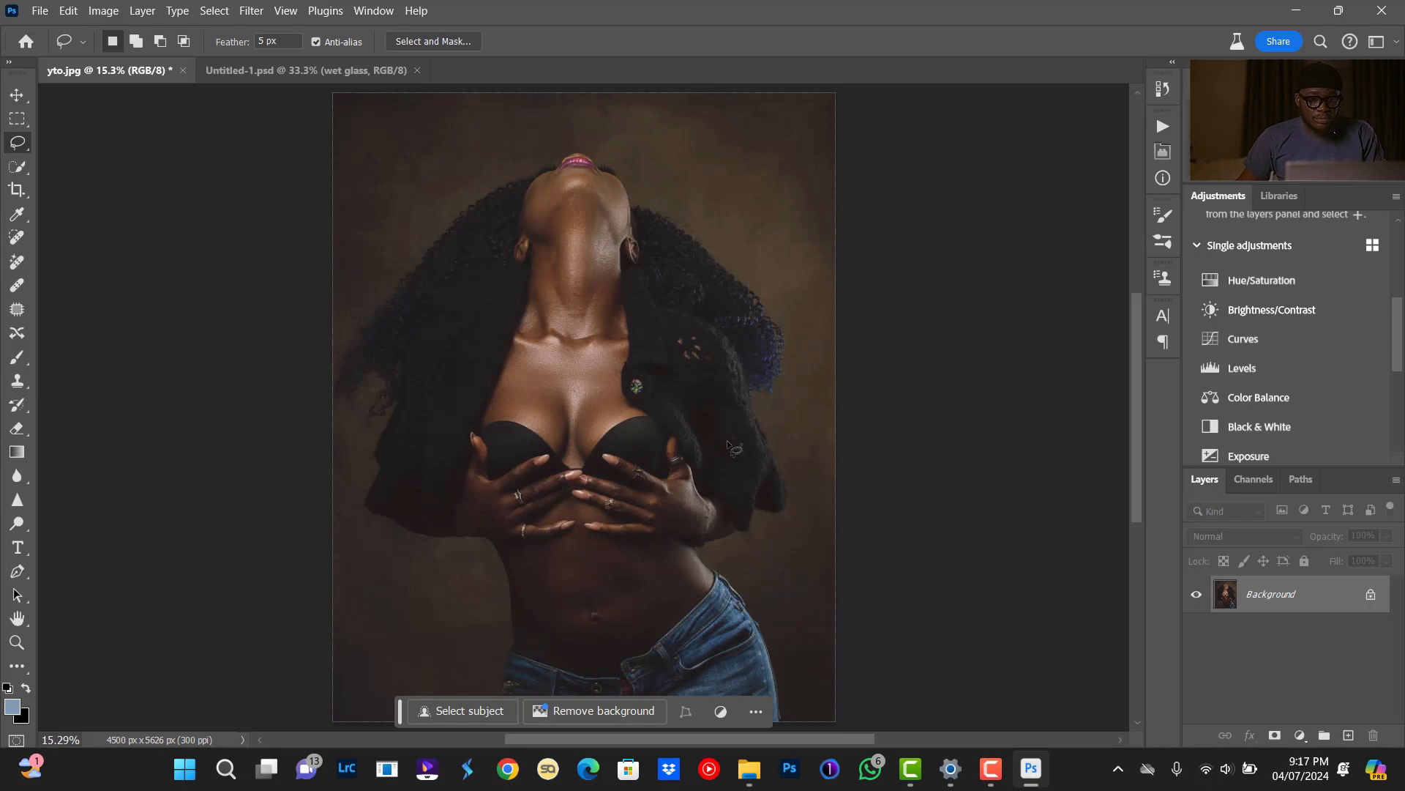
pyautogui.scroll(2, 687, 431)
pyautogui.scroll(-1, 690, 428)
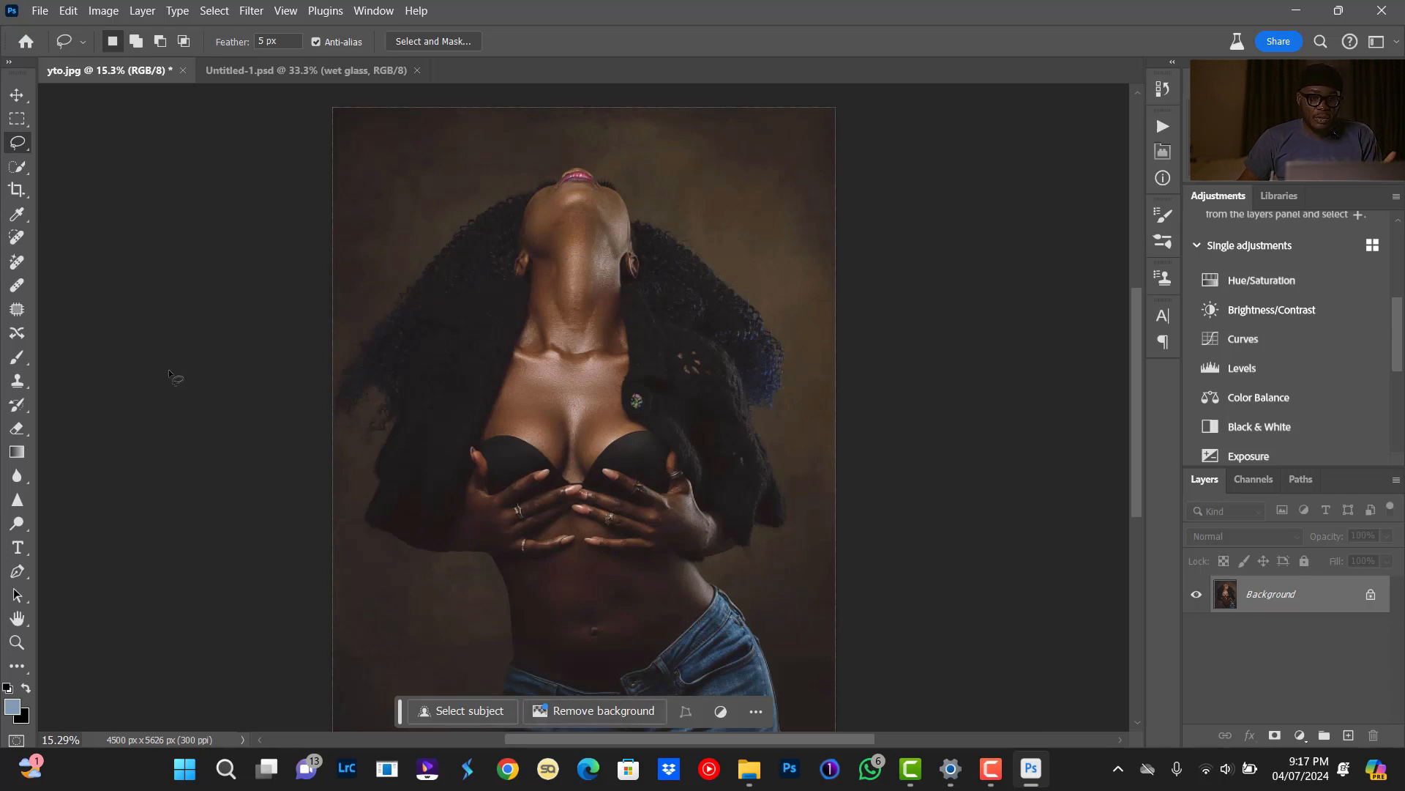
# Compare the generated variations of the wet glass layer in Untitled-1.psd, ending on variation 3 with the sunset window.
pyautogui.click(295, 73)
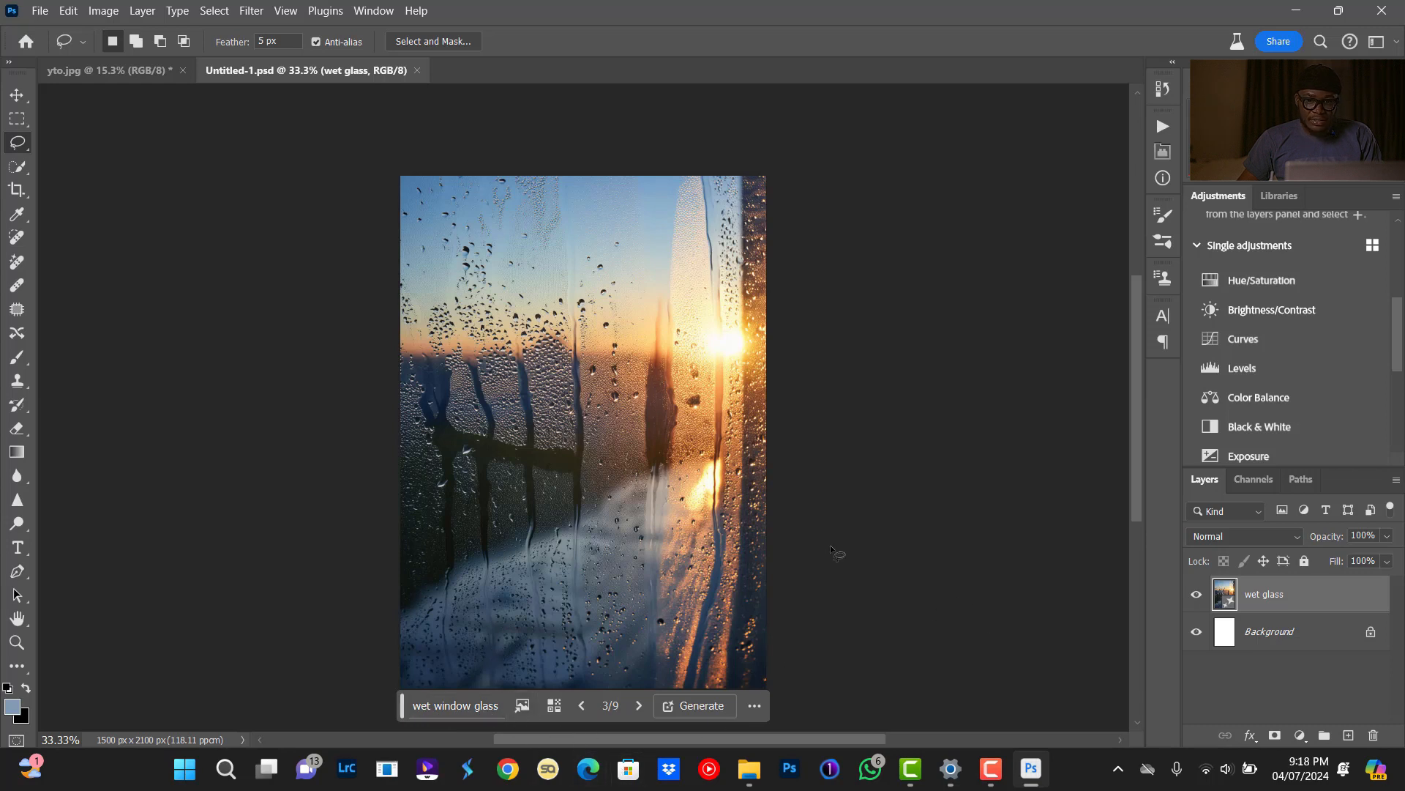
pyautogui.click(1162, 152)
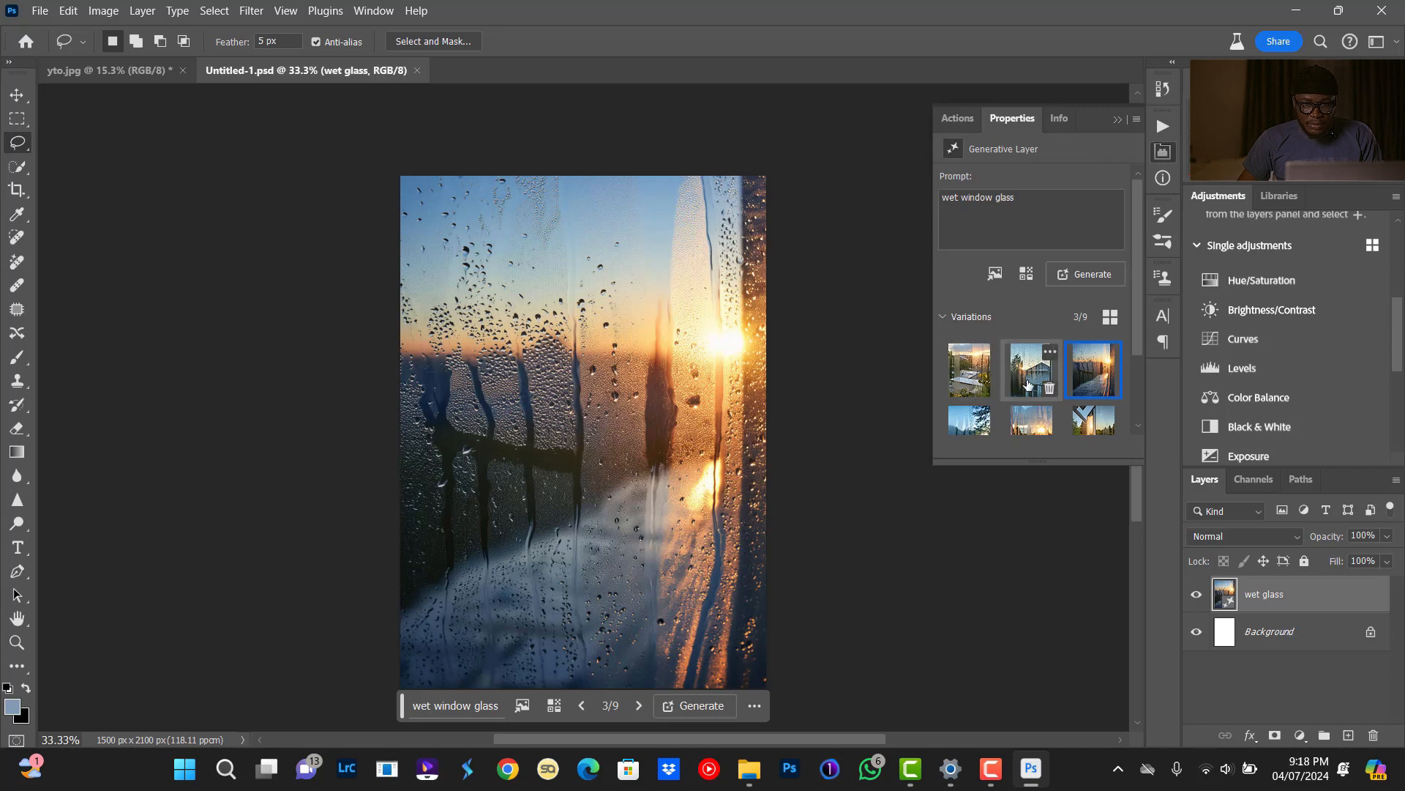
pyautogui.click(1029, 383)
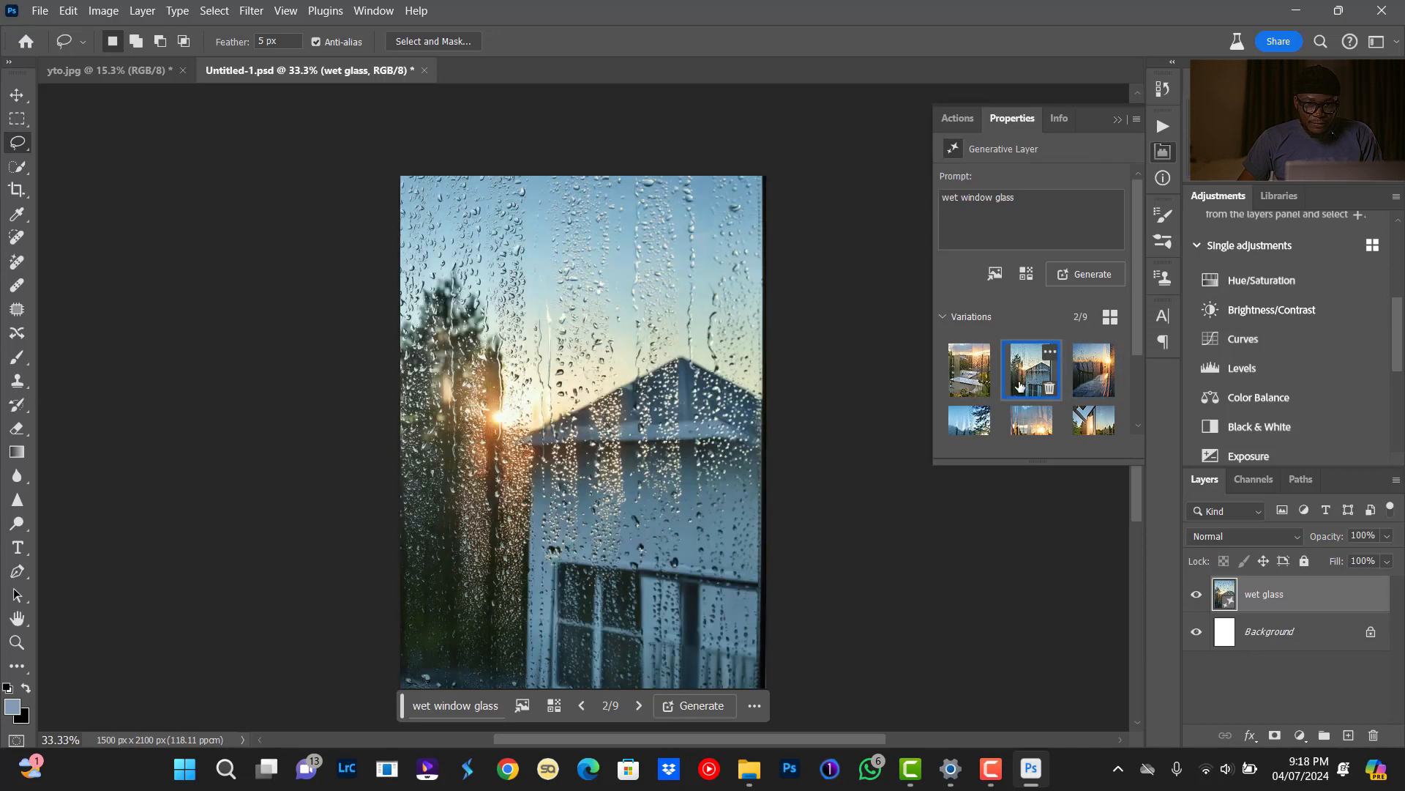
pyautogui.click(968, 370)
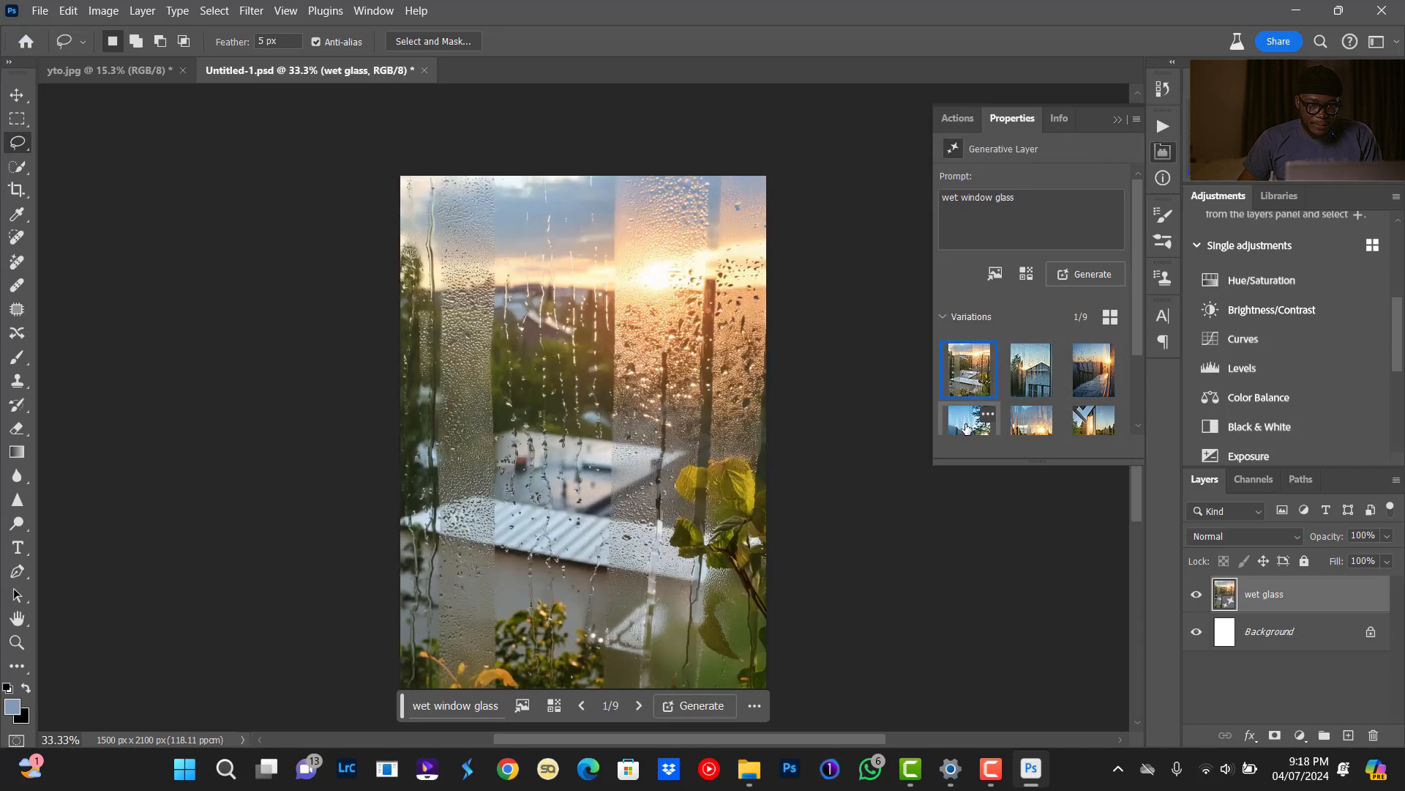
pyautogui.click(1023, 429)
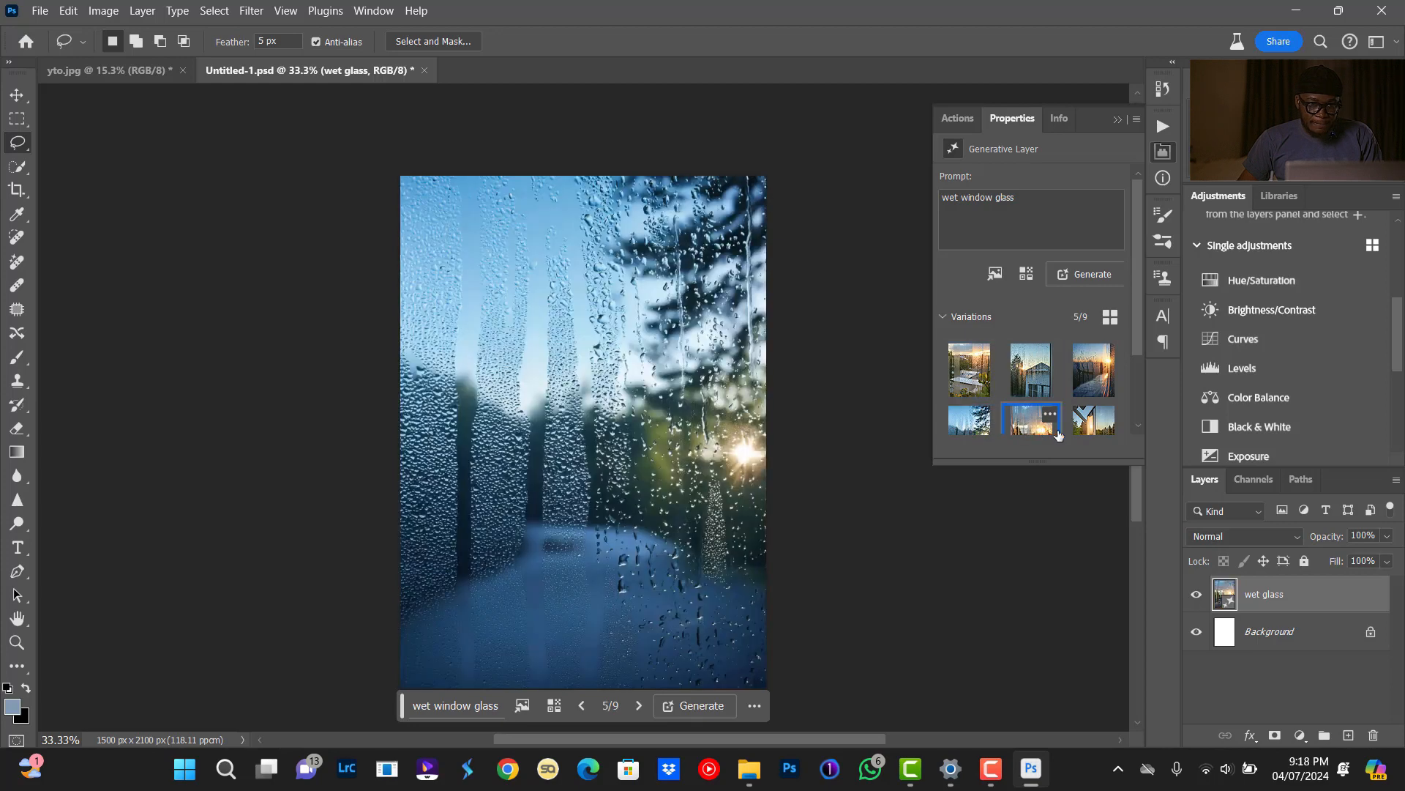
pyautogui.click(1086, 432)
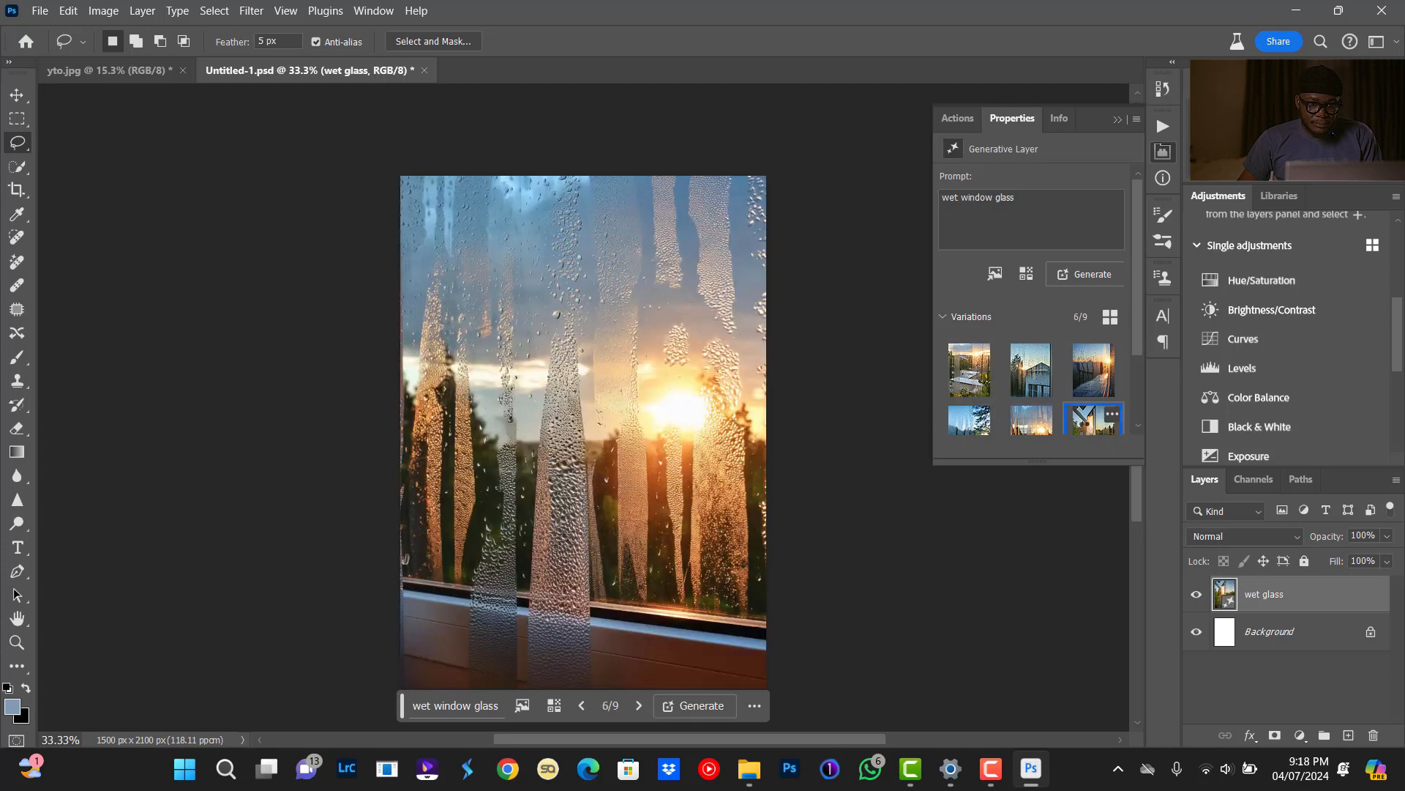
pyautogui.click(968, 382)
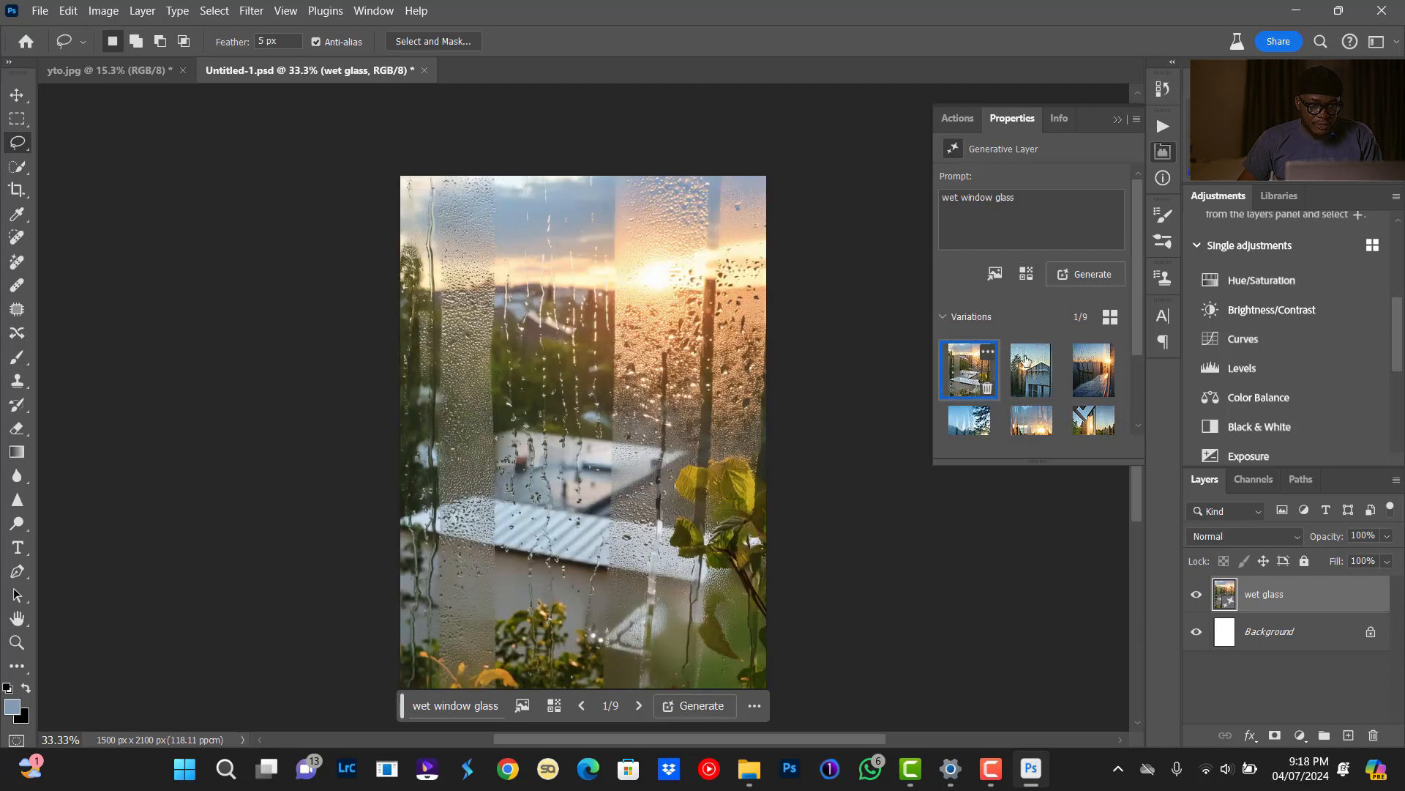
pyautogui.click(1033, 378)
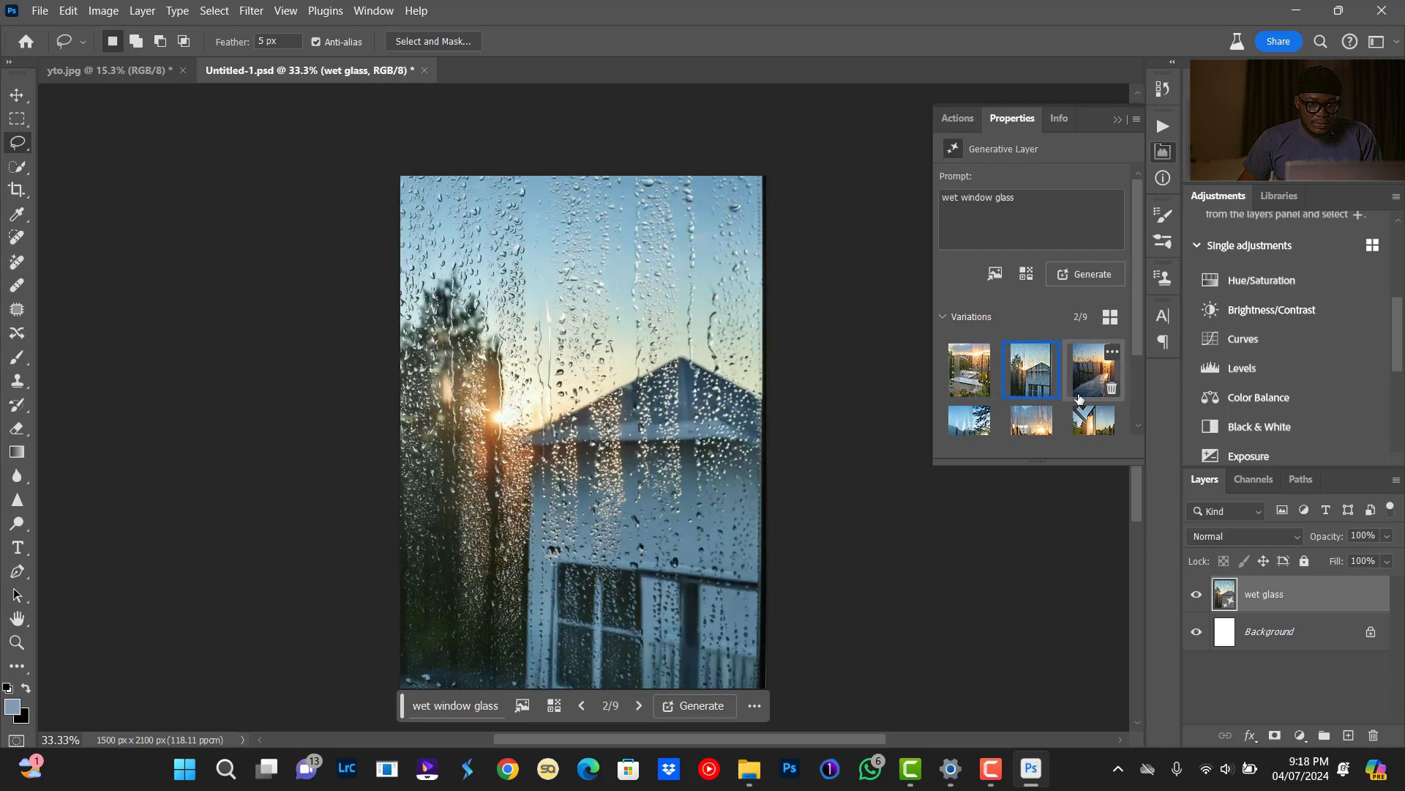
pyautogui.moveTo(1075, 390)
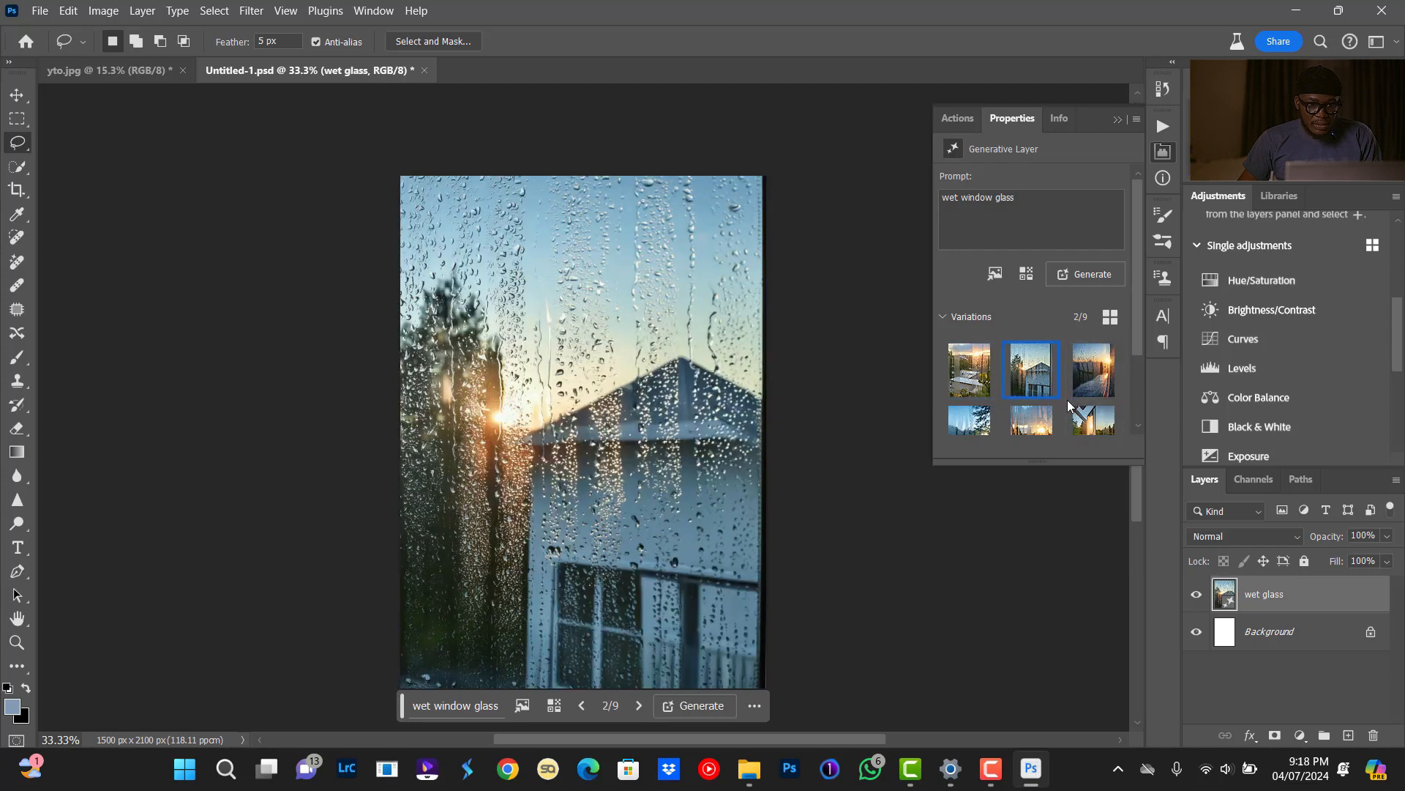
pyautogui.click(1083, 389)
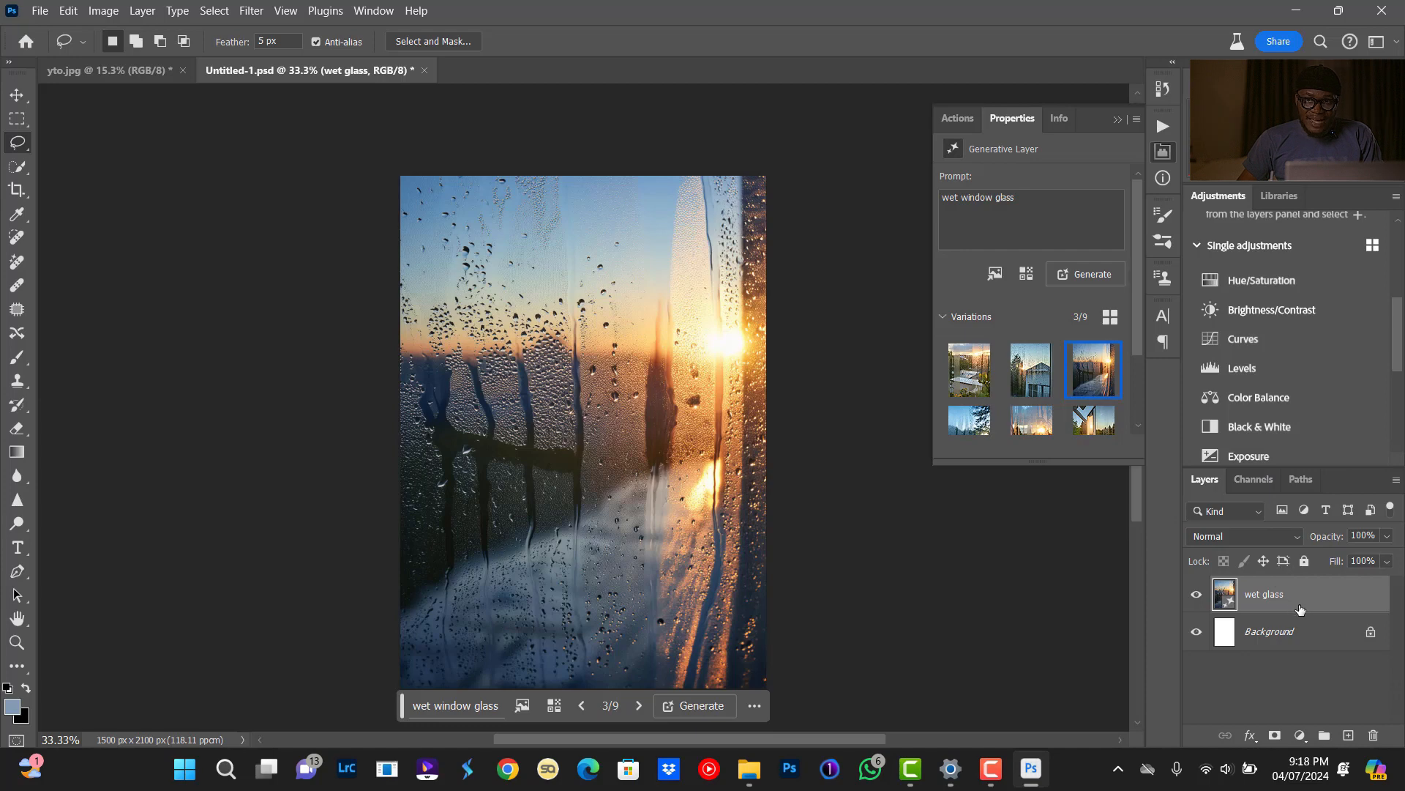
# Copy the wet glass layer into yto.jpg and scale it to about 67% so that it covers the whole portrait.
pyautogui.moveTo(1291, 614); pyautogui.dragTo(643, 339)
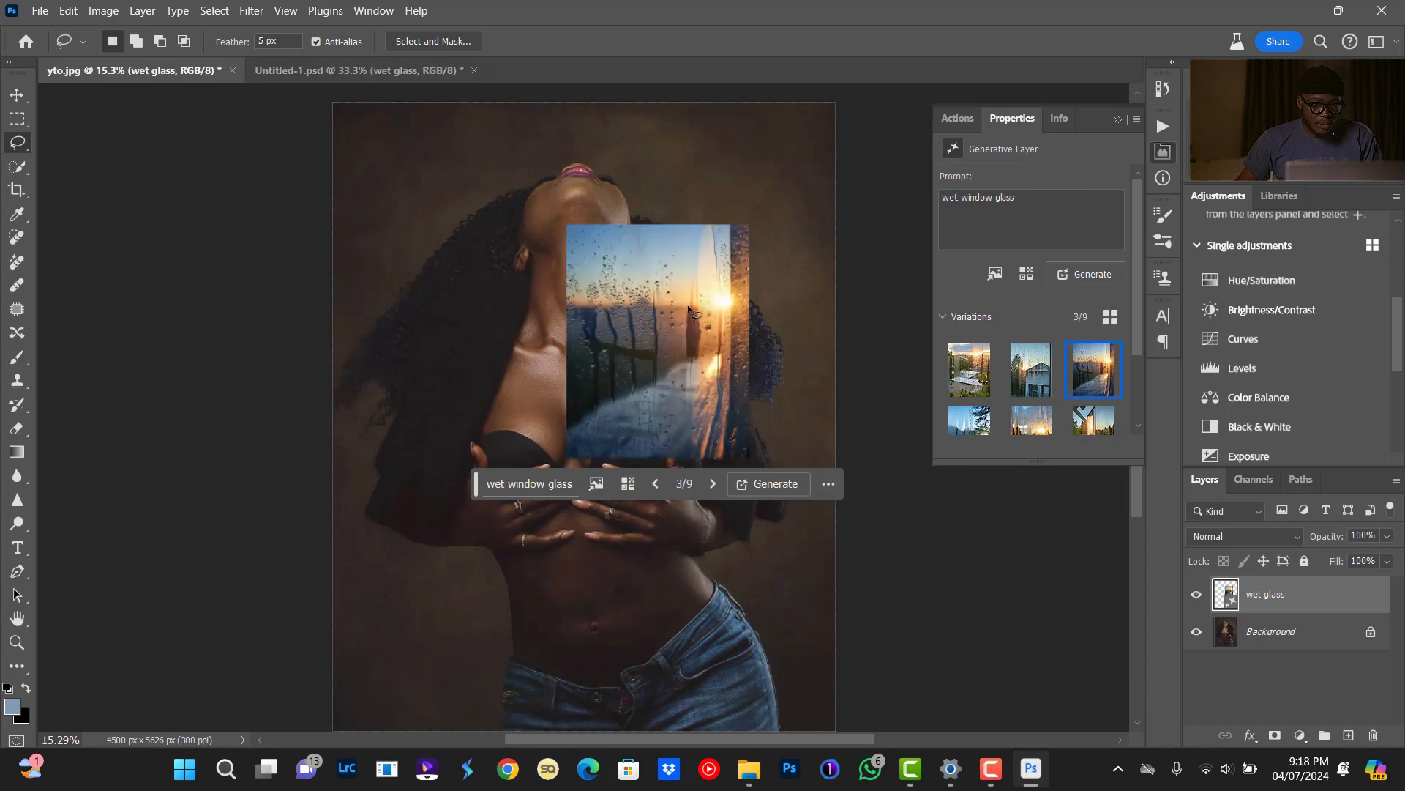
pyautogui.hotkey('ctrl', 't')
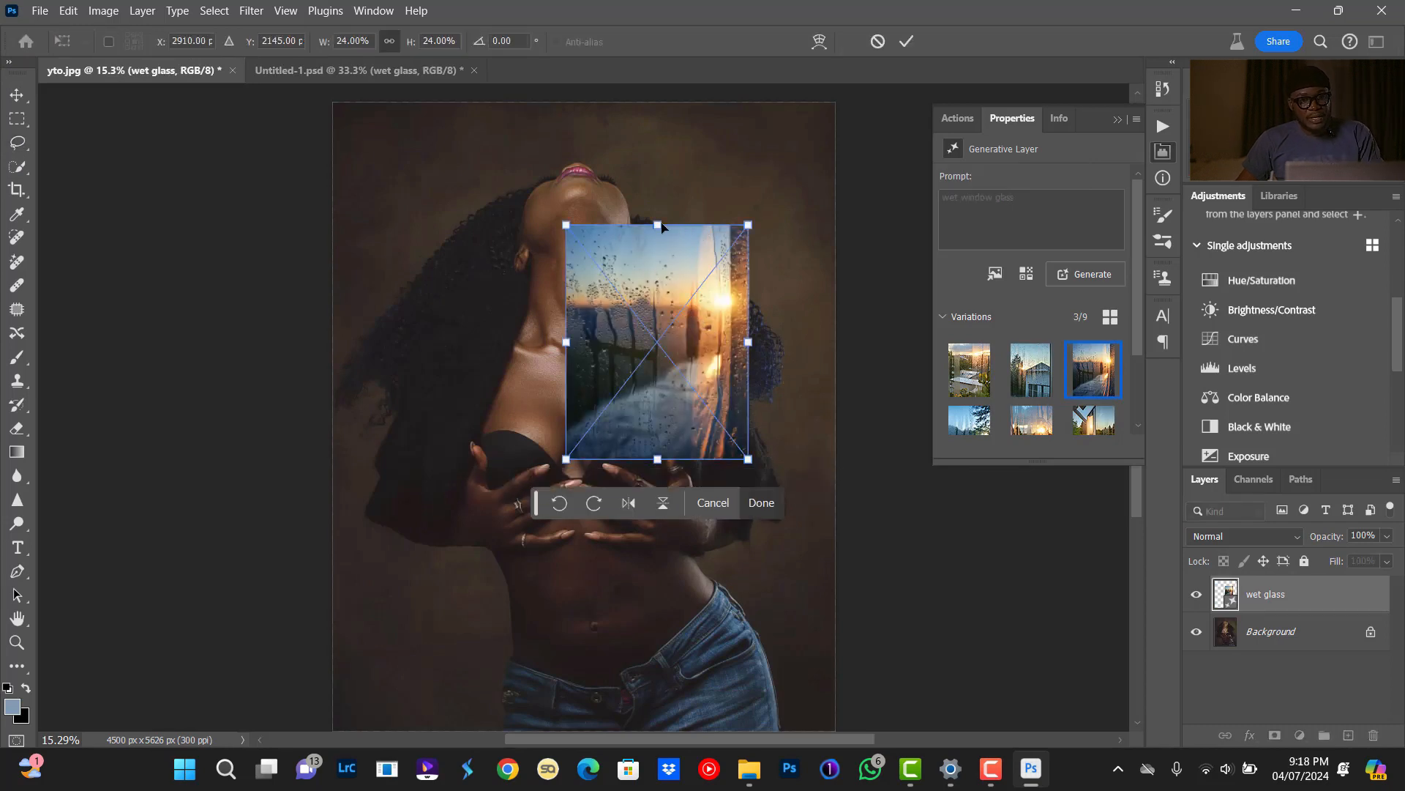
pyautogui.moveTo(662, 229); pyautogui.dragTo(672, 111)
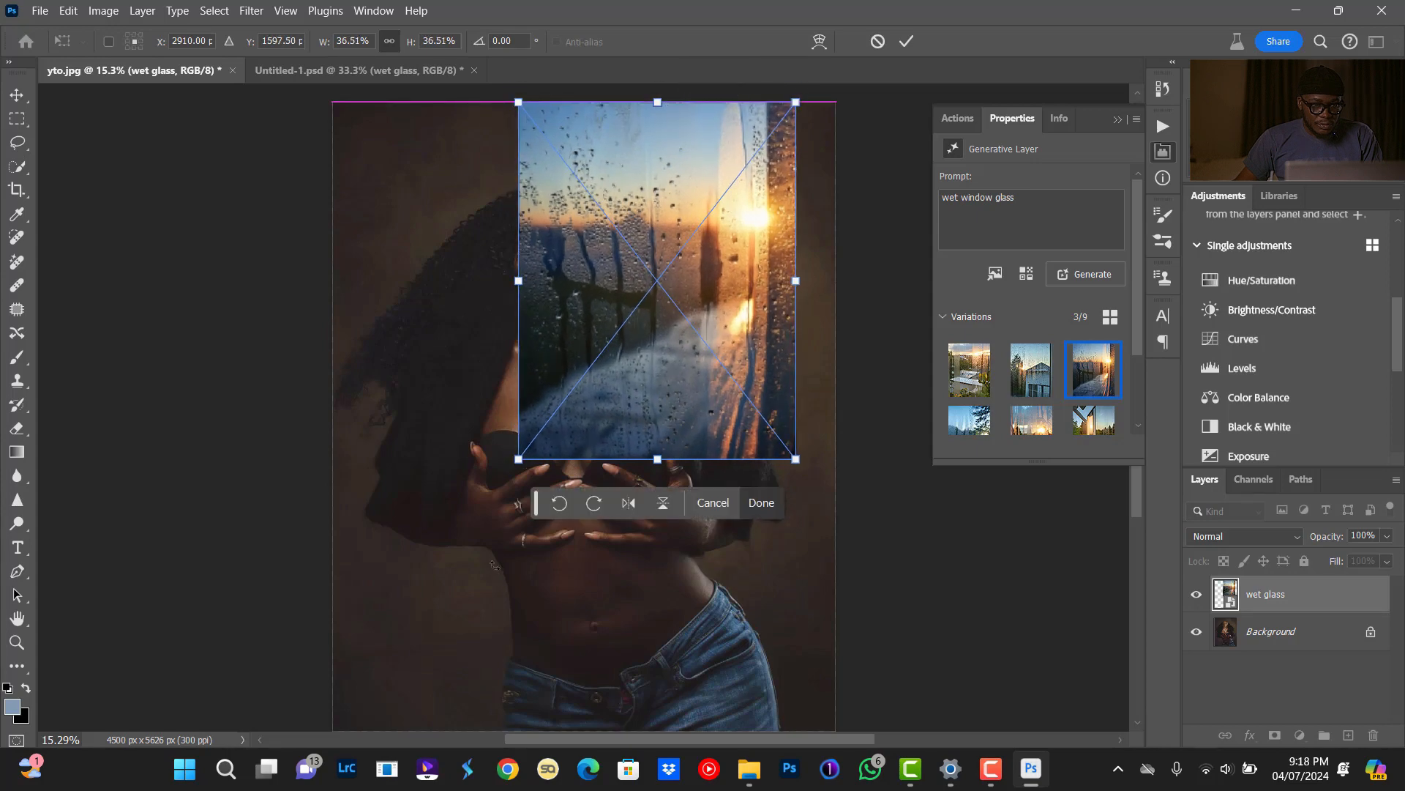
pyautogui.moveTo(512, 467); pyautogui.dragTo(414, 708)
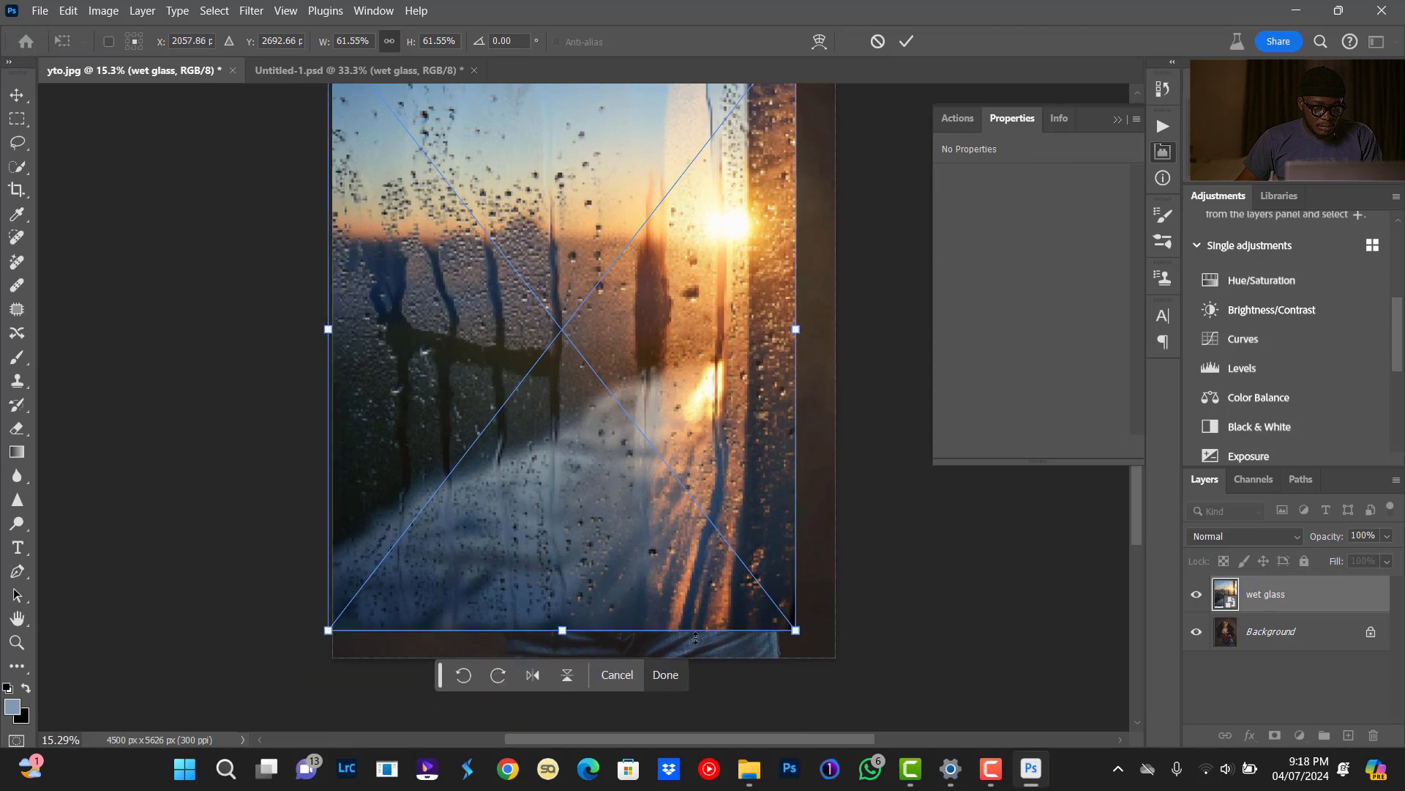
pyautogui.moveTo(801, 633); pyautogui.dragTo(844, 688)
pyautogui.moveTo(734, 604); pyautogui.dragTo(726, 591)
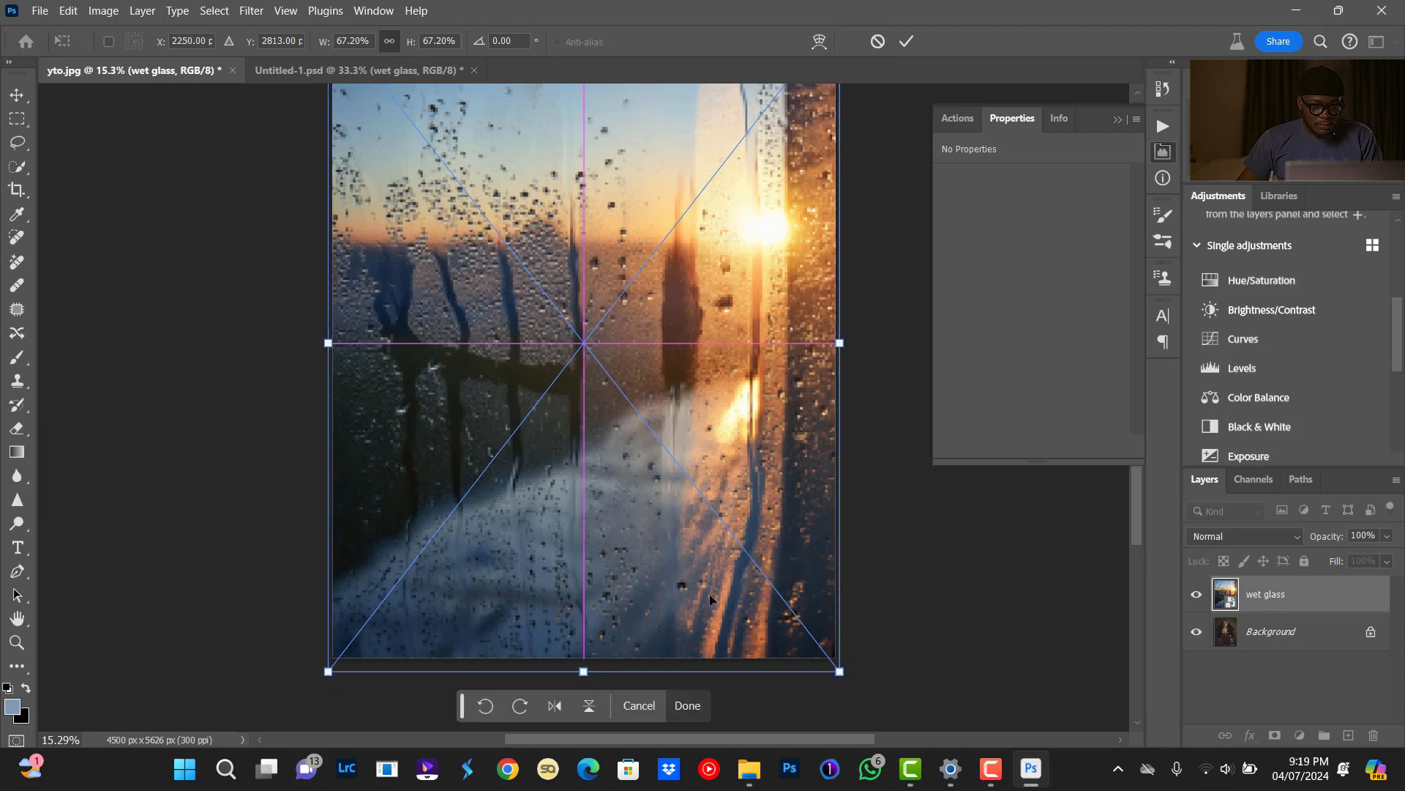
pyautogui.press('Return')
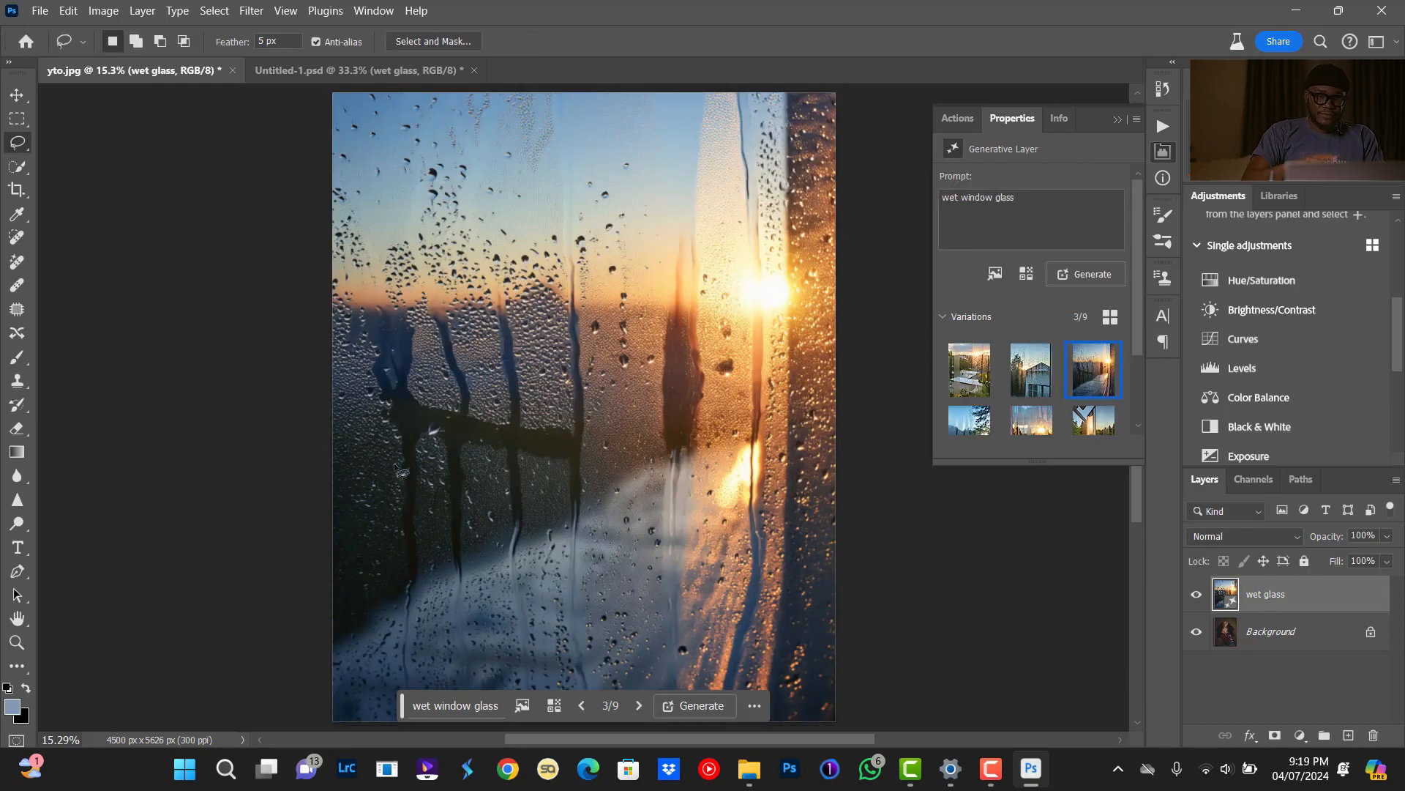
# With the wet glass layer hidden, duplicate the Background layer and name the copy "Blur image".
pyautogui.click(1196, 593)
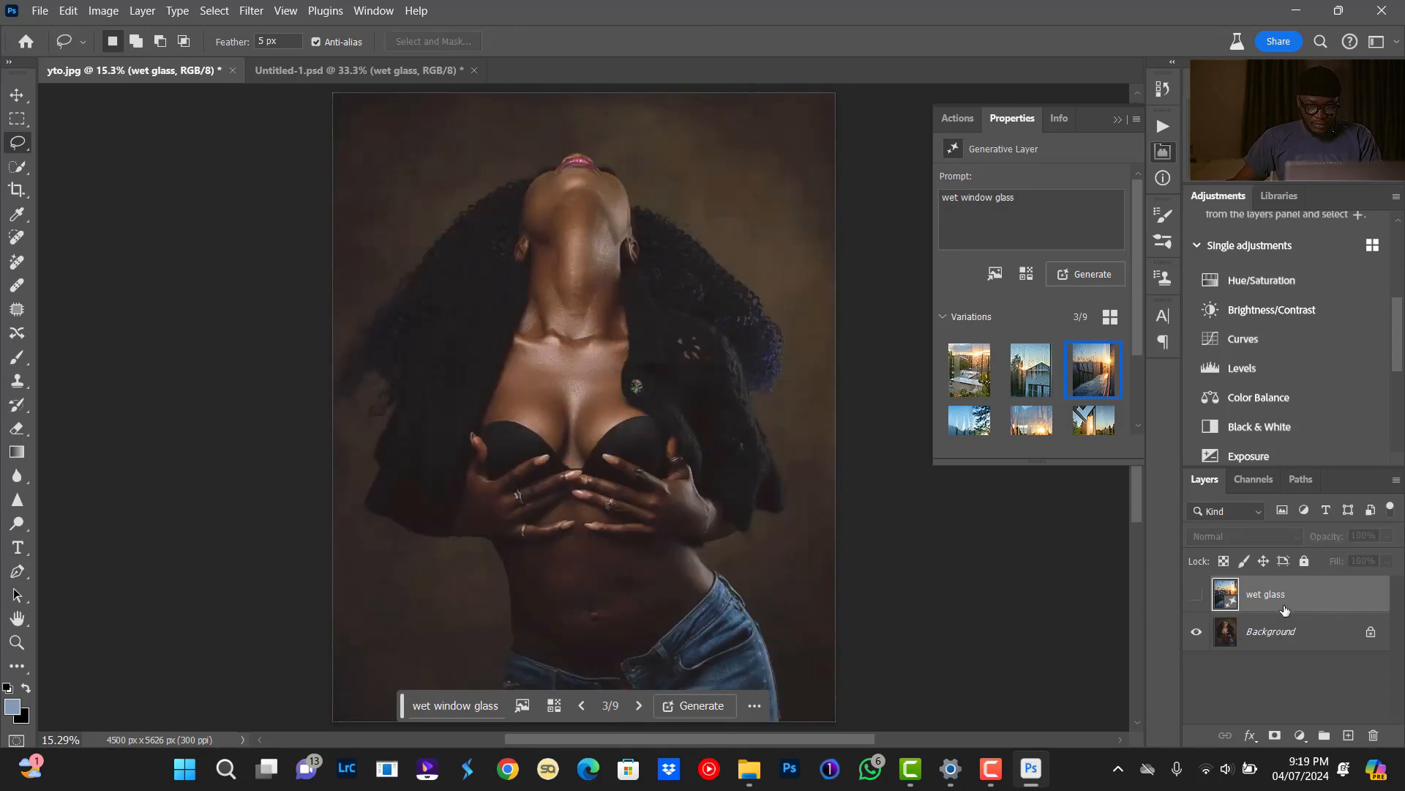
pyautogui.click(1301, 647)
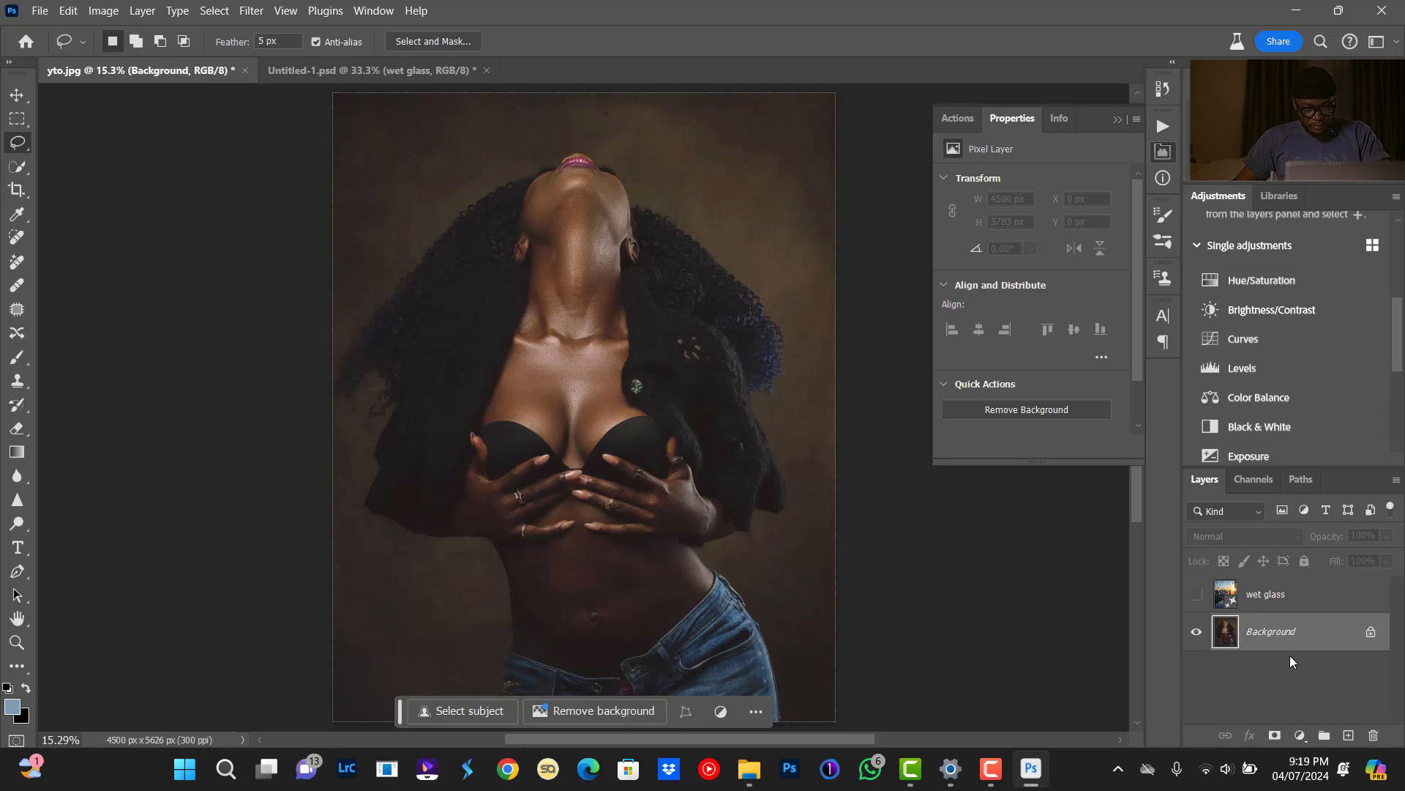
pyautogui.hotkey('ctrl', 'j')
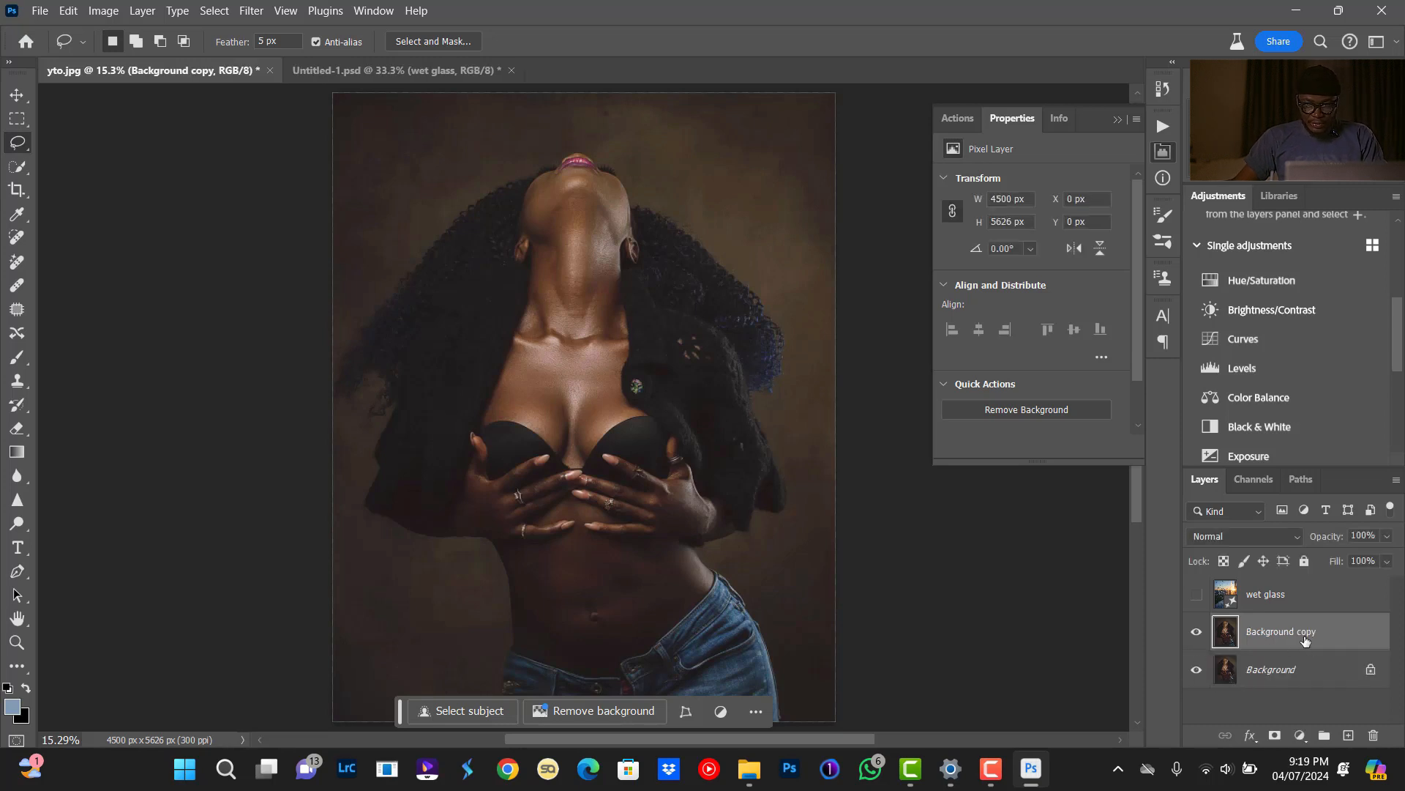
pyautogui.doubleClick(1303, 641)
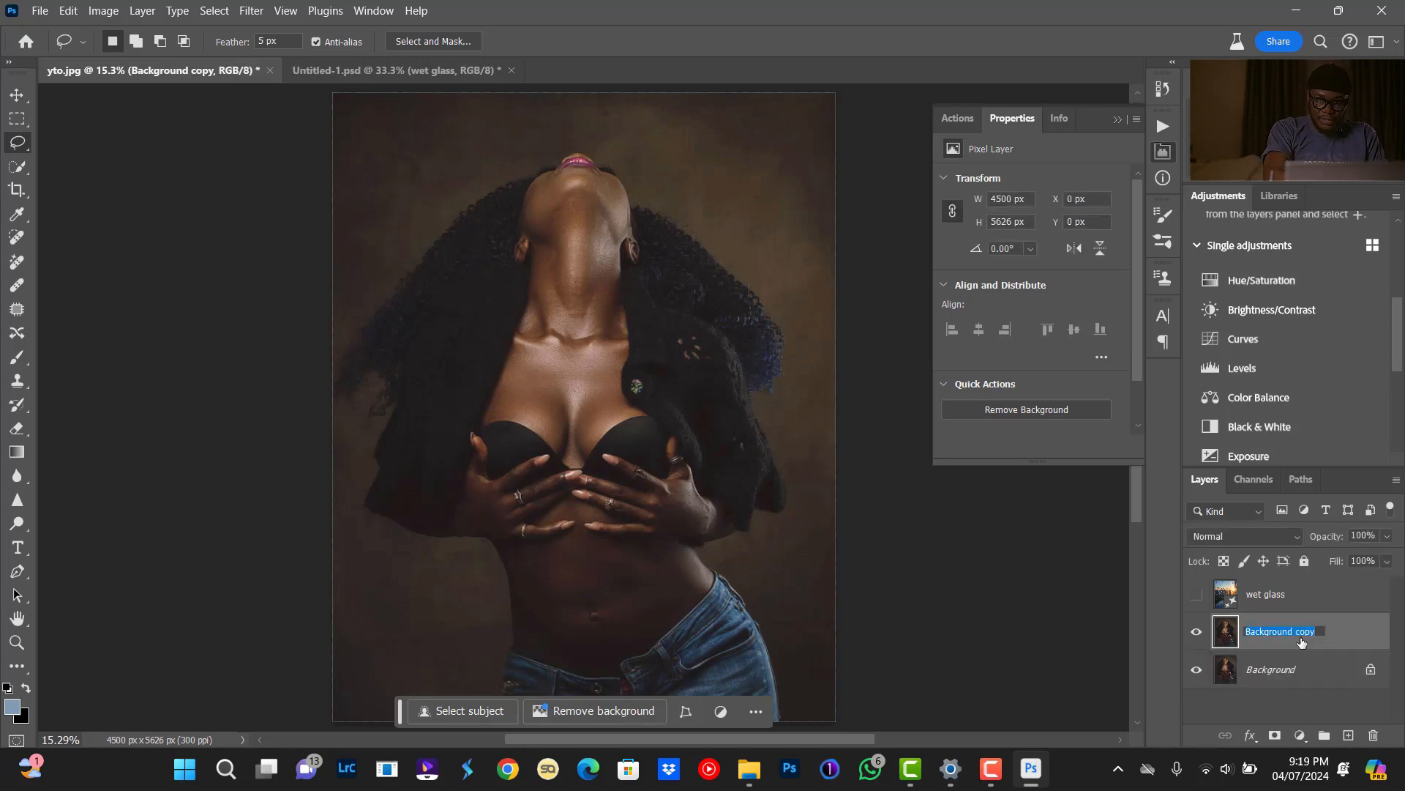
pyautogui.write('Blu')
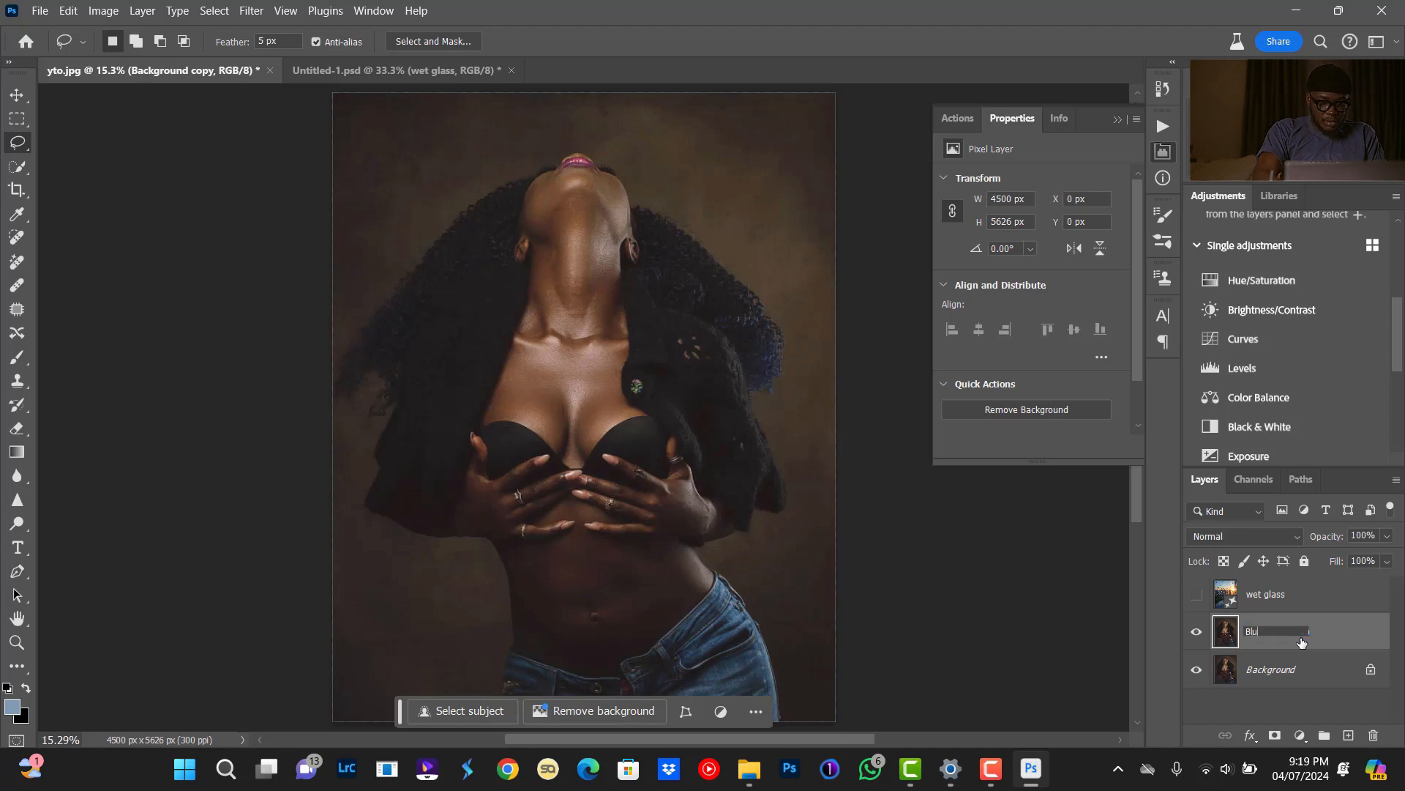
pyautogui.write('r image')
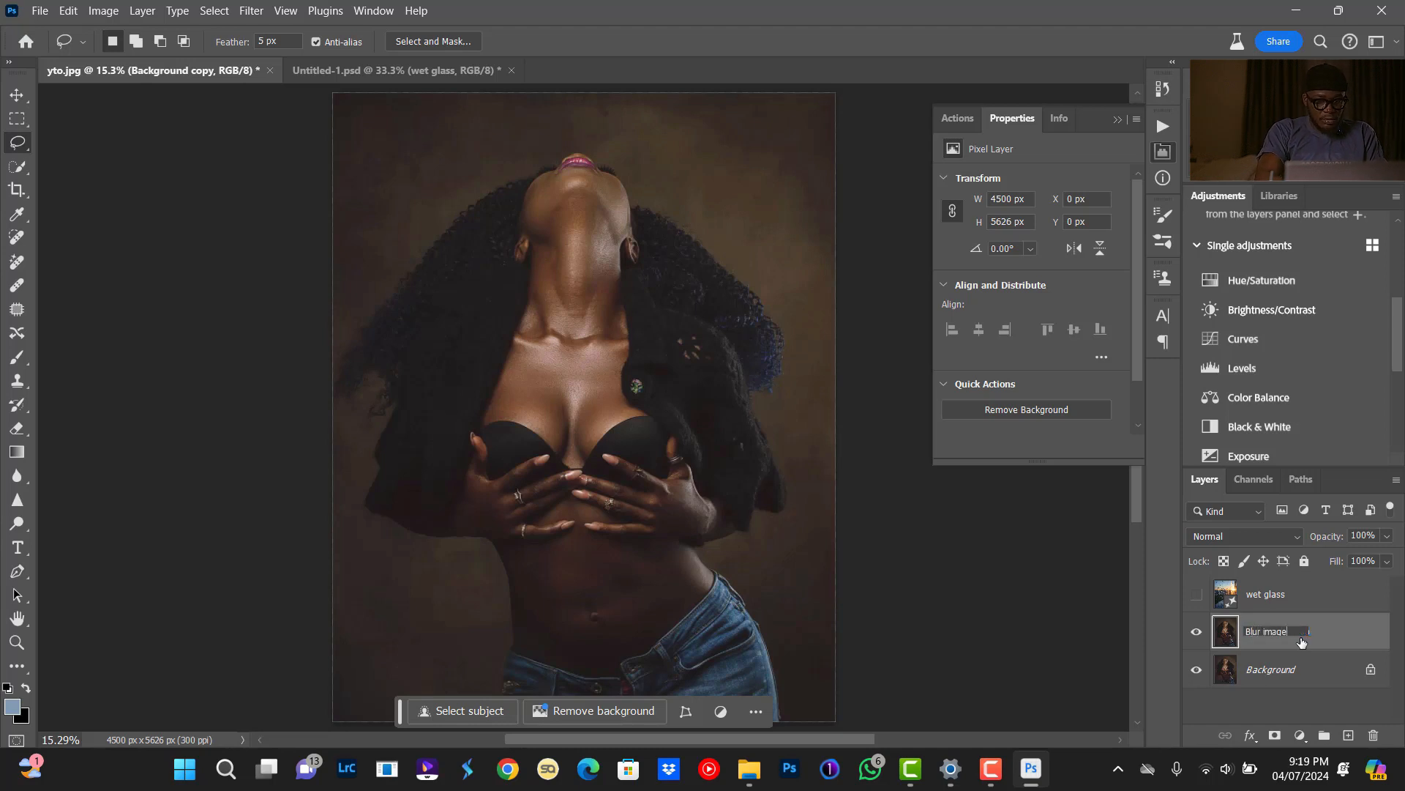
pyautogui.press('Return')
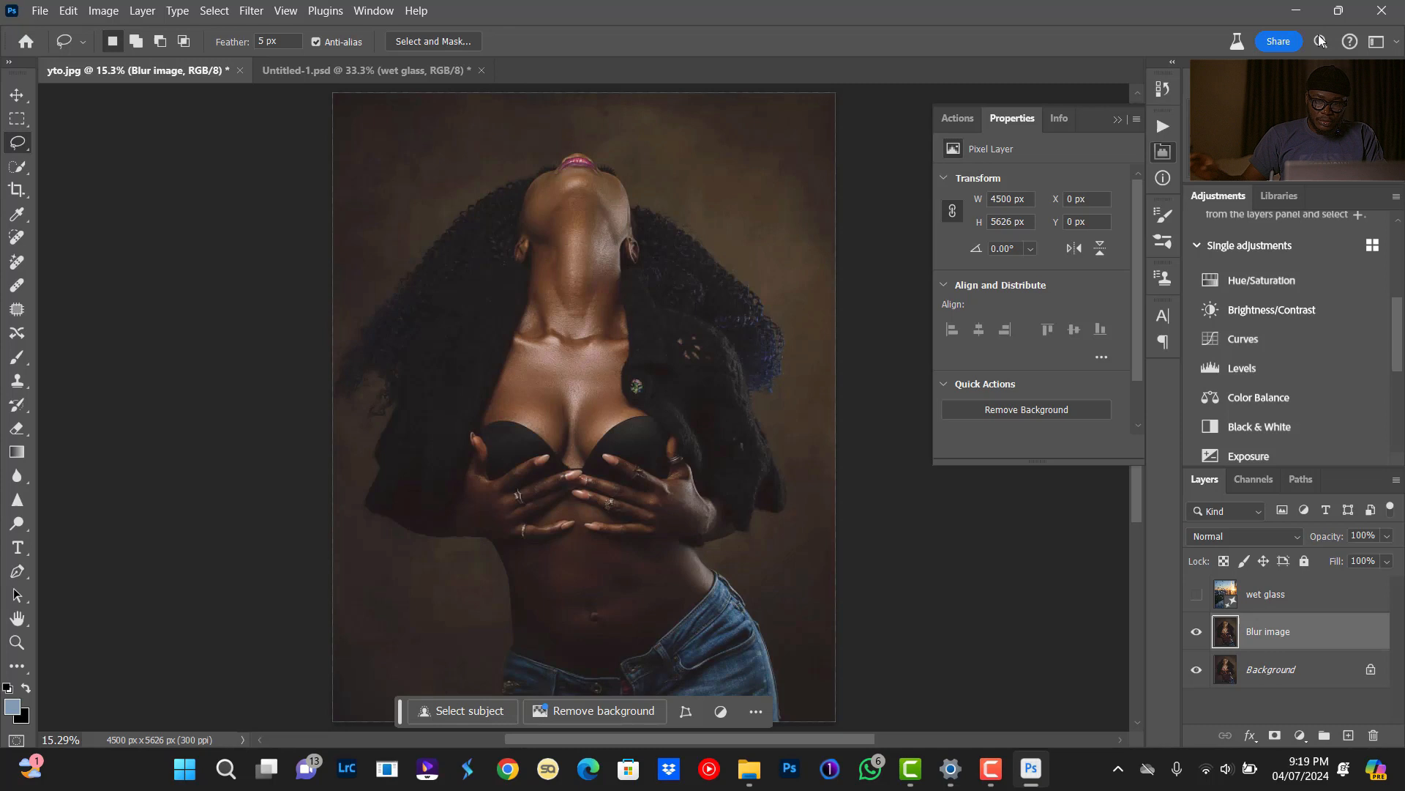
# Apply a Lens Blur to the Blur image layer with a radius of 84 and a blade curvature of 23.
pyautogui.click(250, 12)
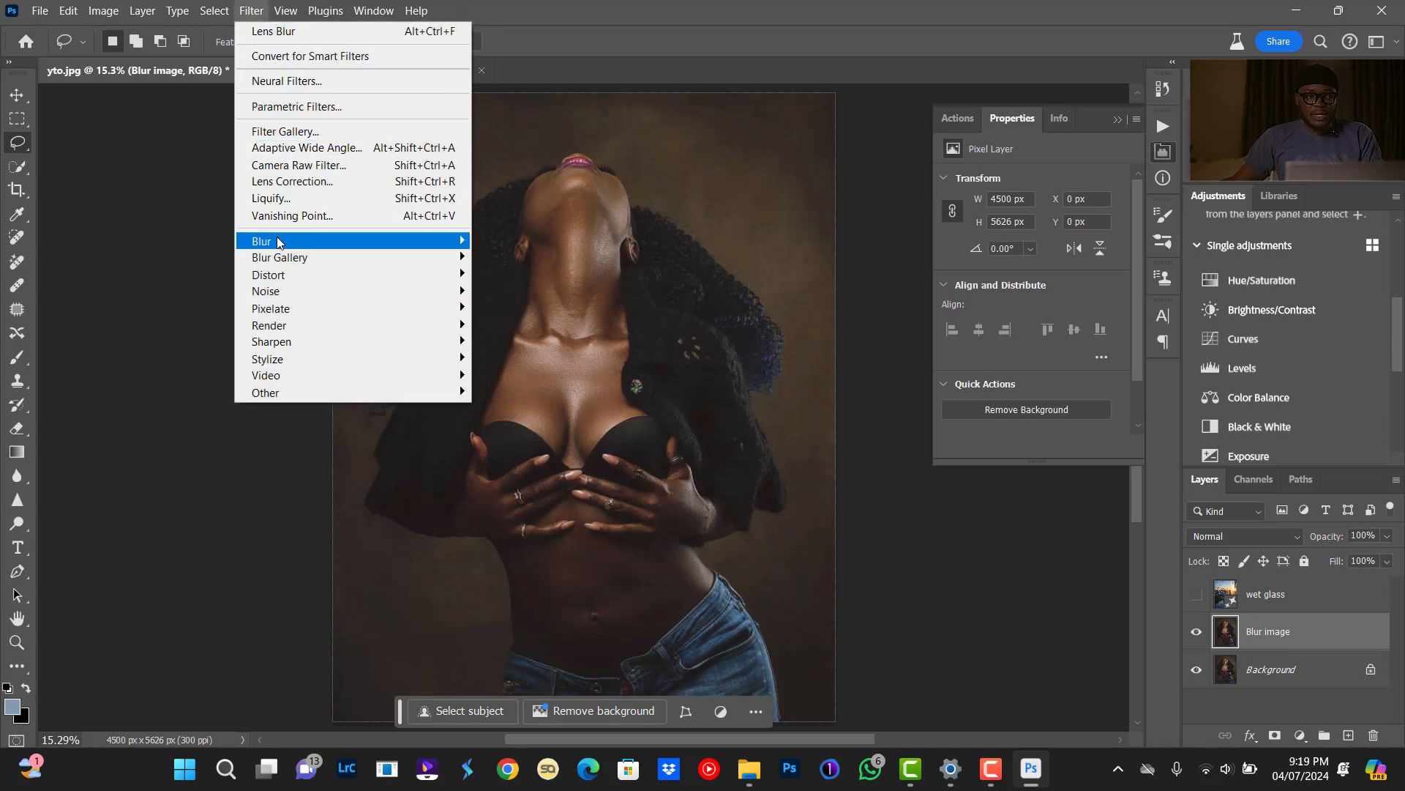
pyautogui.moveTo(276, 241)
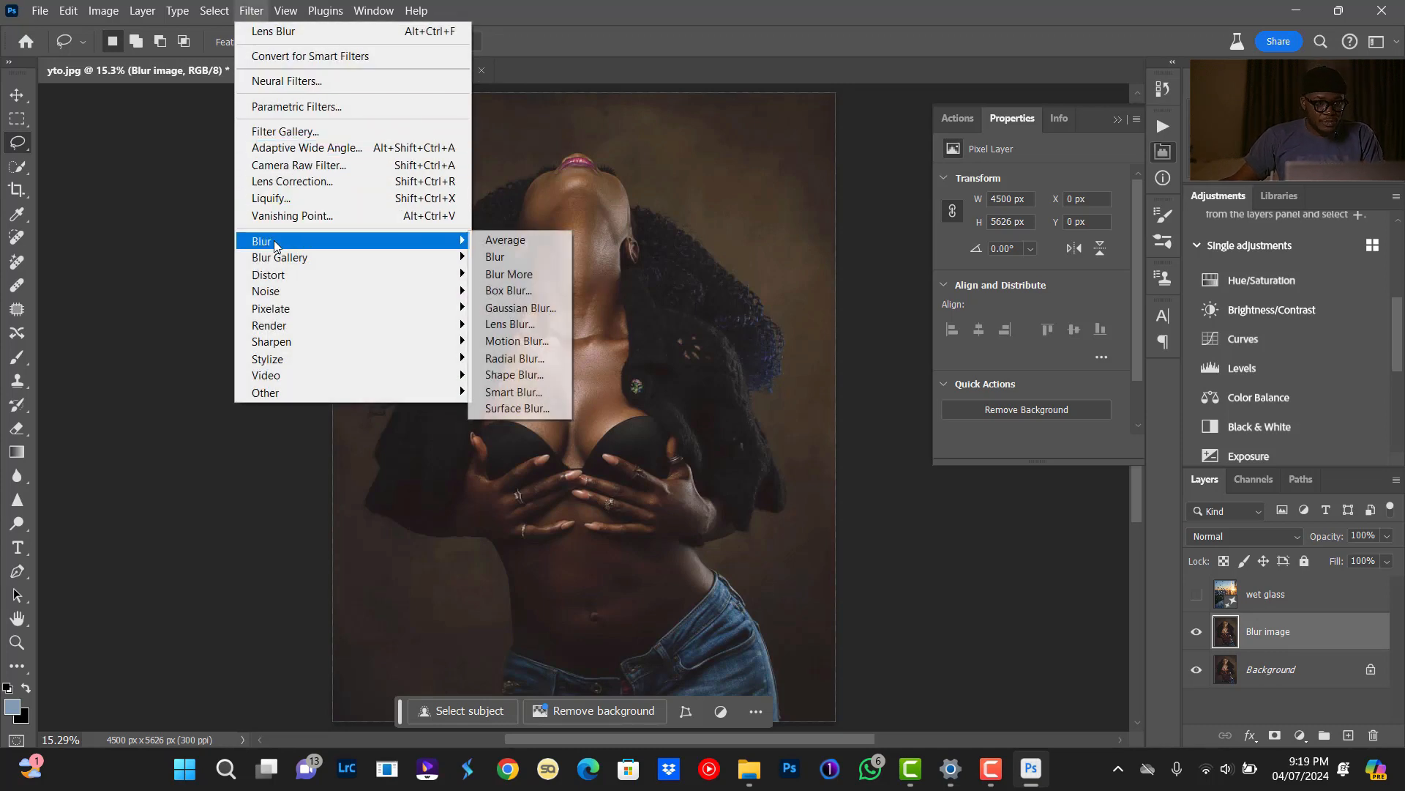
pyautogui.click(548, 331)
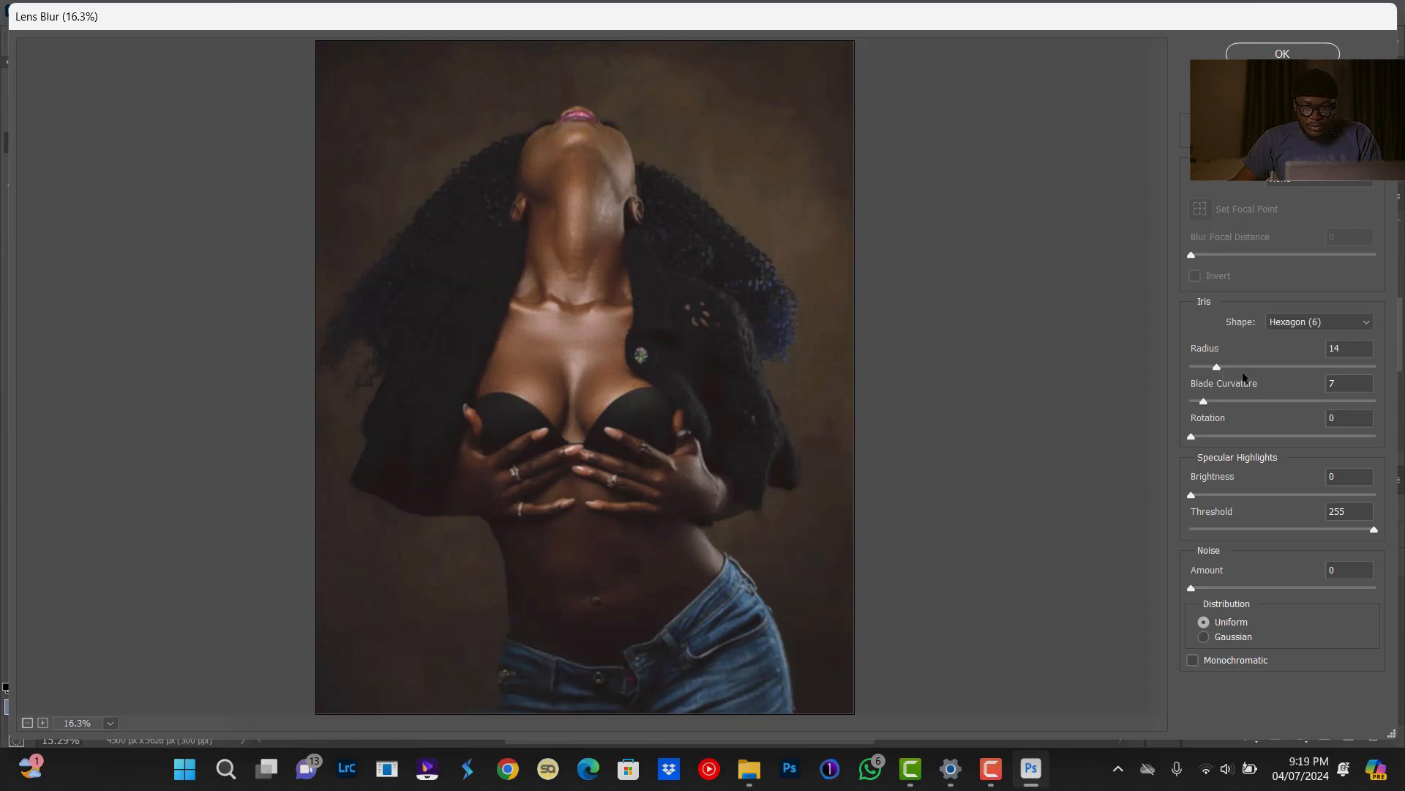
pyautogui.moveTo(1217, 366); pyautogui.dragTo(1224, 404)
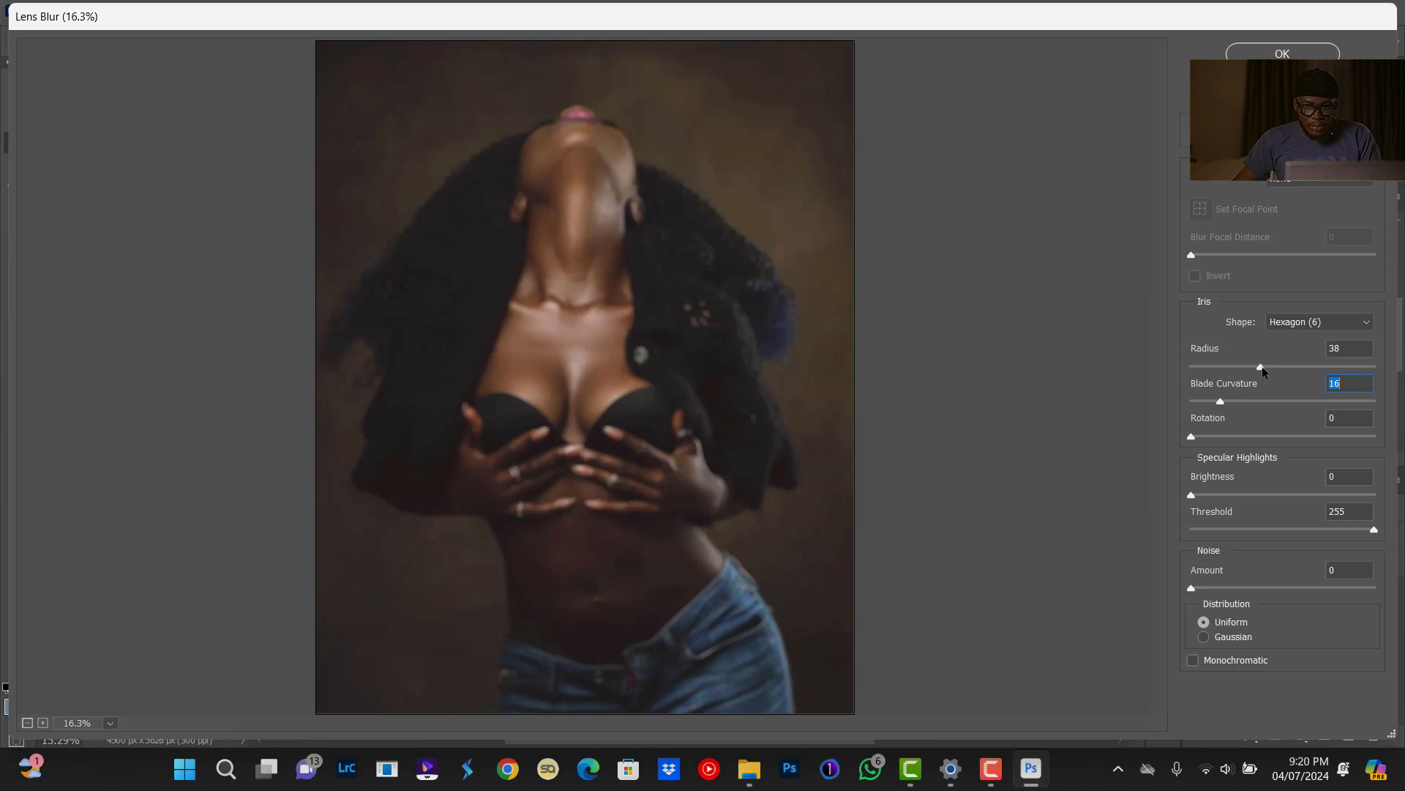
pyautogui.moveTo(1262, 366); pyautogui.dragTo(1303, 370)
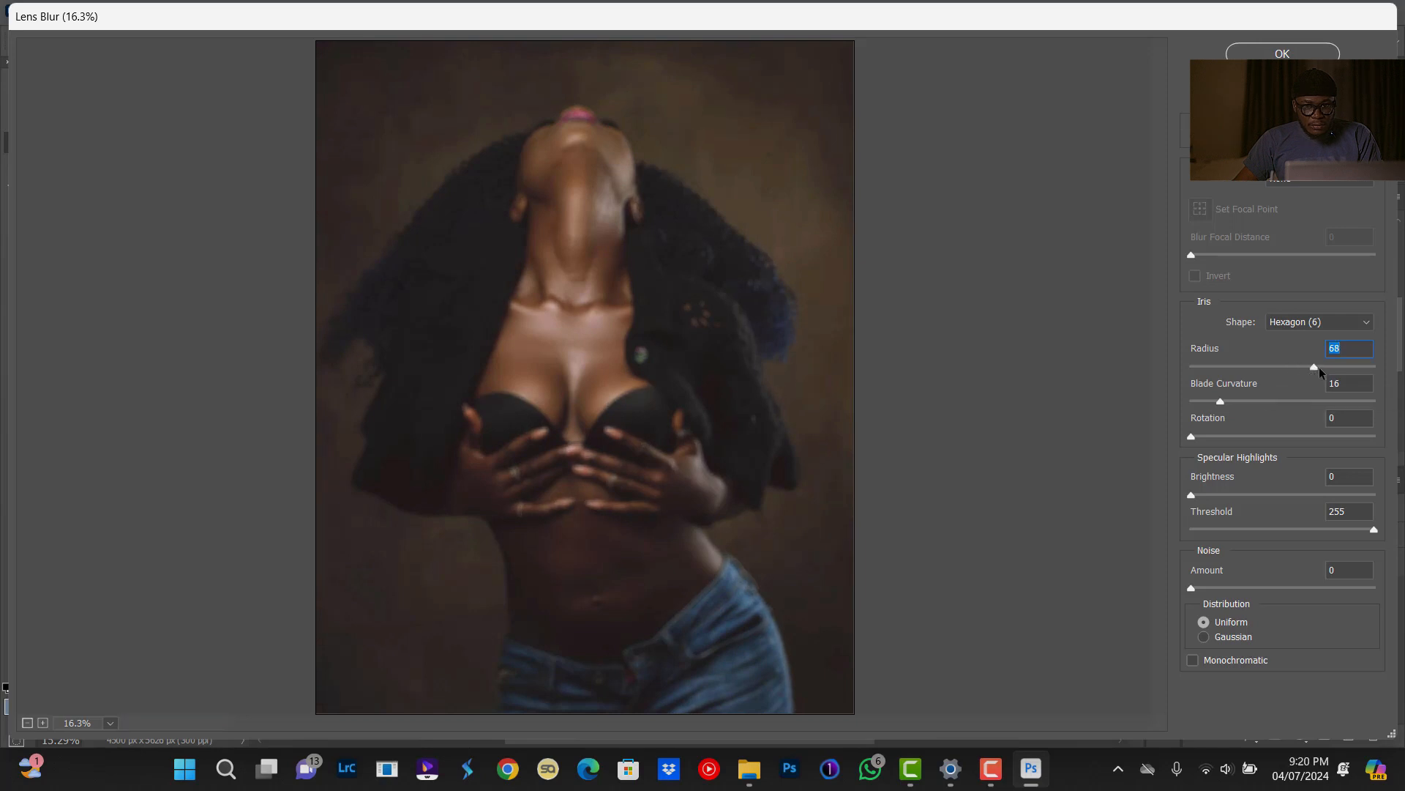
pyautogui.moveTo(1319, 367); pyautogui.dragTo(1335, 368)
pyautogui.moveTo(1334, 376); pyautogui.dragTo(1339, 376)
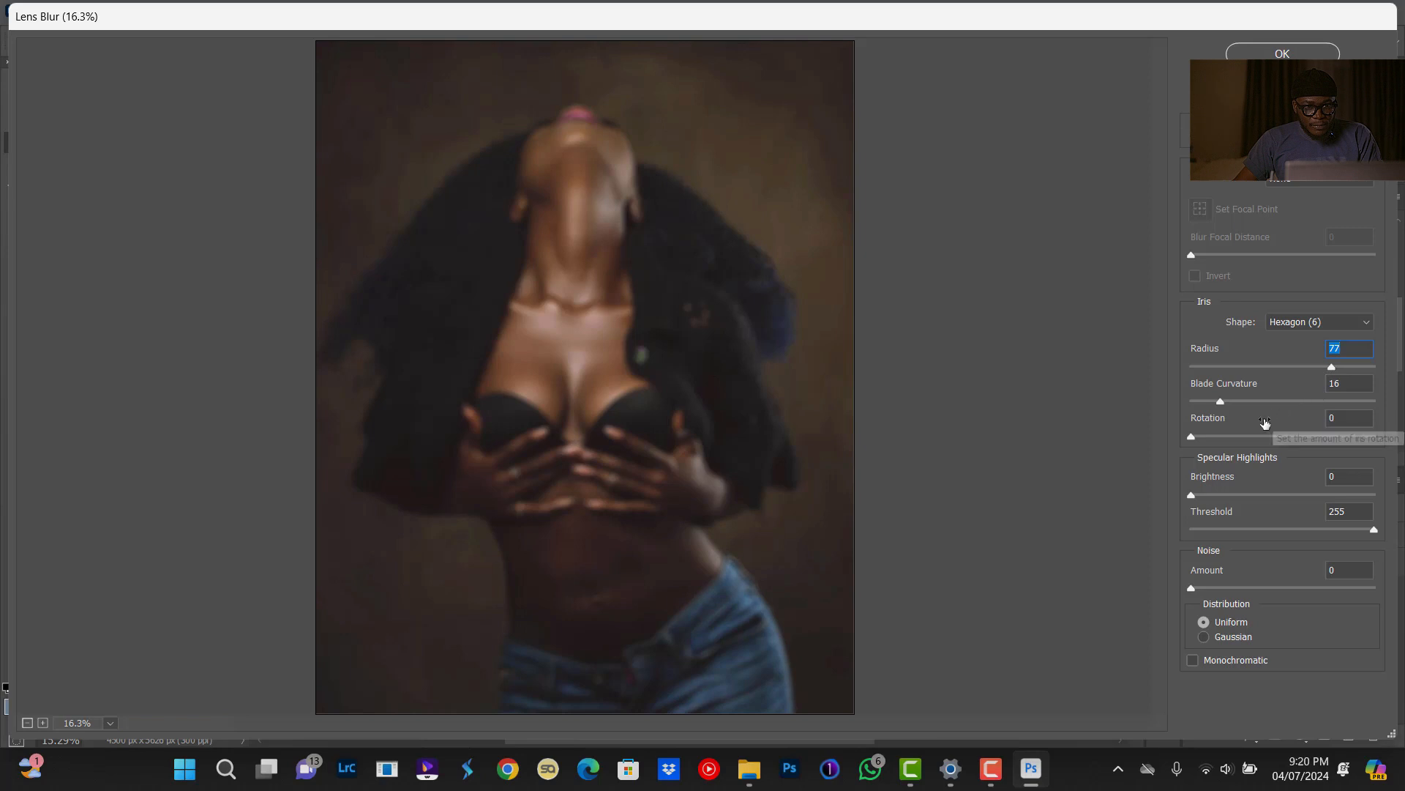
pyautogui.moveTo(1227, 401); pyautogui.dragTo(1232, 402)
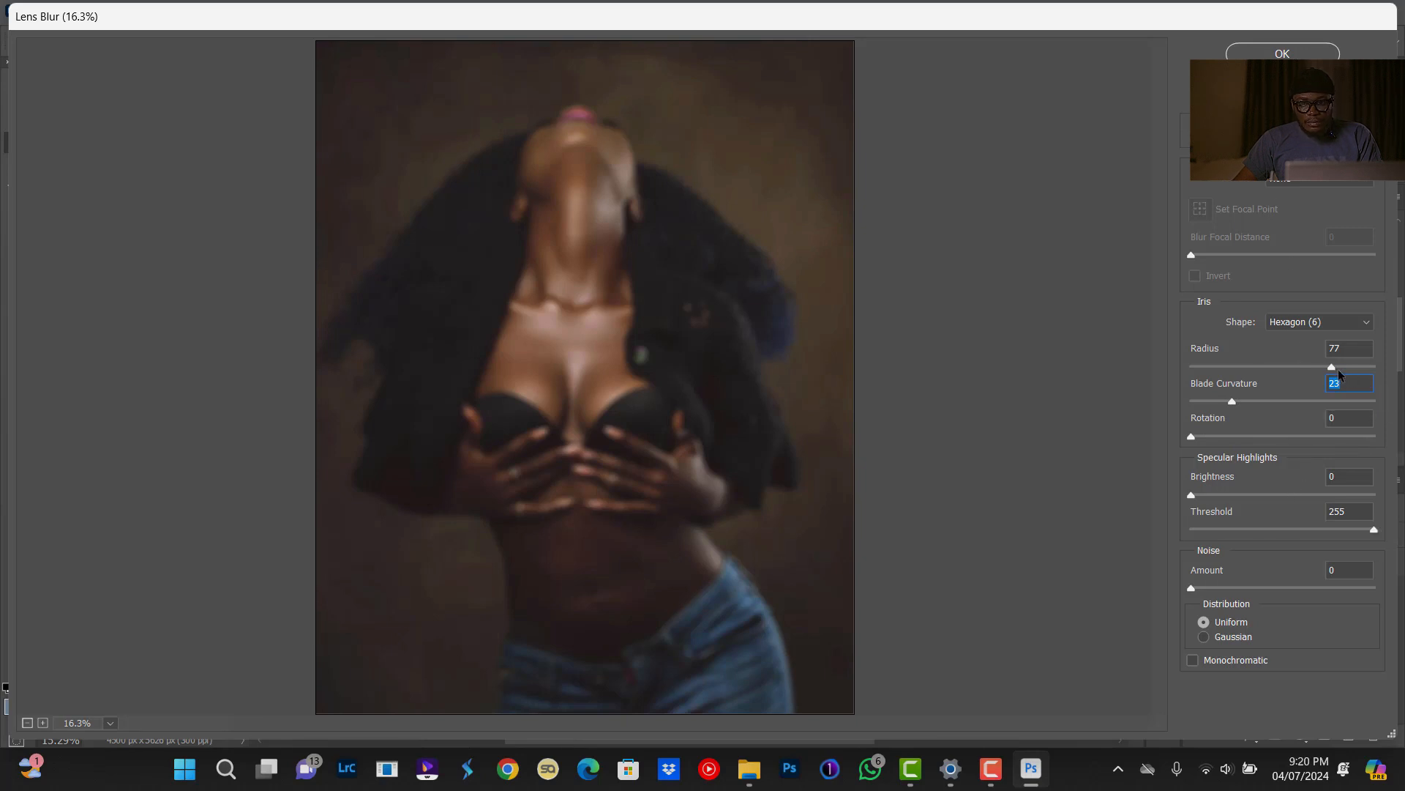
pyautogui.moveTo(1338, 369); pyautogui.dragTo(1346, 367)
pyautogui.click(1283, 54)
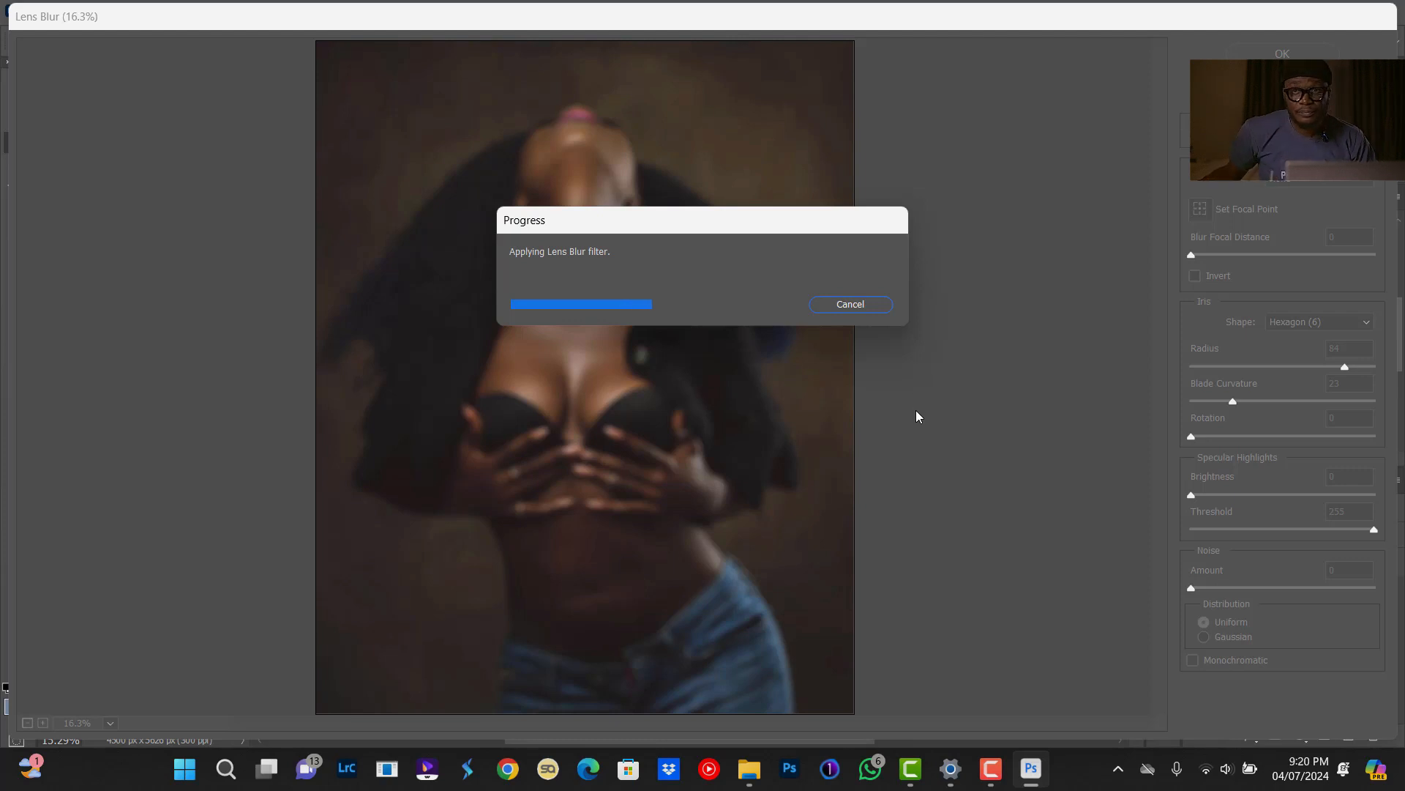
pyautogui.click(1001, 784)
pyautogui.click(1001, 784)
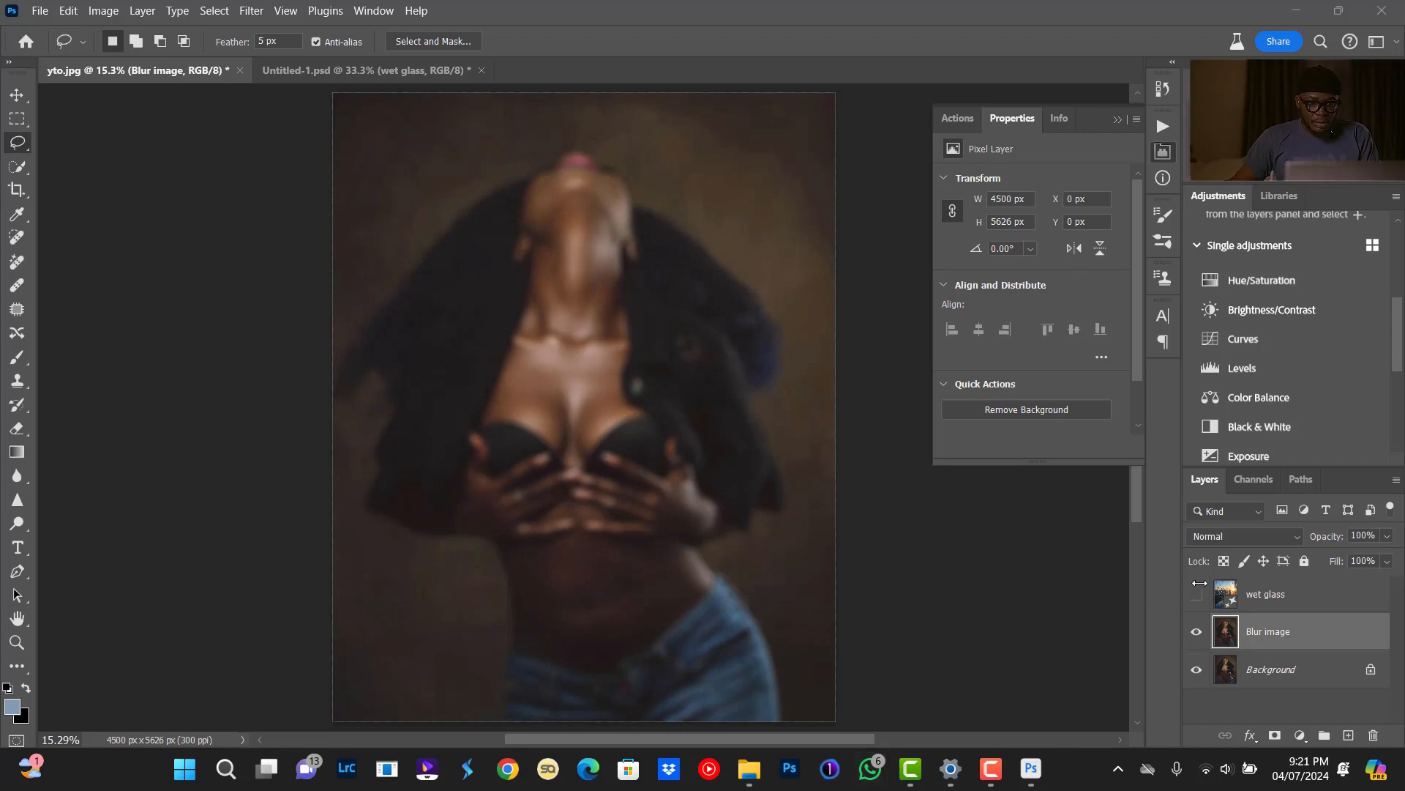
# Show the wet glass layer above the blurred portrait and make it the active layer.
pyautogui.click(1326, 644)
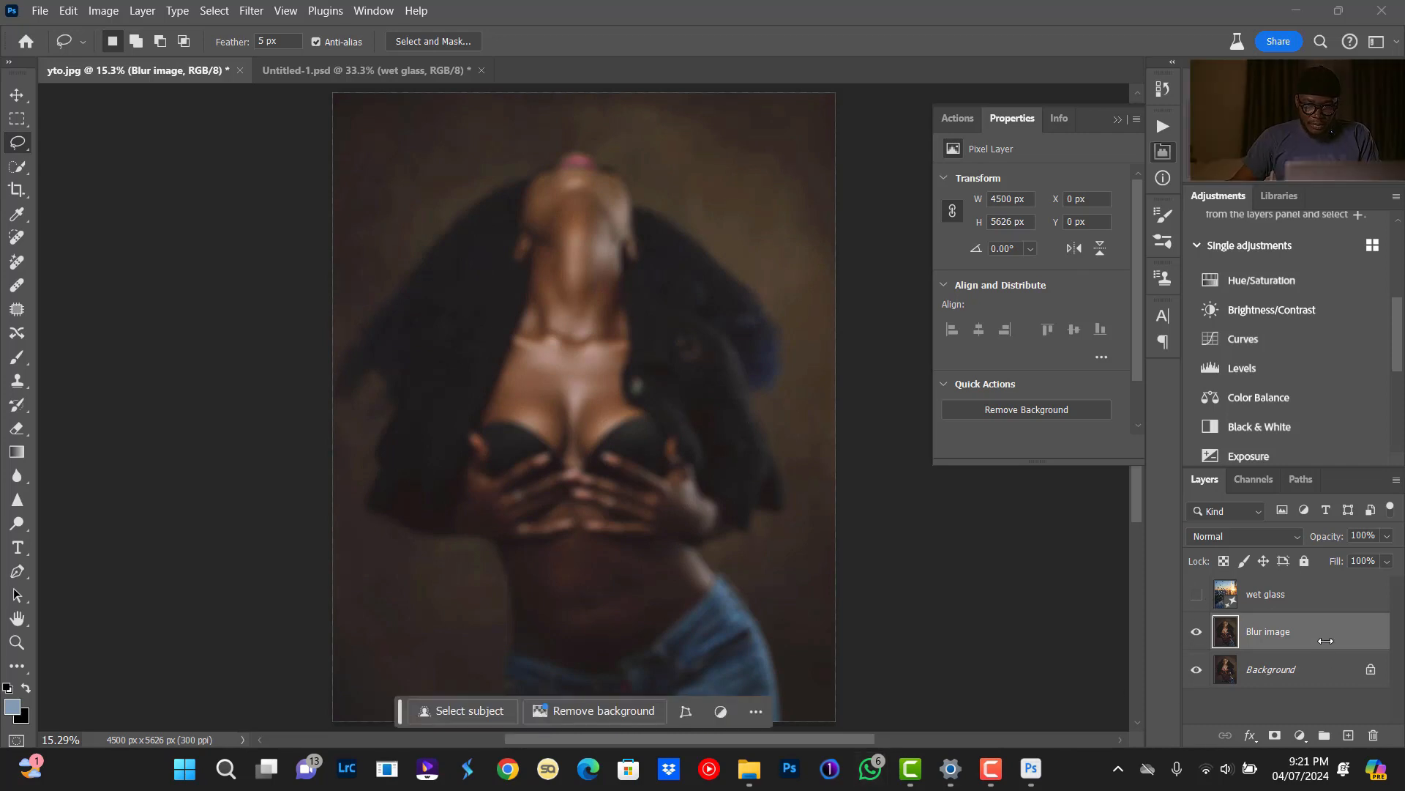
pyautogui.click(1197, 595)
pyautogui.click(1309, 599)
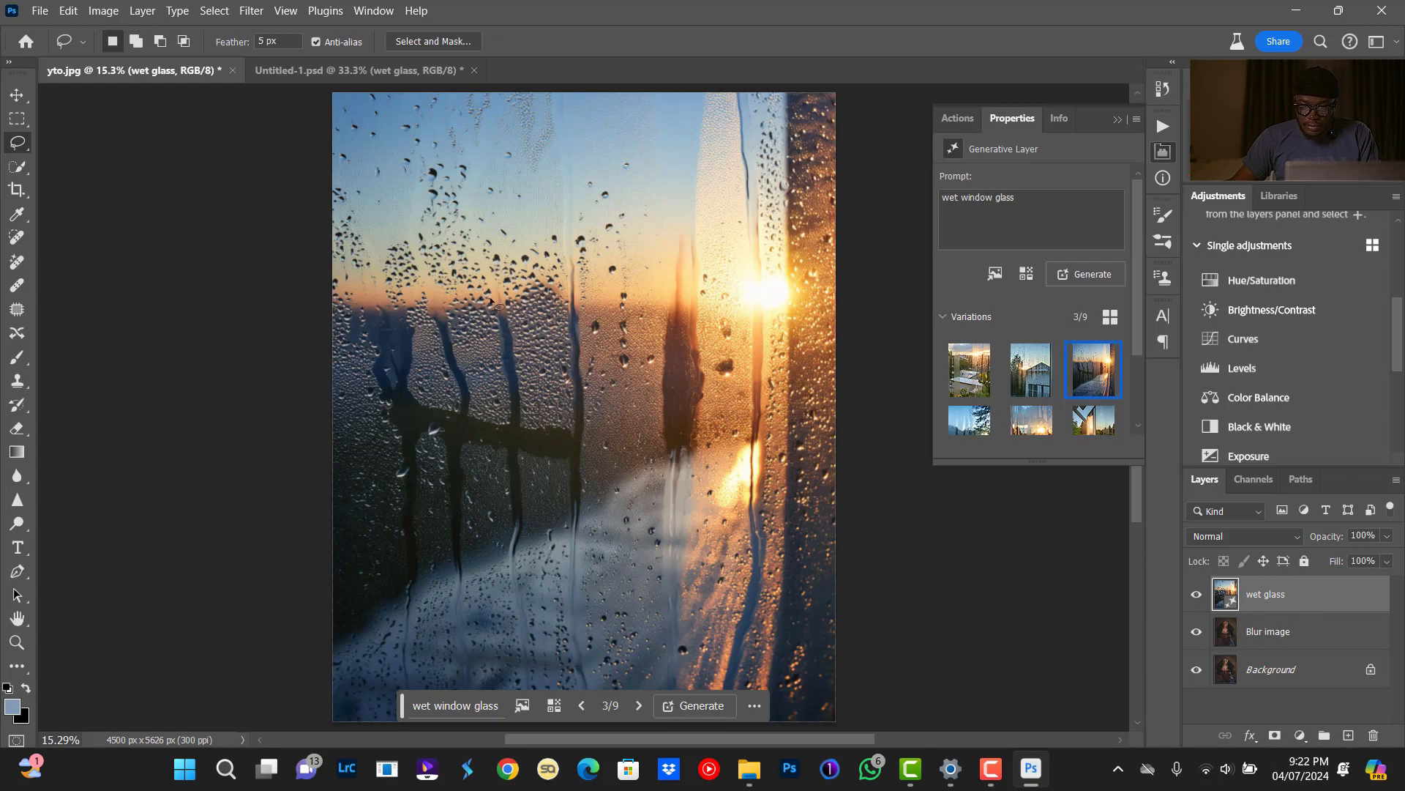
# Start a Color Range selection on the wet glass layer with Fuzziness 0, Range 0%, Localized Color Clusters enabled and Selection Preview set to None.
pyautogui.click(216, 16)
pyautogui.click(246, 183)
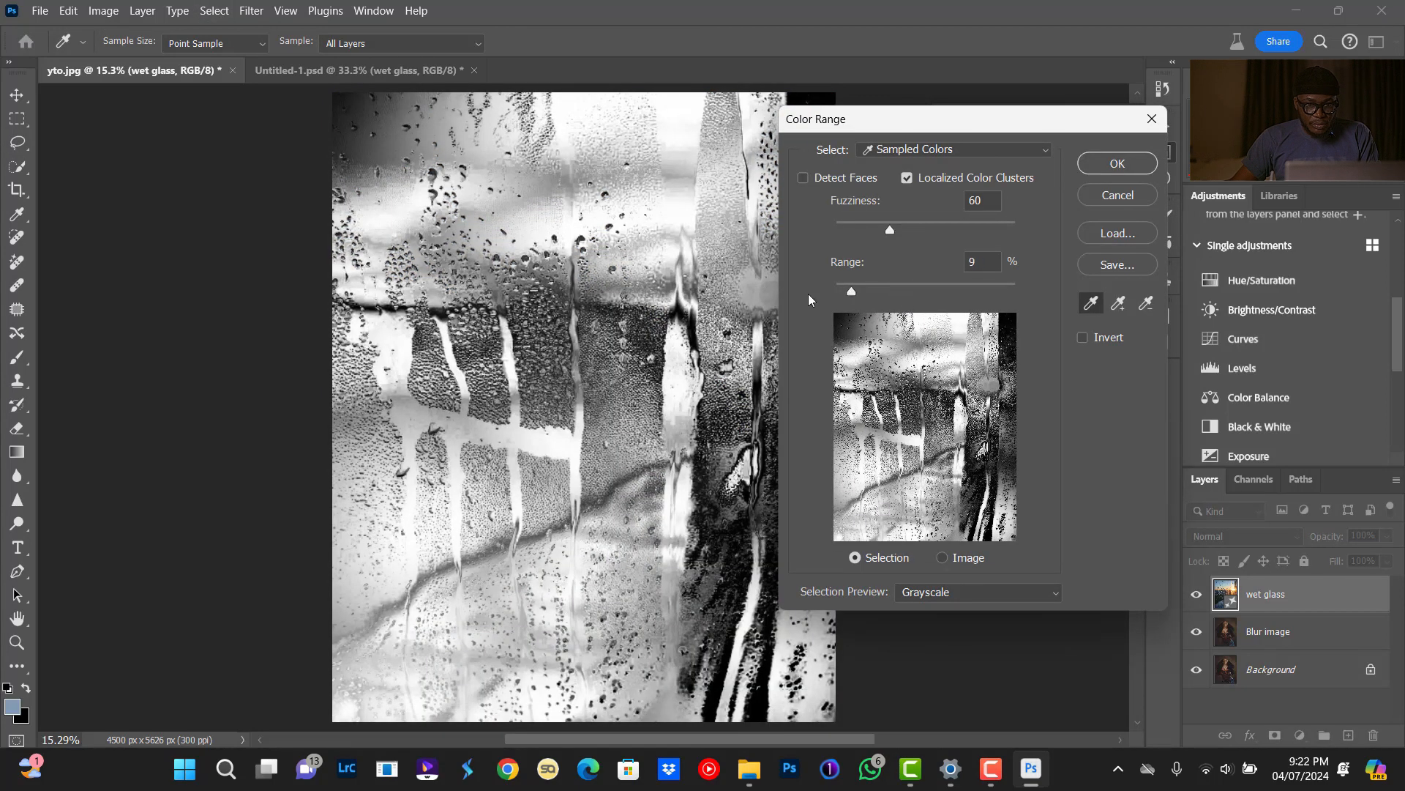
pyautogui.moveTo(809, 294); pyautogui.dragTo(808, 294)
pyautogui.moveTo(887, 230); pyautogui.dragTo(817, 231)
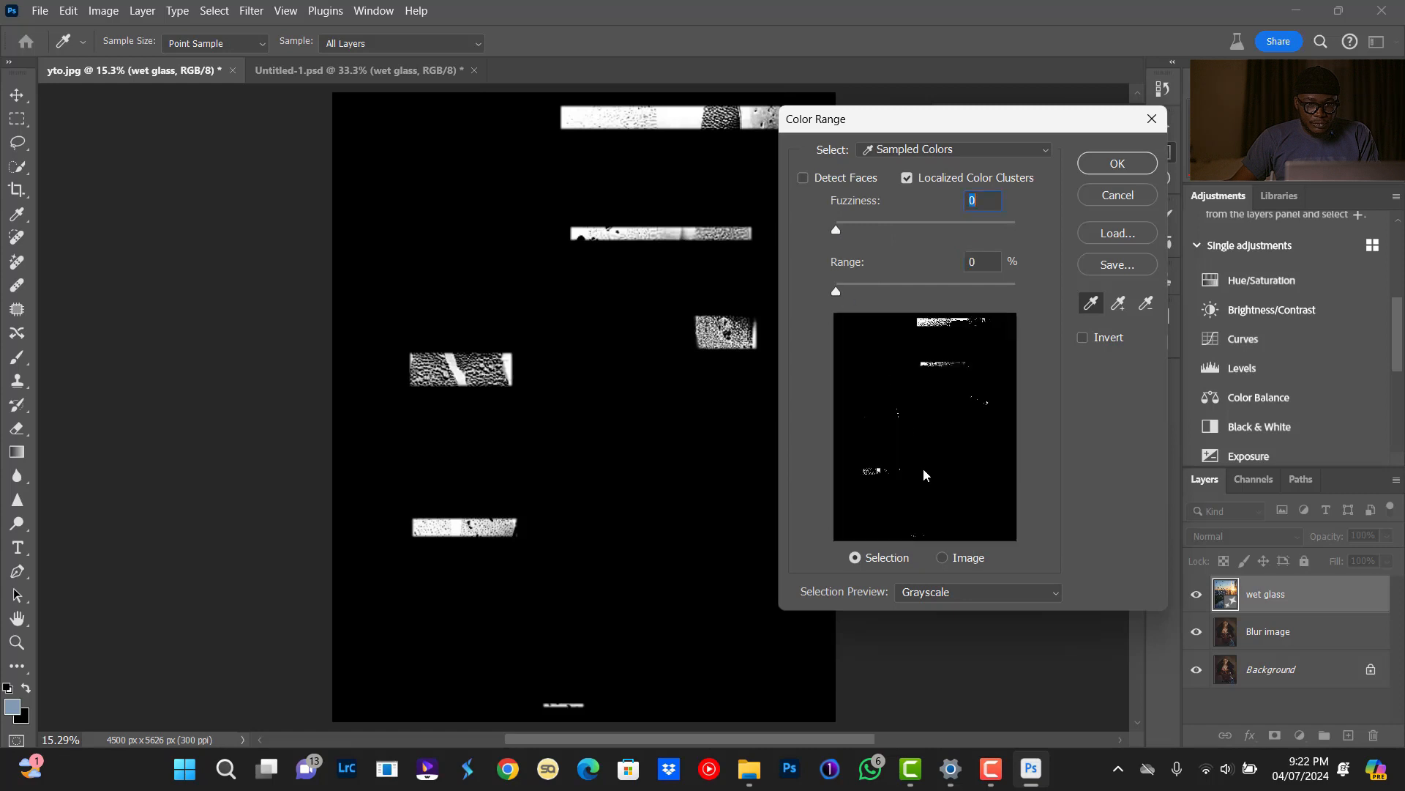
pyautogui.click(940, 591)
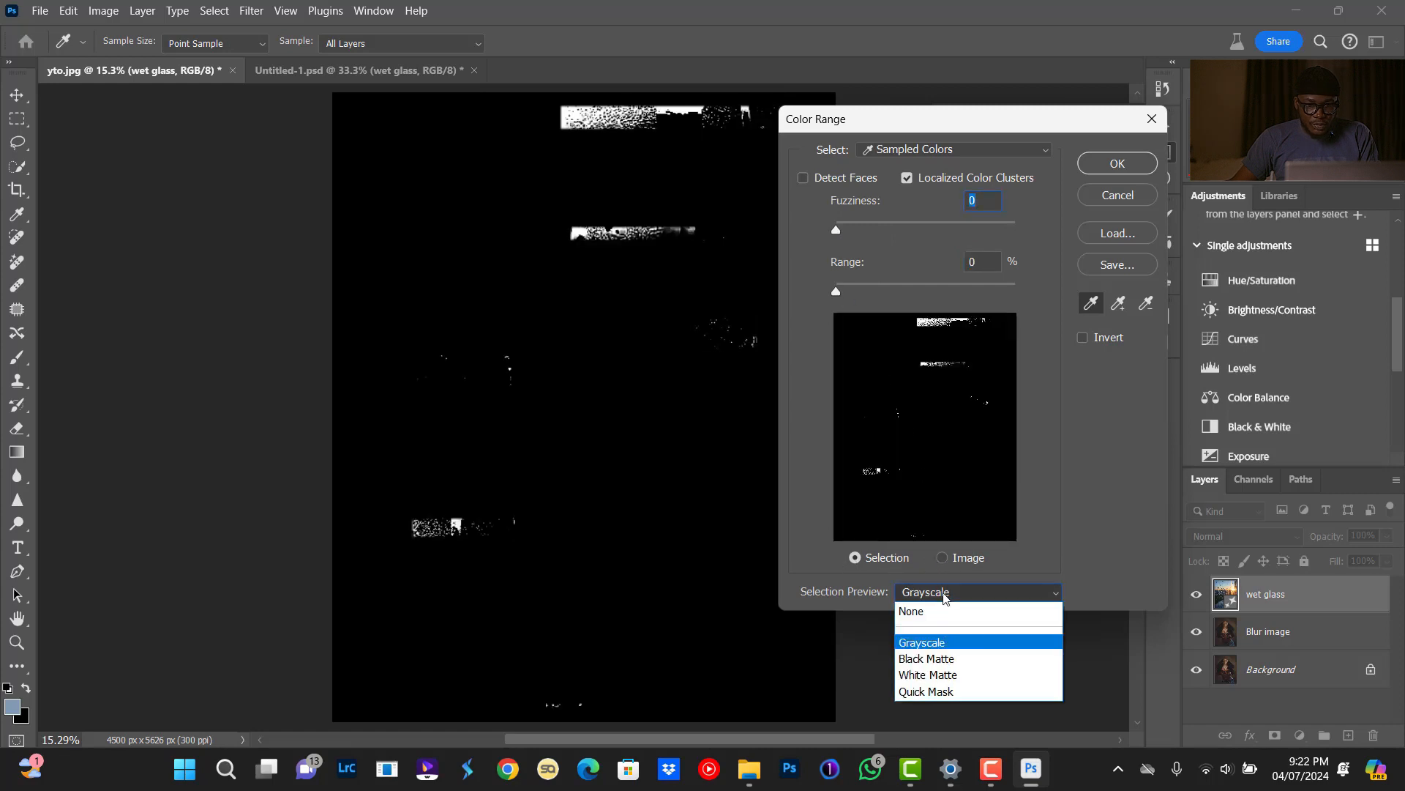
pyautogui.click(936, 617)
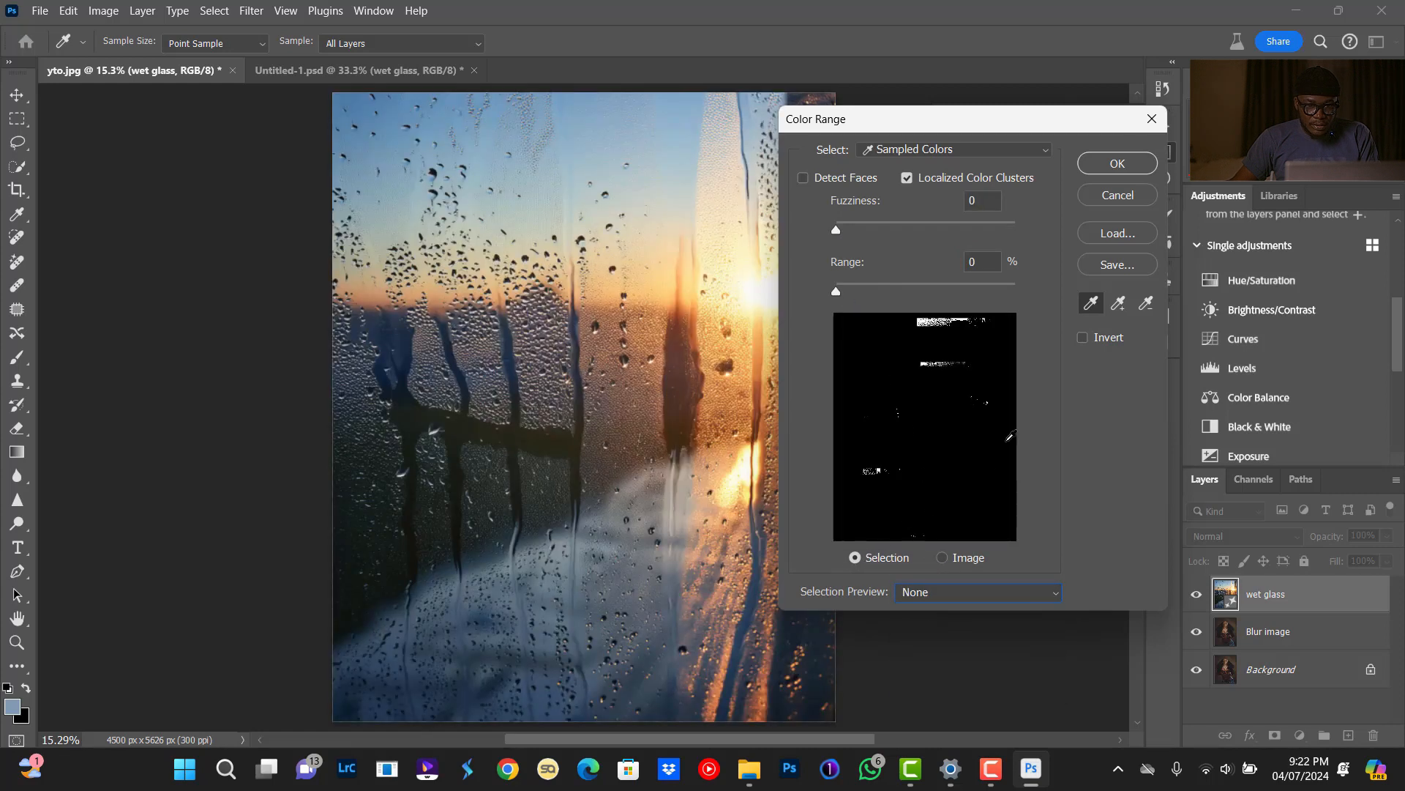
pyautogui.click(904, 181)
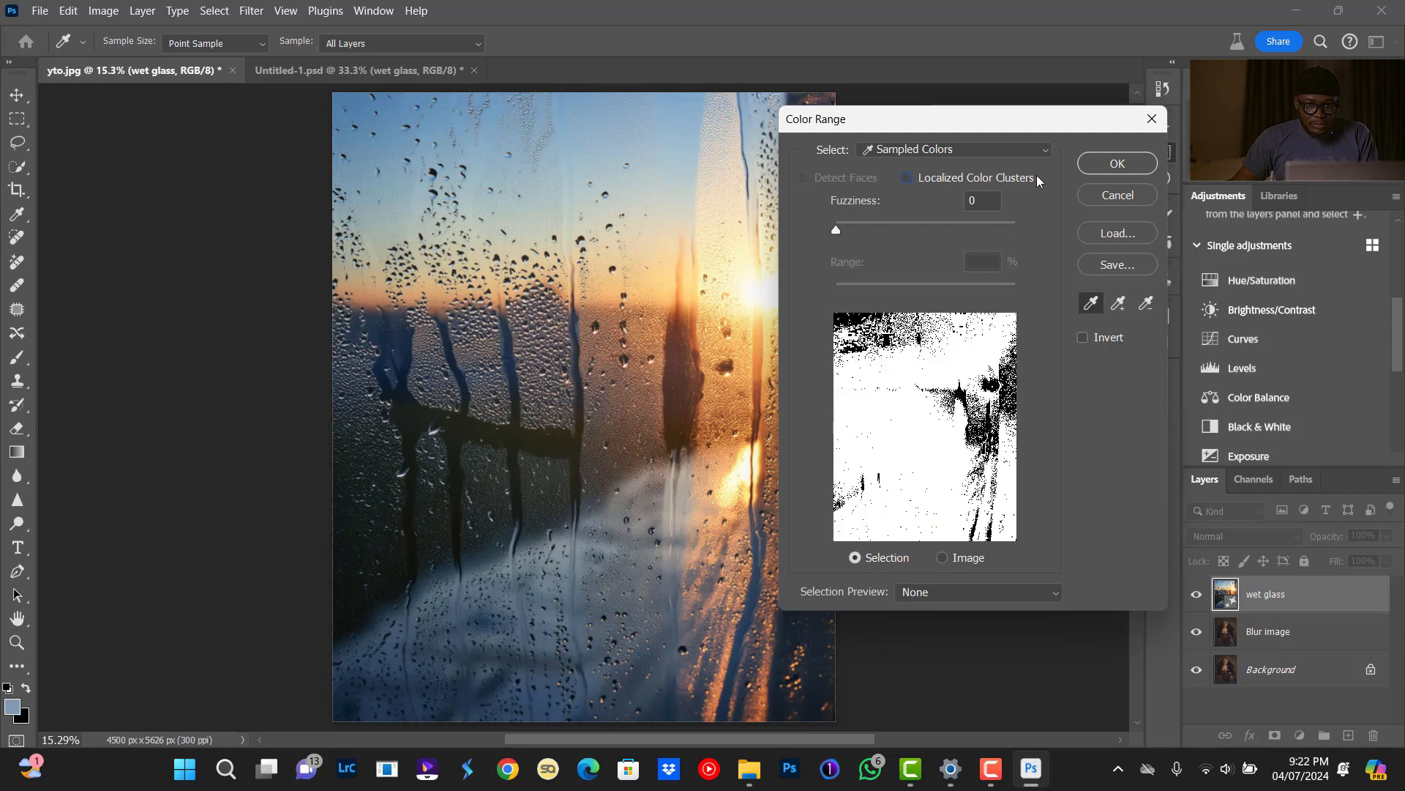
pyautogui.click(908, 179)
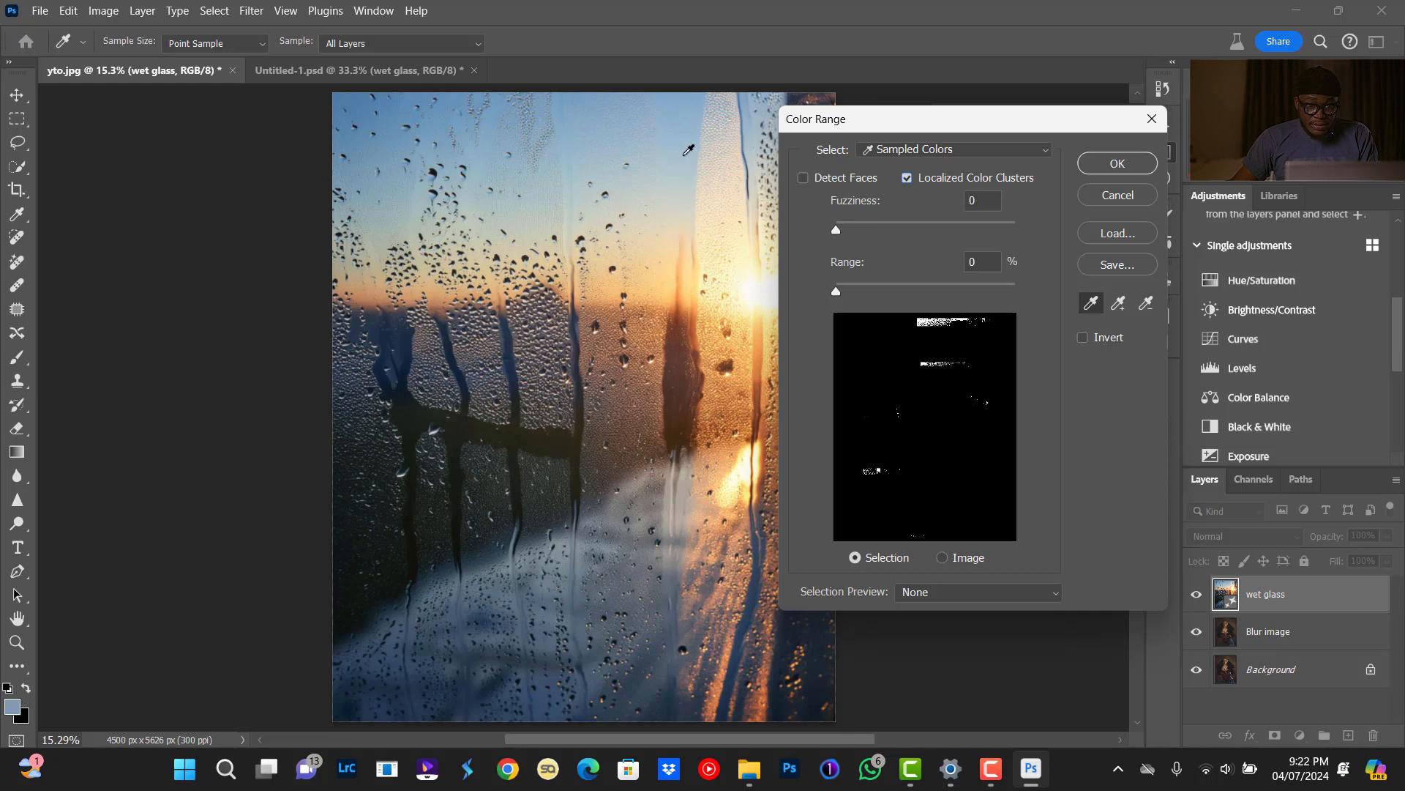
# Sample the pale upper sky and the bright sun for the colour range, with Fuzziness at 13 and Range at 63%.
pyautogui.click(692, 147)
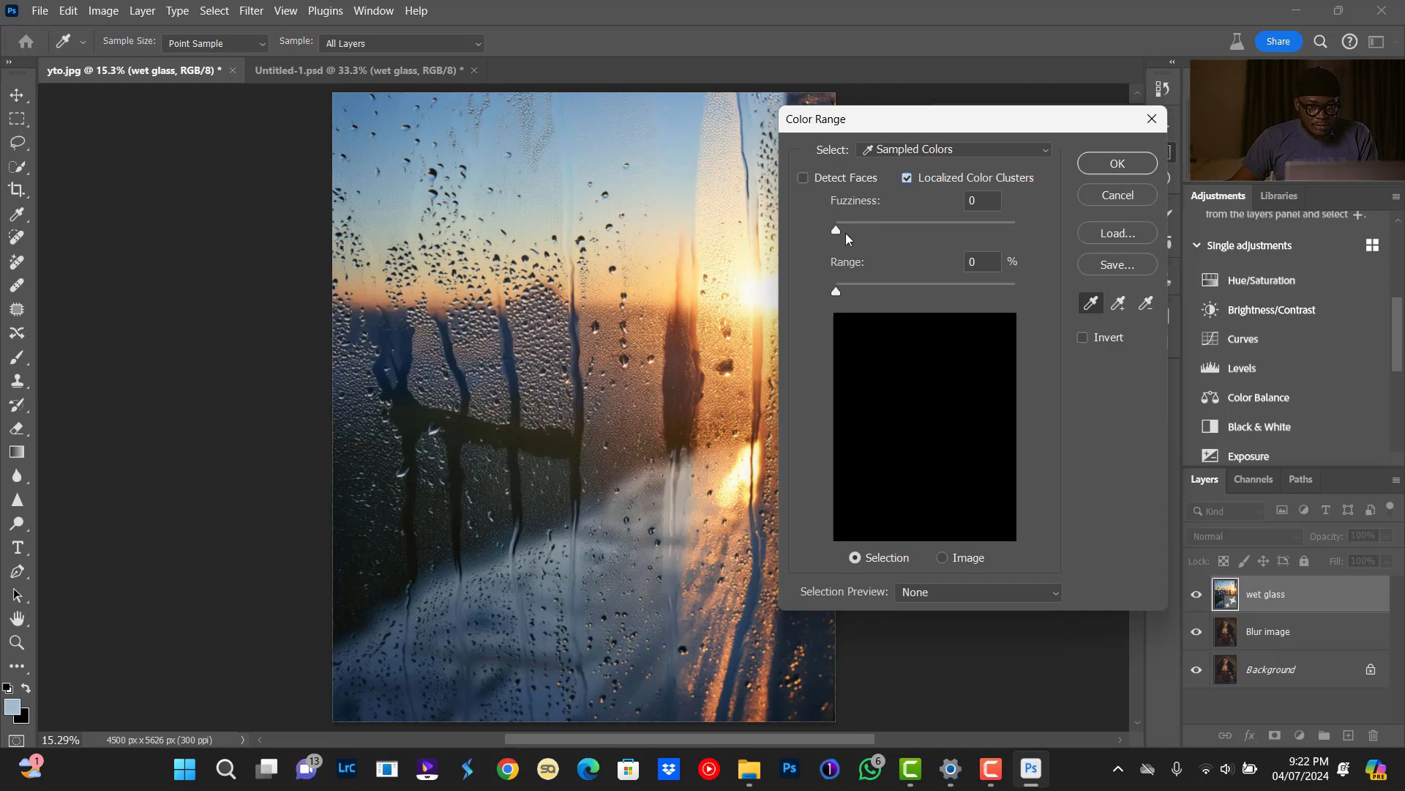
pyautogui.moveTo(910, 294); pyautogui.dragTo(958, 290)
pyautogui.click(762, 294)
pyautogui.click(763, 298)
pyautogui.moveTo(836, 229)
pyautogui.mouseDown()
pyautogui.moveTo(868, 226)
pyautogui.moveTo(846, 226)
pyautogui.mouseUp()
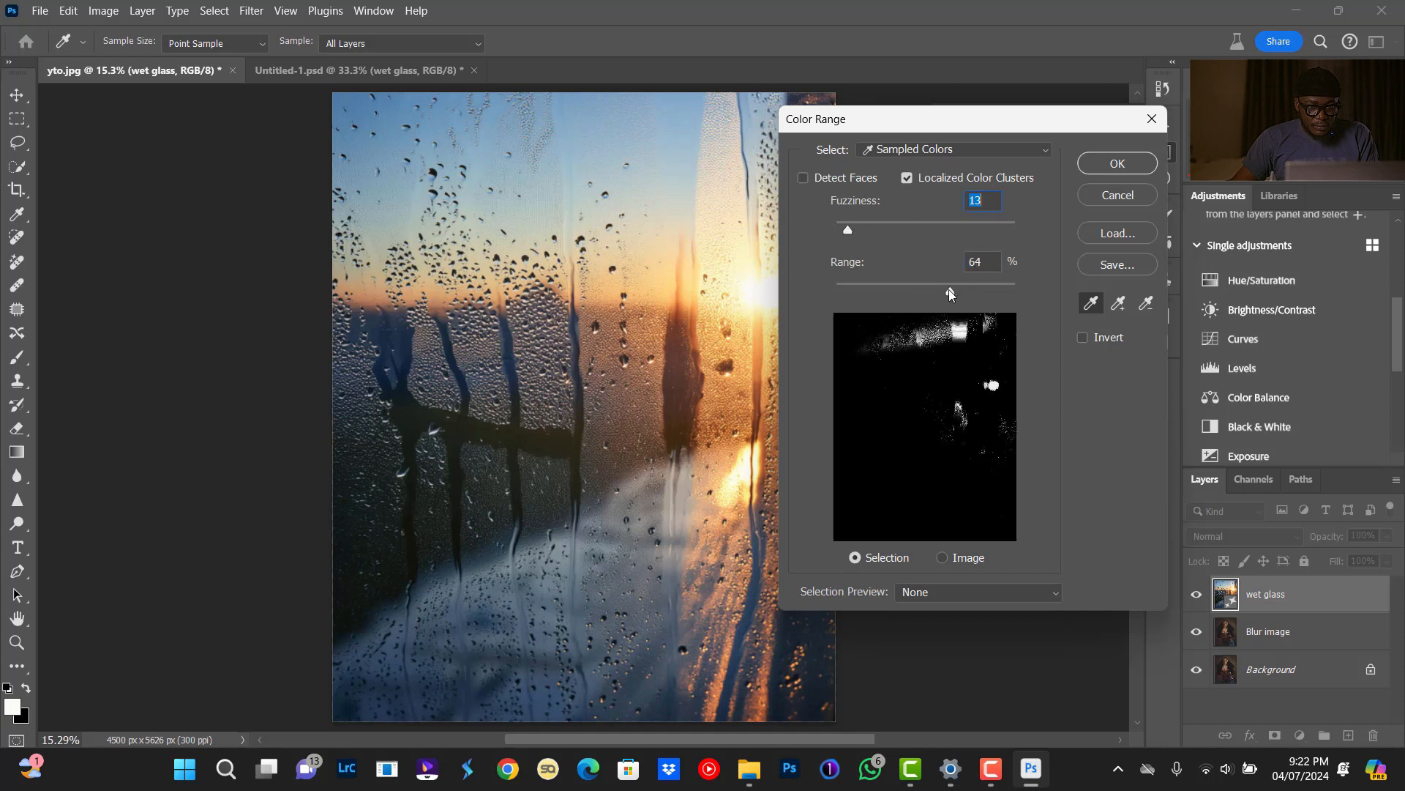
pyautogui.moveTo(950, 292); pyautogui.dragTo(948, 292)
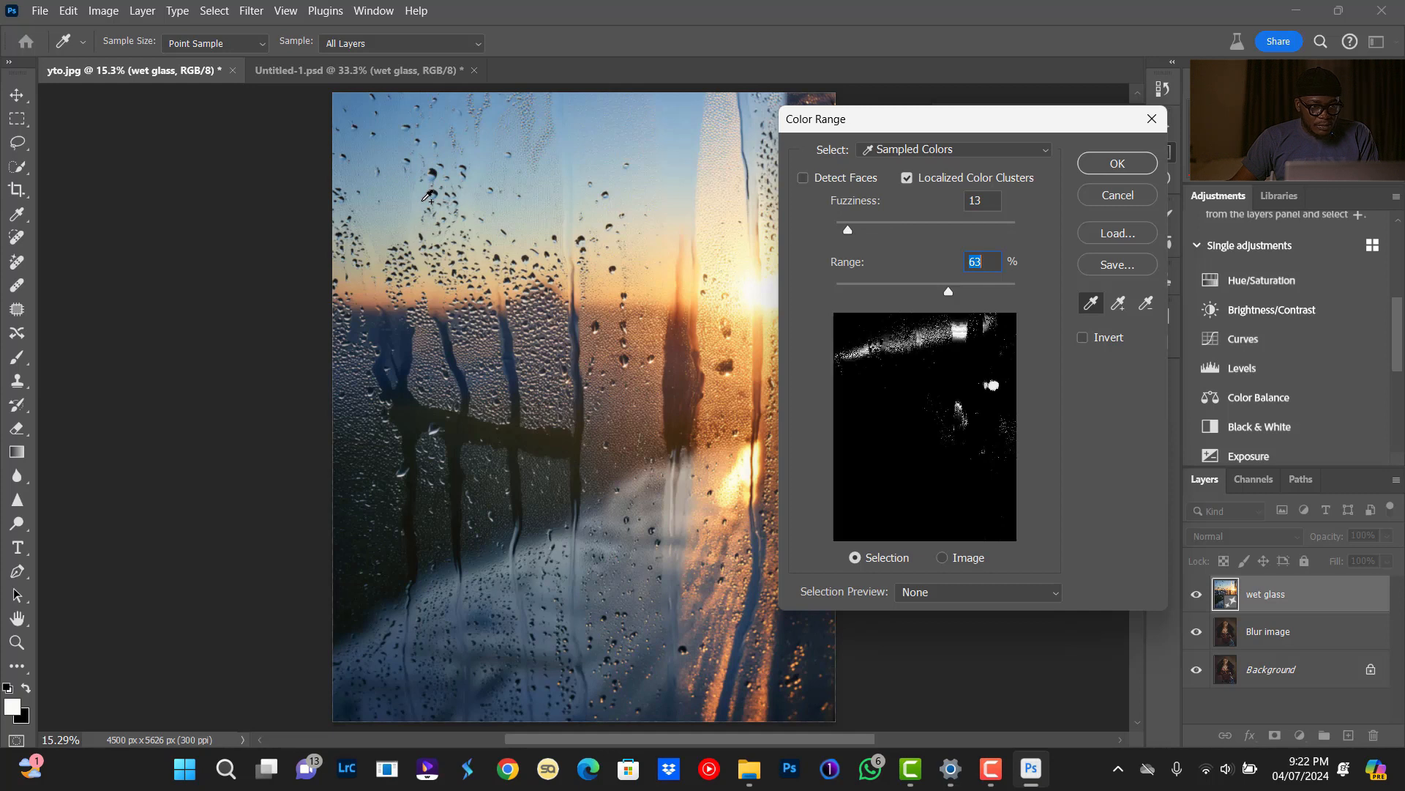
# Add colour samples from the upper droplets, the dark railing, the blue shadows above it and the horizon near the image's left edge.
pyautogui.click(428, 196)
pyautogui.click(472, 425)
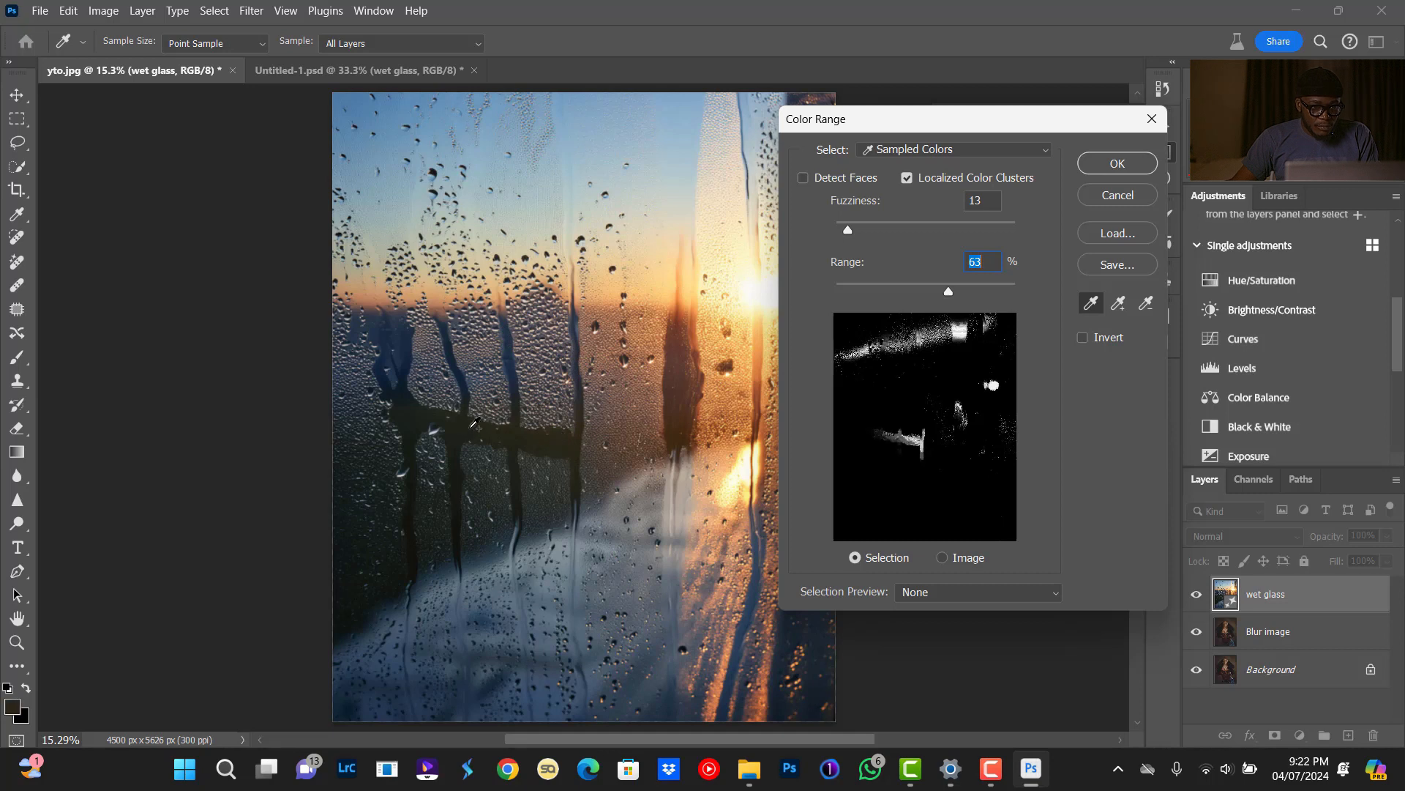
pyautogui.click(416, 422)
pyautogui.click(409, 339)
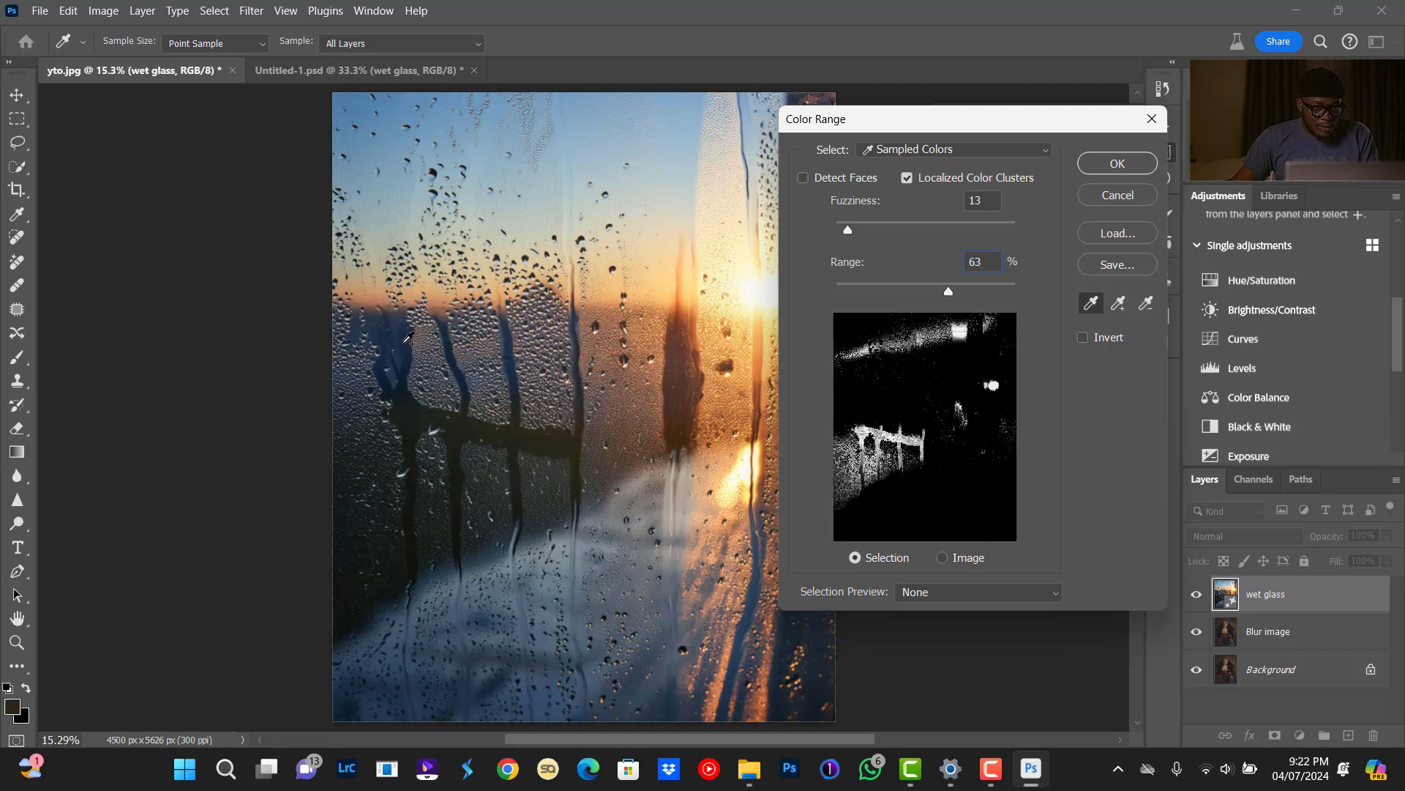
pyautogui.click(377, 306)
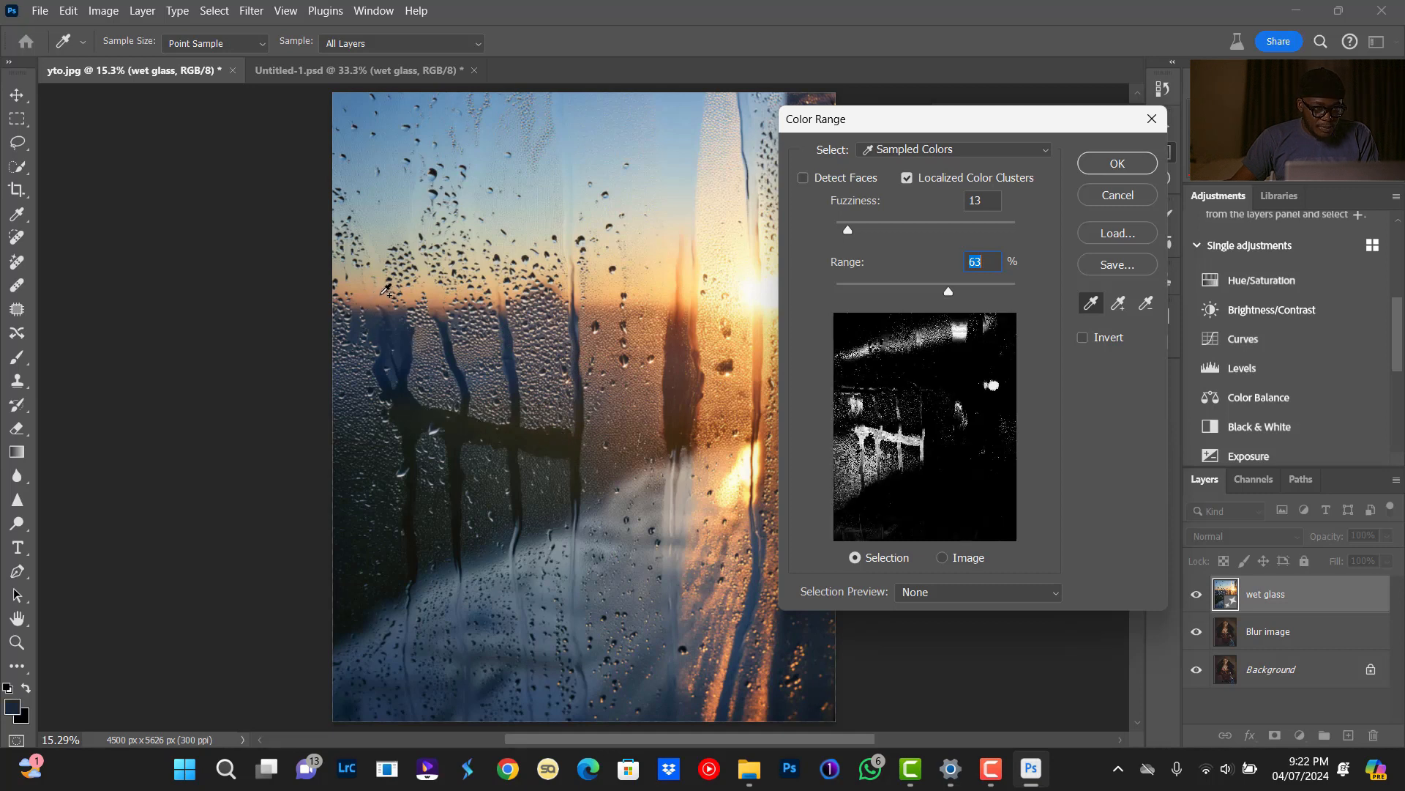
pyautogui.click(363, 293)
pyautogui.click(360, 277)
pyautogui.click(424, 521)
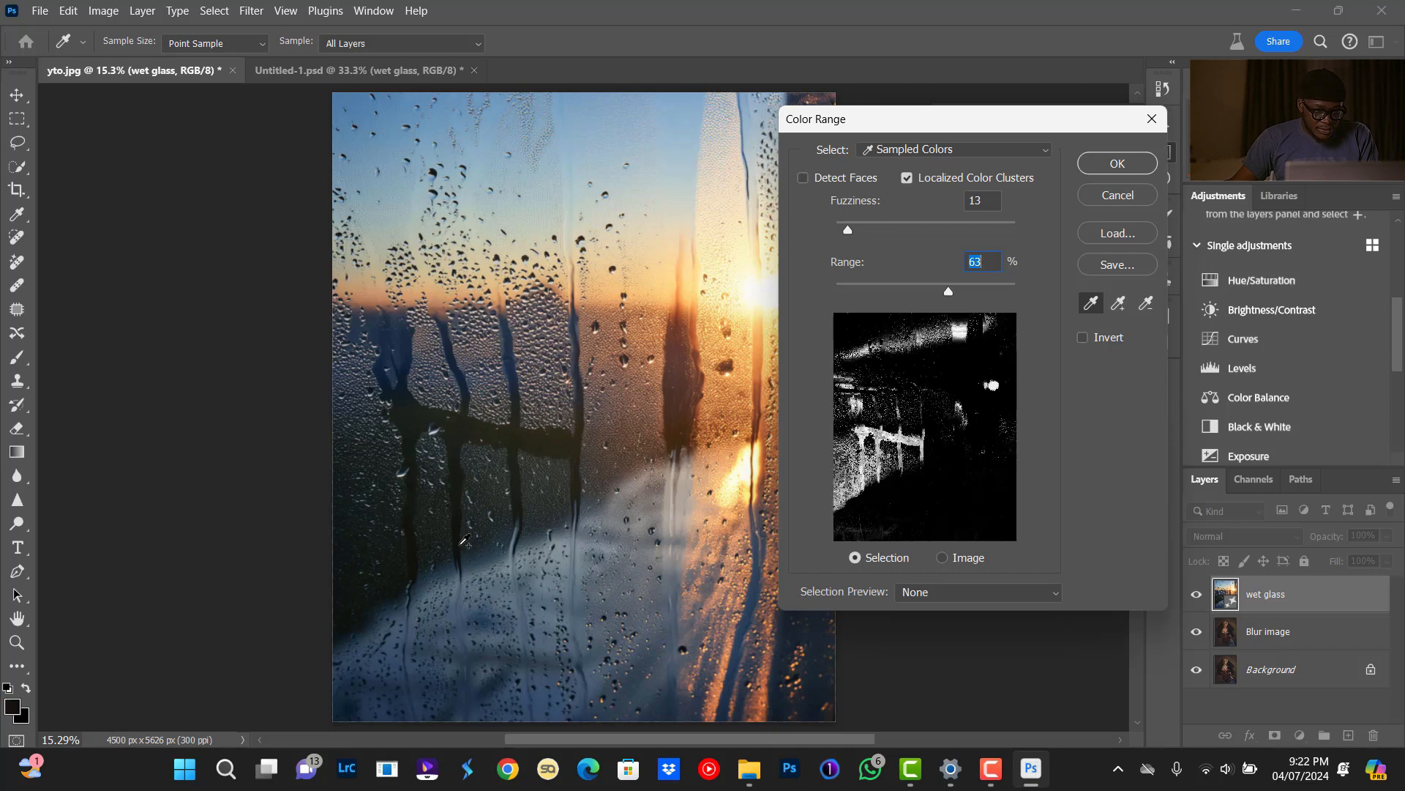
# Extend the colour range with samples from the dark drips, along the image's lower edge and up the long water streak near its right side.
pyautogui.keyDown('shift'); pyautogui.click(464, 554); pyautogui.keyUp('shift')
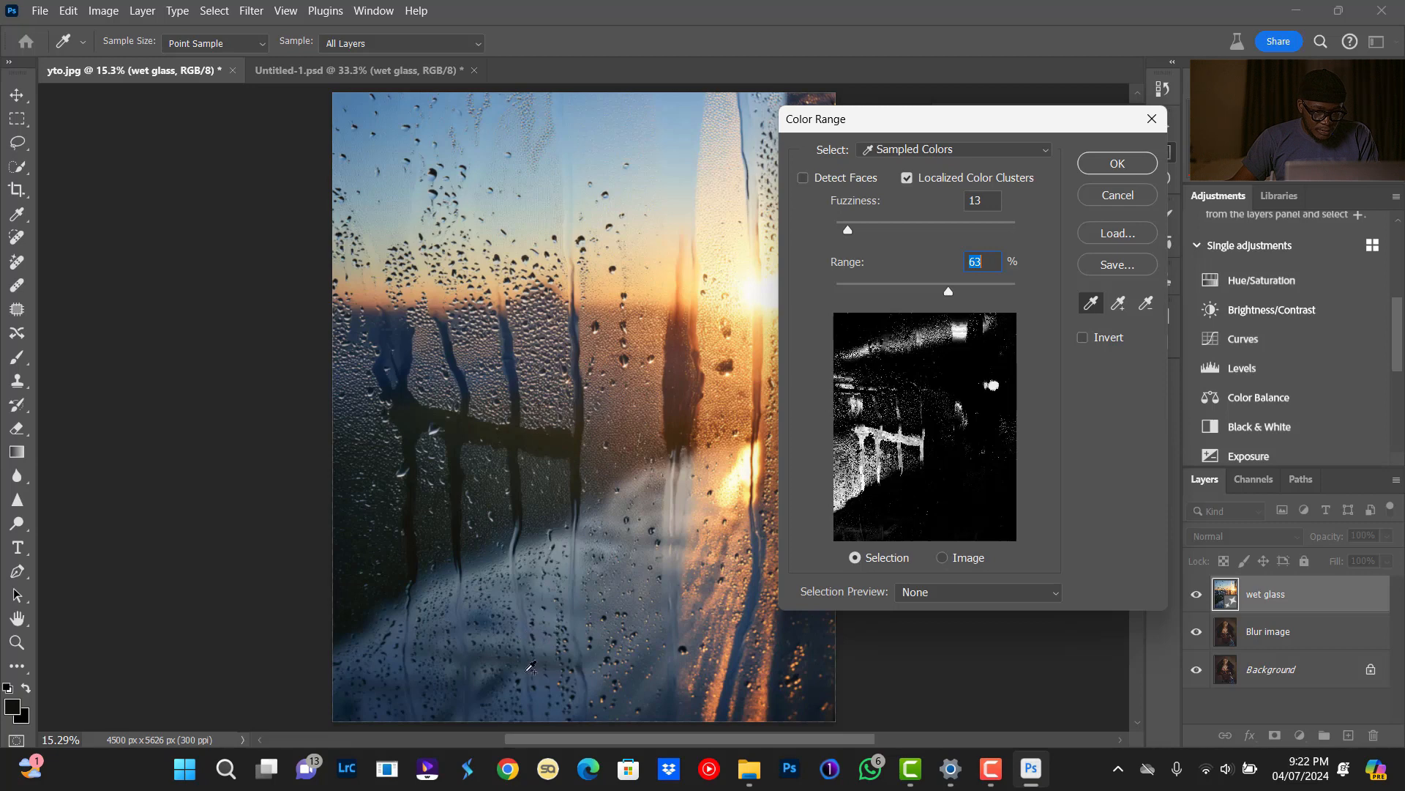
pyautogui.keyDown('shift'); pyautogui.click(527, 671); pyautogui.keyUp('shift')
pyautogui.keyDown('shift'); pyautogui.click(542, 709); pyautogui.keyUp('shift')
pyautogui.keyDown('shift'); pyautogui.click(584, 700); pyautogui.keyUp('shift')
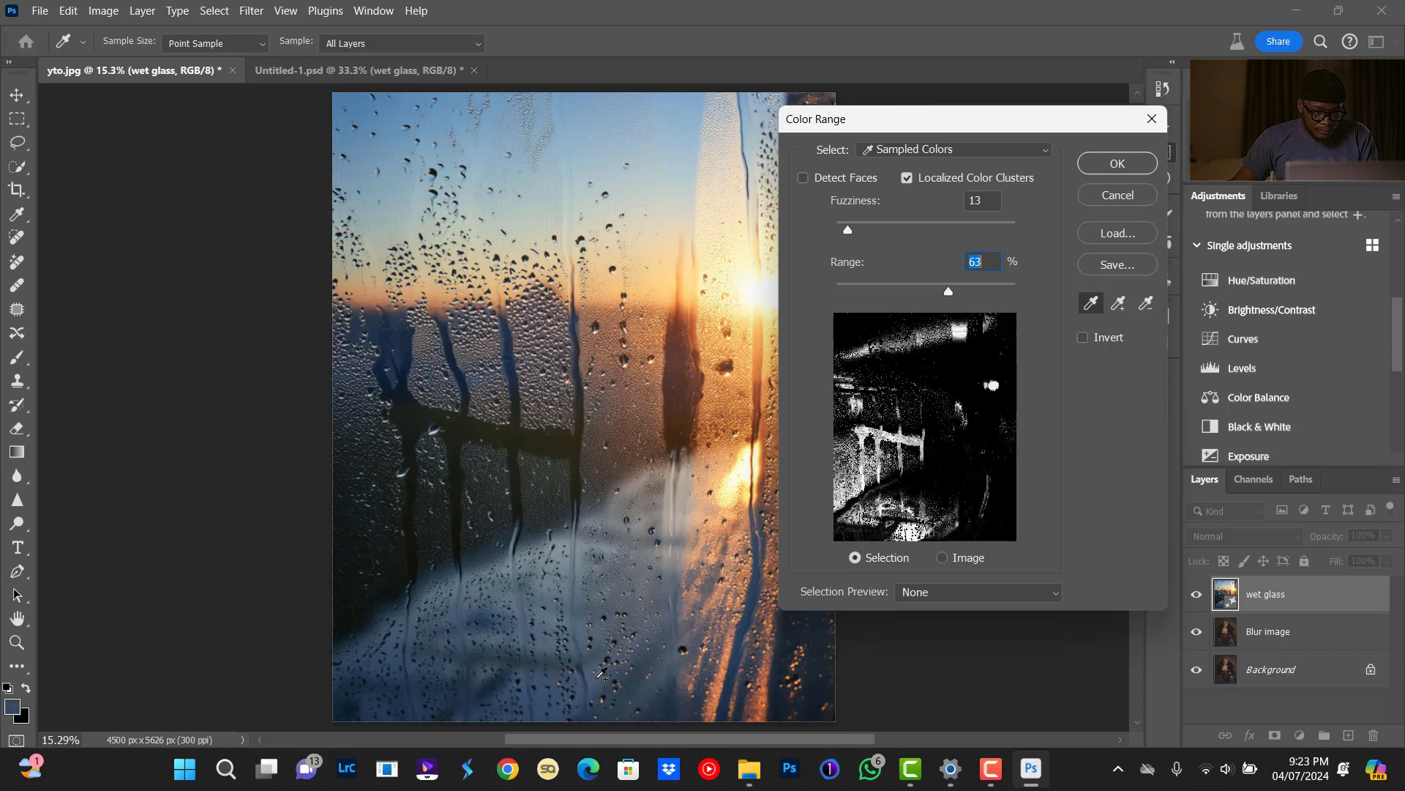
pyautogui.keyDown('shift'); pyautogui.click(651, 698); pyautogui.keyUp('shift')
pyautogui.keyDown('shift'); pyautogui.click(726, 710); pyautogui.keyUp('shift')
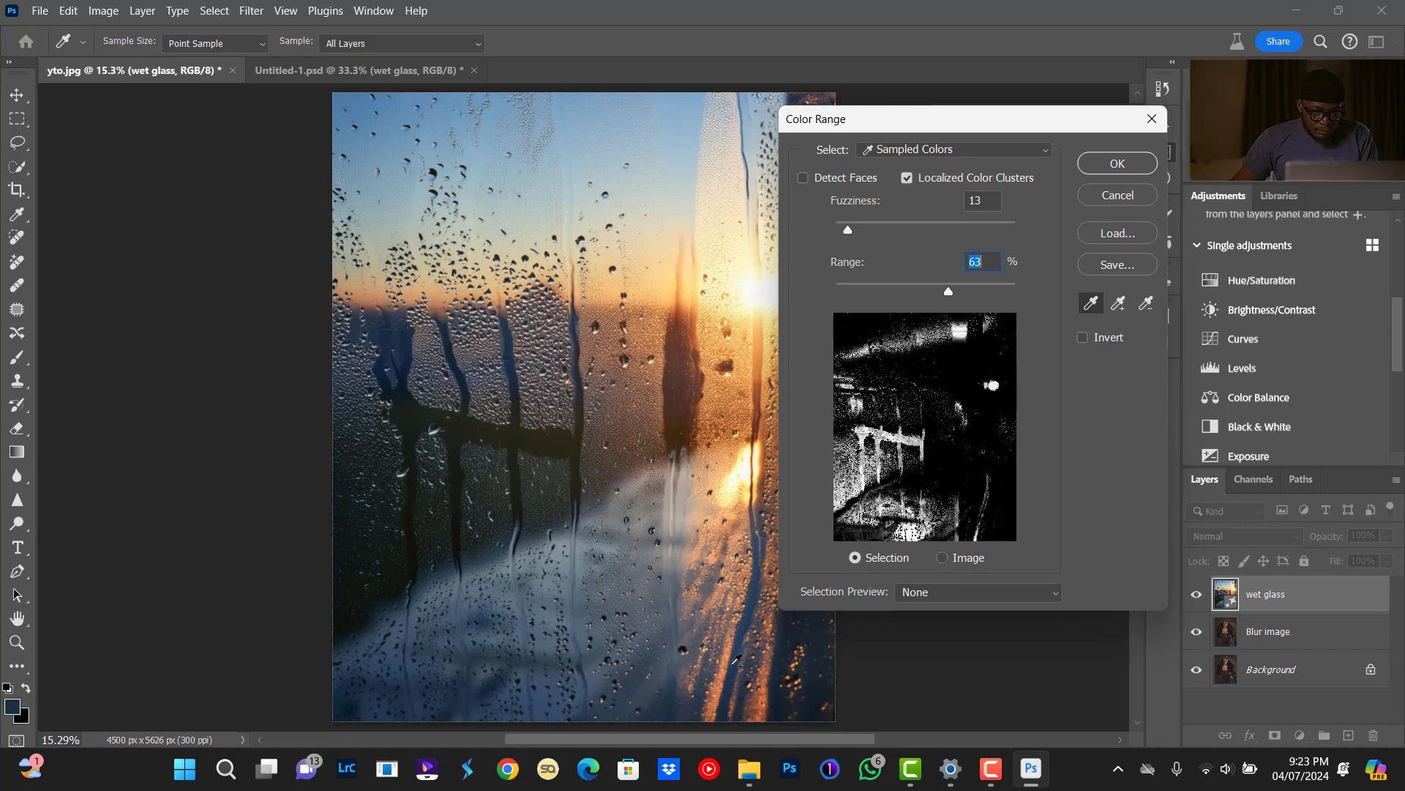
pyautogui.keyDown('shift'); pyautogui.click(746, 617); pyautogui.keyUp('shift')
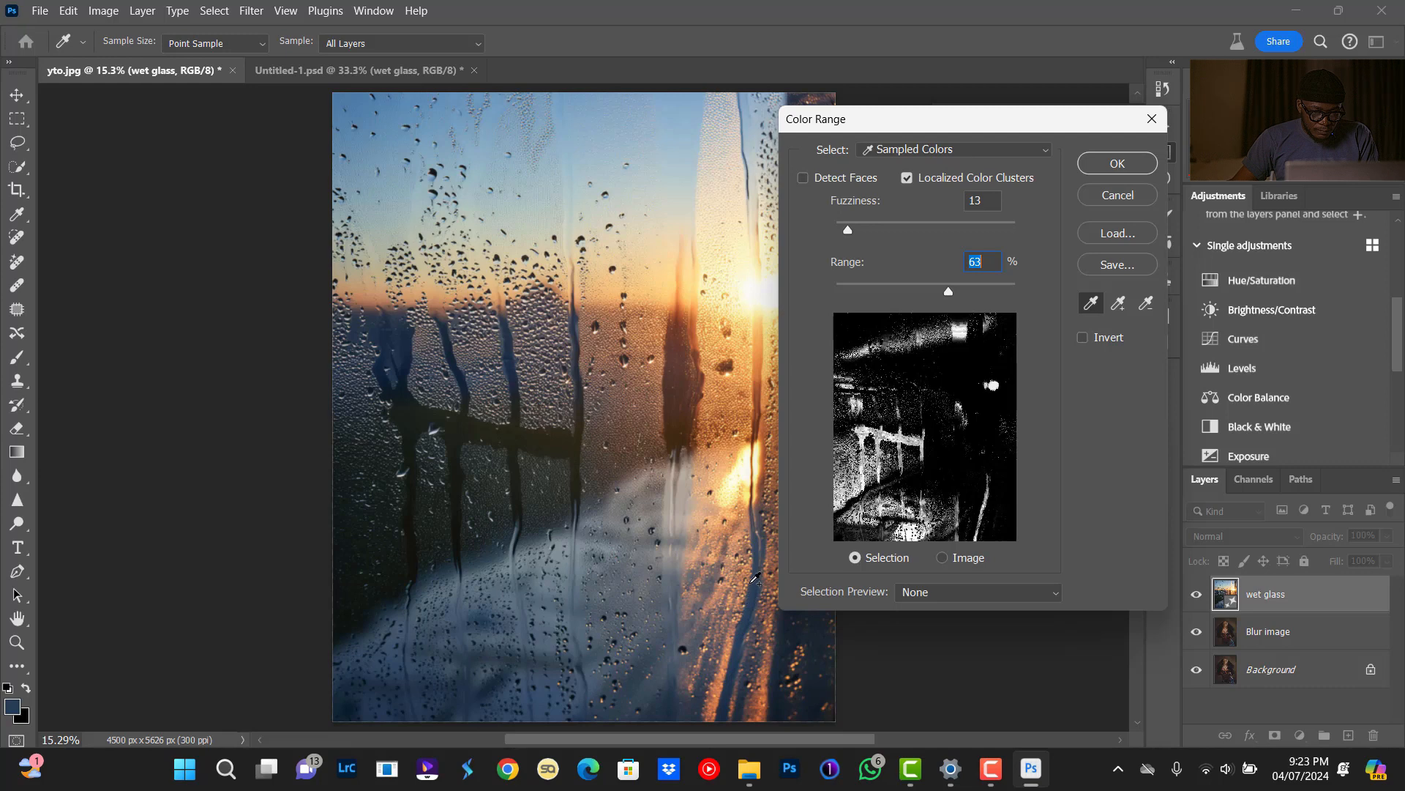
pyautogui.keyDown('shift'); pyautogui.click(758, 459); pyautogui.keyUp('shift')
pyautogui.keyDown('shift'); pyautogui.click(760, 126); pyautogui.keyUp('shift')
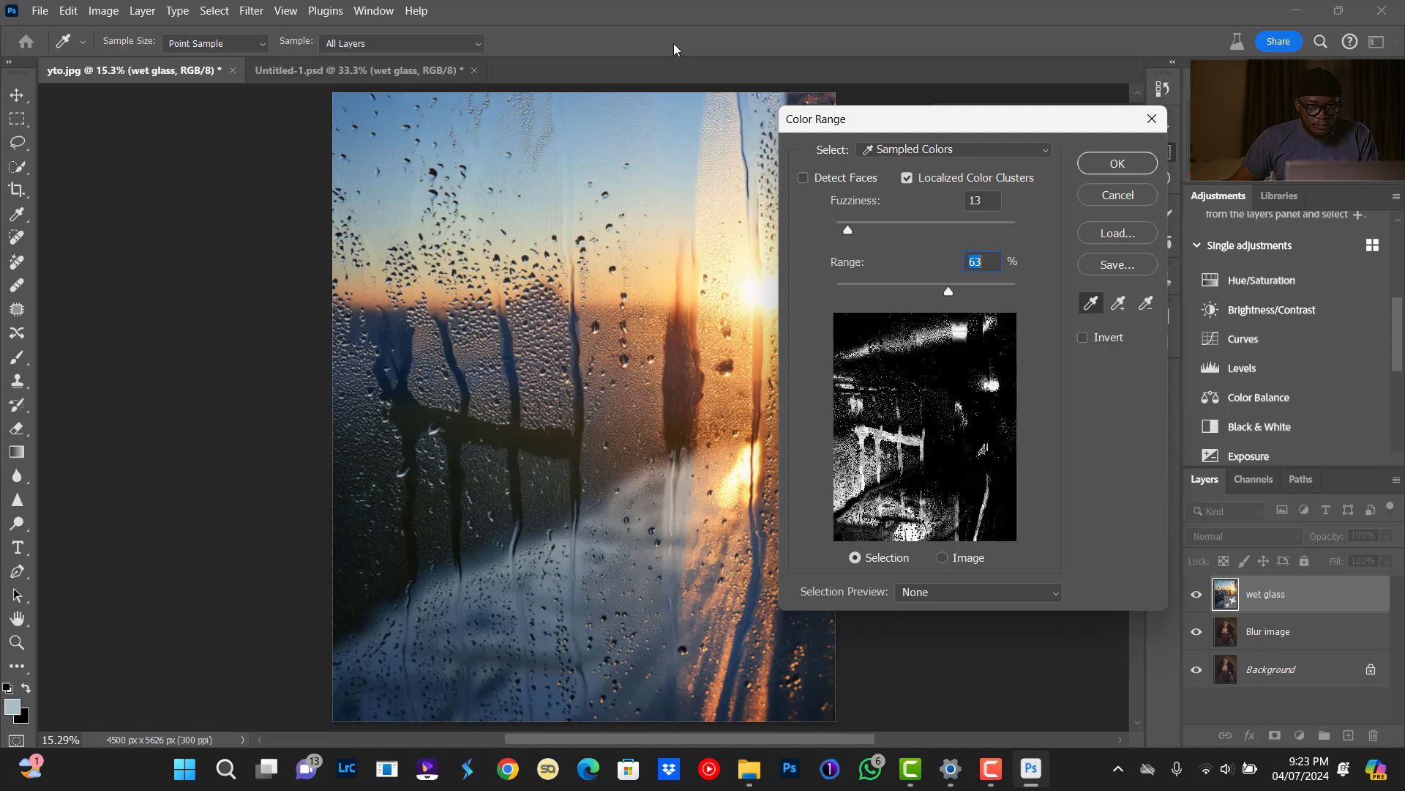
# Add colour samples from the image's four corners, left edge, orange horizon, lower-left drip and the pale streak below the dark reflection.
pyautogui.keyDown('shift'); pyautogui.click(363, 101); pyautogui.keyUp('shift')
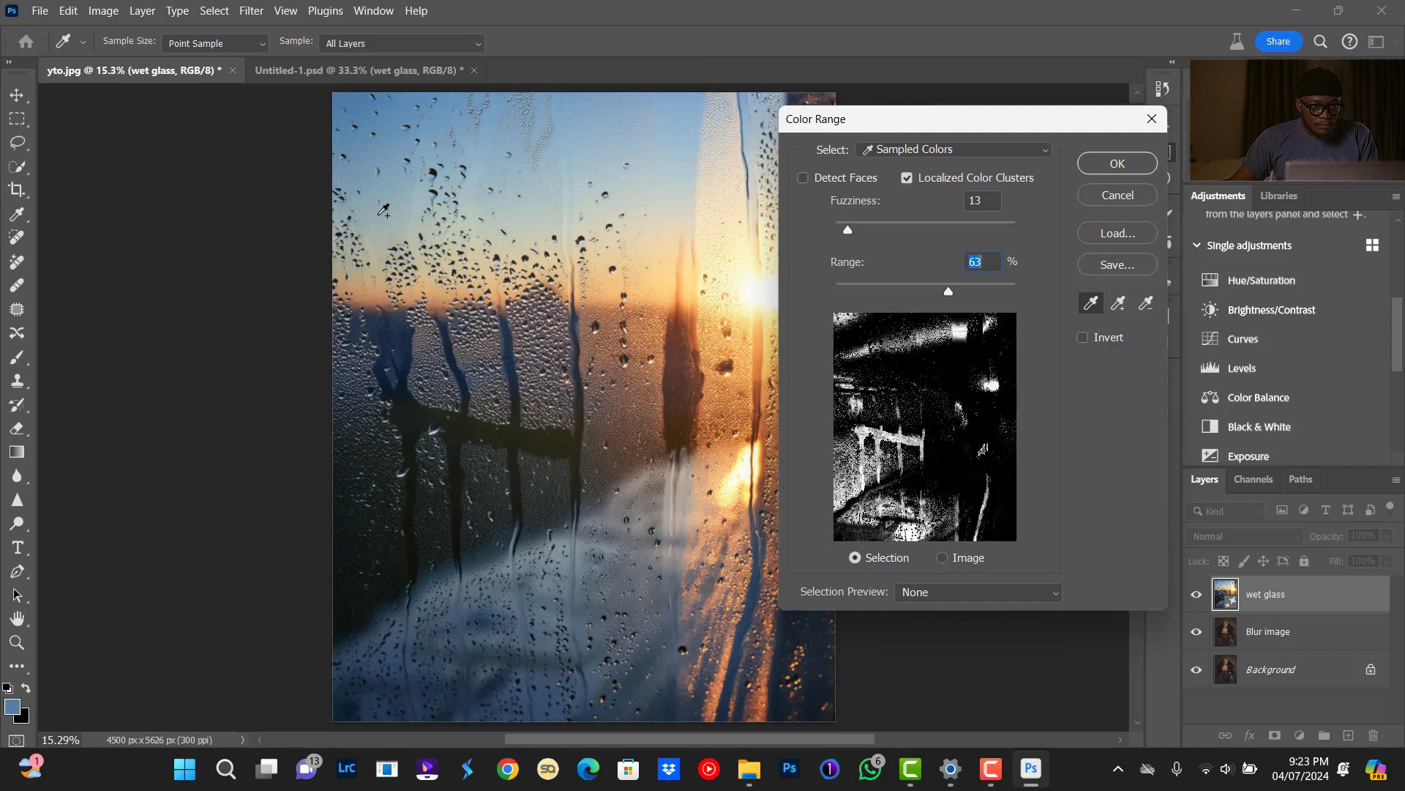
pyautogui.keyDown('shift'); pyautogui.click(361, 343); pyautogui.keyUp('shift')
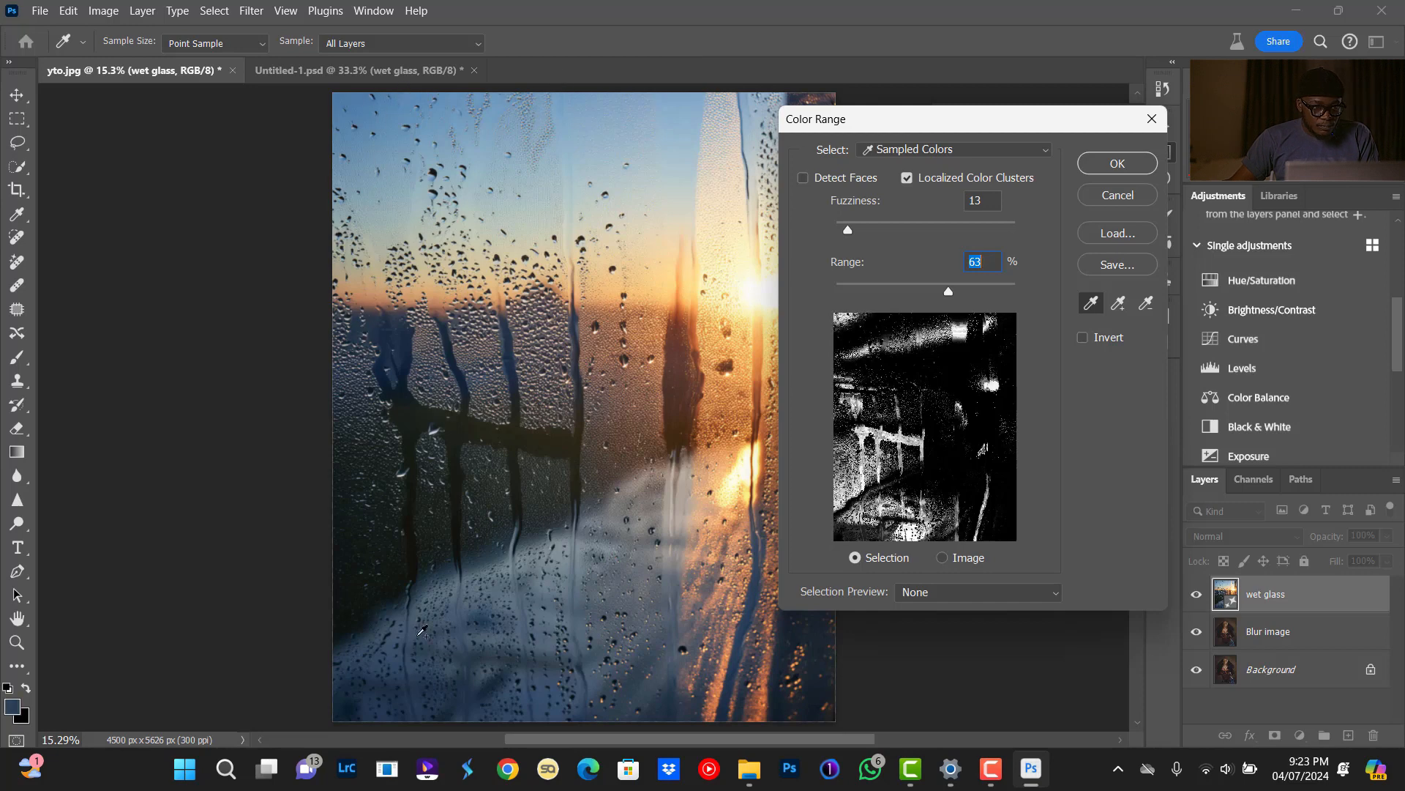
pyautogui.keyDown('shift'); pyautogui.click(377, 711); pyautogui.keyUp('shift')
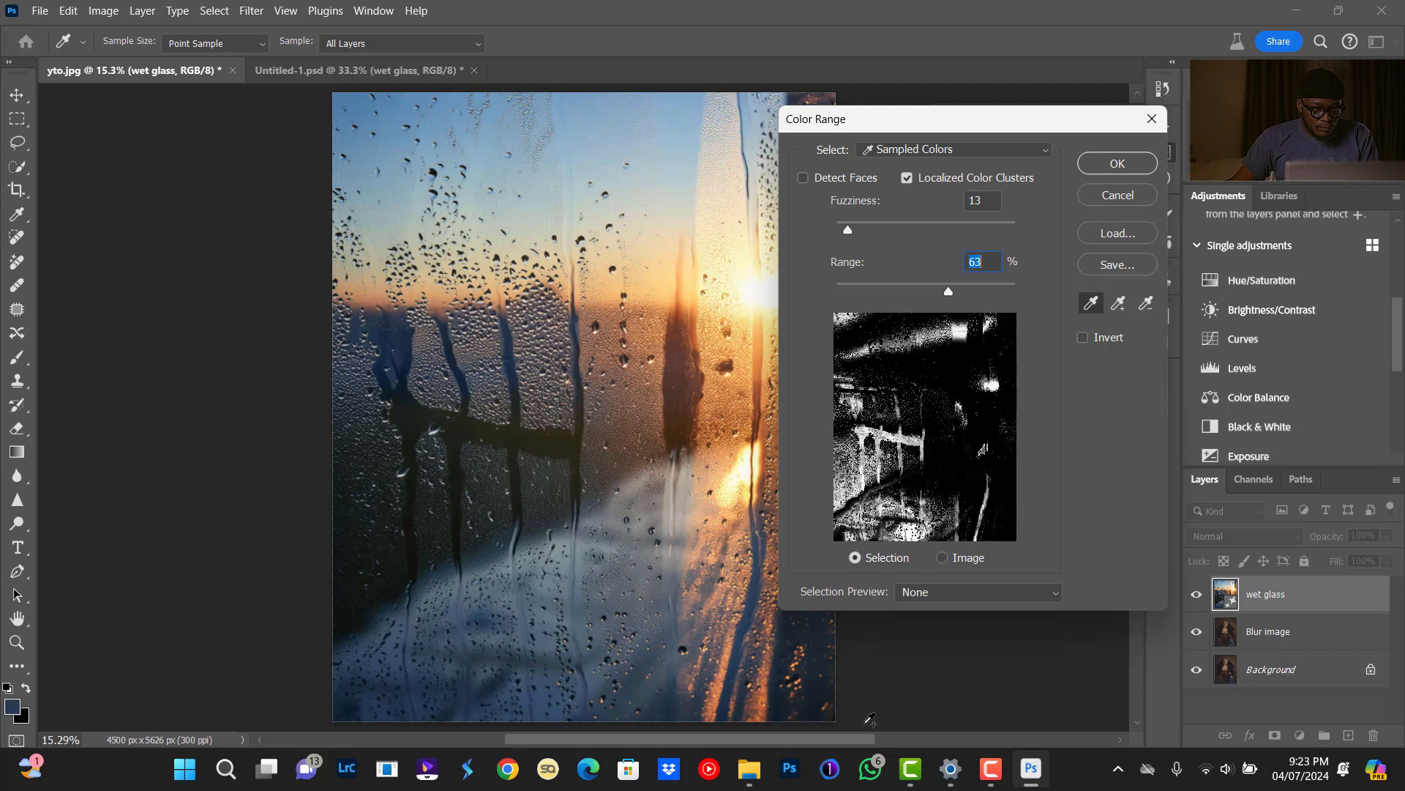
pyautogui.keyDown('shift'); pyautogui.click(811, 707); pyautogui.keyUp('shift')
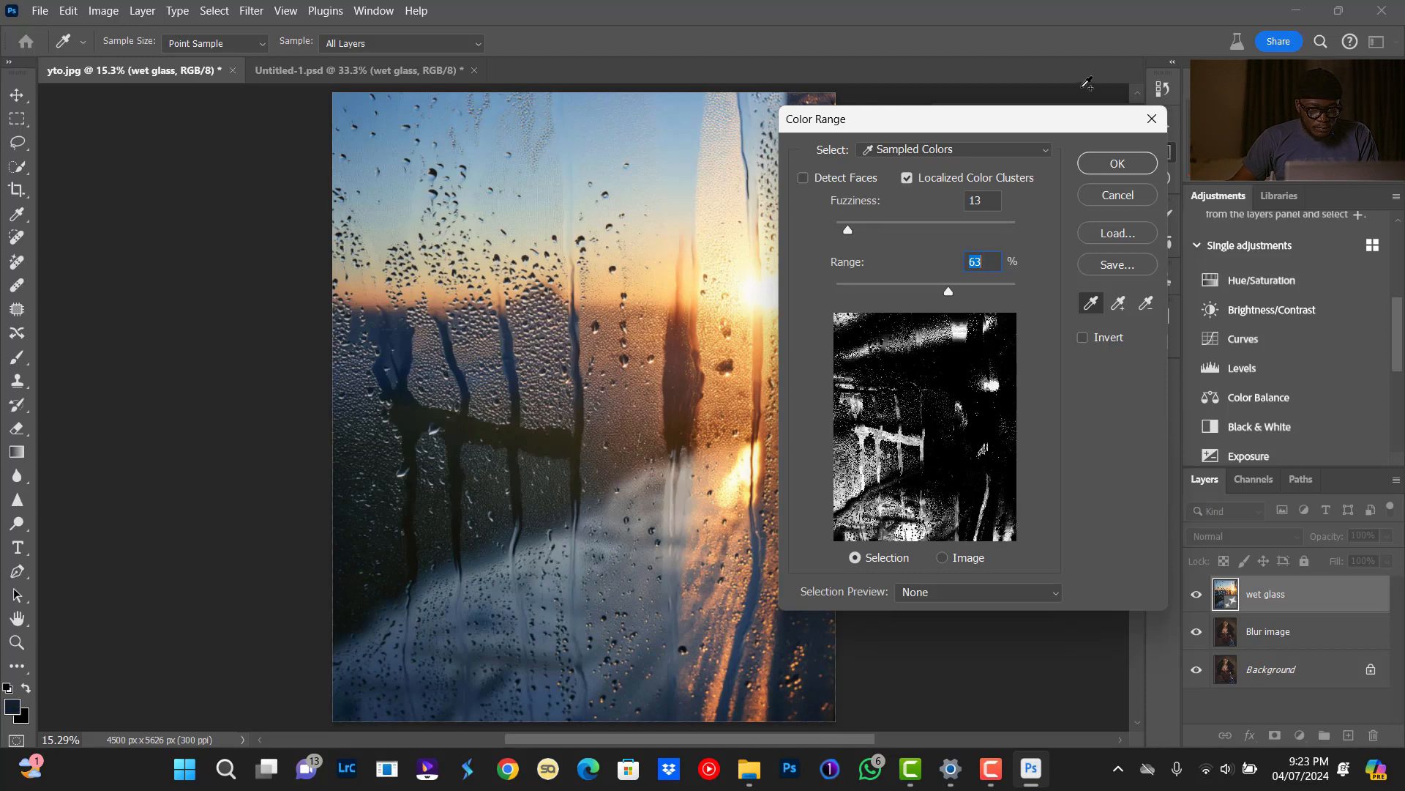
pyautogui.moveTo(984, 141); pyautogui.dragTo(1148, 143)
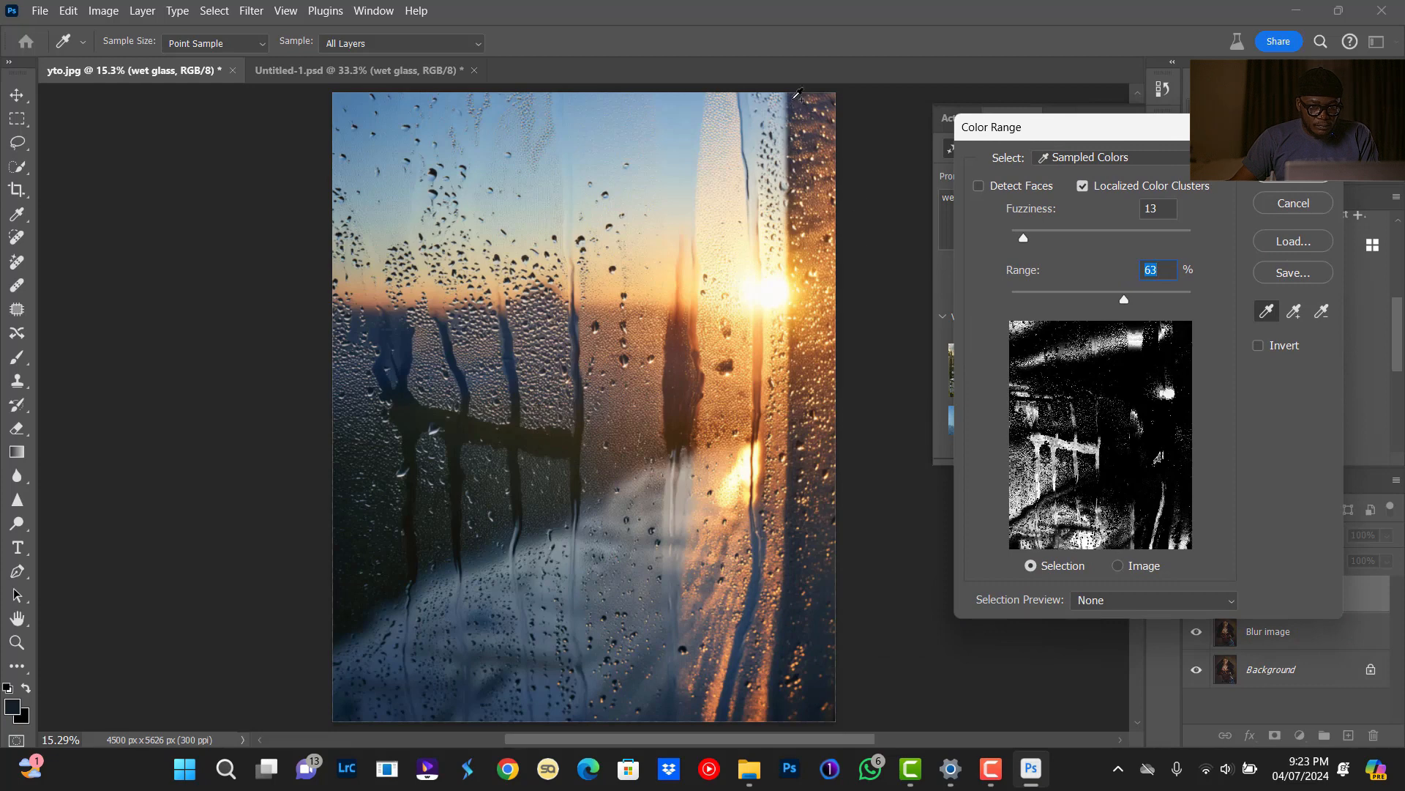
pyautogui.keyDown('shift'); pyautogui.click(797, 105); pyautogui.keyUp('shift')
pyautogui.keyDown('shift'); pyautogui.click(443, 287); pyautogui.keyUp('shift')
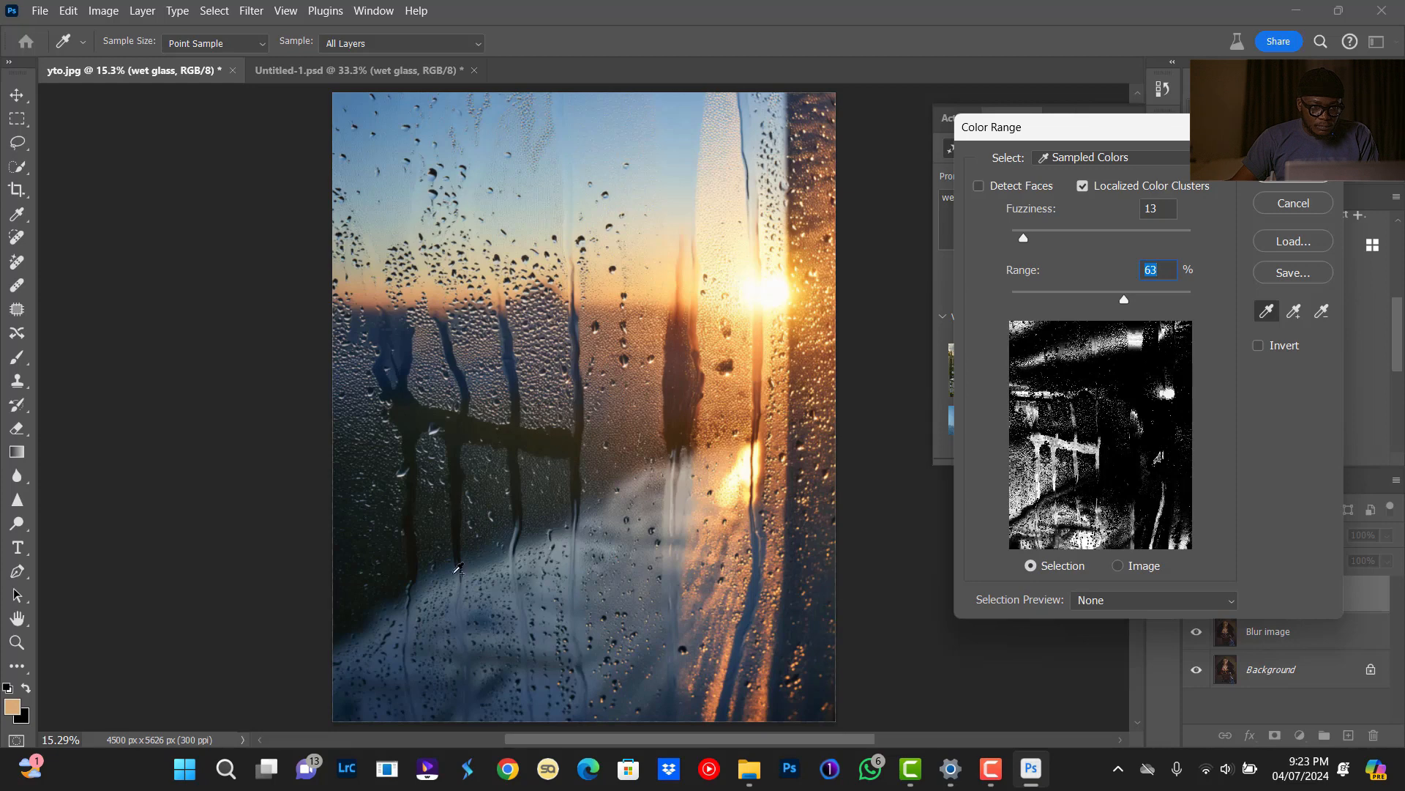
pyautogui.keyDown('shift'); pyautogui.click(407, 611); pyautogui.keyUp('shift')
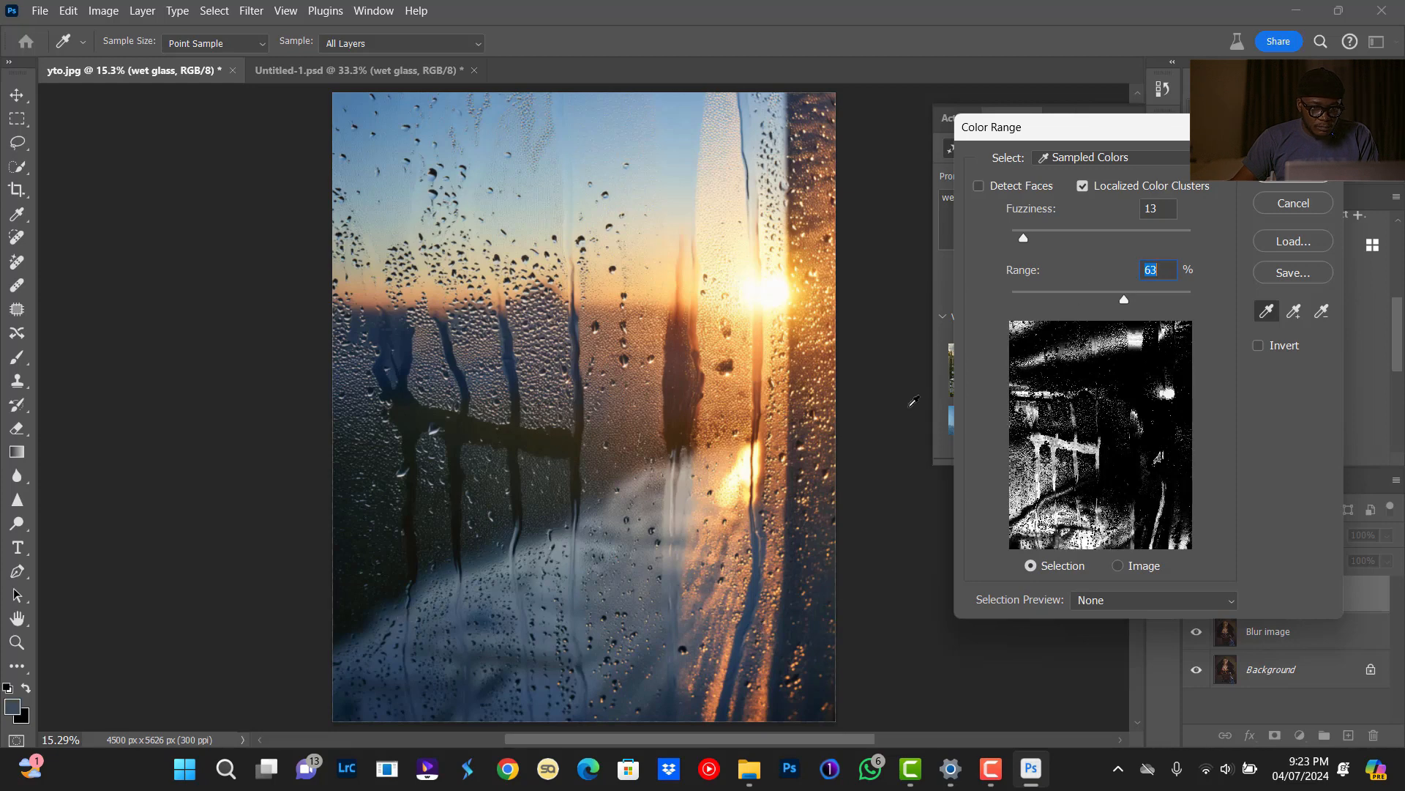
pyautogui.keyDown('shift'); pyautogui.click(686, 482); pyautogui.keyUp('shift')
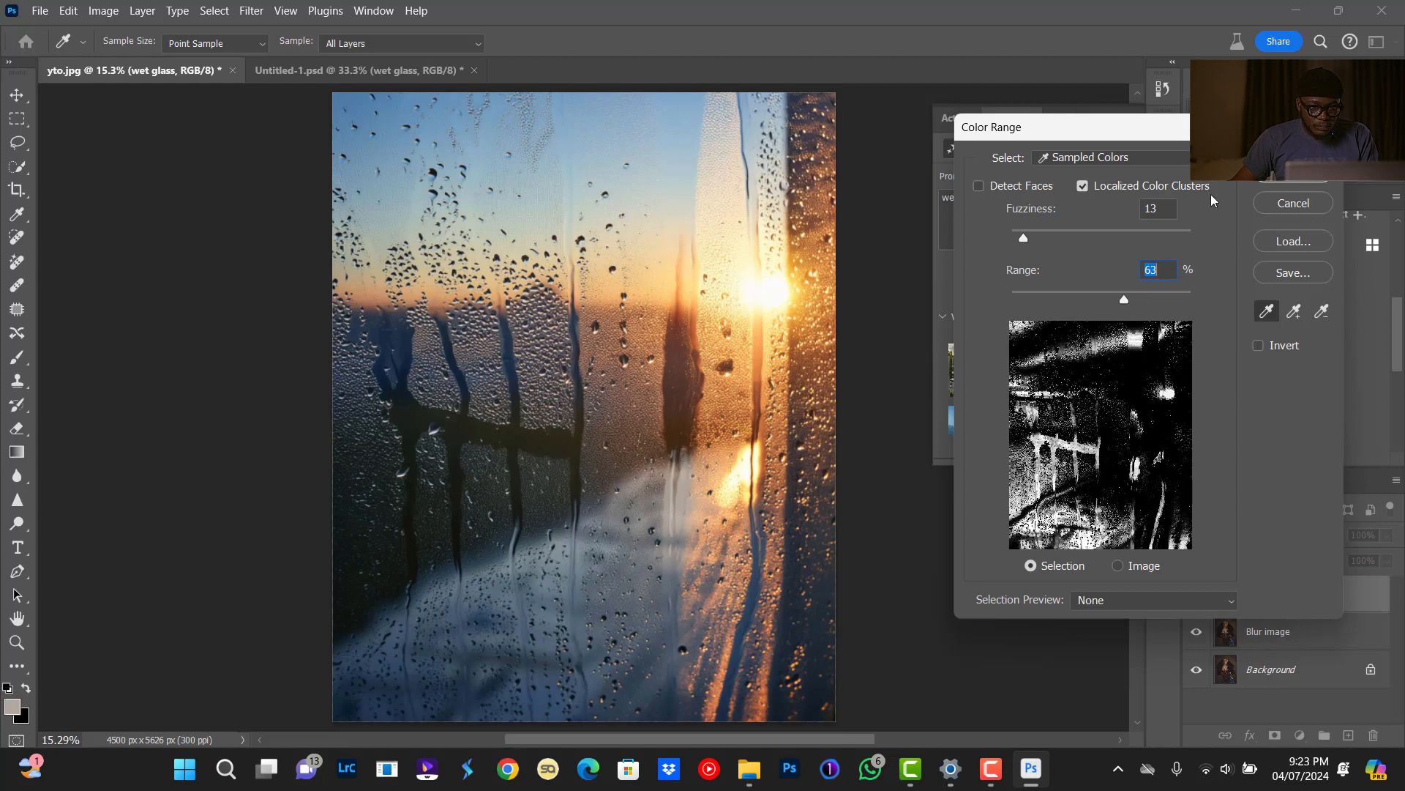
# Sample the long streak near the sun's reflection, set Fuzziness to 62 and Range to 50%, and create the colour range selection.
pyautogui.moveTo(1025, 241); pyautogui.dragTo(1068, 253)
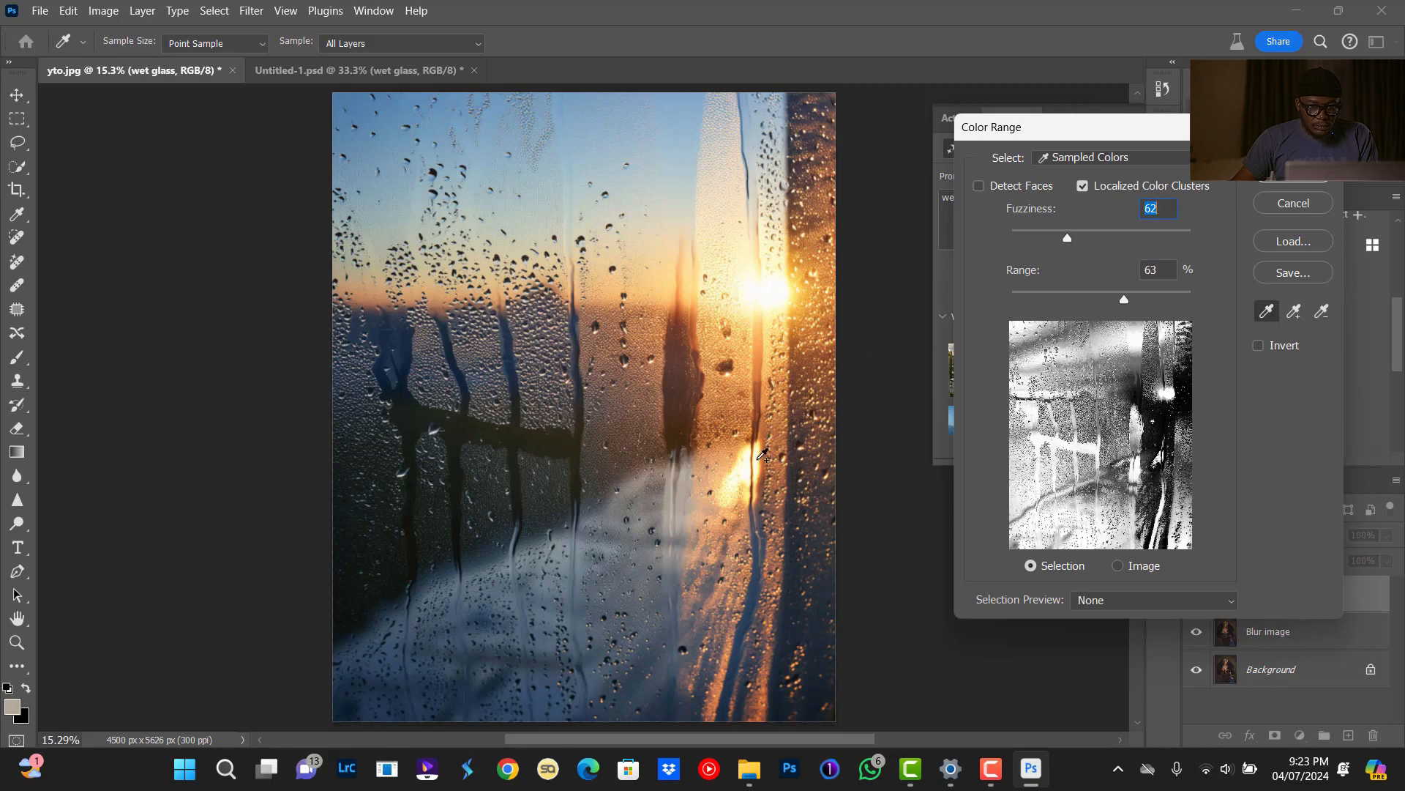
pyautogui.keyDown('shift'); pyautogui.click(757, 460); pyautogui.keyUp('shift')
pyautogui.click(762, 582)
pyautogui.moveTo(1068, 236); pyautogui.dragTo(1070, 241)
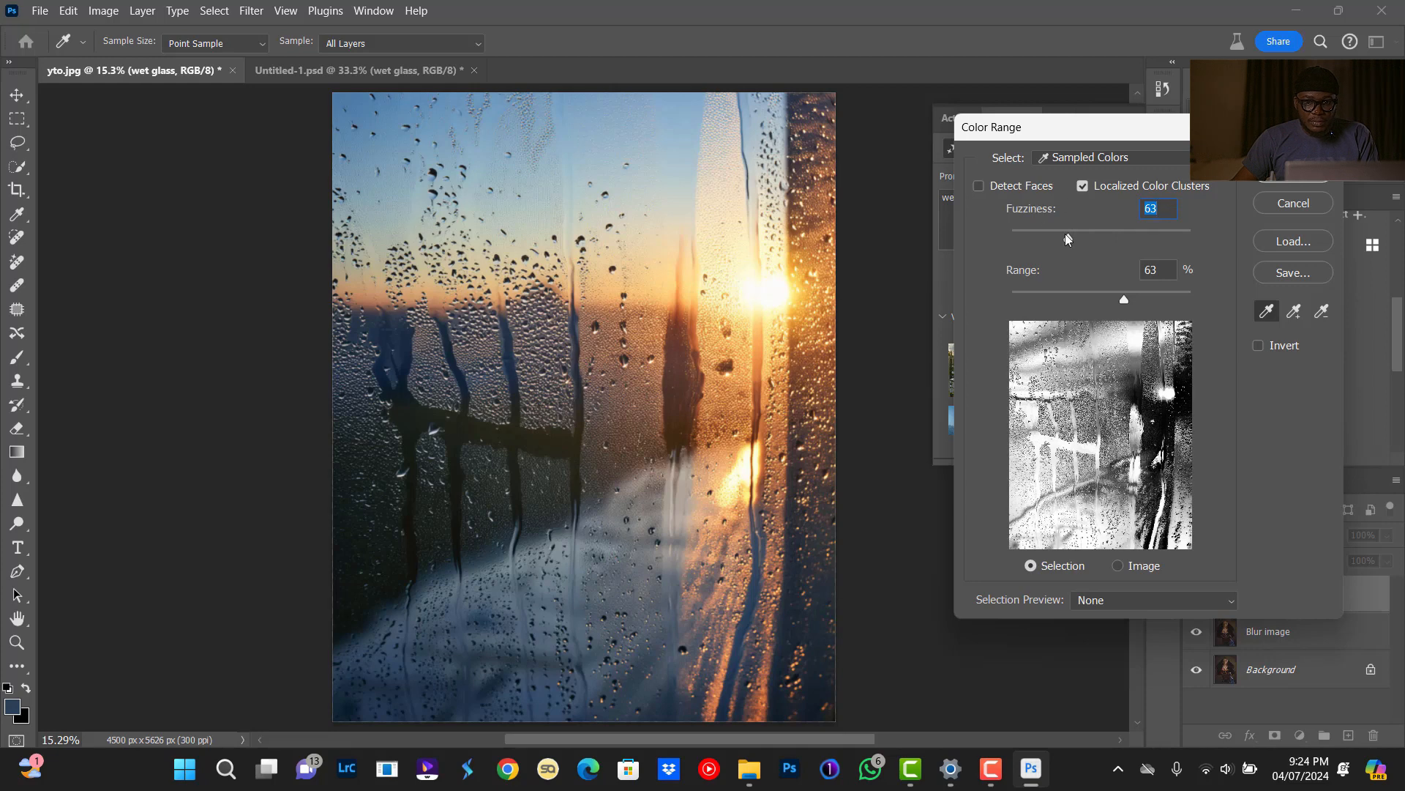
pyautogui.moveTo(1069, 238); pyautogui.dragTo(1066, 248)
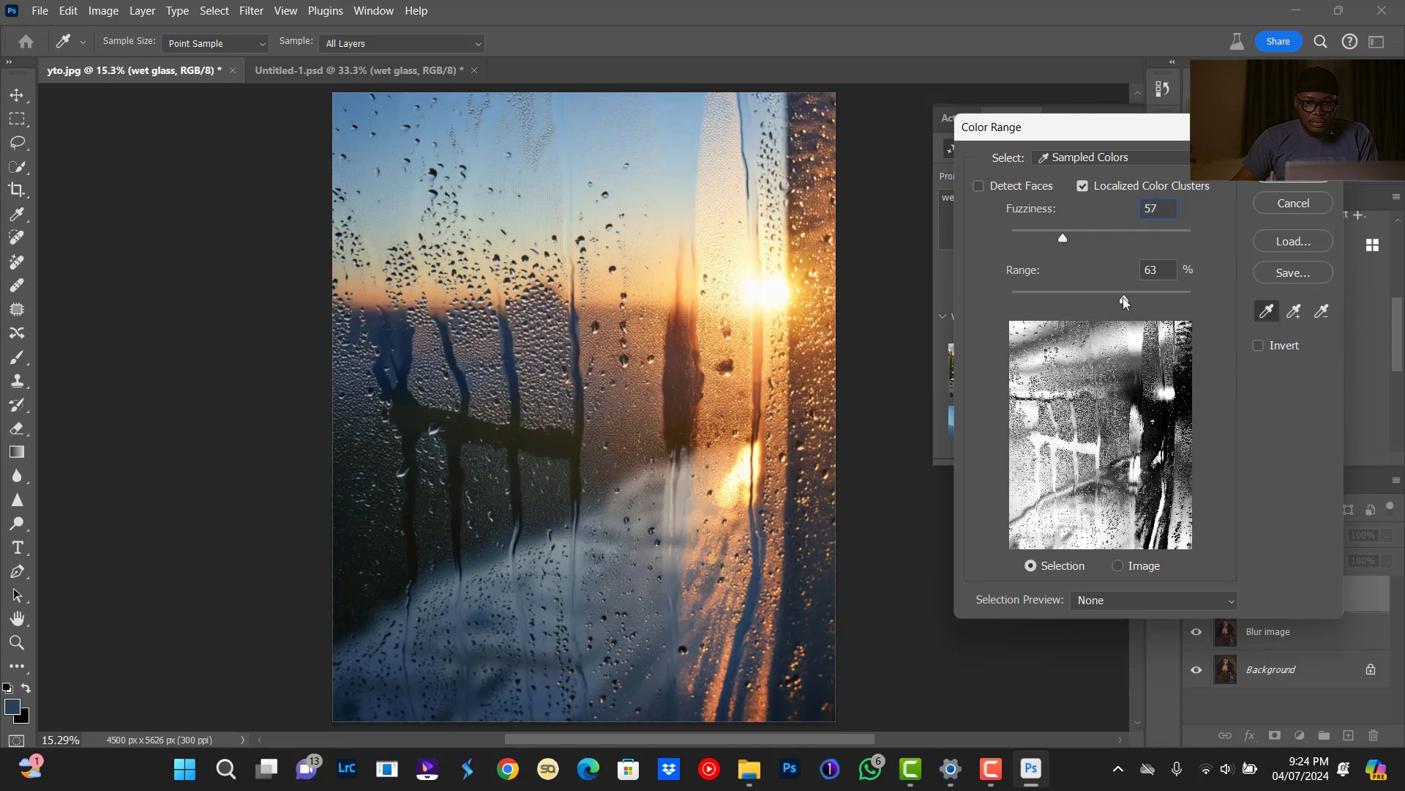
pyautogui.moveTo(1125, 298); pyautogui.dragTo(1101, 301)
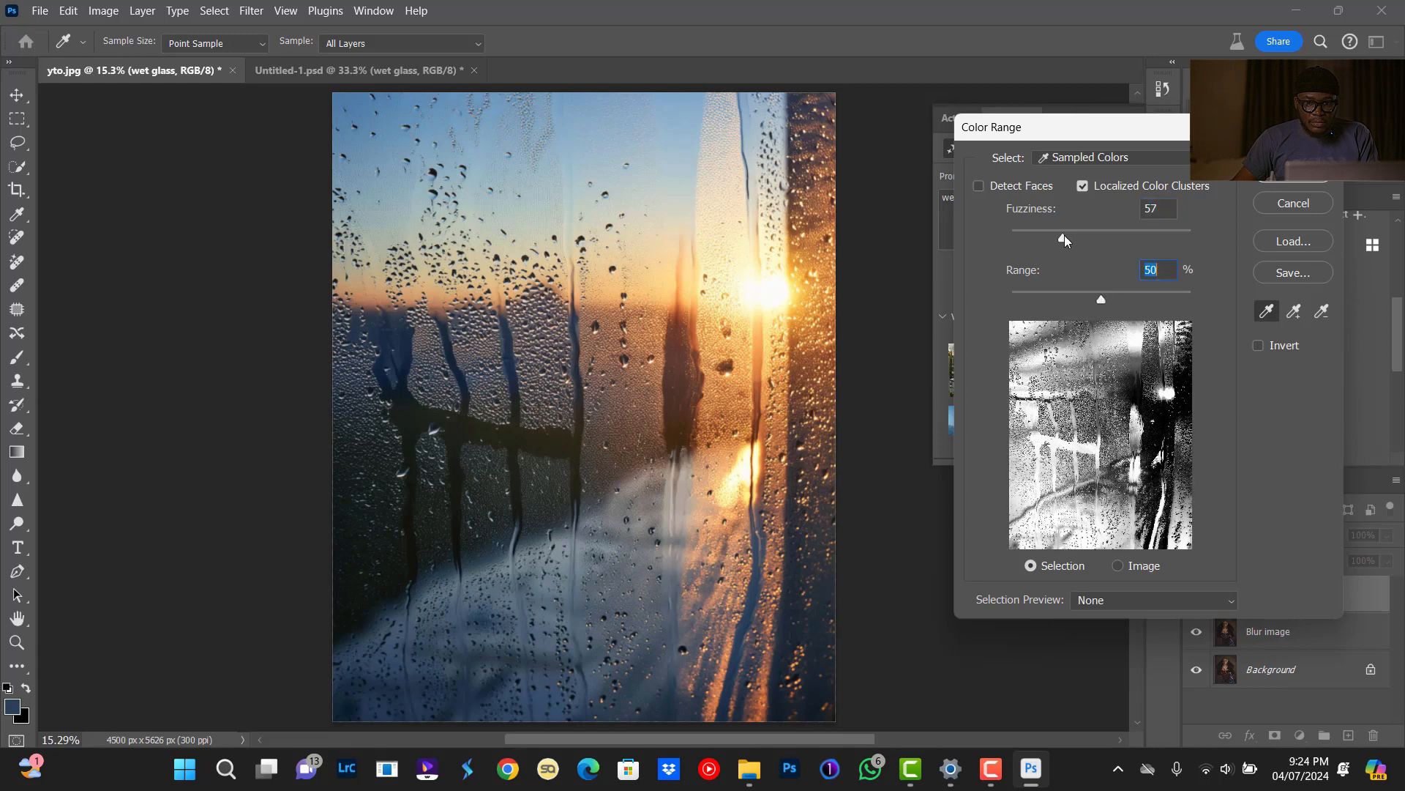
pyautogui.moveTo(1064, 235); pyautogui.dragTo(1069, 238)
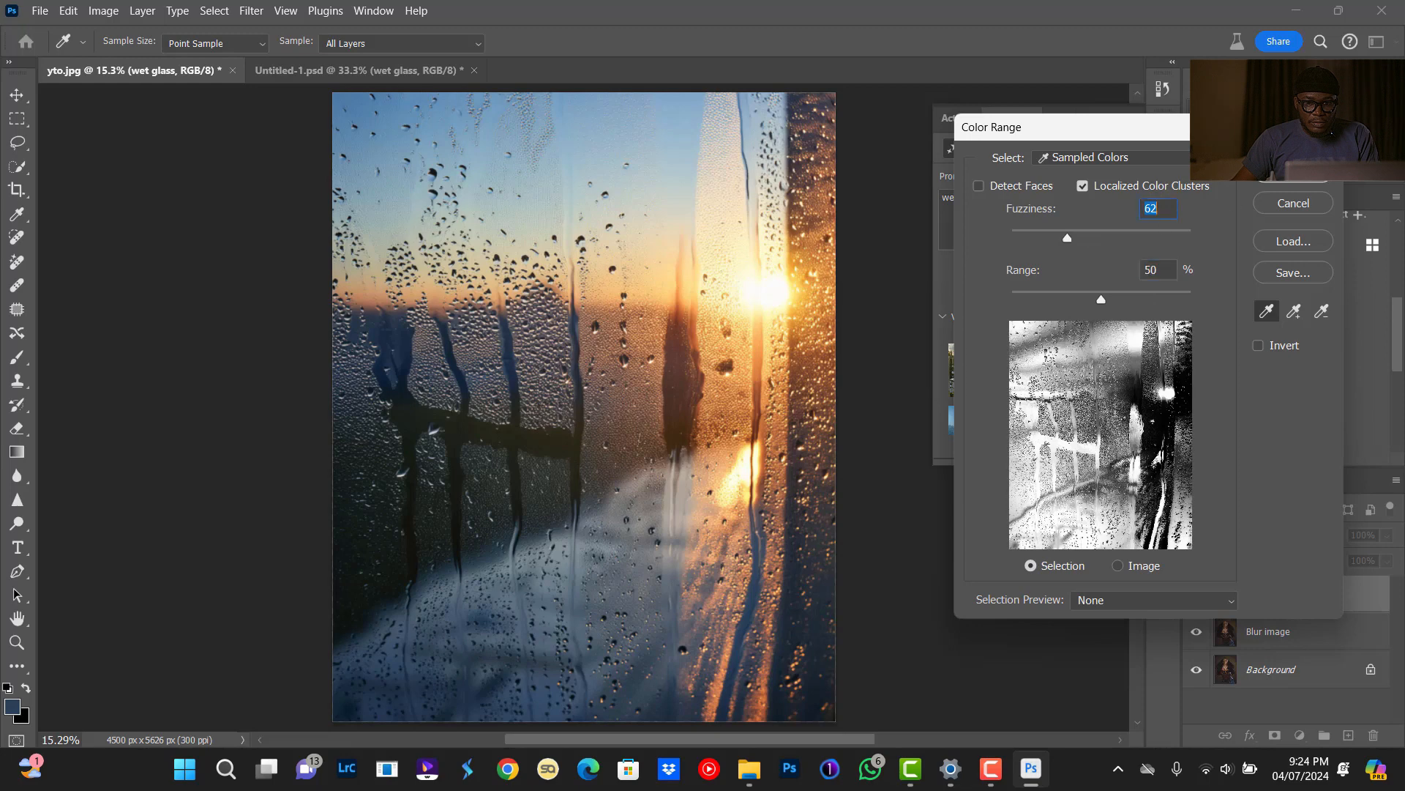
pyautogui.click(1308, 178)
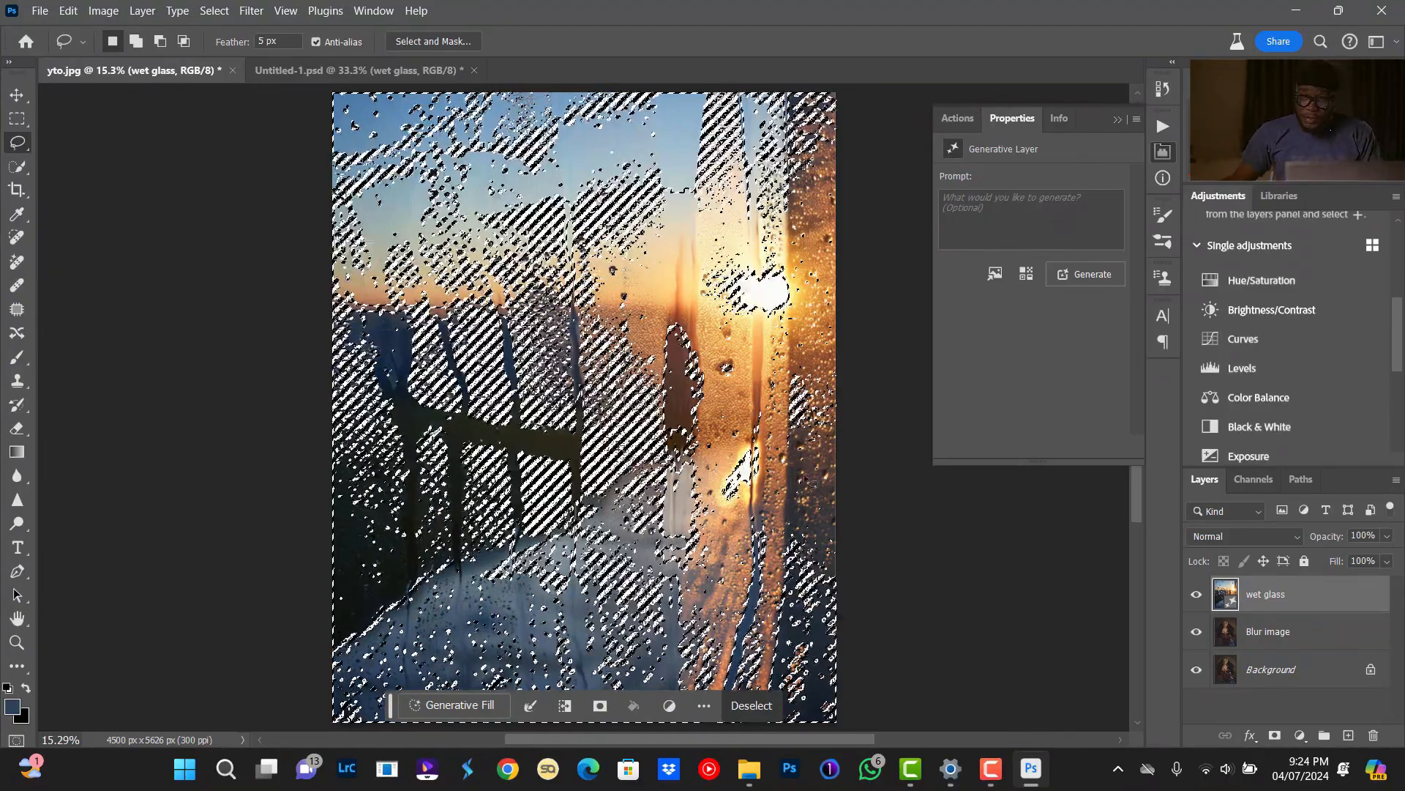
# Add a layer mask to the Blur image layer from the selection and show the wet glass layer above it.
pyautogui.click(1260, 632)
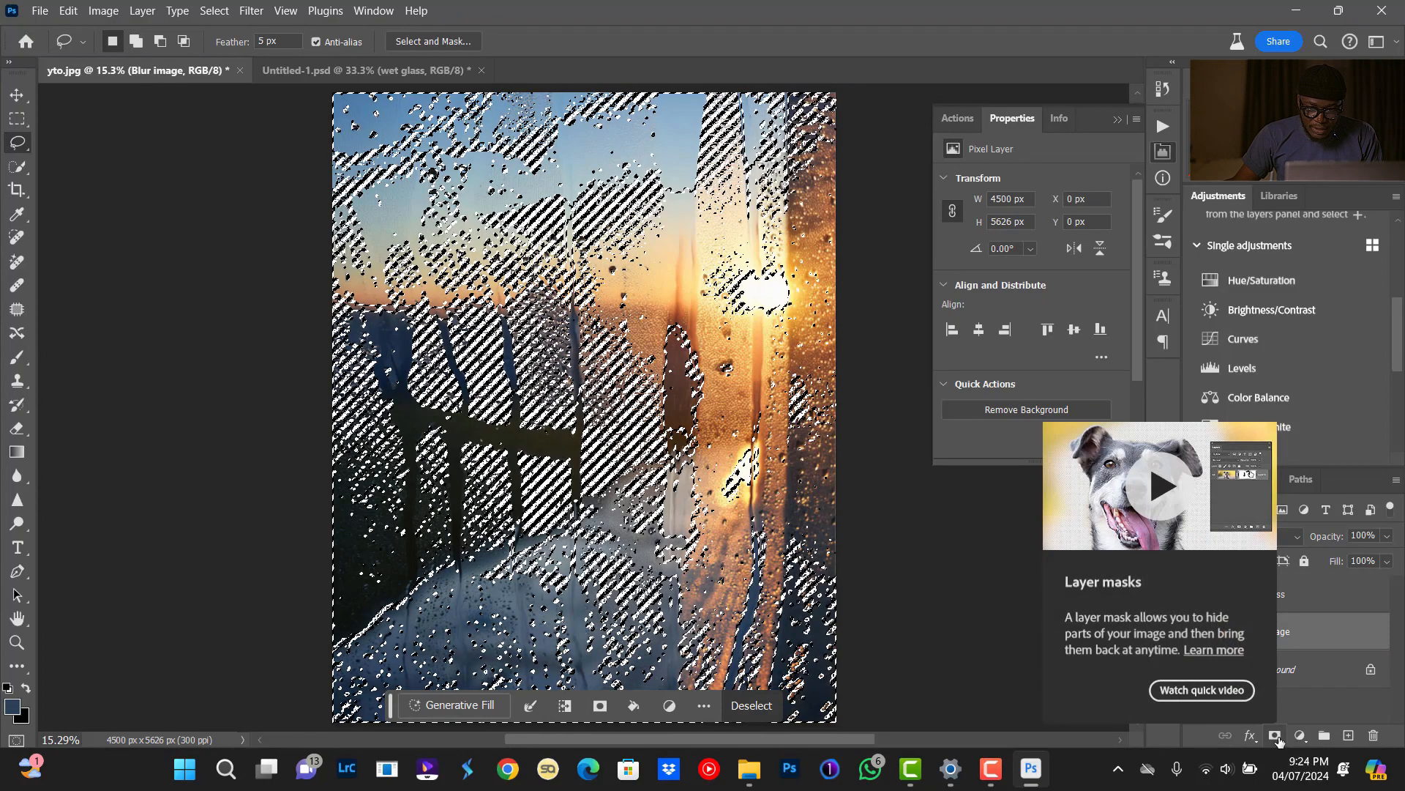
pyautogui.click(1275, 735)
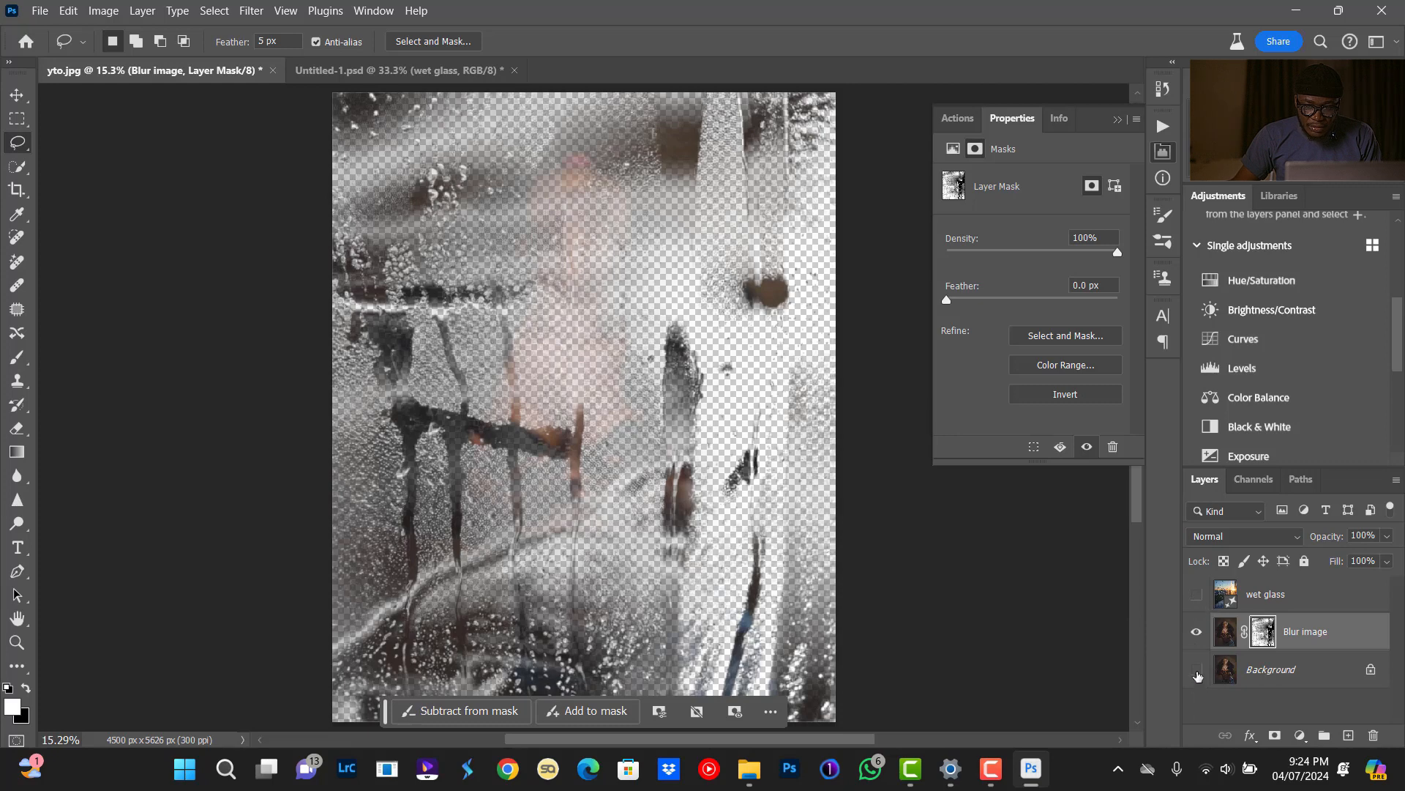
pyautogui.click(1198, 596)
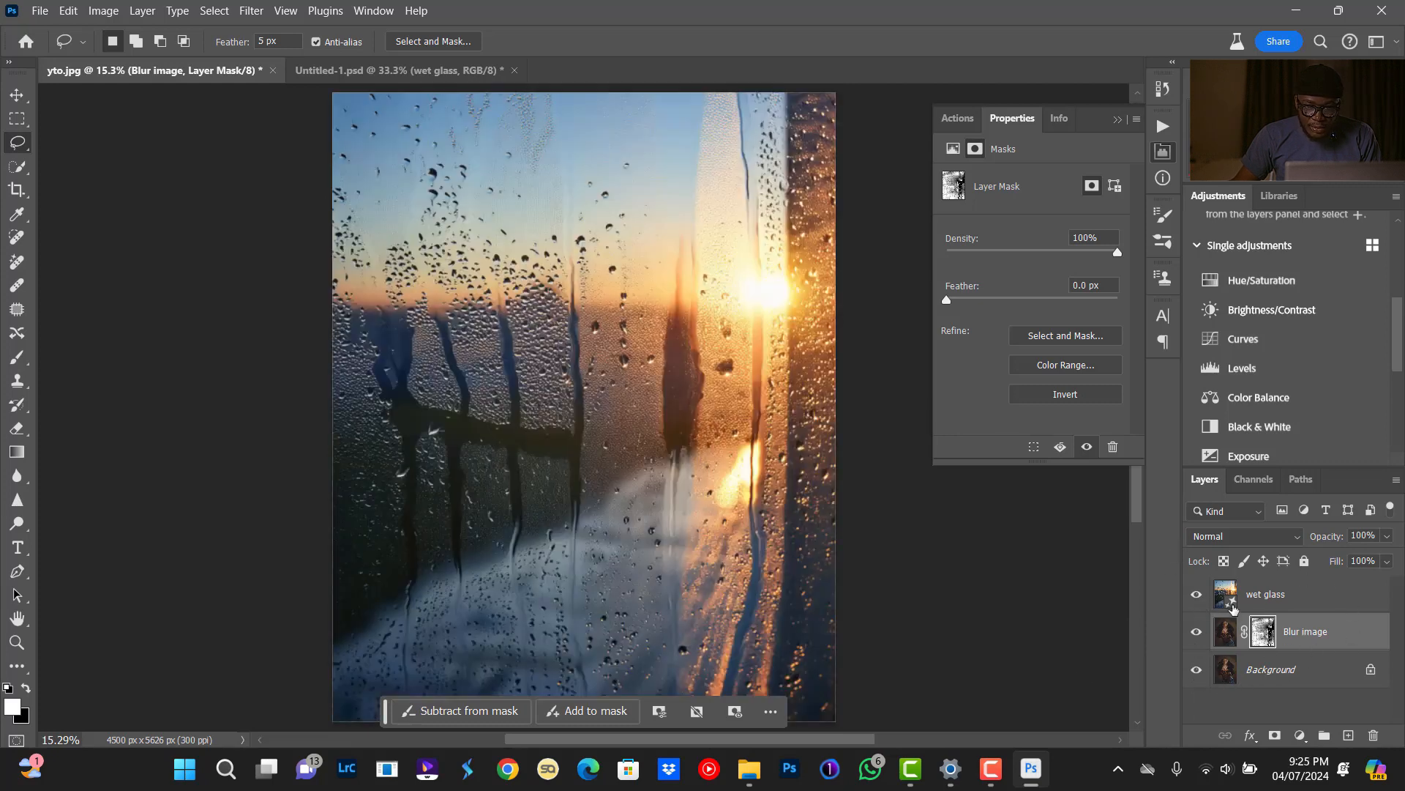
# Blend the wet glass layer in Hard Light mode and lower its opacity to 45%.
pyautogui.click(1310, 599)
pyautogui.click(1245, 536)
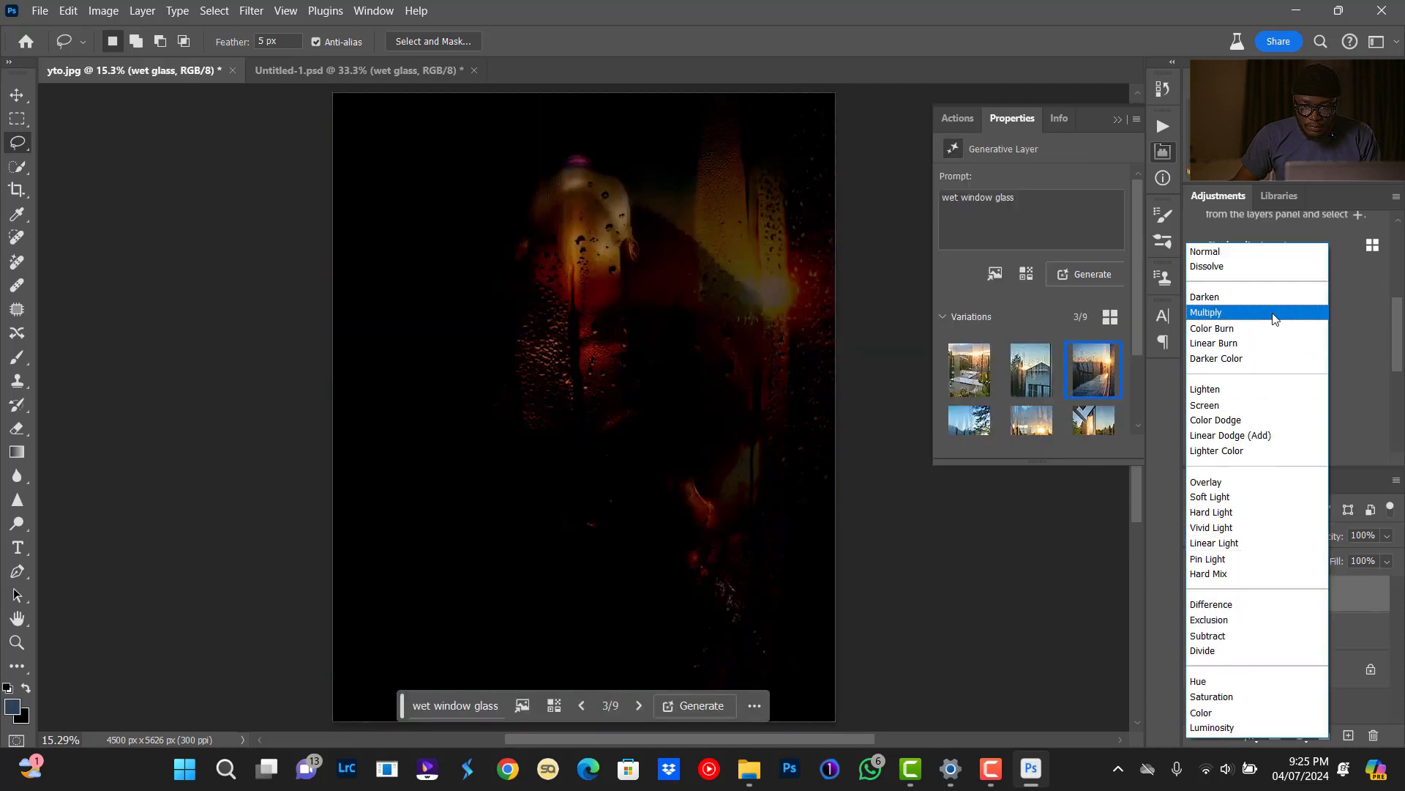
pyautogui.click(1218, 513)
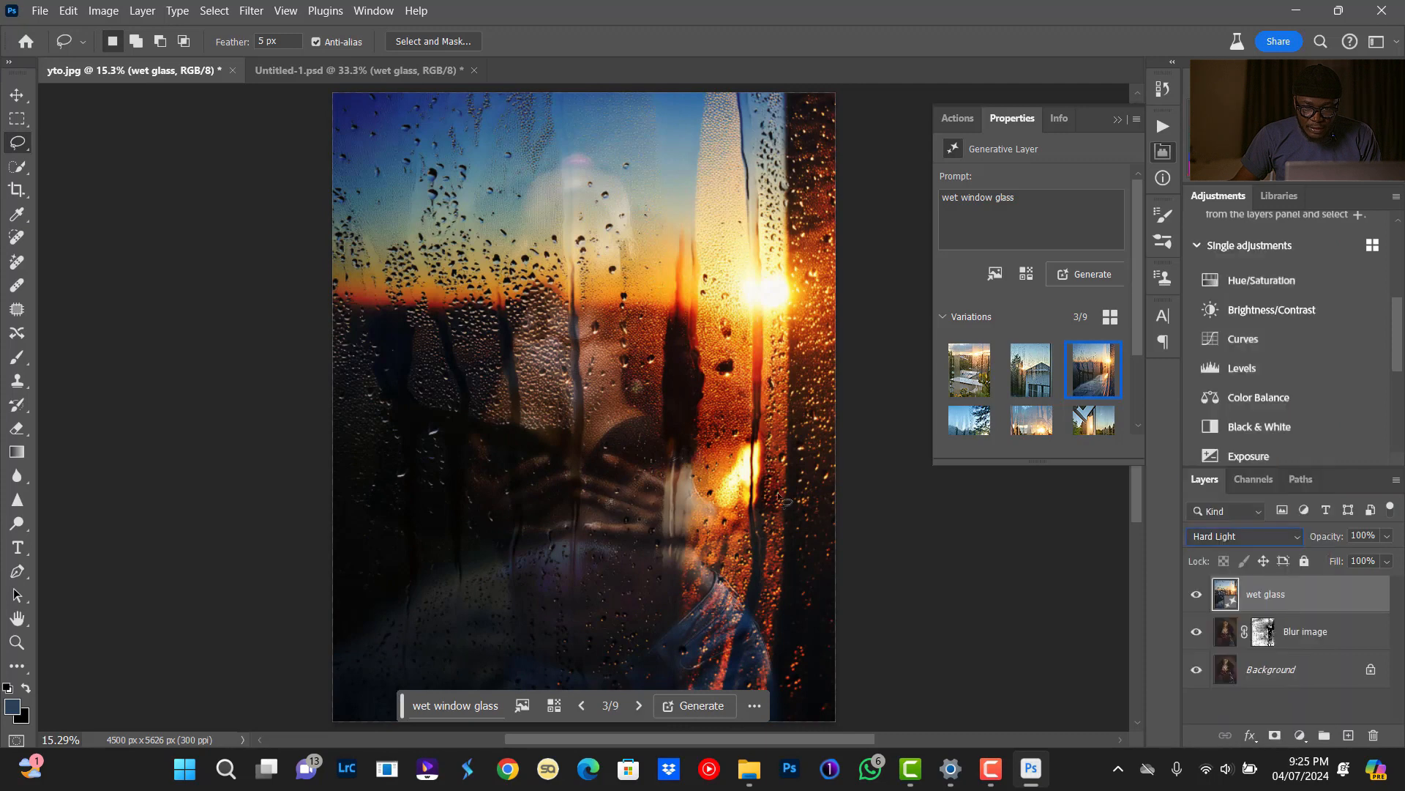
pyautogui.click(1388, 537)
pyautogui.moveTo(1366, 556); pyautogui.dragTo(1347, 559)
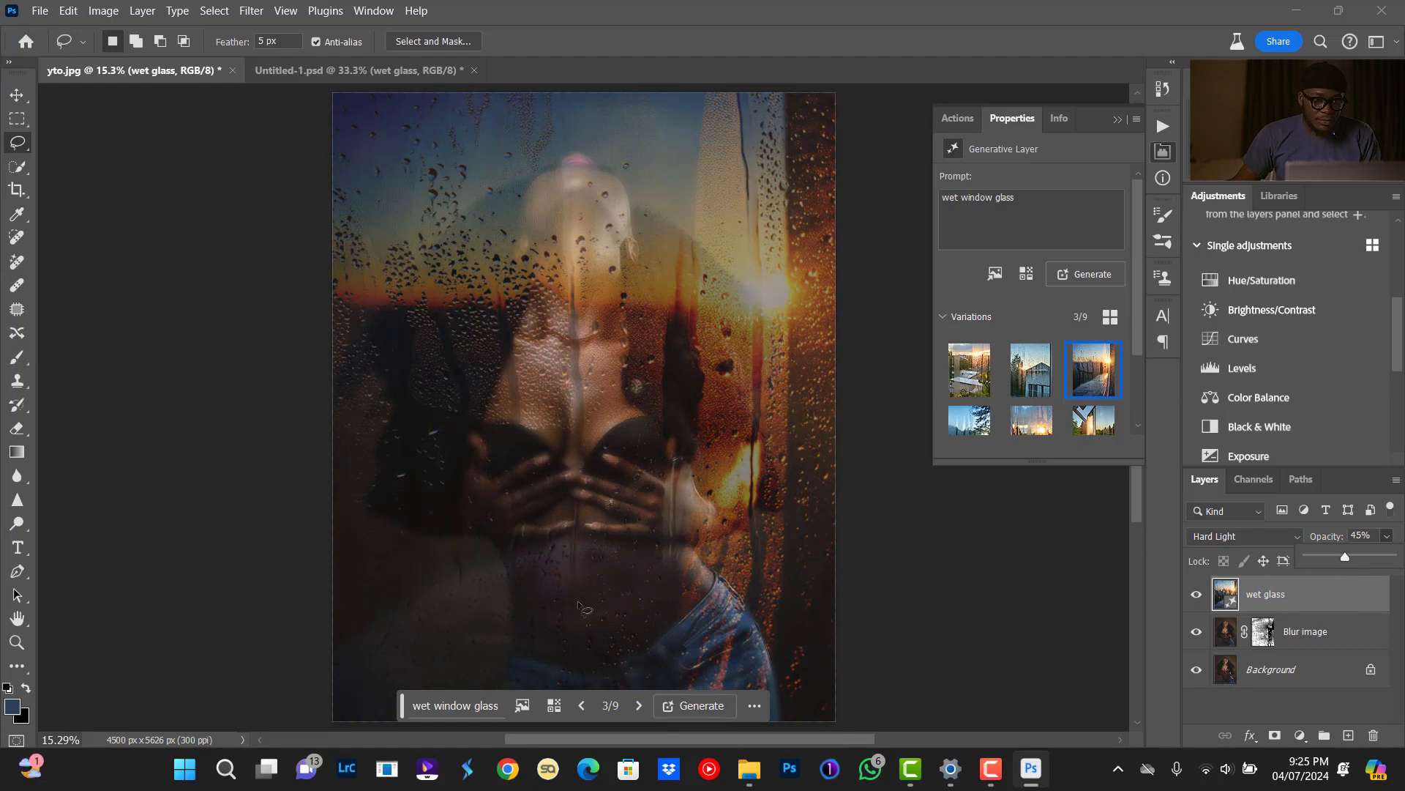
# Compare the portrait with and without the Blur image and wet glass layers by toggling their visibility.
pyautogui.click(1196, 633)
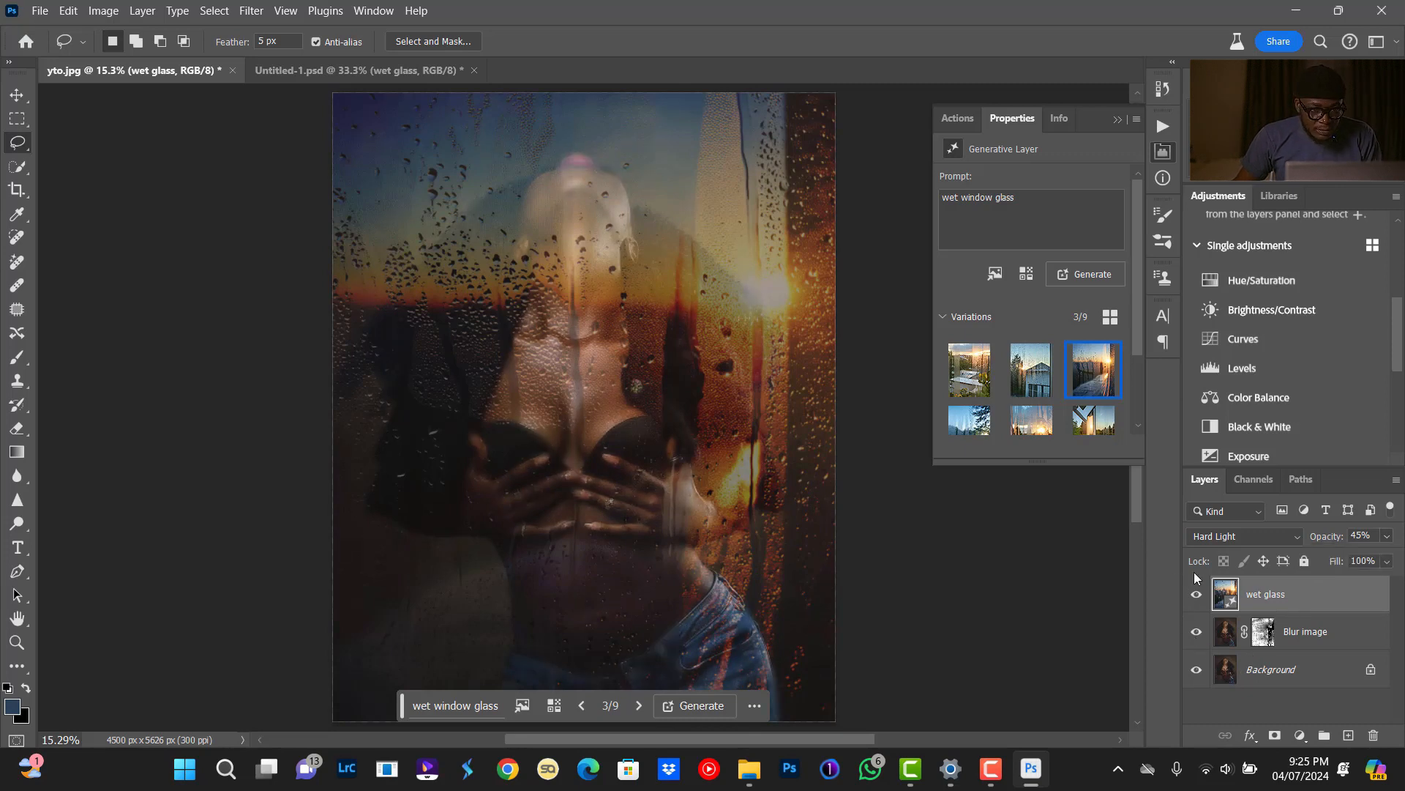
pyautogui.click(1199, 599)
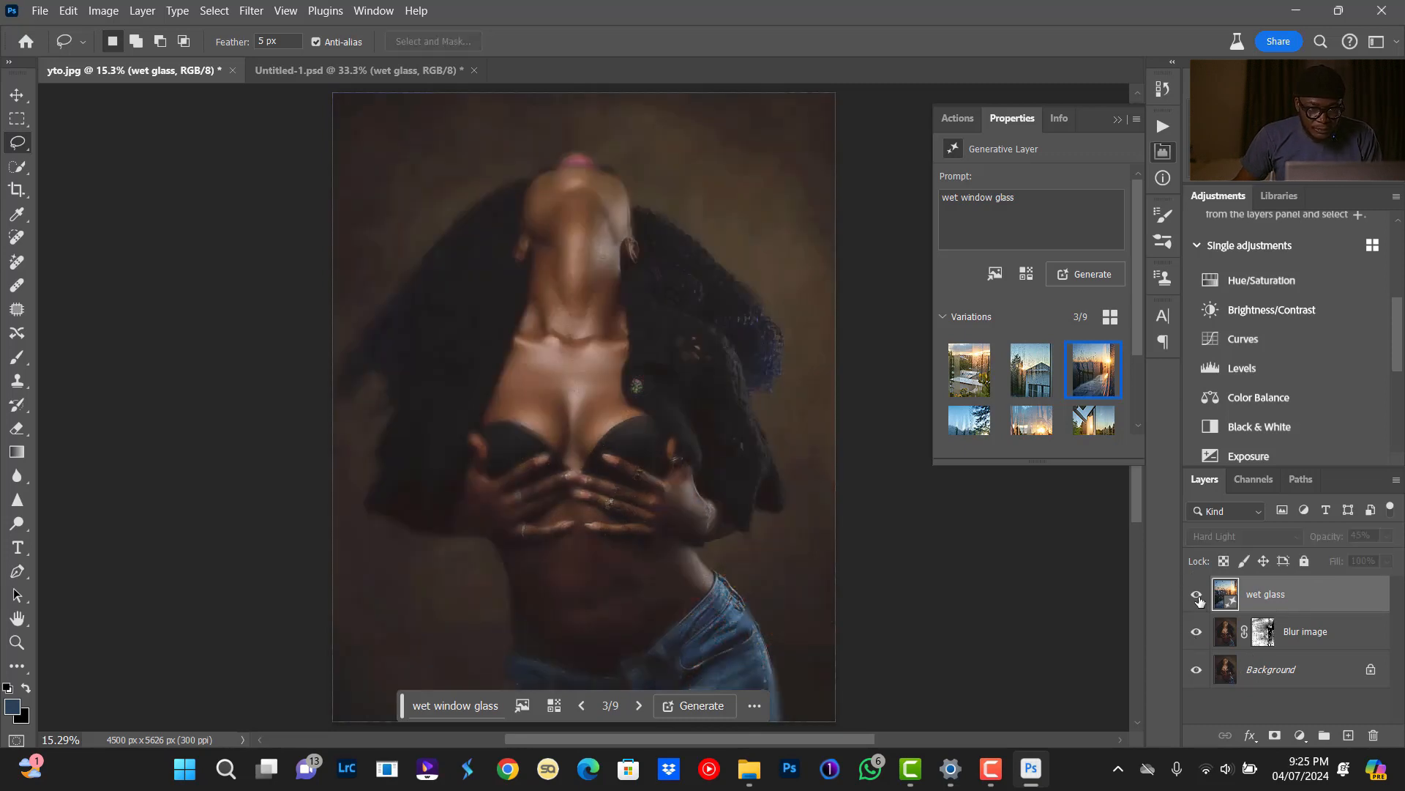
pyautogui.click(1198, 595)
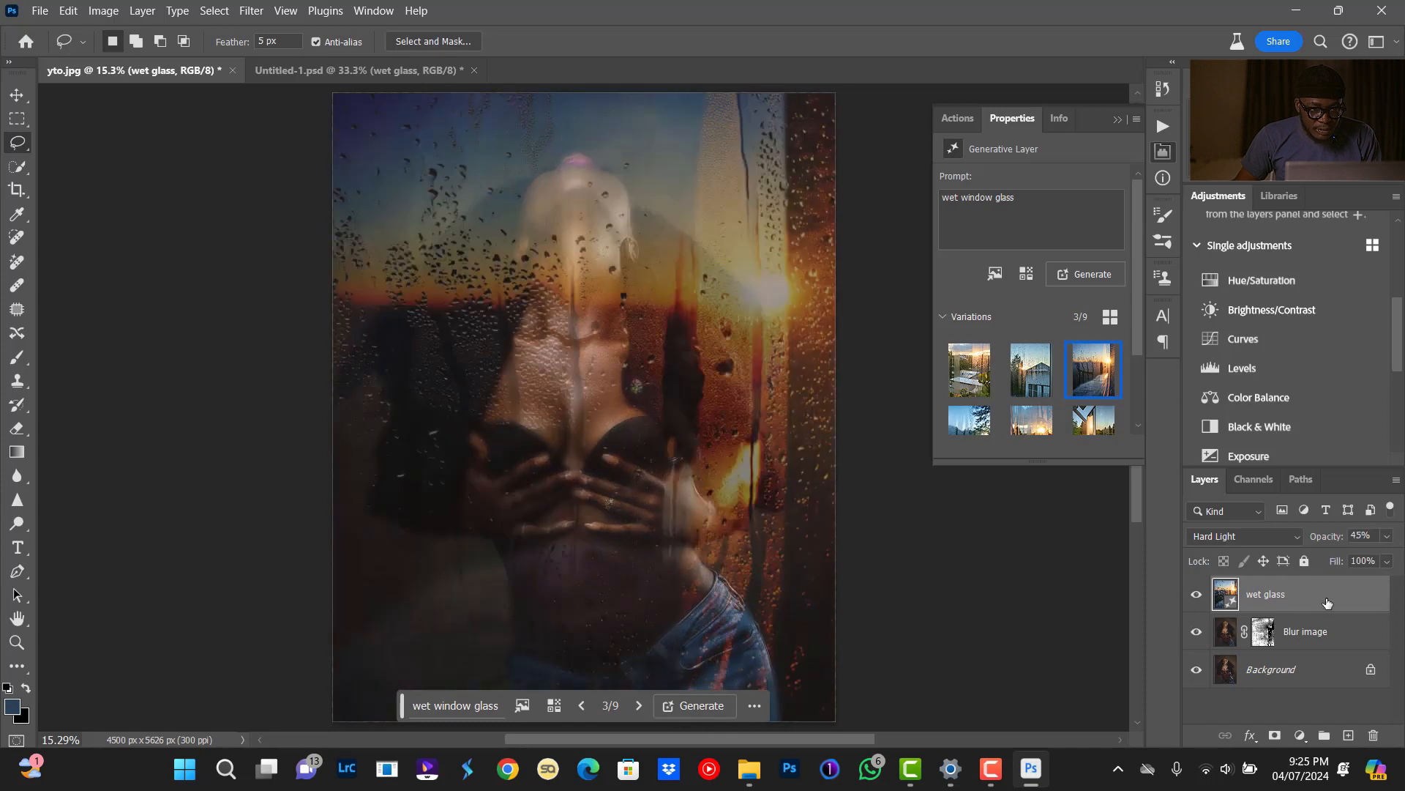
# Duplicate the Background layer, move the copy above the Blur image layer and rename it sharpness.
pyautogui.click(1297, 675)
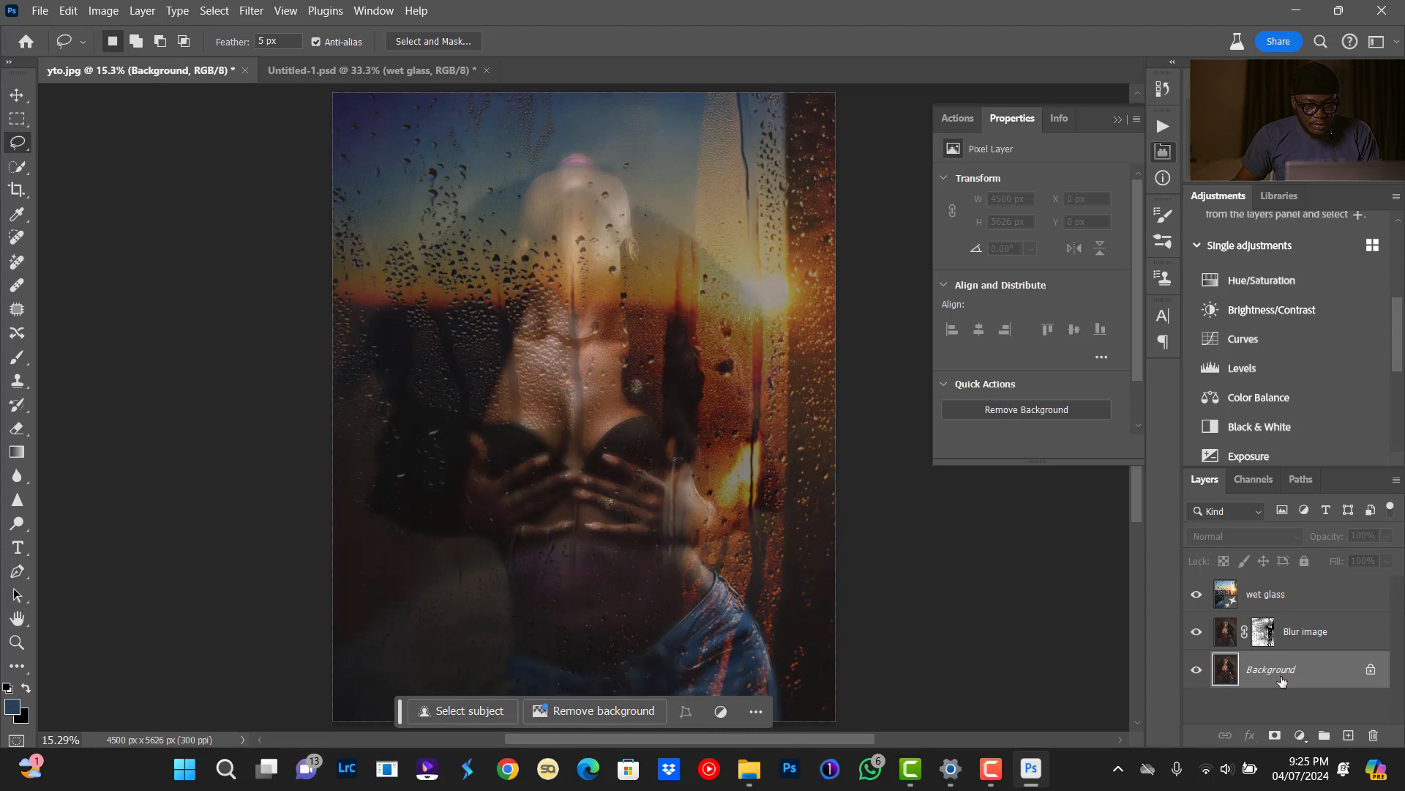
pyautogui.hotkey('ctrl', 'j')
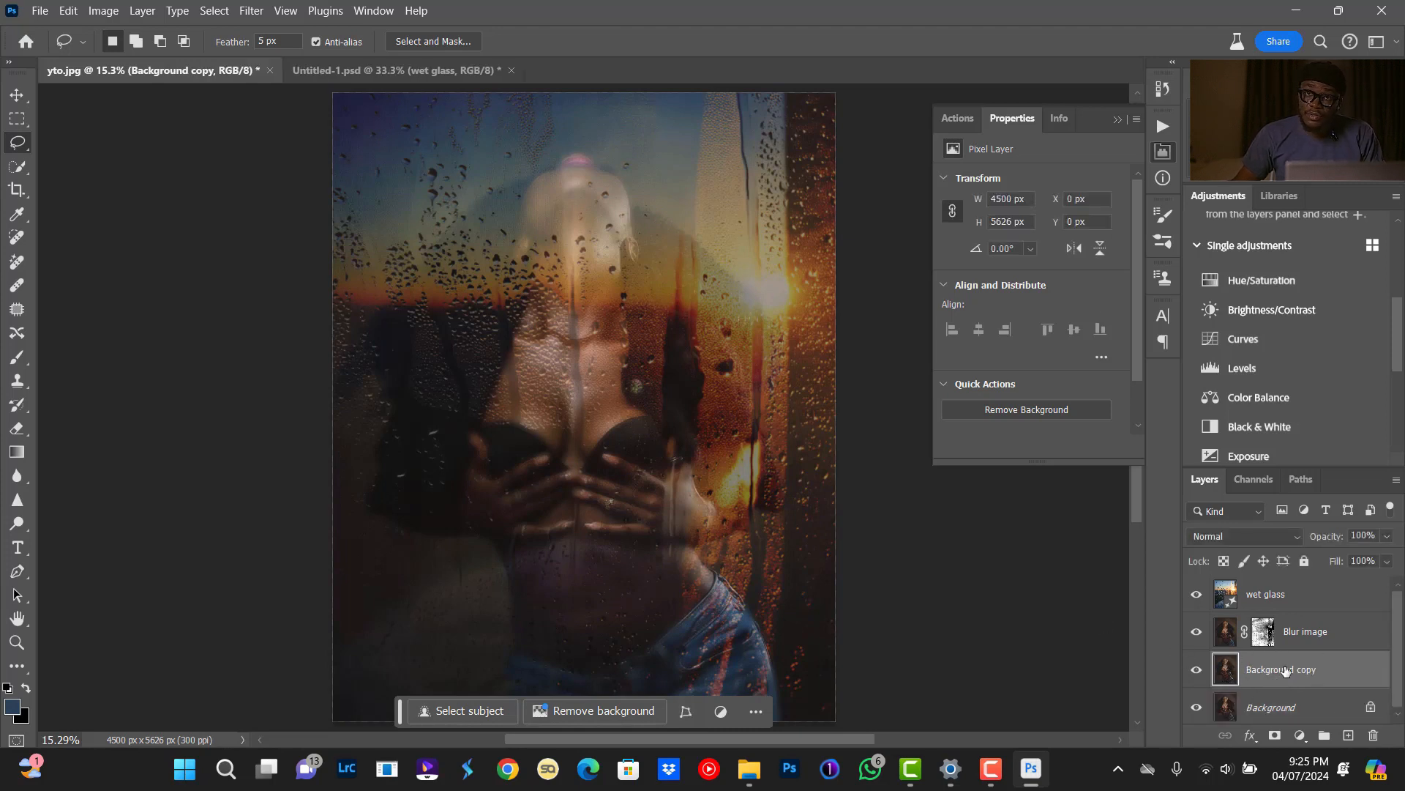
pyautogui.hotkey('ctrl', ']')
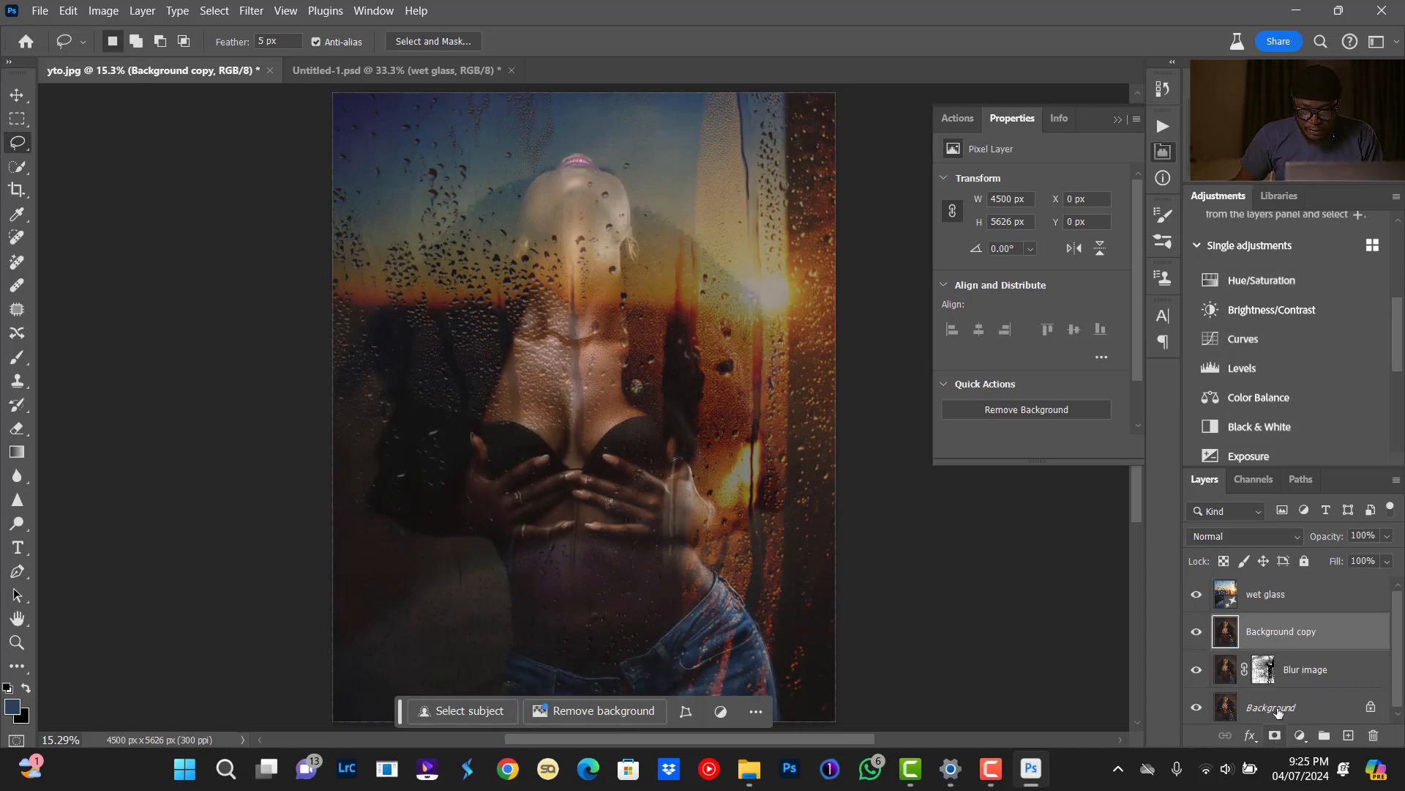
pyautogui.rightClick(1297, 639)
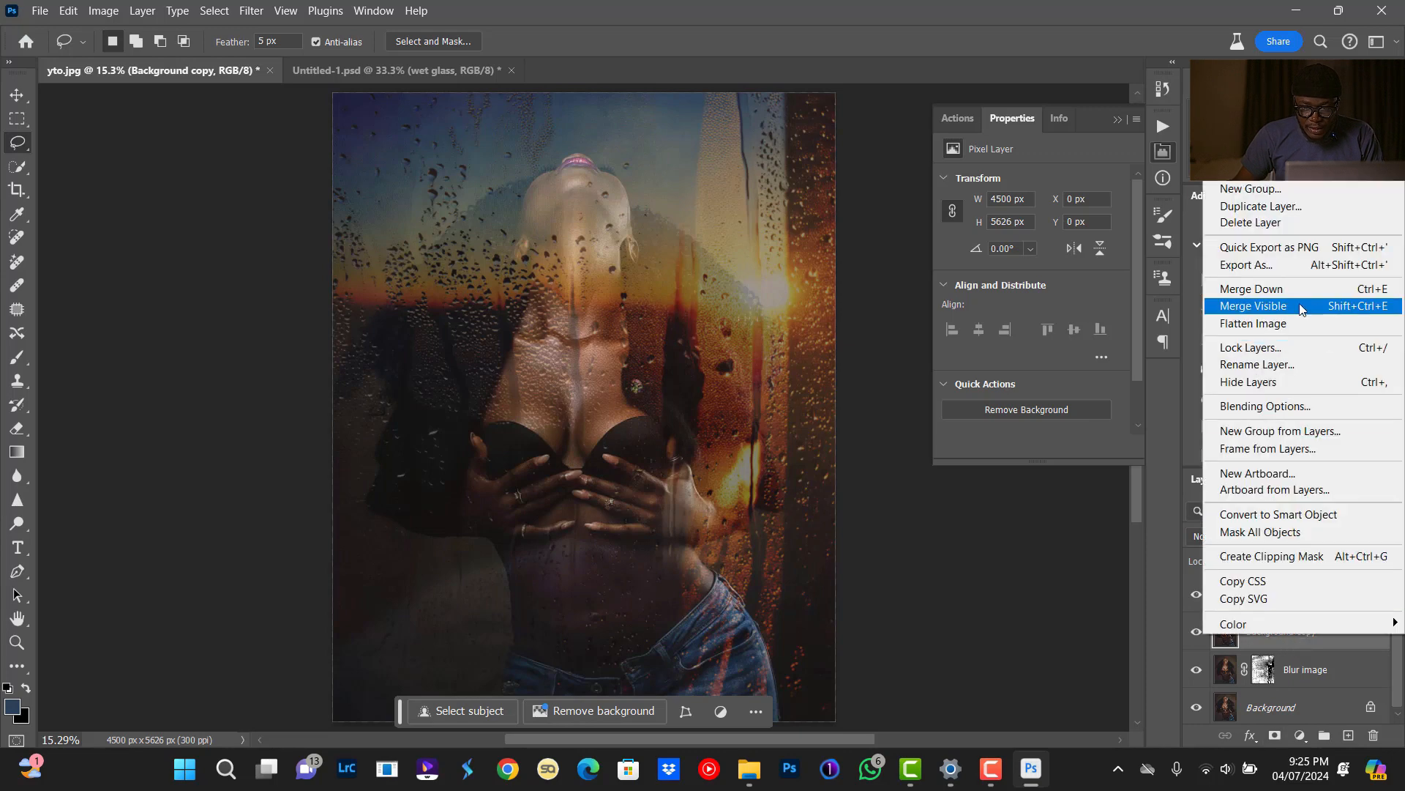
pyautogui.click(1284, 641)
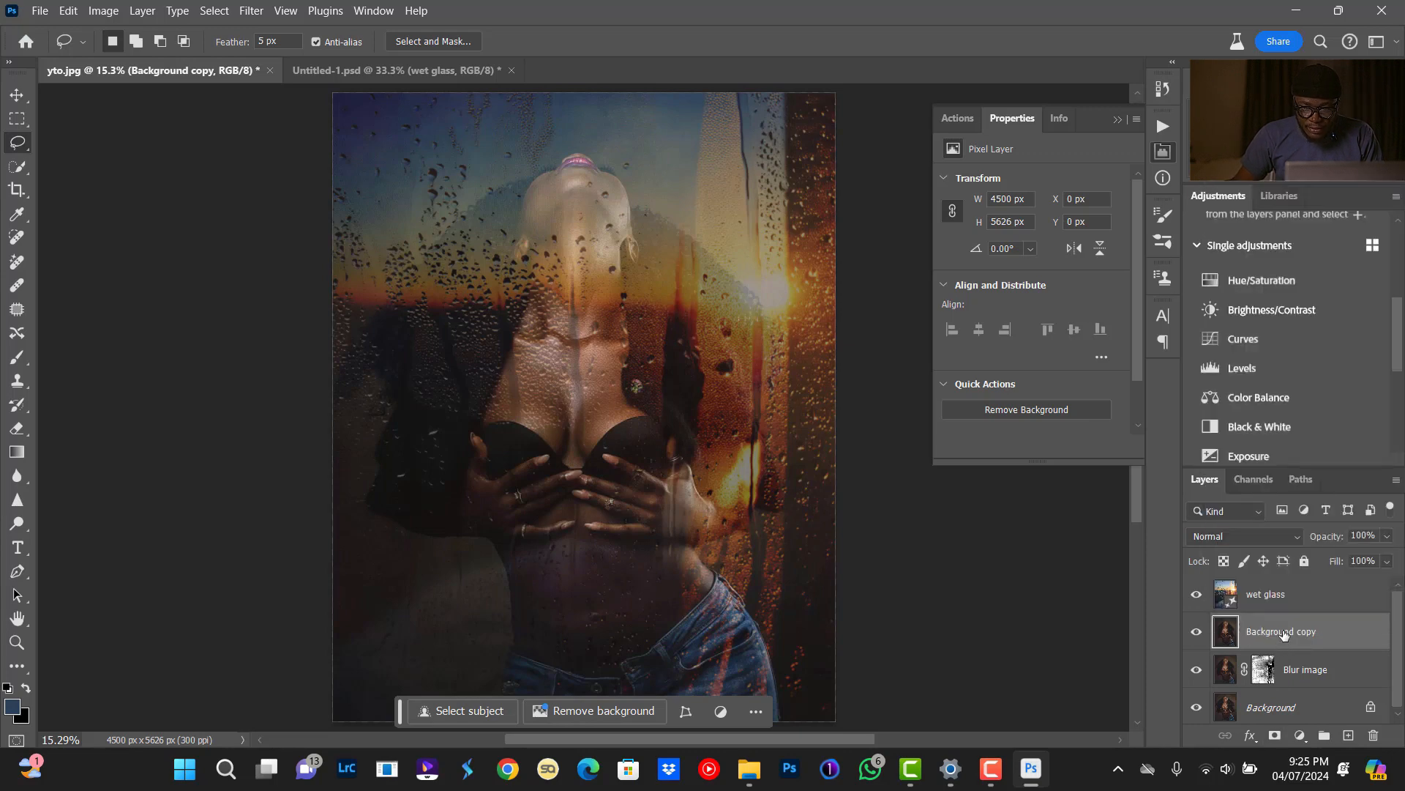
pyautogui.doubleClick(1286, 634)
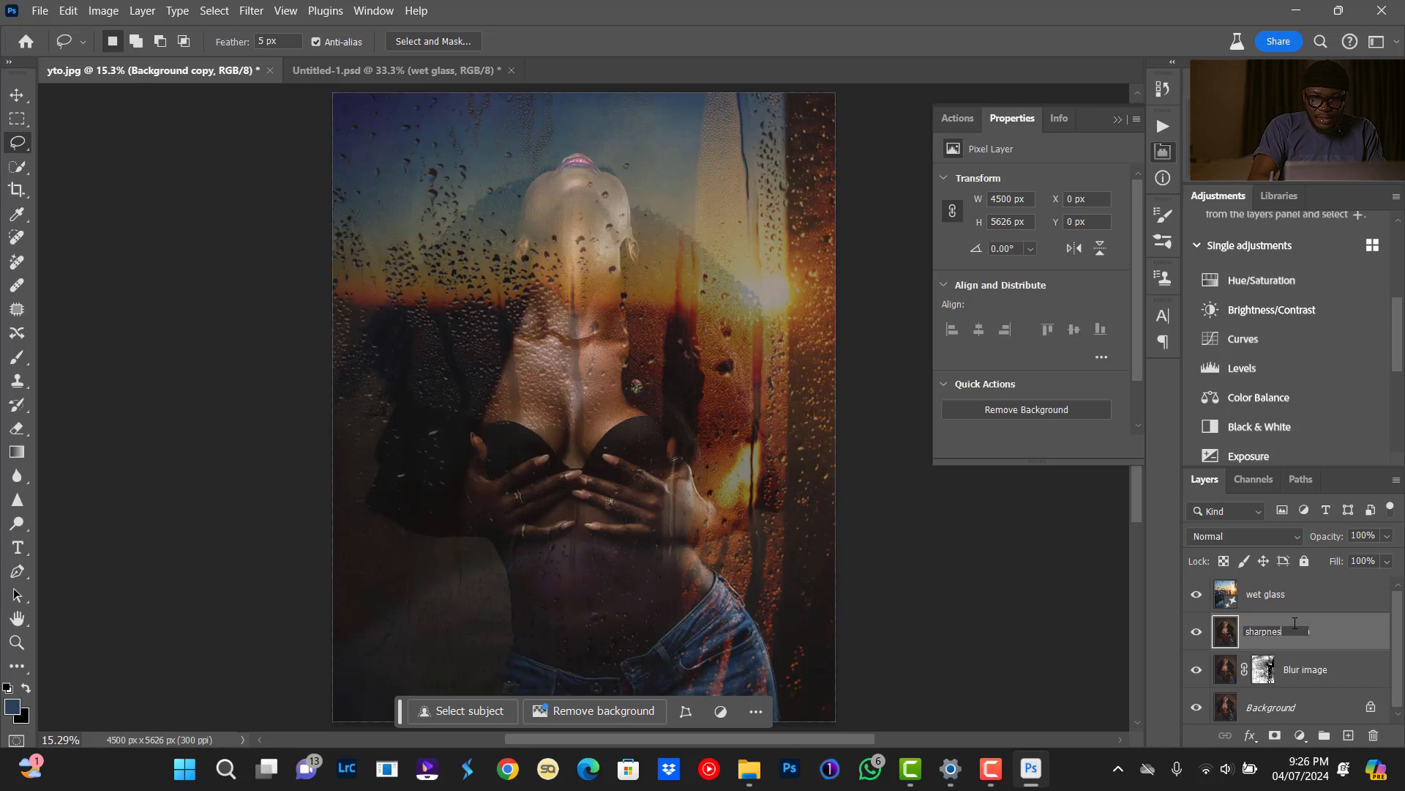
pyautogui.press('Return')
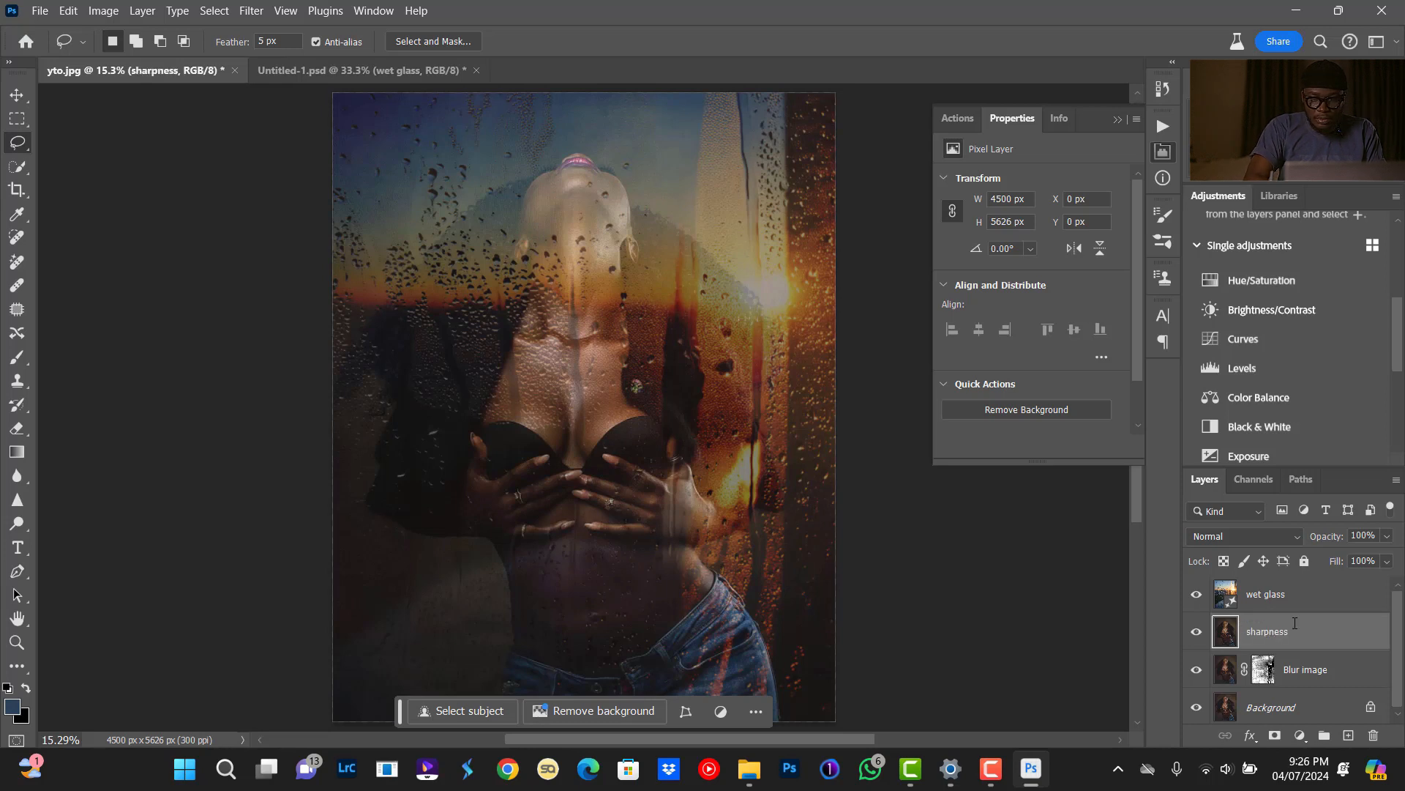
# Add an inverted, all-black mask to the sharpness layer and paint white over both hands with the 800 px brush.
pyautogui.click(1275, 735)
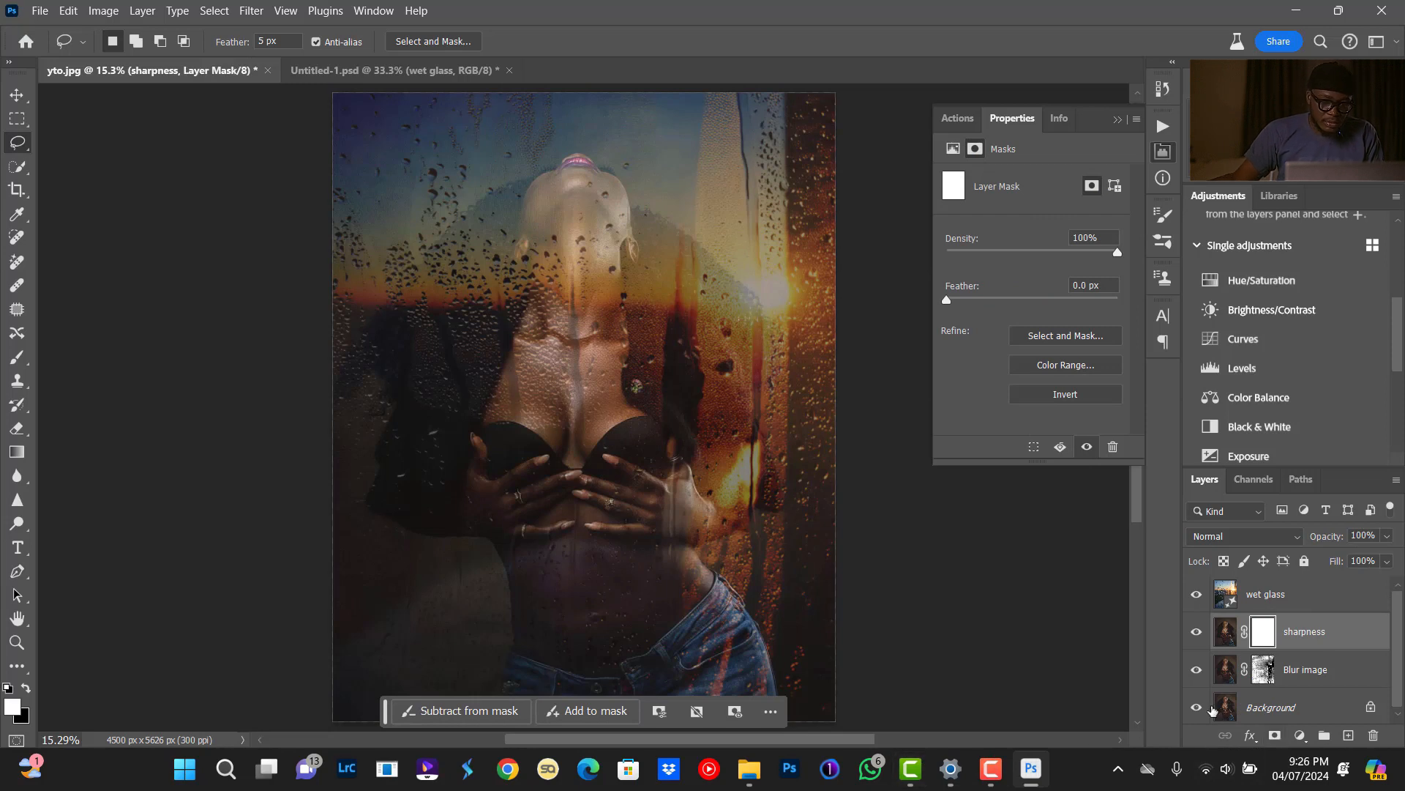
pyautogui.hotkey('ctrl', 'i')
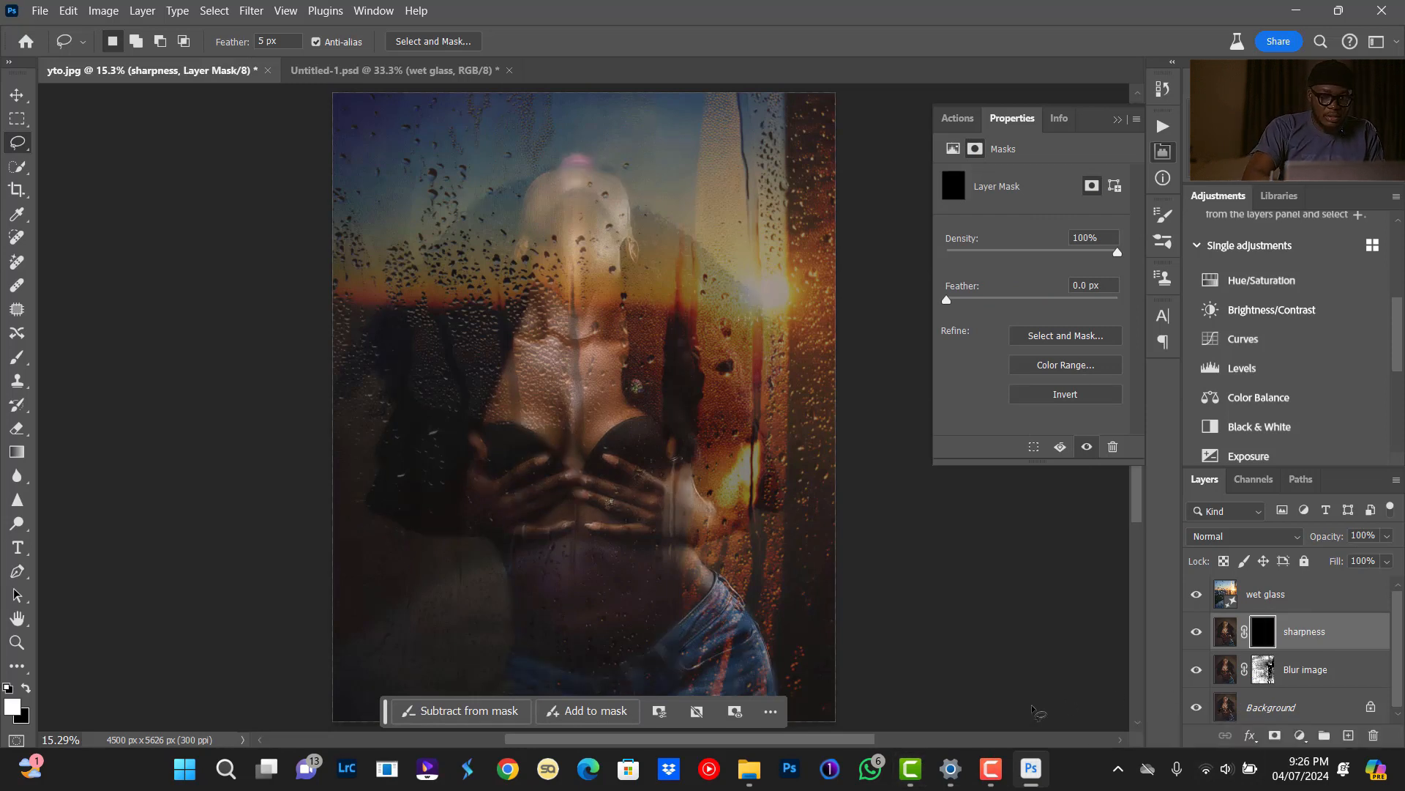
pyautogui.press('b')
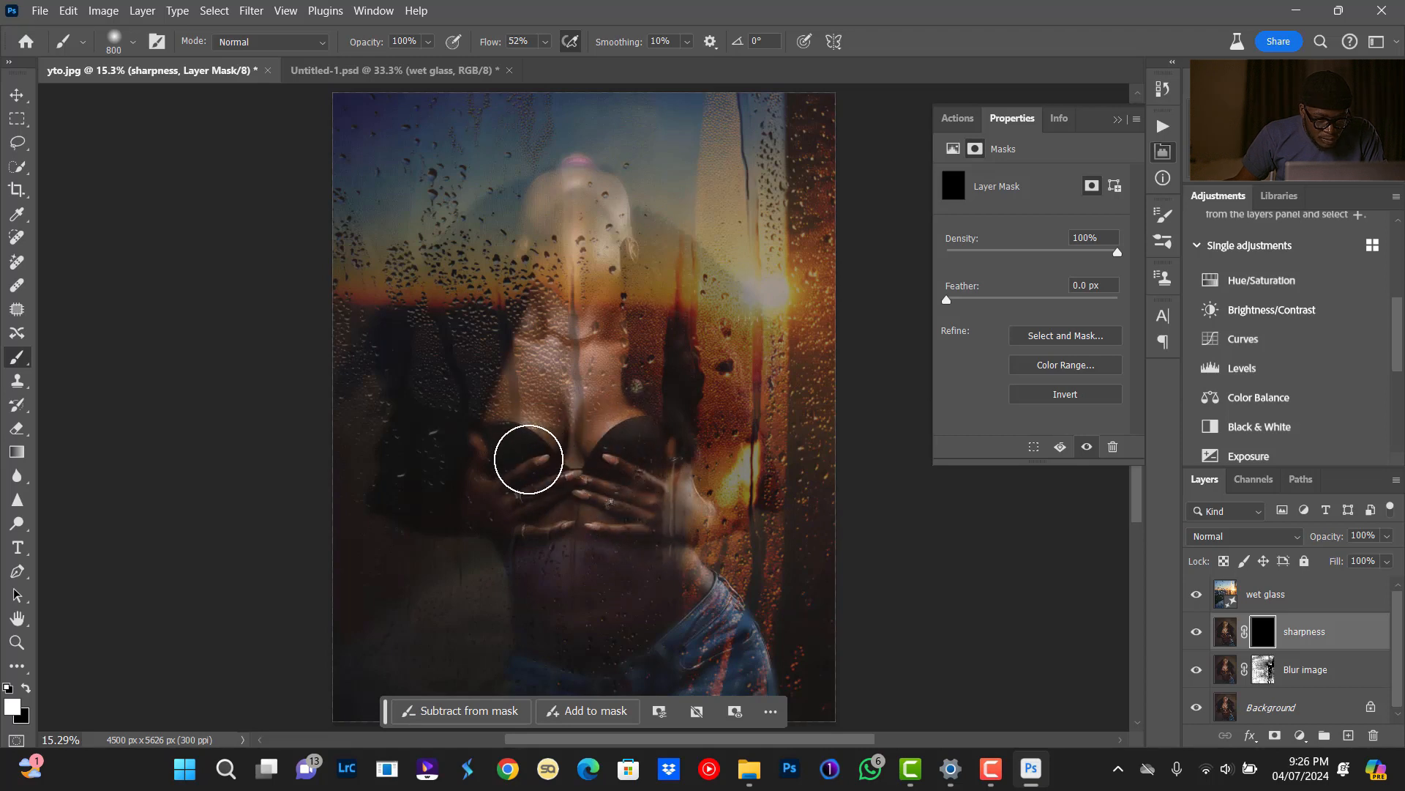
pyautogui.moveTo(536, 490)
pyautogui.mouseDown()
pyautogui.moveTo(591, 533)
pyautogui.moveTo(604, 508)
pyautogui.moveTo(620, 516)
pyautogui.moveTo(616, 444)
pyautogui.moveTo(626, 505)
pyautogui.mouseUp()
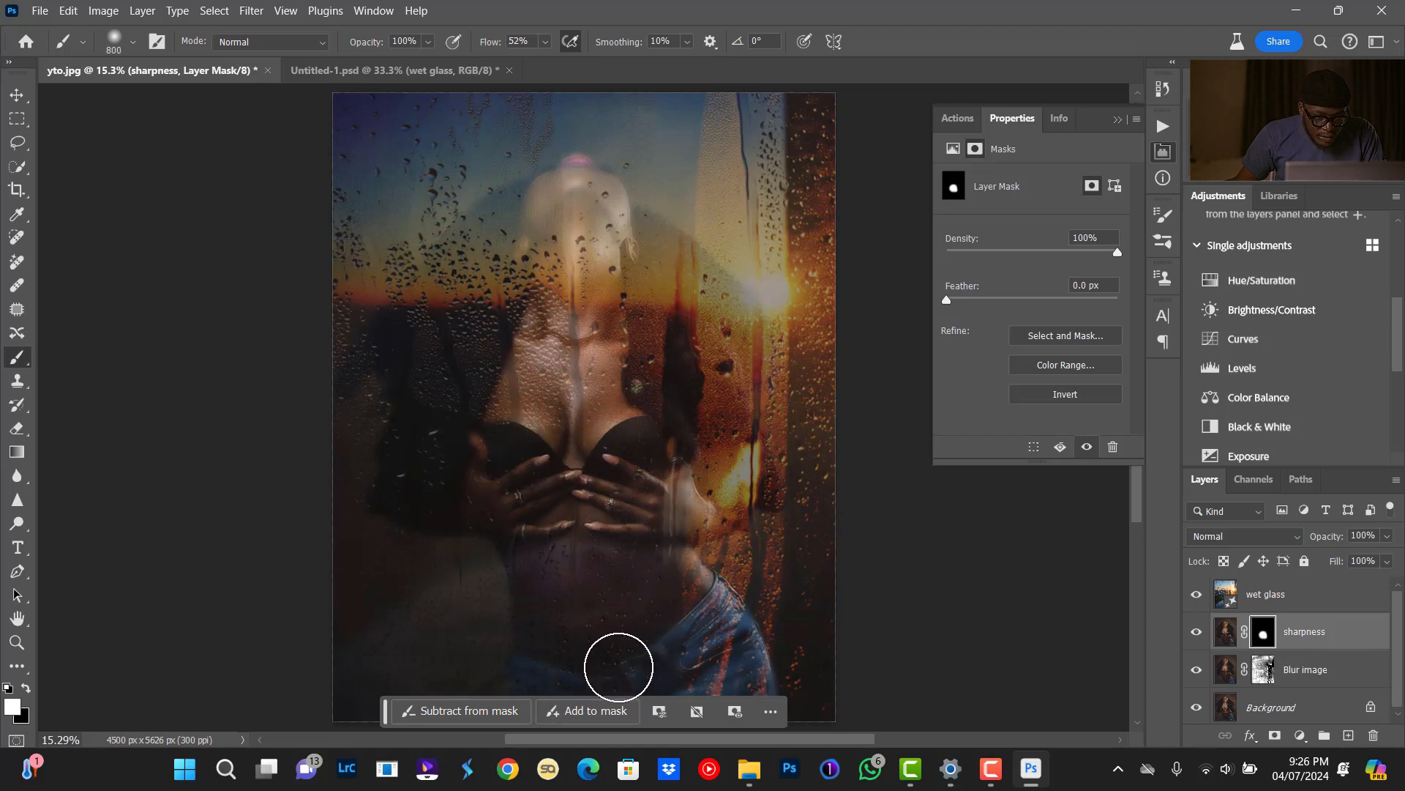
# Lower the brush flow to 30% and paint white on the sharpness mask over the waistband of the jeans.
pyautogui.scroll(-2, 649, 628)
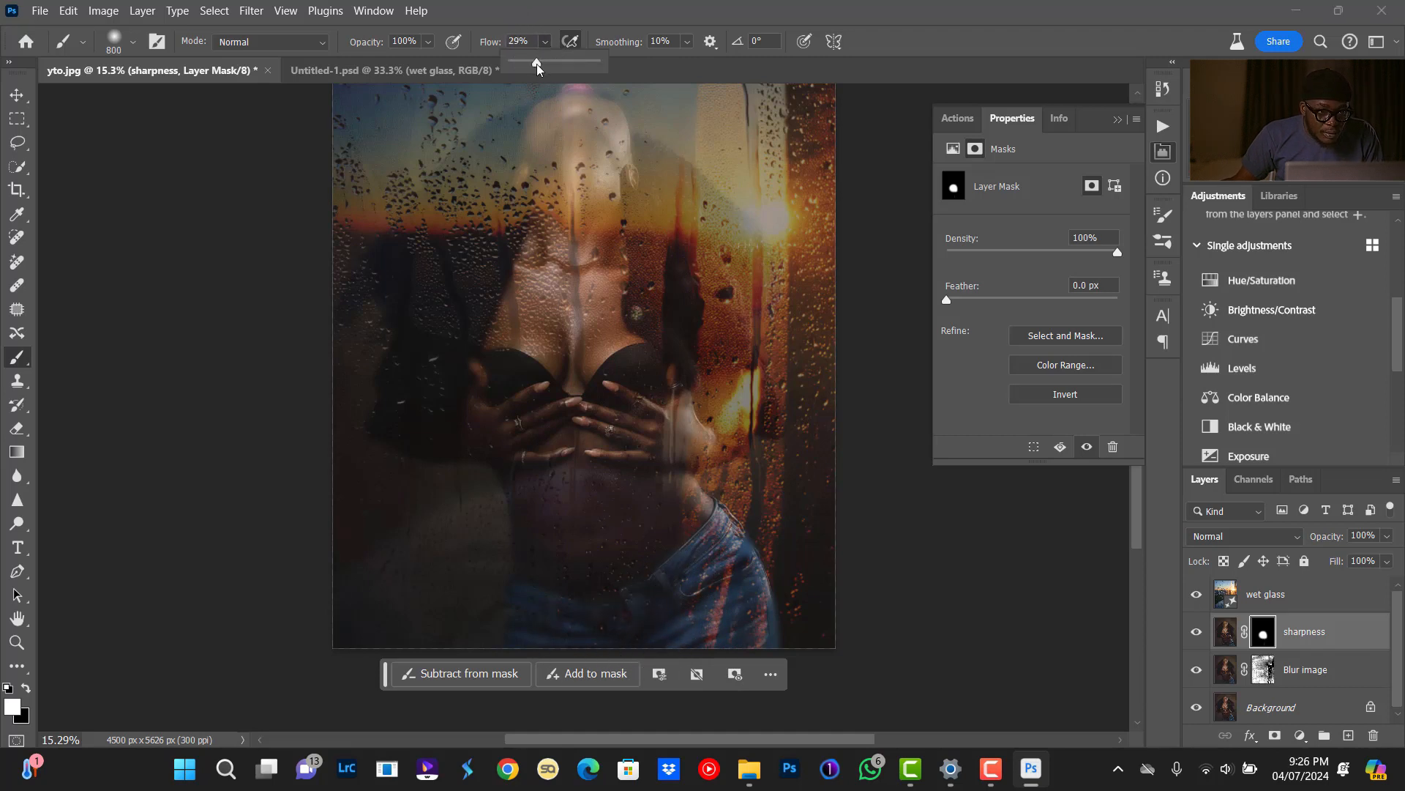
pyautogui.moveTo(589, 610); pyautogui.dragTo(552, 609)
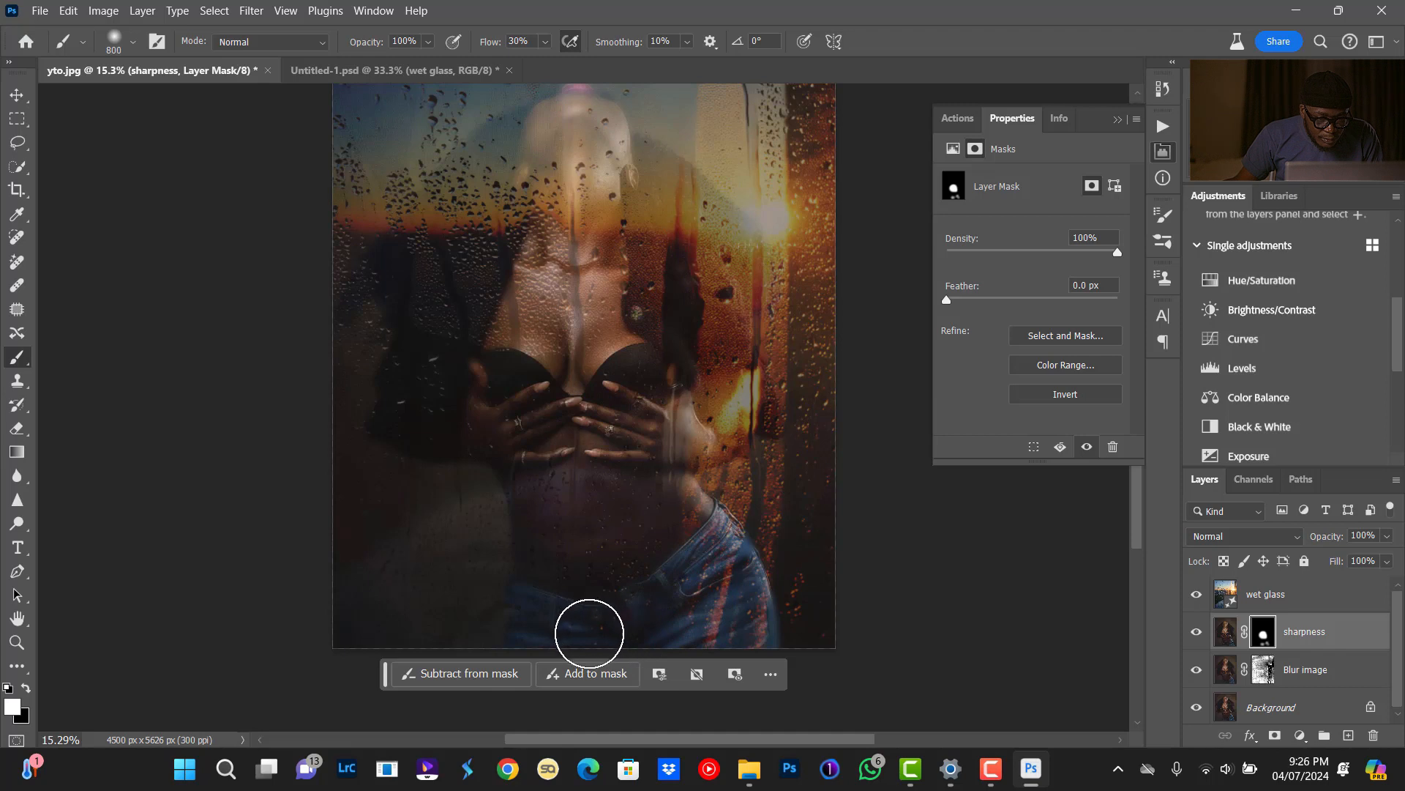
pyautogui.scroll(-1, 744, 571)
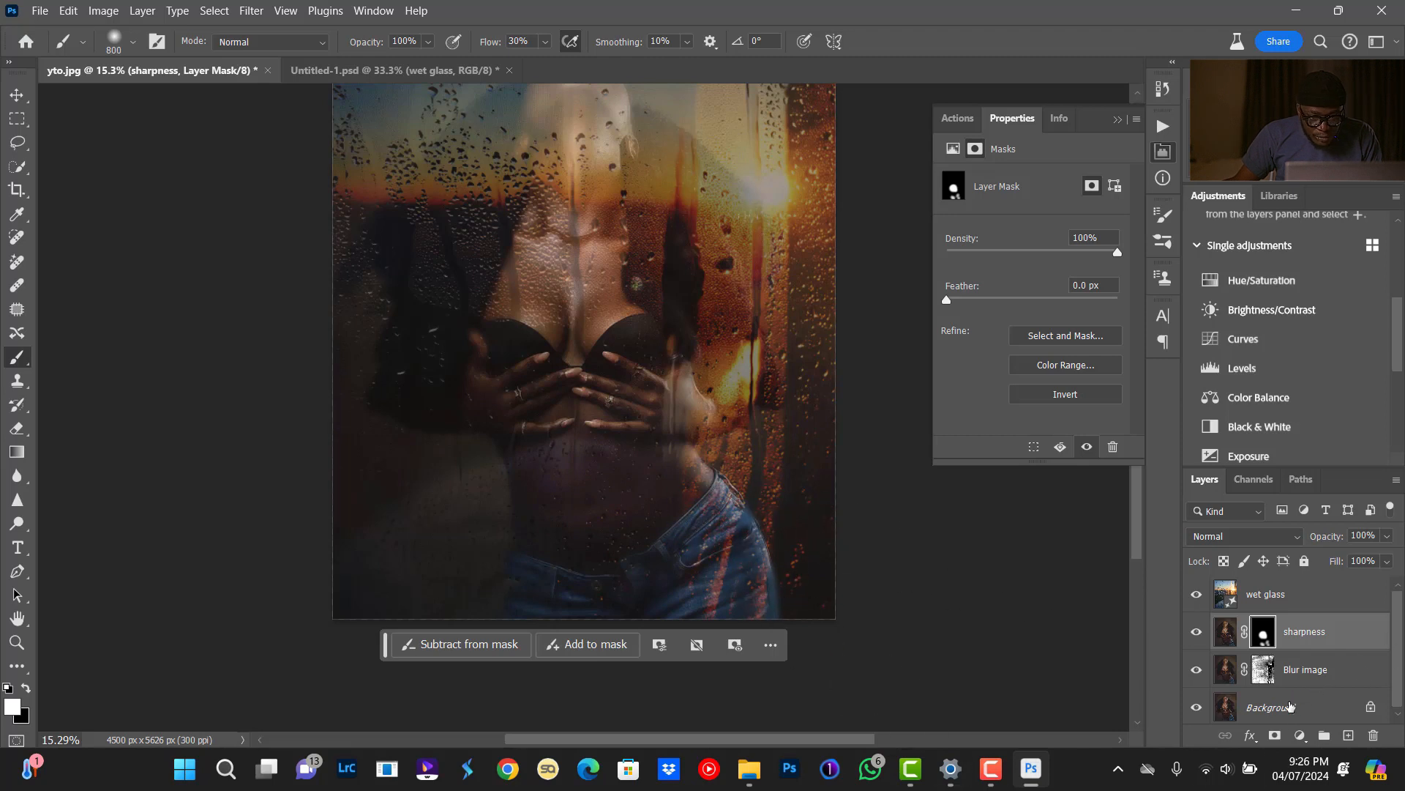
# Duplicate the Blur image layer and replace the copy's existing mask with a black one.
pyautogui.click(1225, 674)
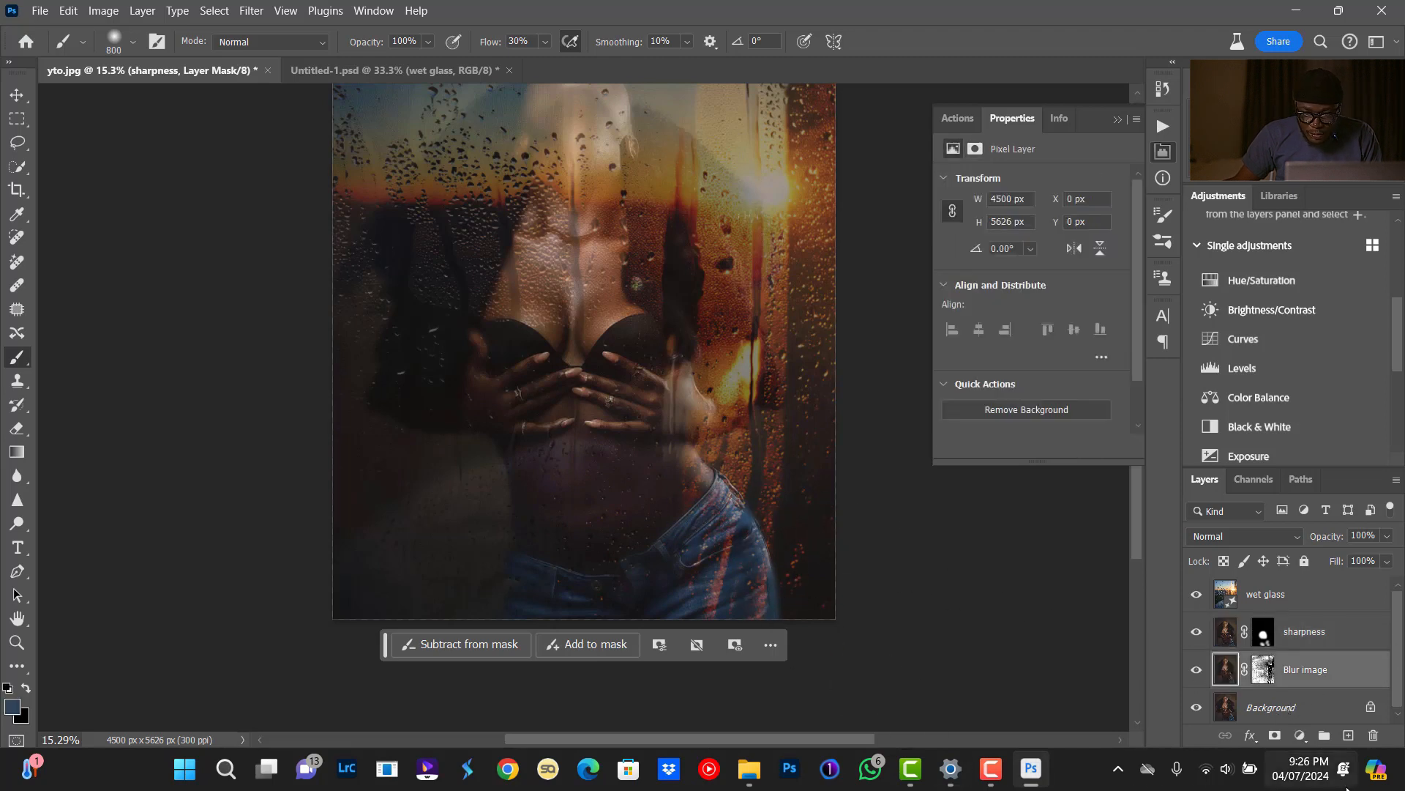
pyautogui.hotkey('ctrl', 'j')
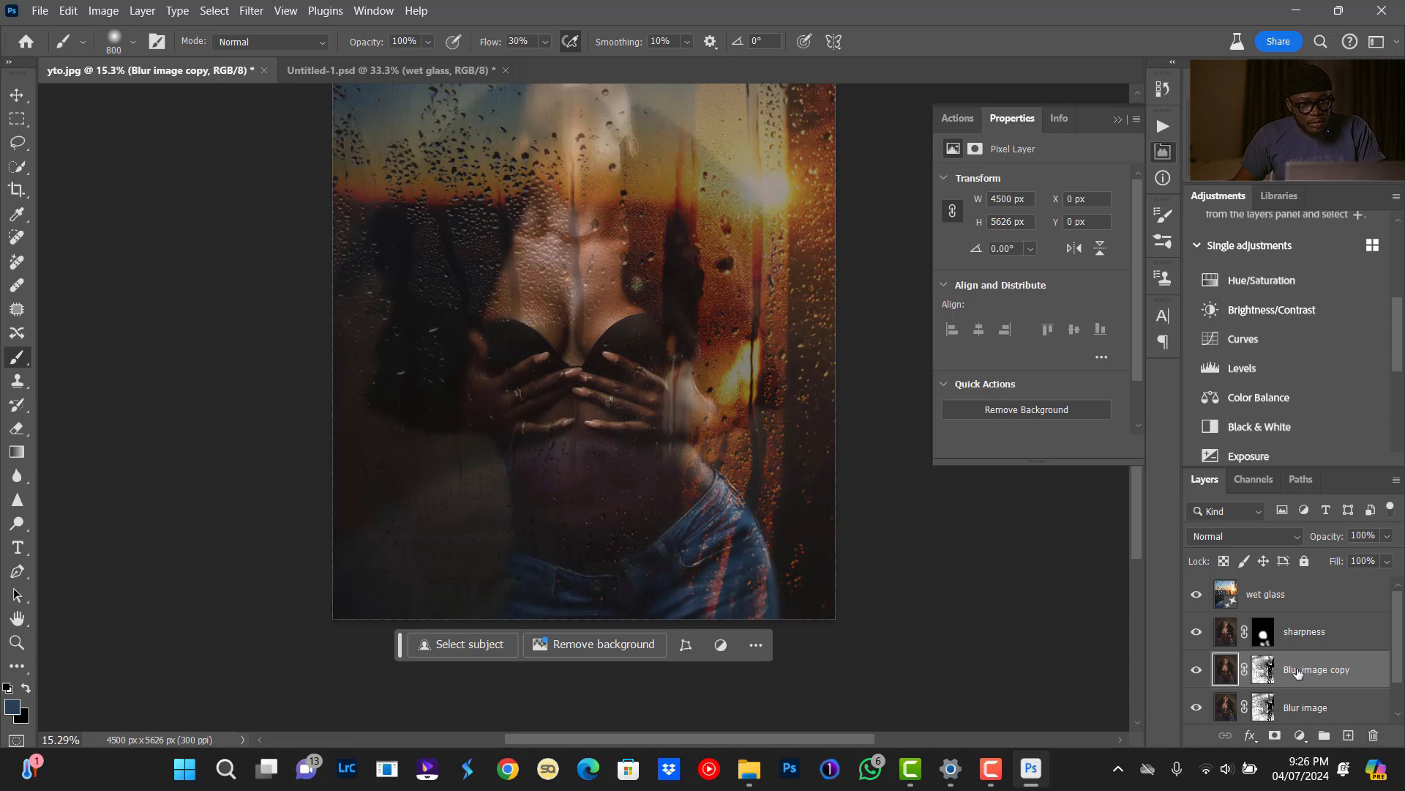
pyautogui.rightClick(1264, 669)
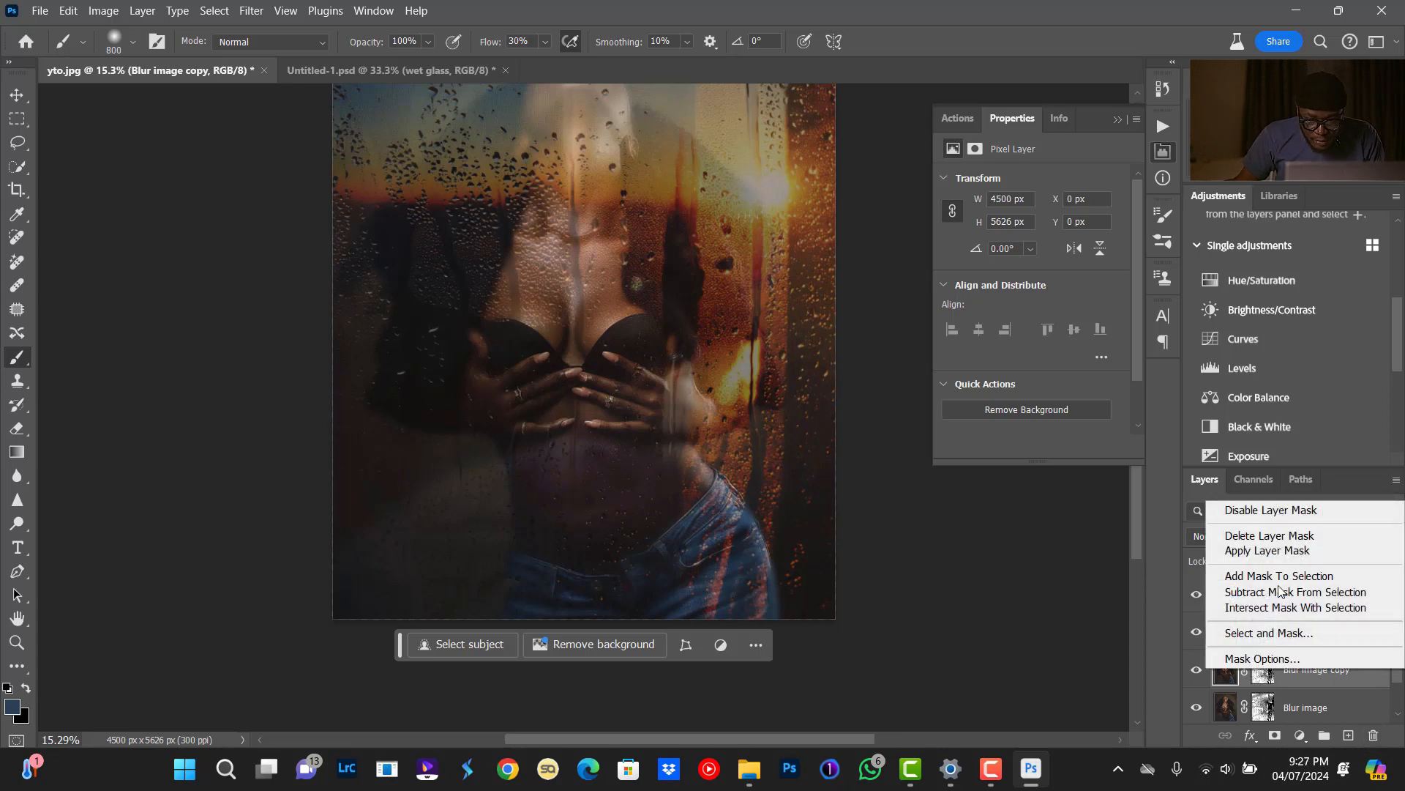
pyautogui.click(1259, 537)
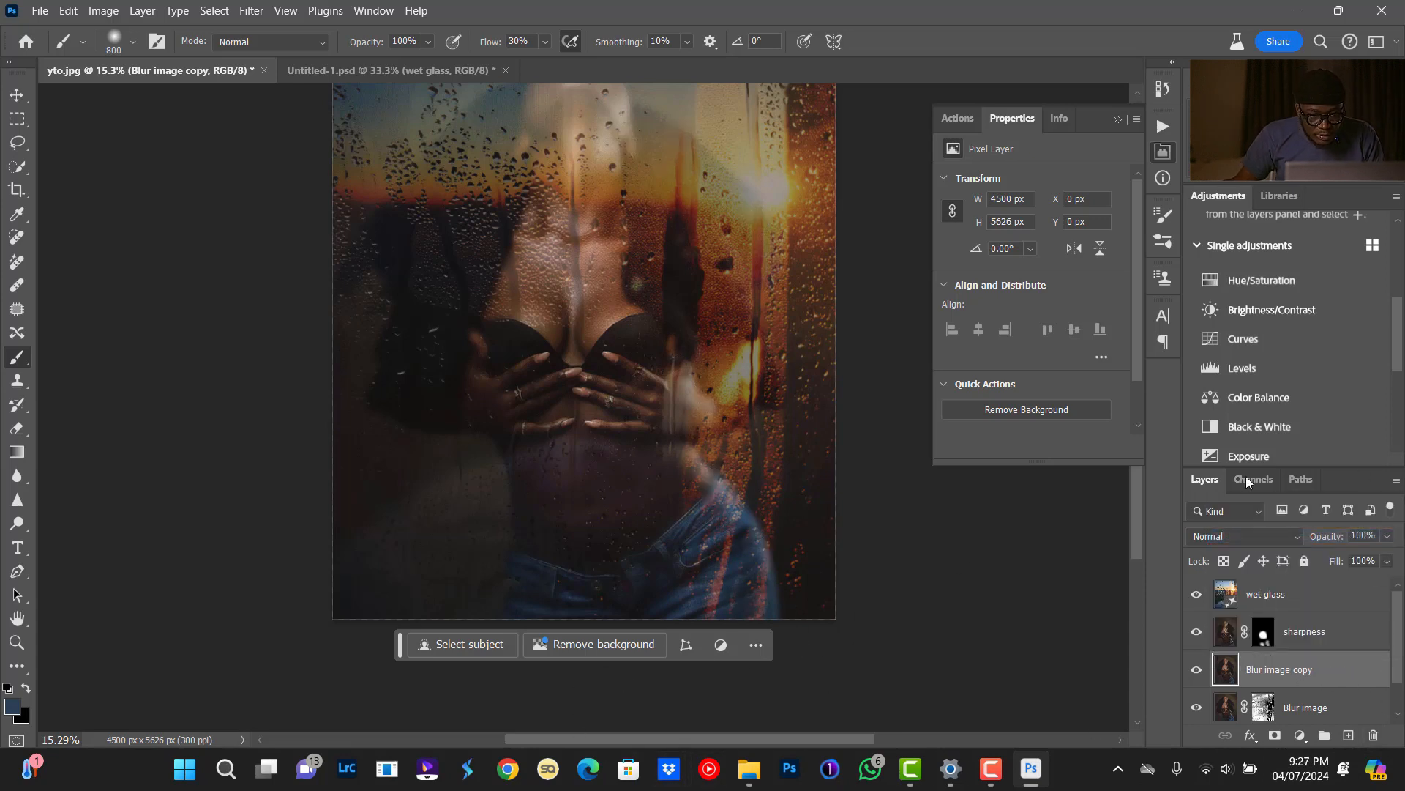
pyautogui.keyDown('alt'); pyautogui.click(1276, 736); pyautogui.keyUp('alt')
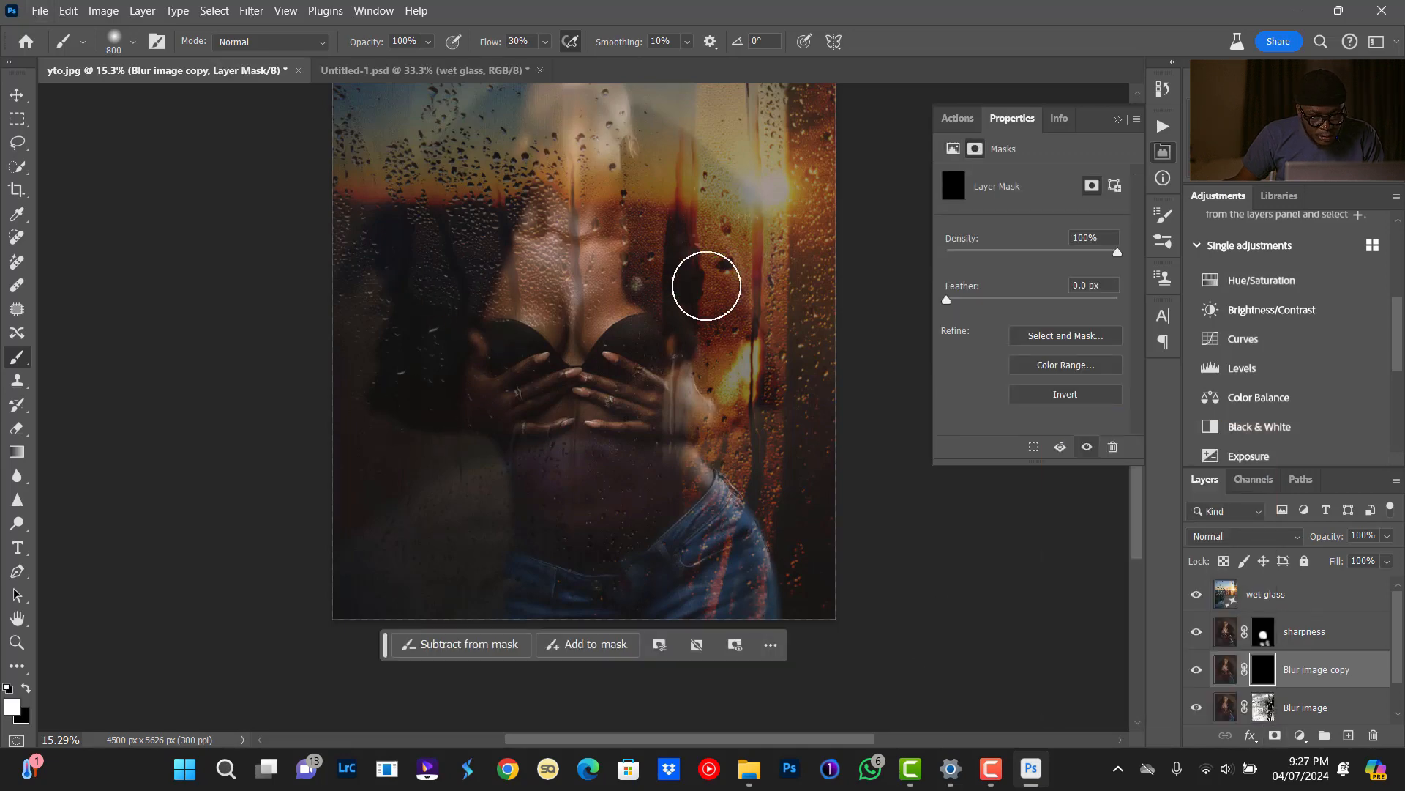
# Paint white on the Blur image copy mask over the head and hair and down the body's side to the jeans.
pyautogui.moveTo(648, 359); pyautogui.dragTo(653, 456)
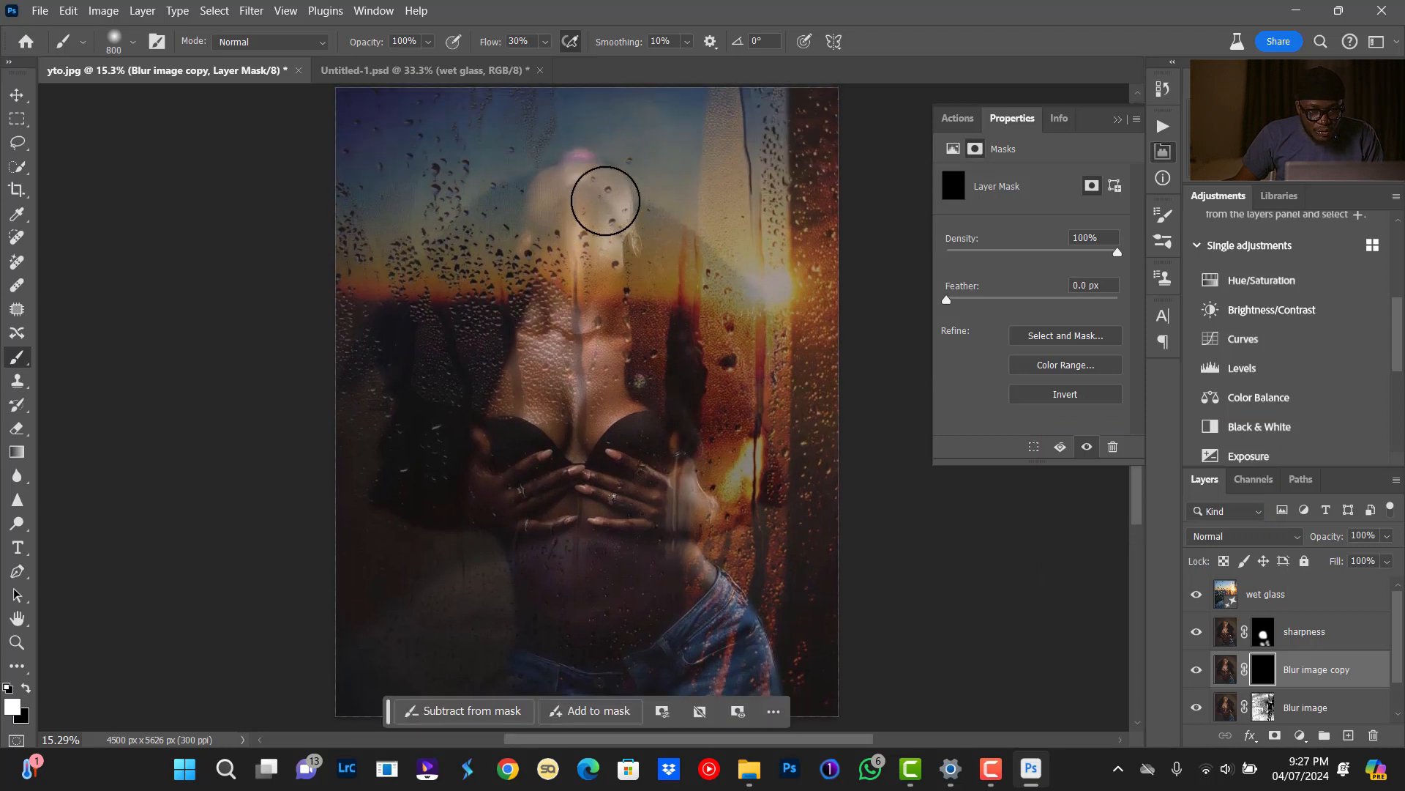
pyautogui.moveTo(540, 194)
pyautogui.mouseDown()
pyautogui.moveTo(625, 295)
pyautogui.moveTo(487, 207)
pyautogui.mouseUp()
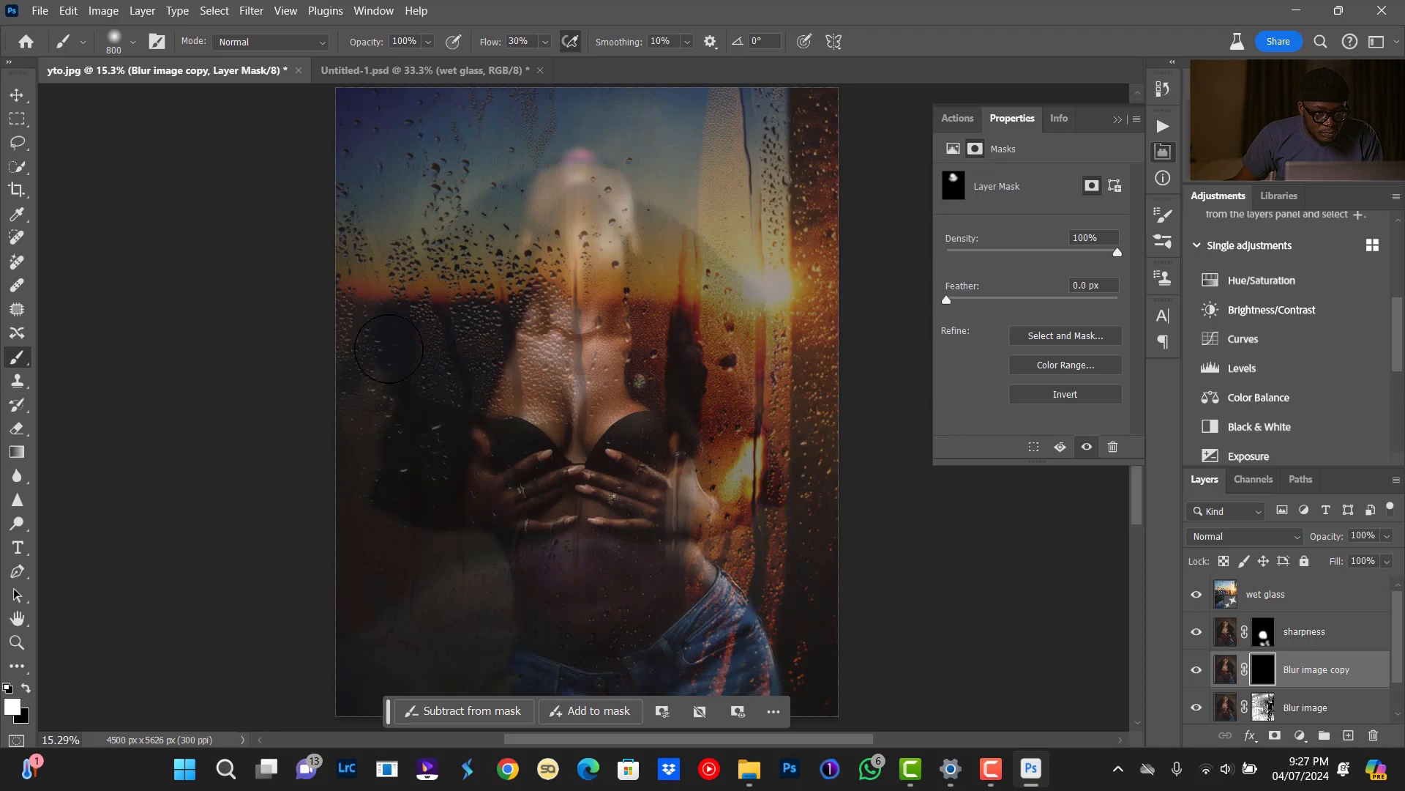
pyautogui.moveTo(480, 166)
pyautogui.mouseDown()
pyautogui.moveTo(571, 166)
pyautogui.moveTo(554, 171)
pyautogui.moveTo(674, 265)
pyautogui.moveTo(573, 275)
pyautogui.moveTo(621, 316)
pyautogui.mouseUp()
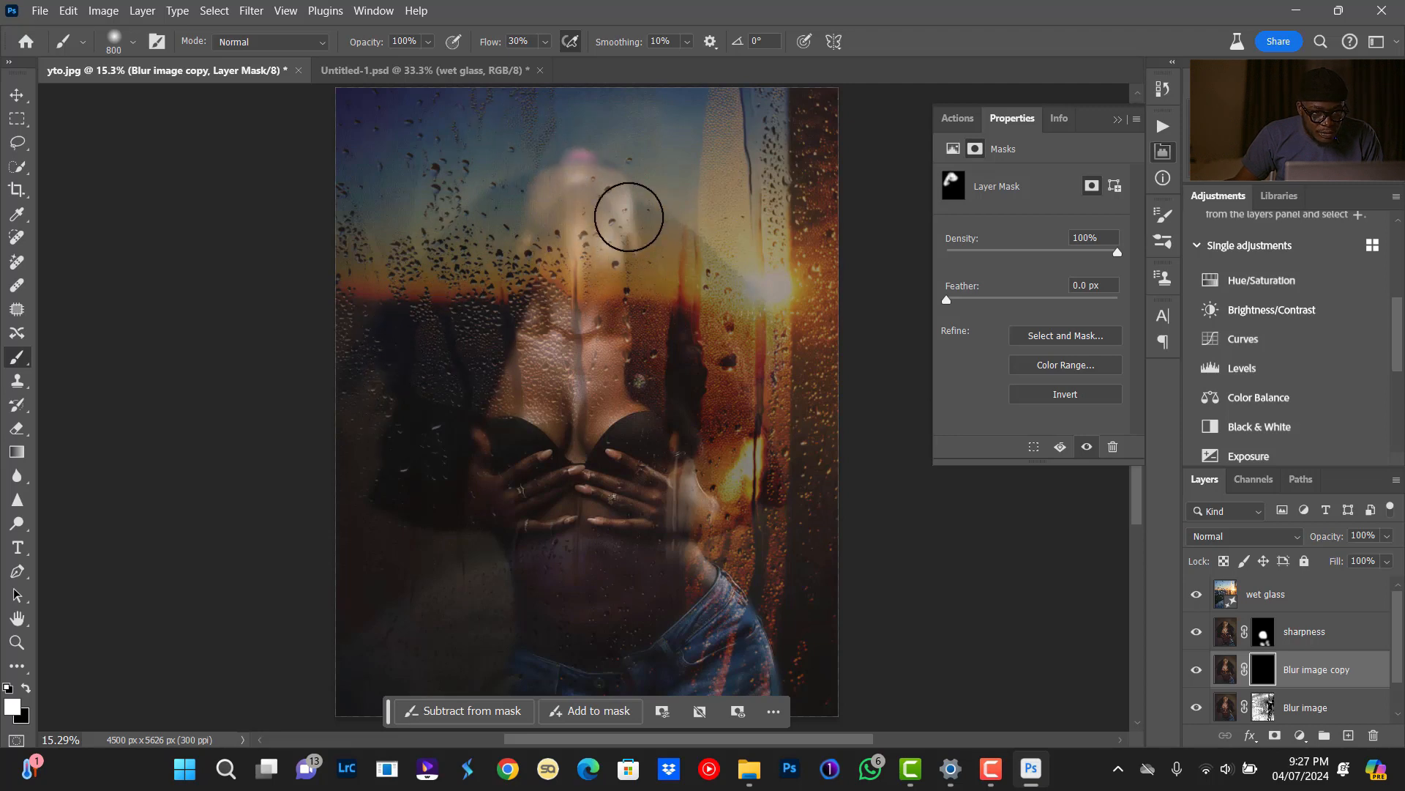
pyautogui.moveTo(629, 217)
pyautogui.mouseDown()
pyautogui.moveTo(748, 298)
pyautogui.moveTo(660, 219)
pyautogui.moveTo(782, 299)
pyautogui.moveTo(739, 318)
pyautogui.moveTo(746, 390)
pyautogui.moveTo(795, 469)
pyautogui.moveTo(782, 648)
pyautogui.moveTo(737, 590)
pyautogui.moveTo(769, 609)
pyautogui.moveTo(710, 561)
pyautogui.moveTo(789, 614)
pyautogui.moveTo(784, 676)
pyautogui.moveTo(787, 647)
pyautogui.mouseUp()
pyautogui.scroll(-2, 782, 585)
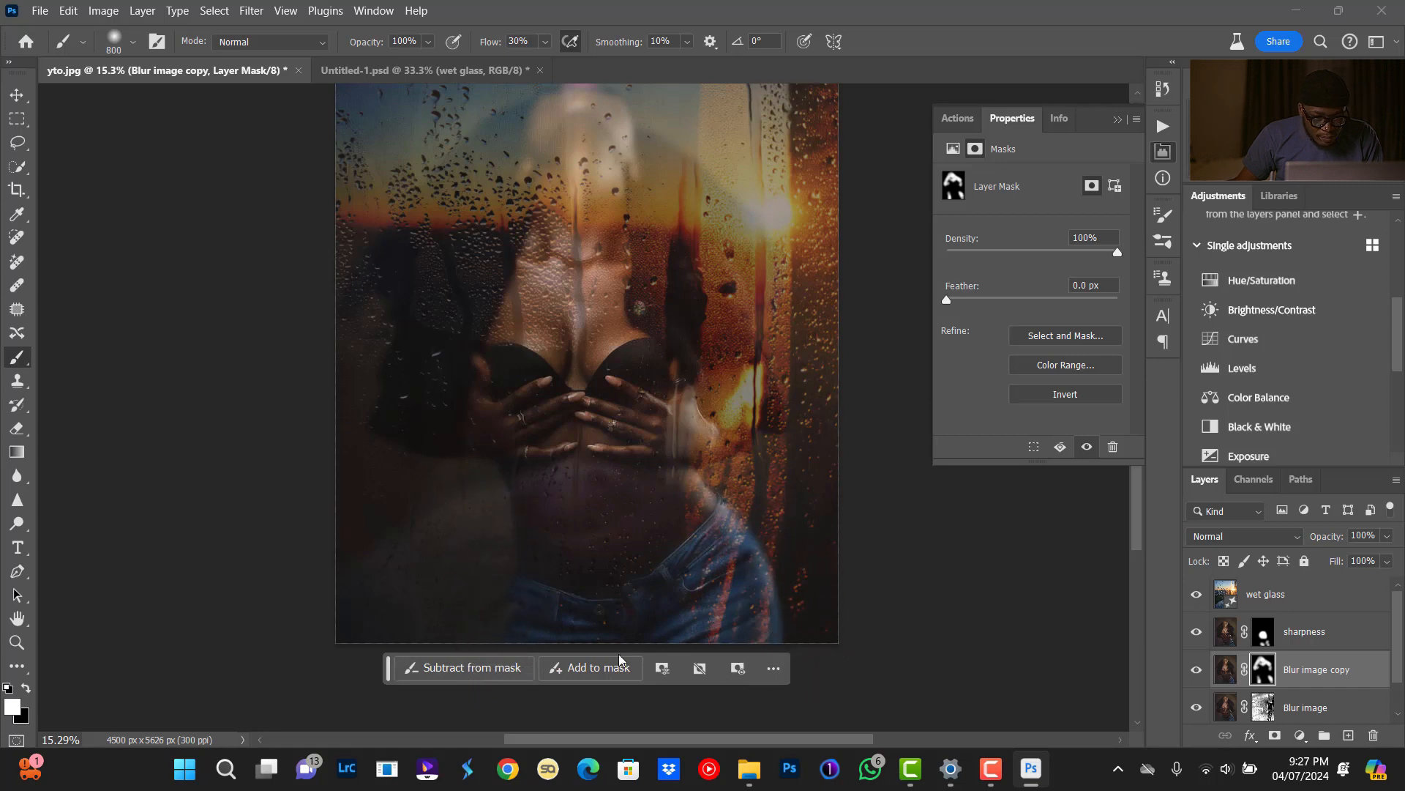
pyautogui.scroll(3, 835, 524)
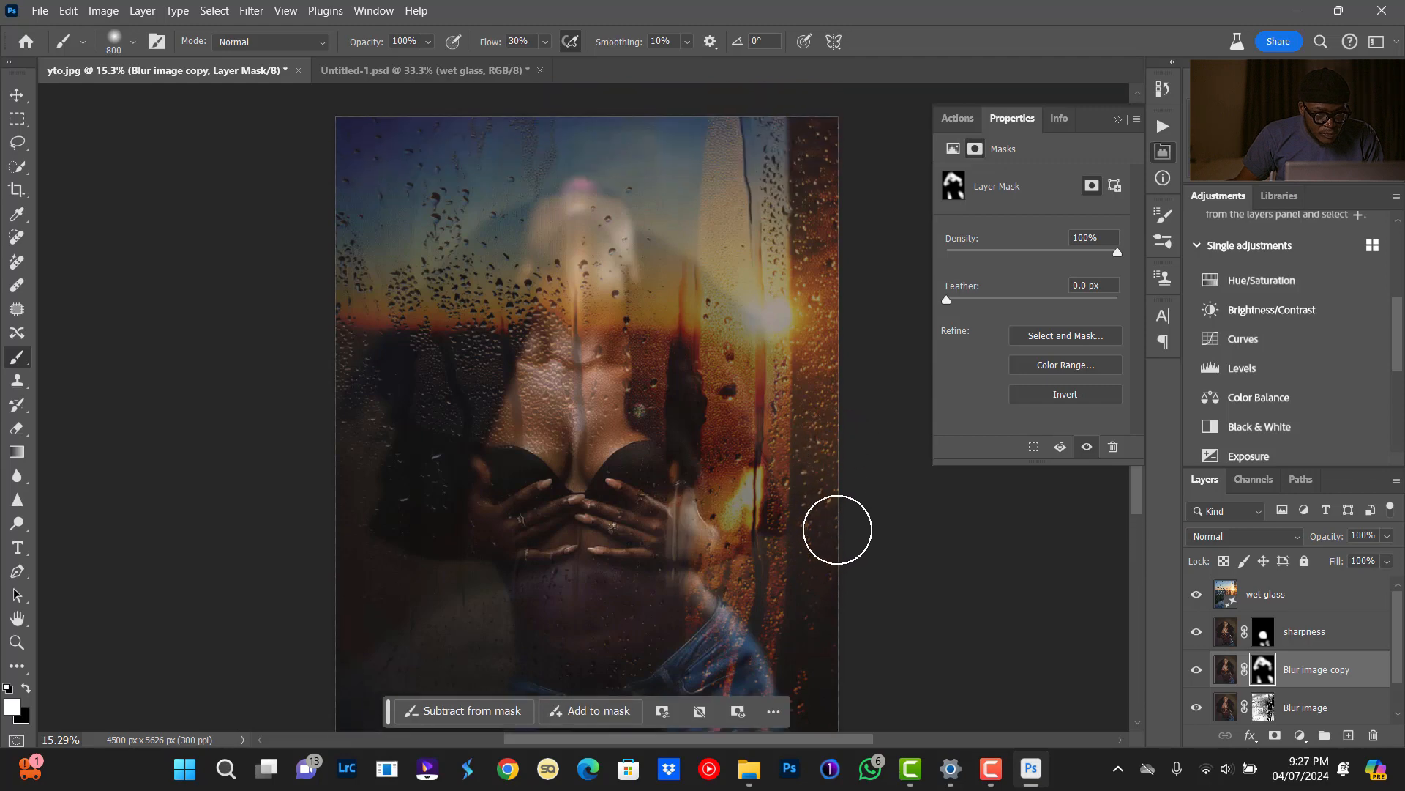
pyautogui.scroll(3, 822, 557)
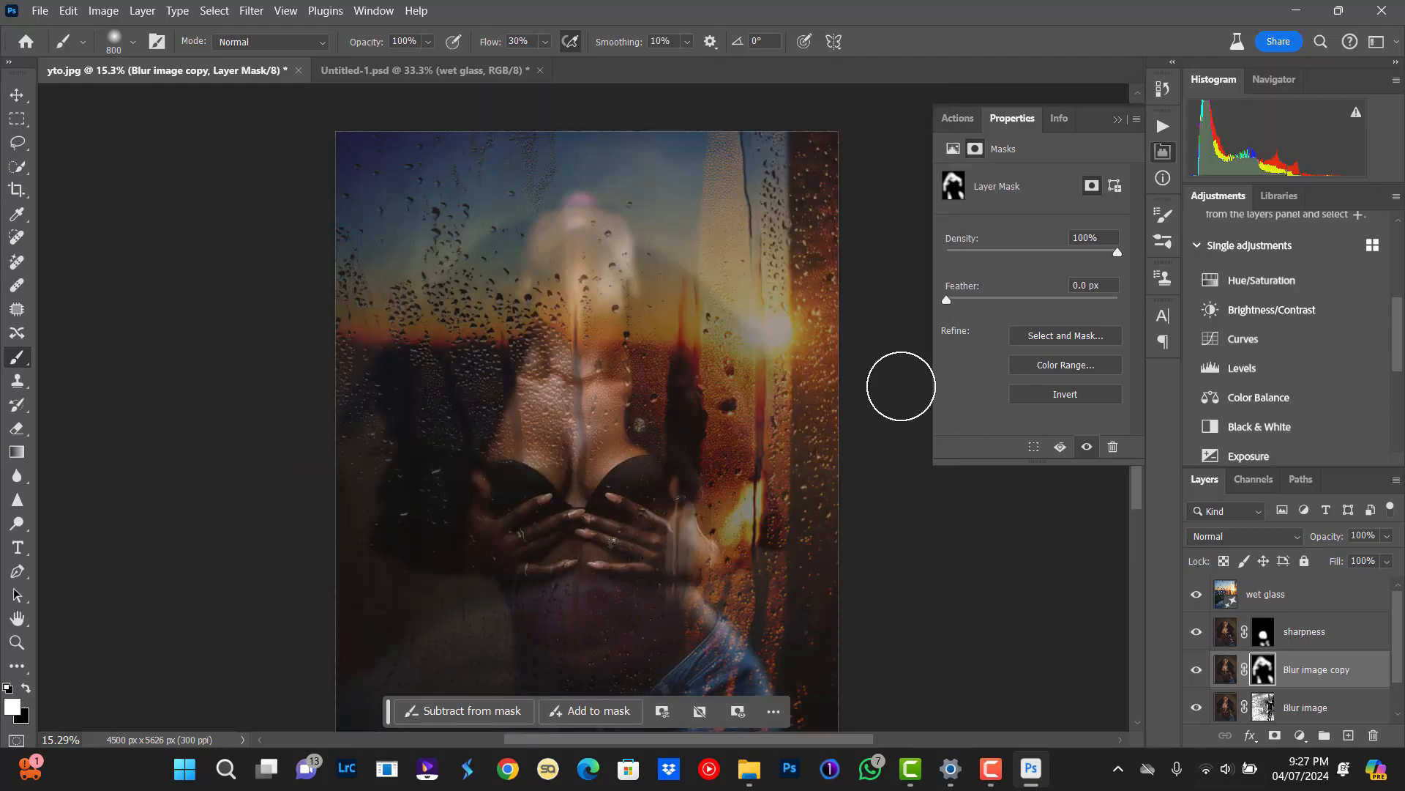
pyautogui.scroll(-3, 783, 480)
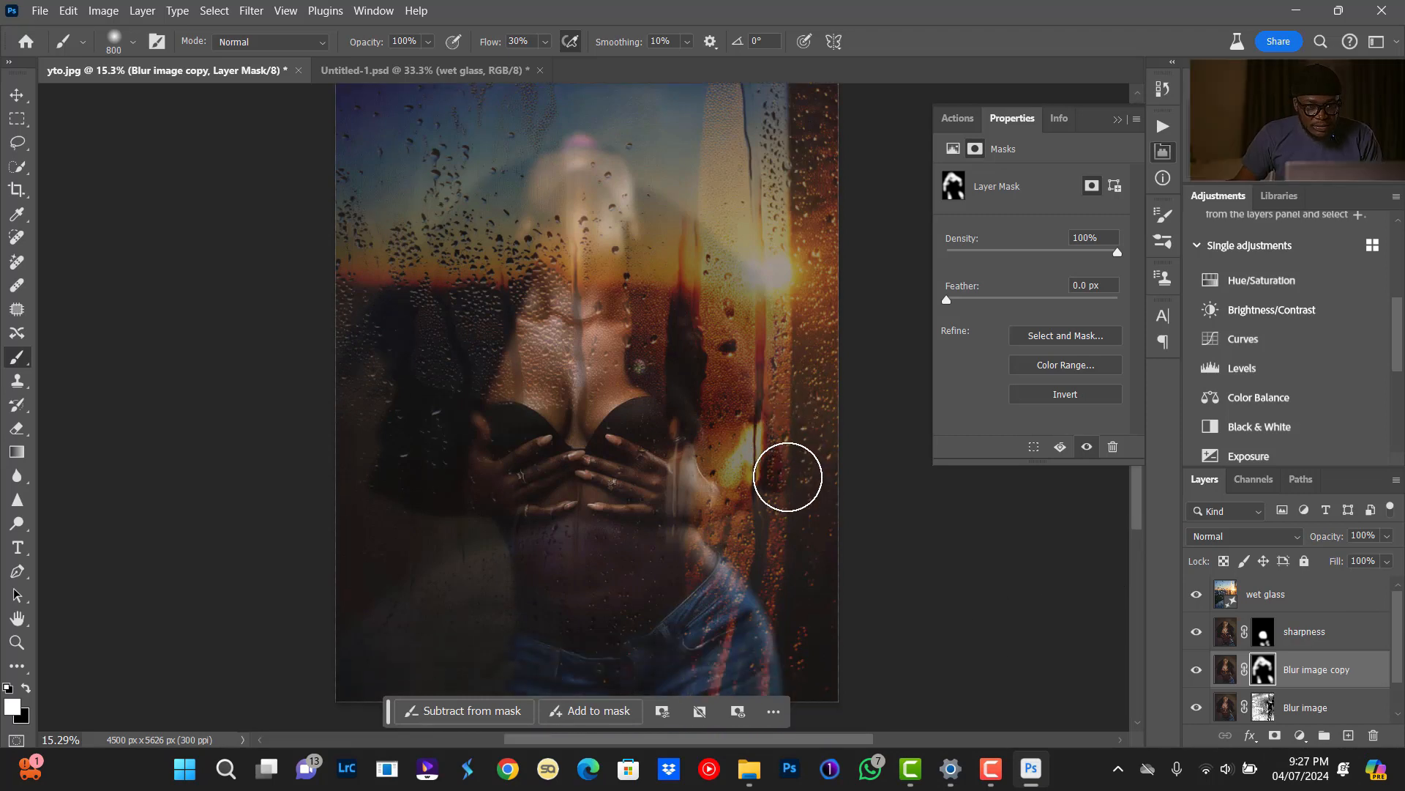
pyautogui.scroll(3, 681, 485)
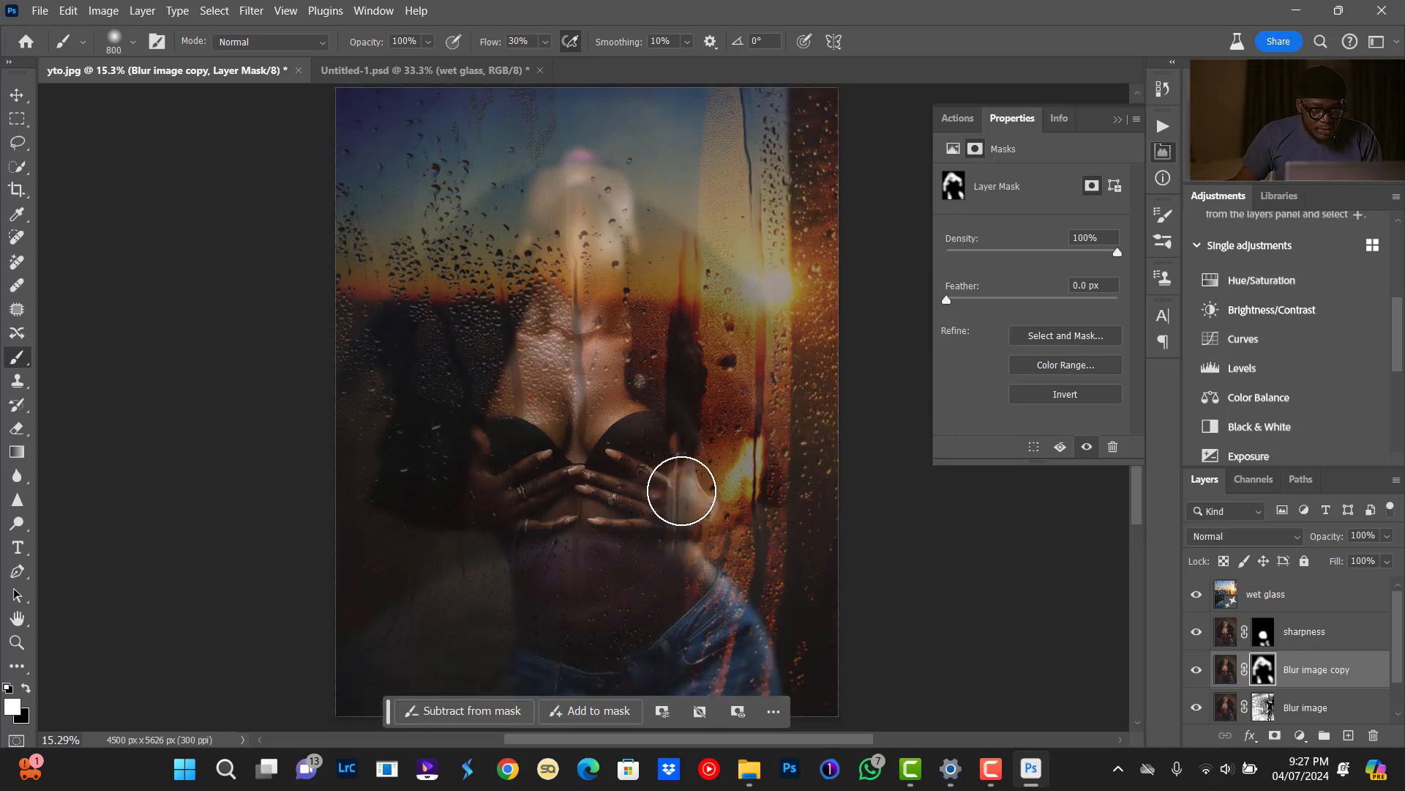
pyautogui.click(1308, 634)
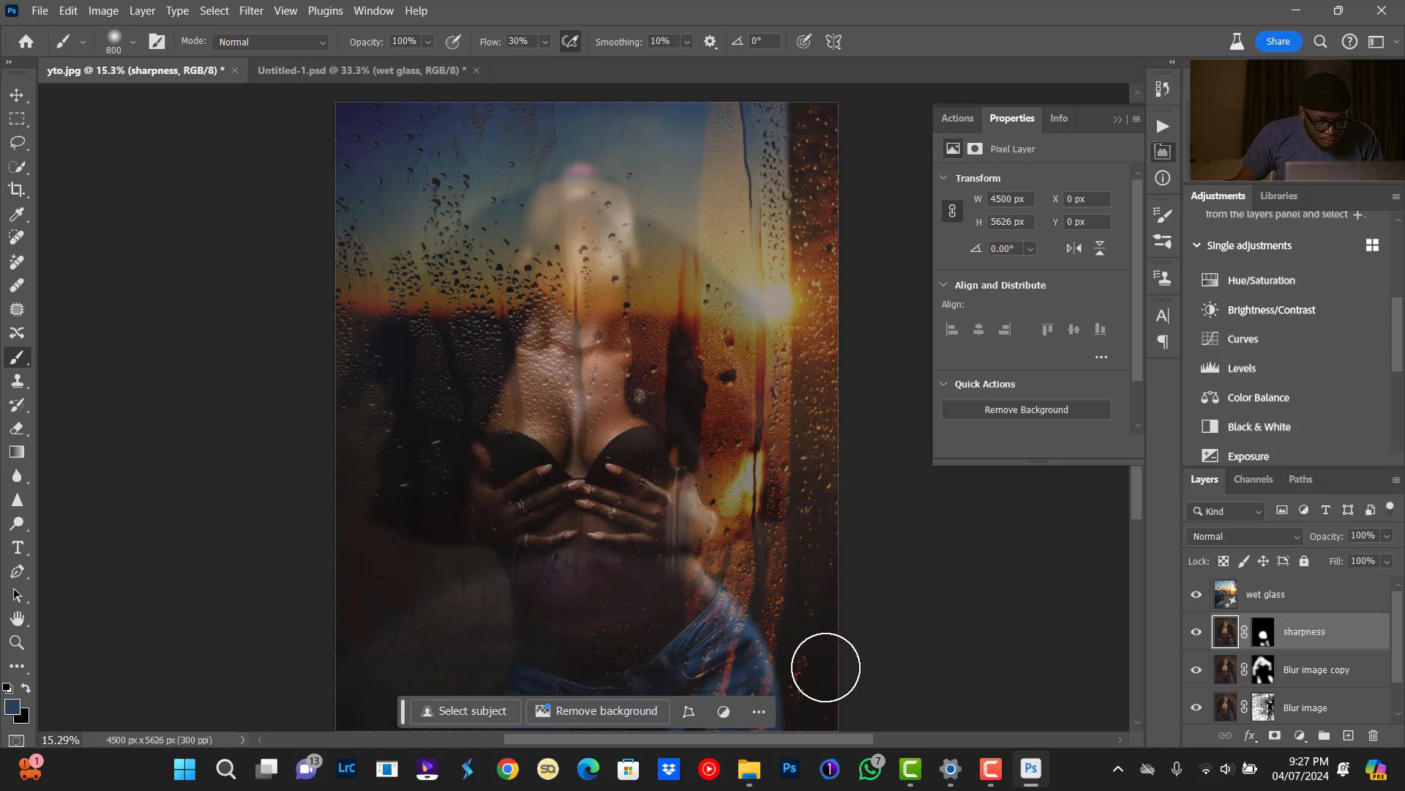
pyautogui.scroll(-1, 715, 606)
pyautogui.scroll(1, 717, 598)
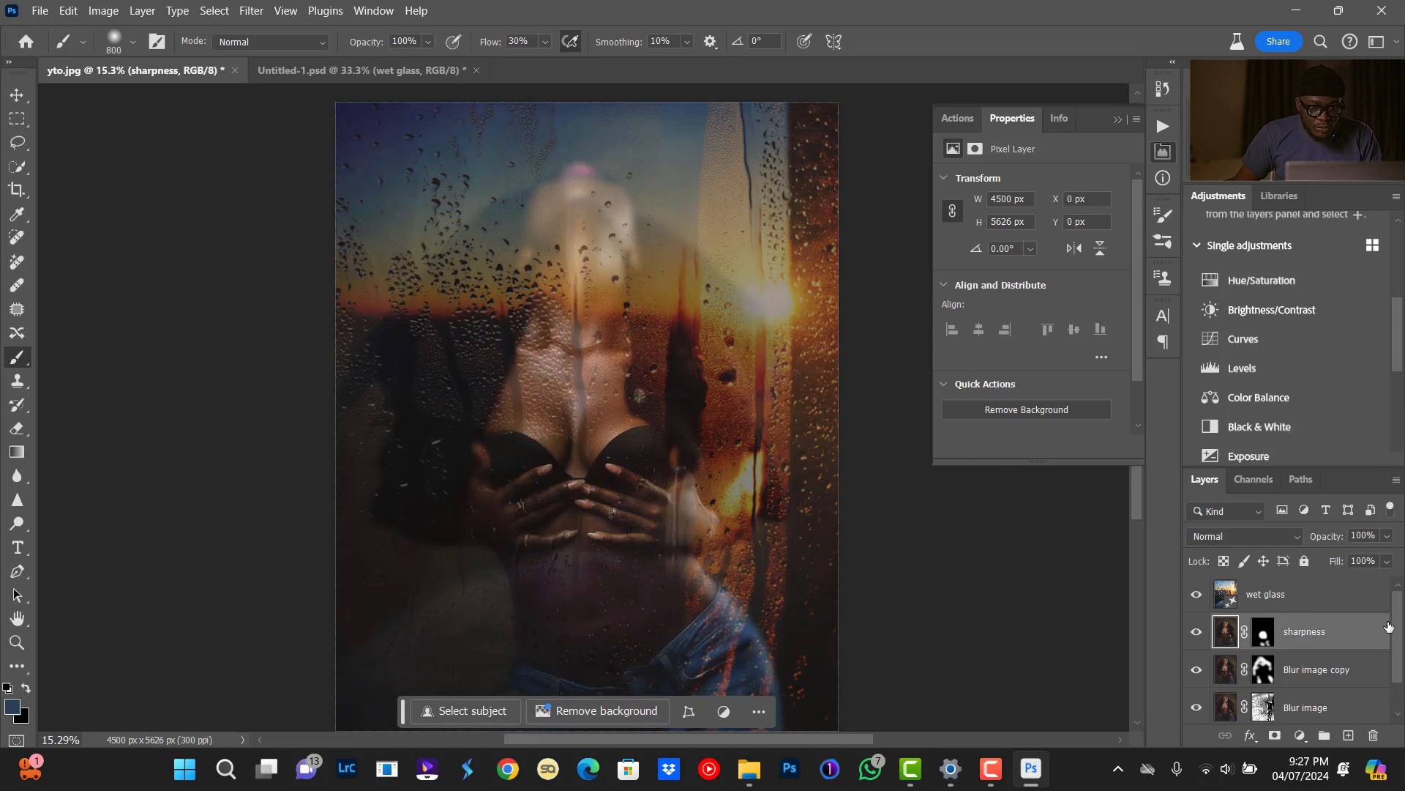
pyautogui.click(1335, 607)
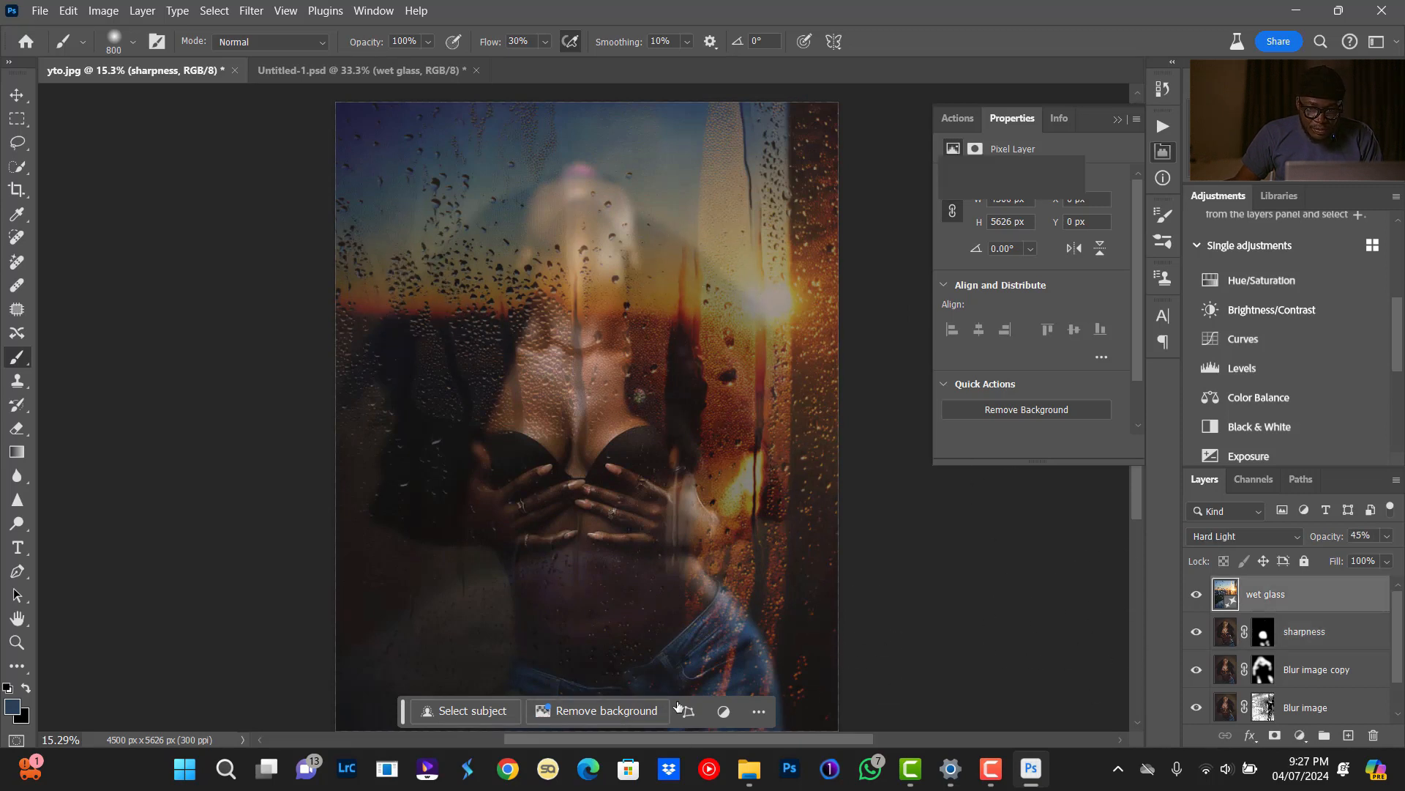
pyautogui.click(17, 144)
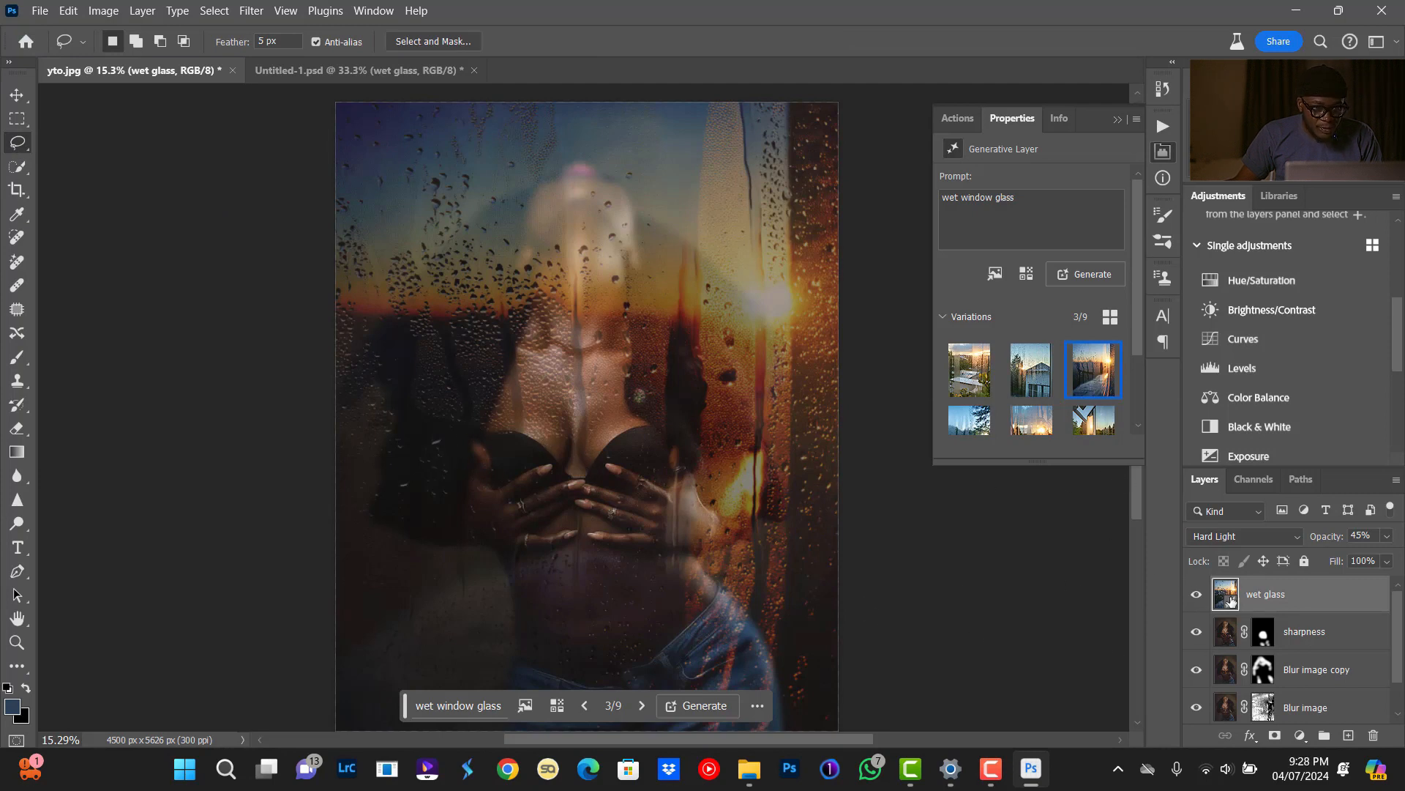
pyautogui.click(1265, 681)
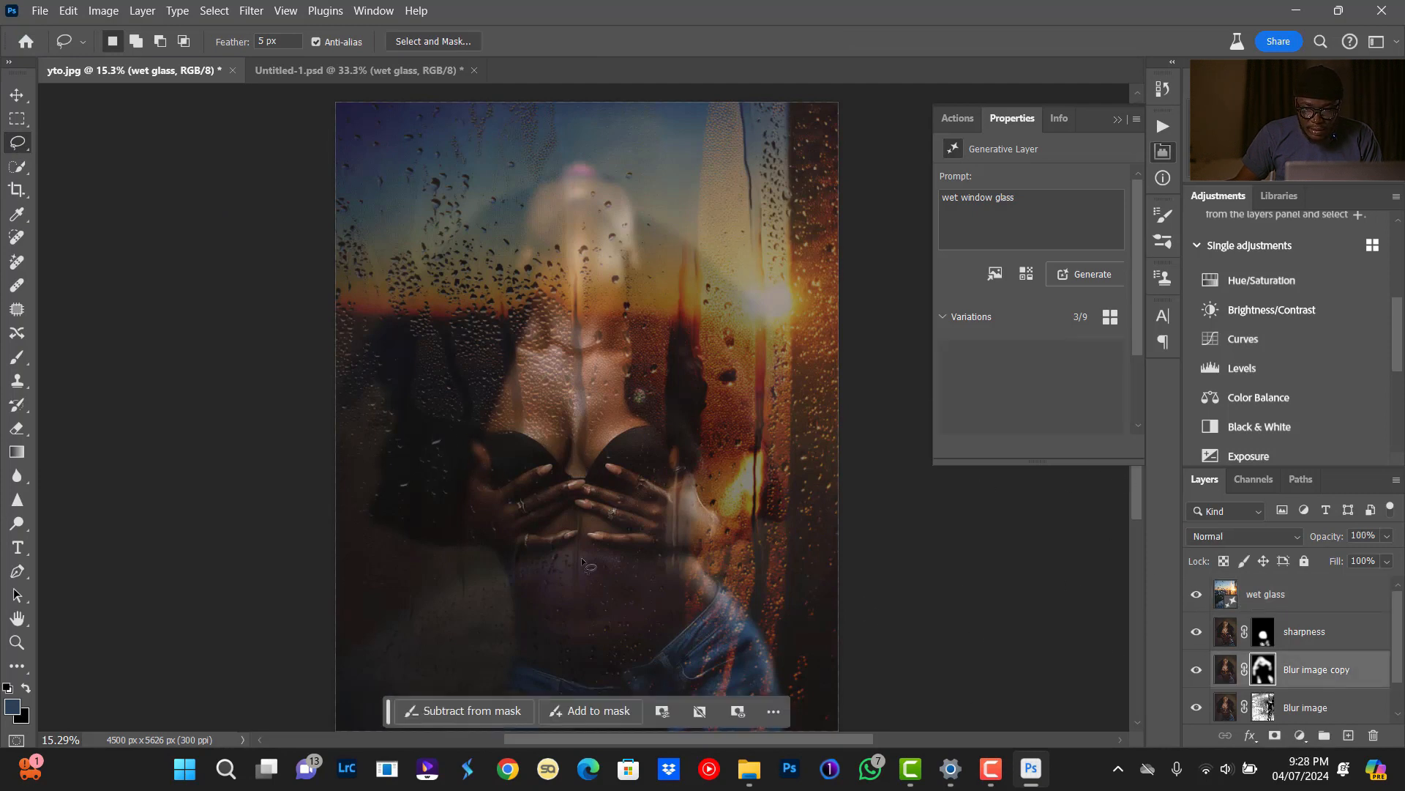
pyautogui.press('b')
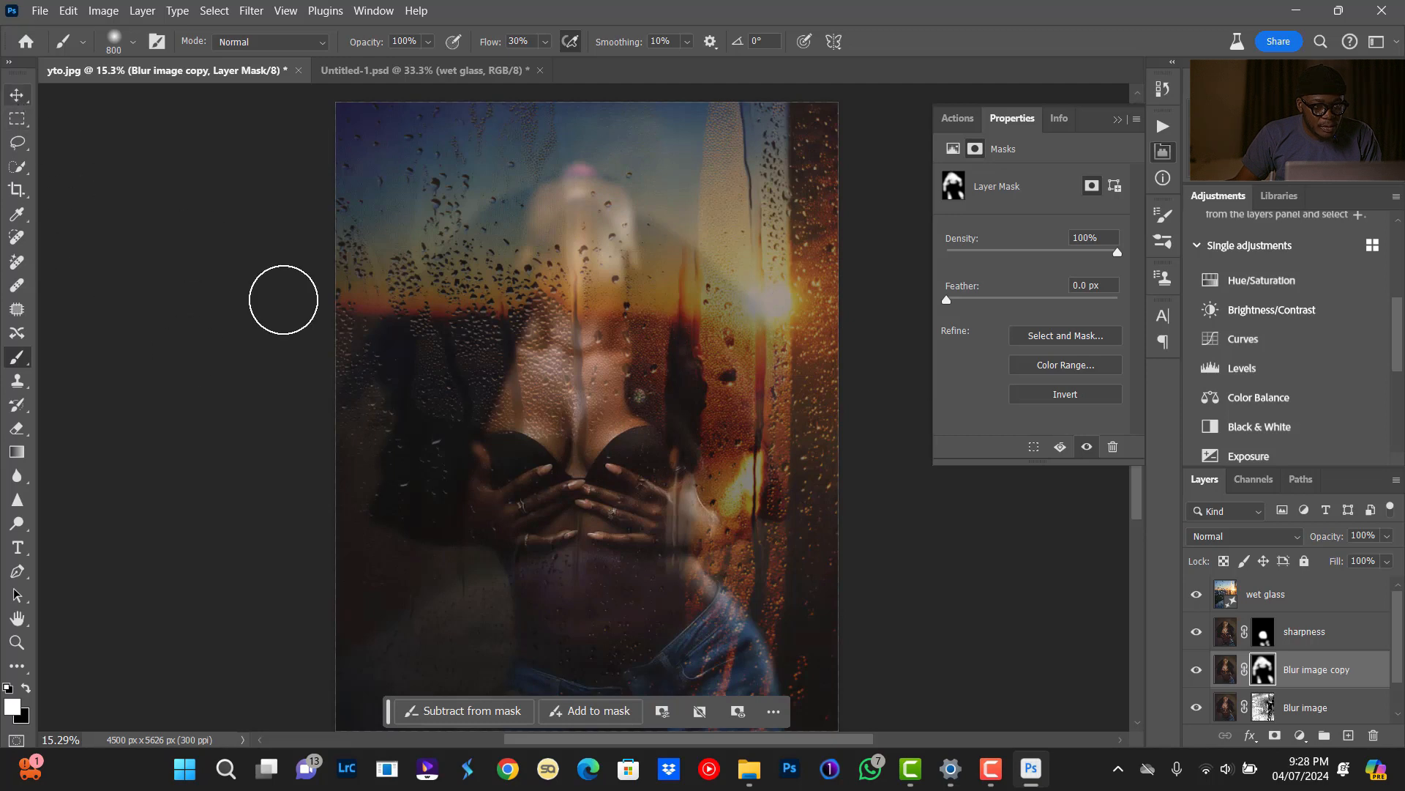
# On the wet glass layer, draw a freehand Lasso selection around the body from the shoulders down to the jeans at the image's lower edge.
pyautogui.click(1304, 599)
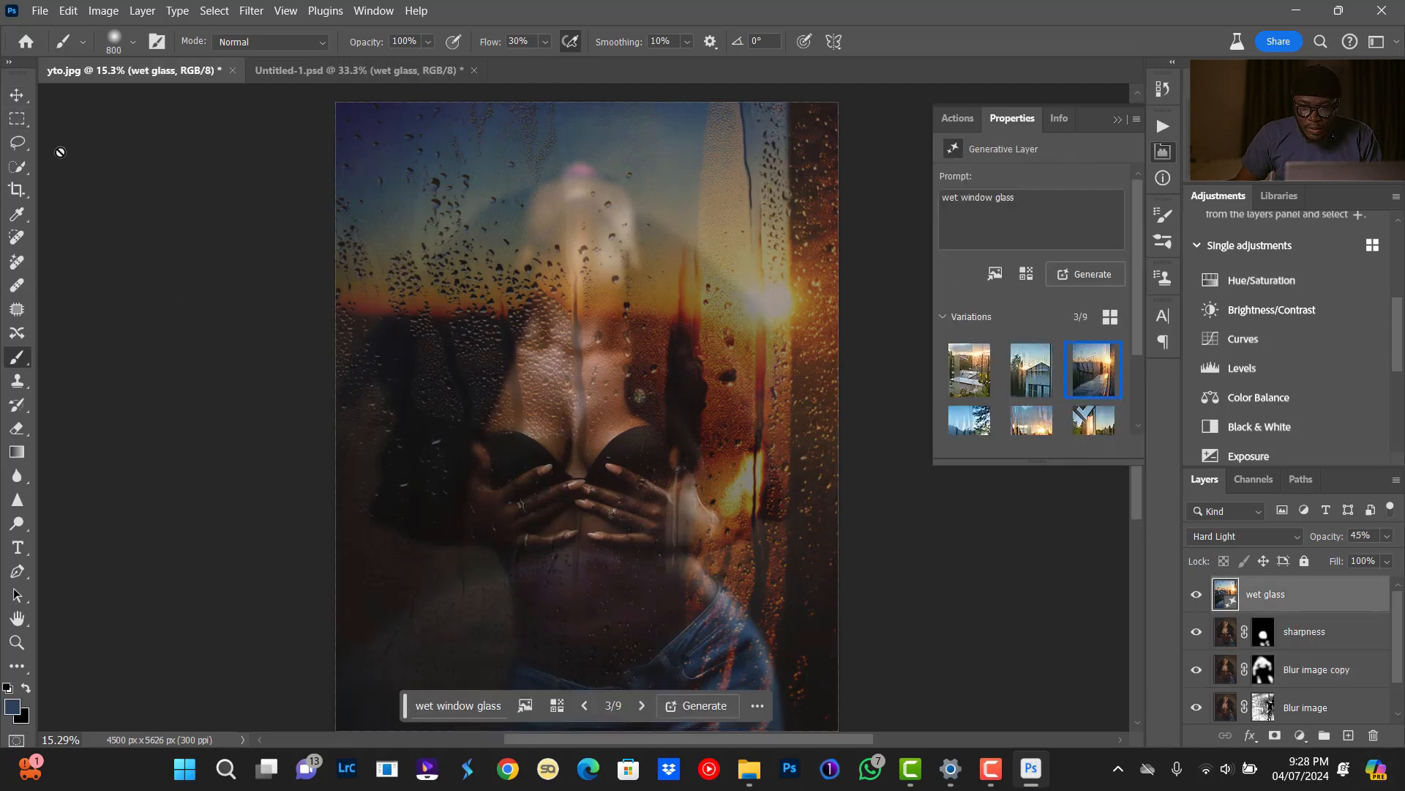
pyautogui.click(17, 142)
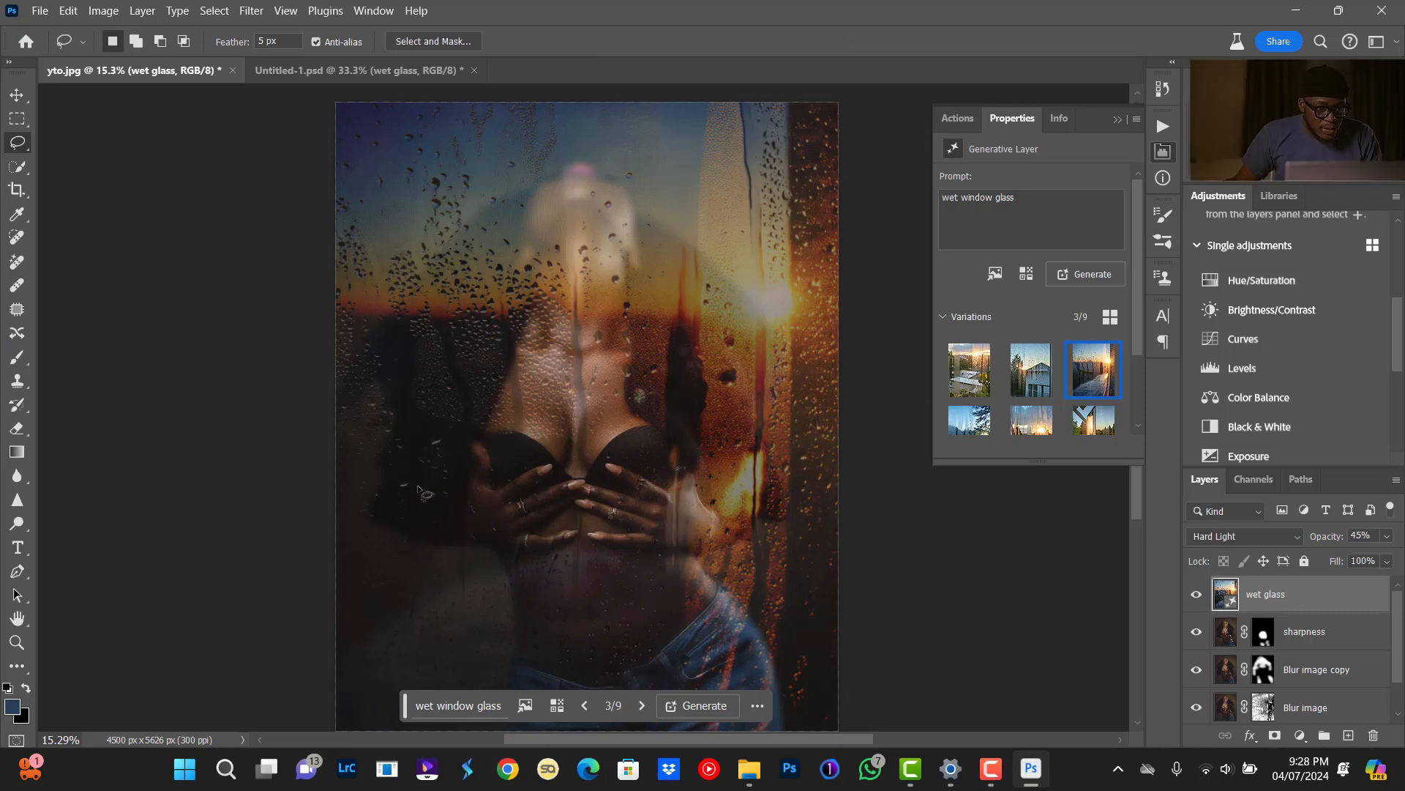
pyautogui.moveTo(452, 527)
pyautogui.mouseDown()
pyautogui.moveTo(440, 312)
pyautogui.moveTo(481, 267)
pyautogui.moveTo(555, 254)
pyautogui.mouseUp()
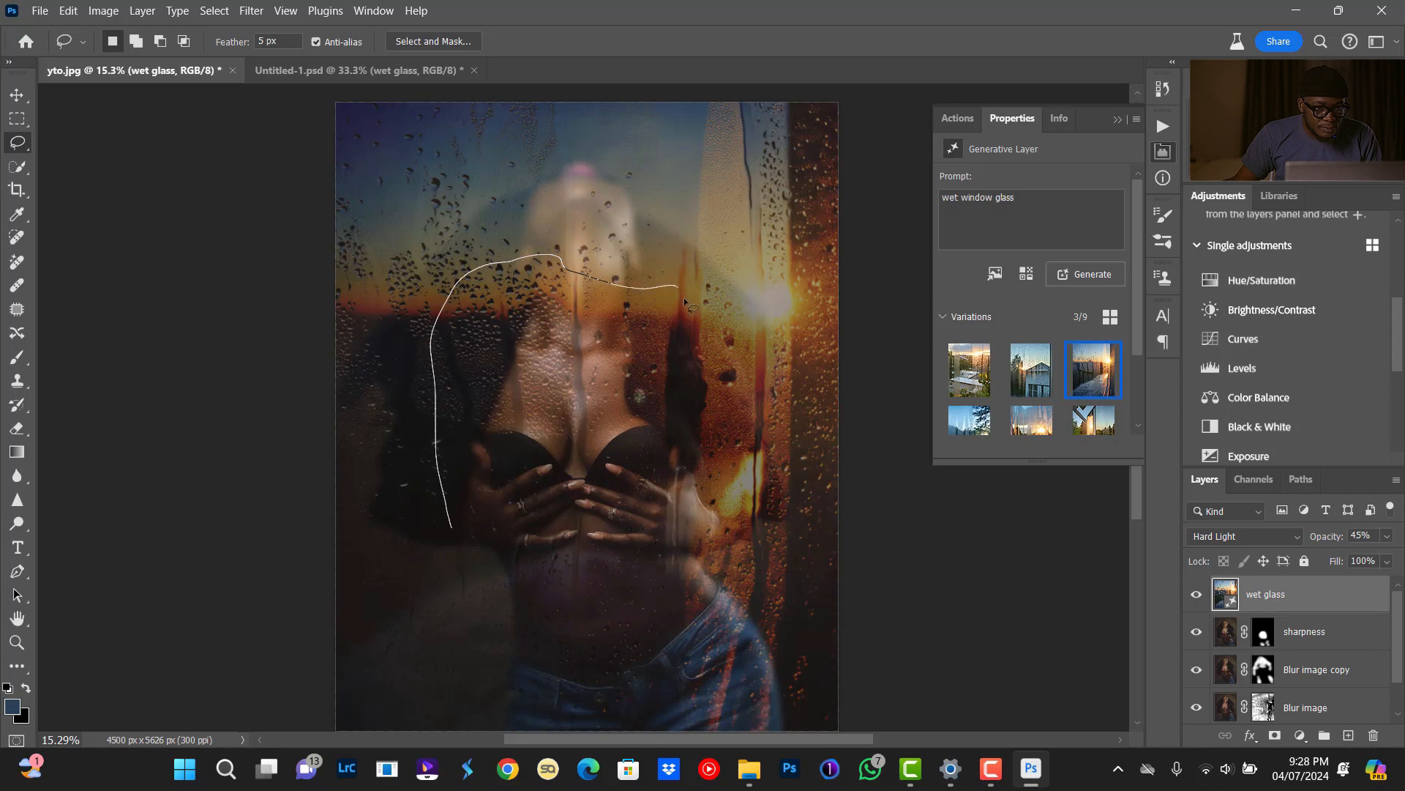
pyautogui.moveTo(684, 301); pyautogui.dragTo(711, 500)
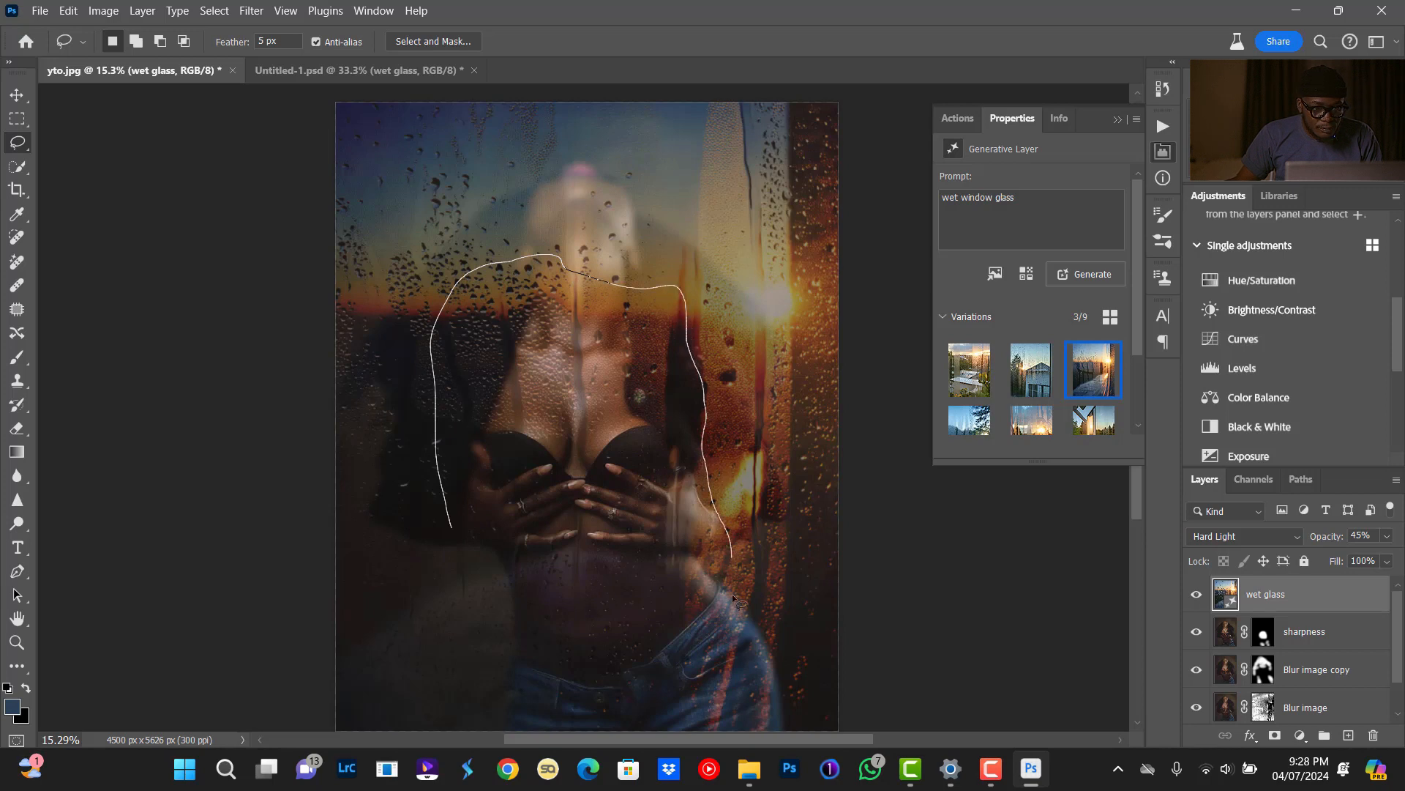
pyautogui.moveTo(707, 728)
pyautogui.mouseDown()
pyautogui.moveTo(653, 749)
pyautogui.moveTo(524, 741)
pyautogui.moveTo(469, 675)
pyautogui.moveTo(447, 538)
pyautogui.mouseUp()
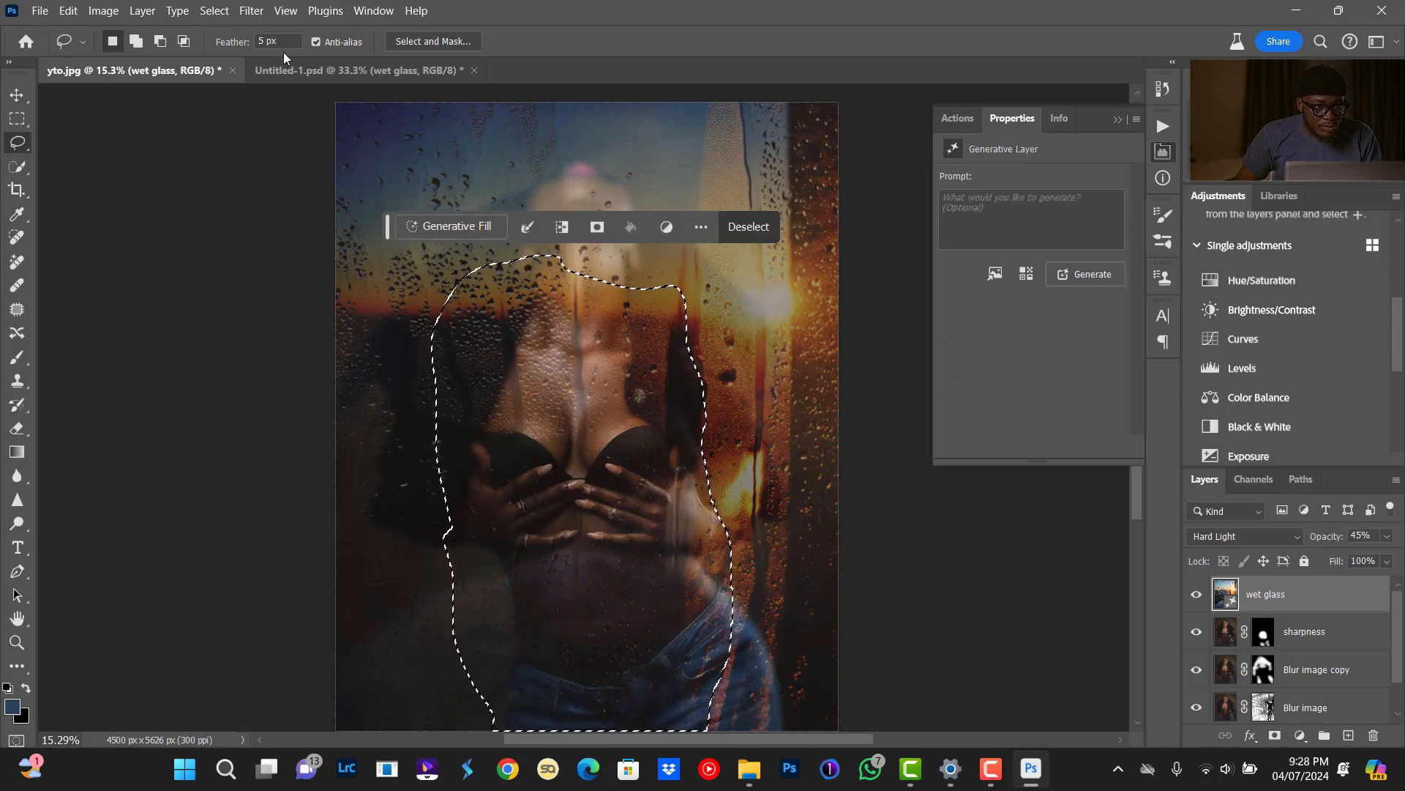
# Feather the body selection by 20 pixels and invert it so the area around the body is selected.
pyautogui.rightClick(583, 422)
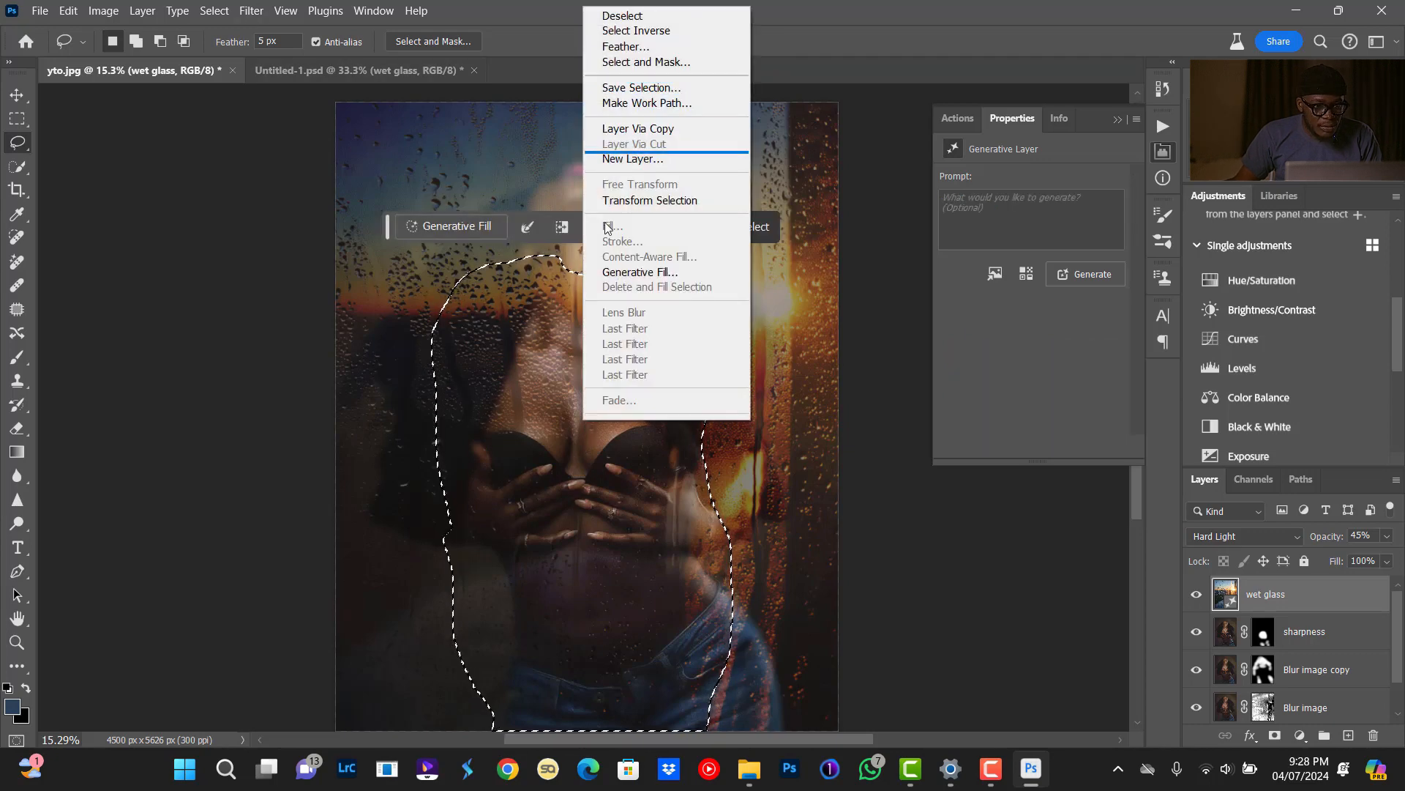
pyautogui.click(642, 47)
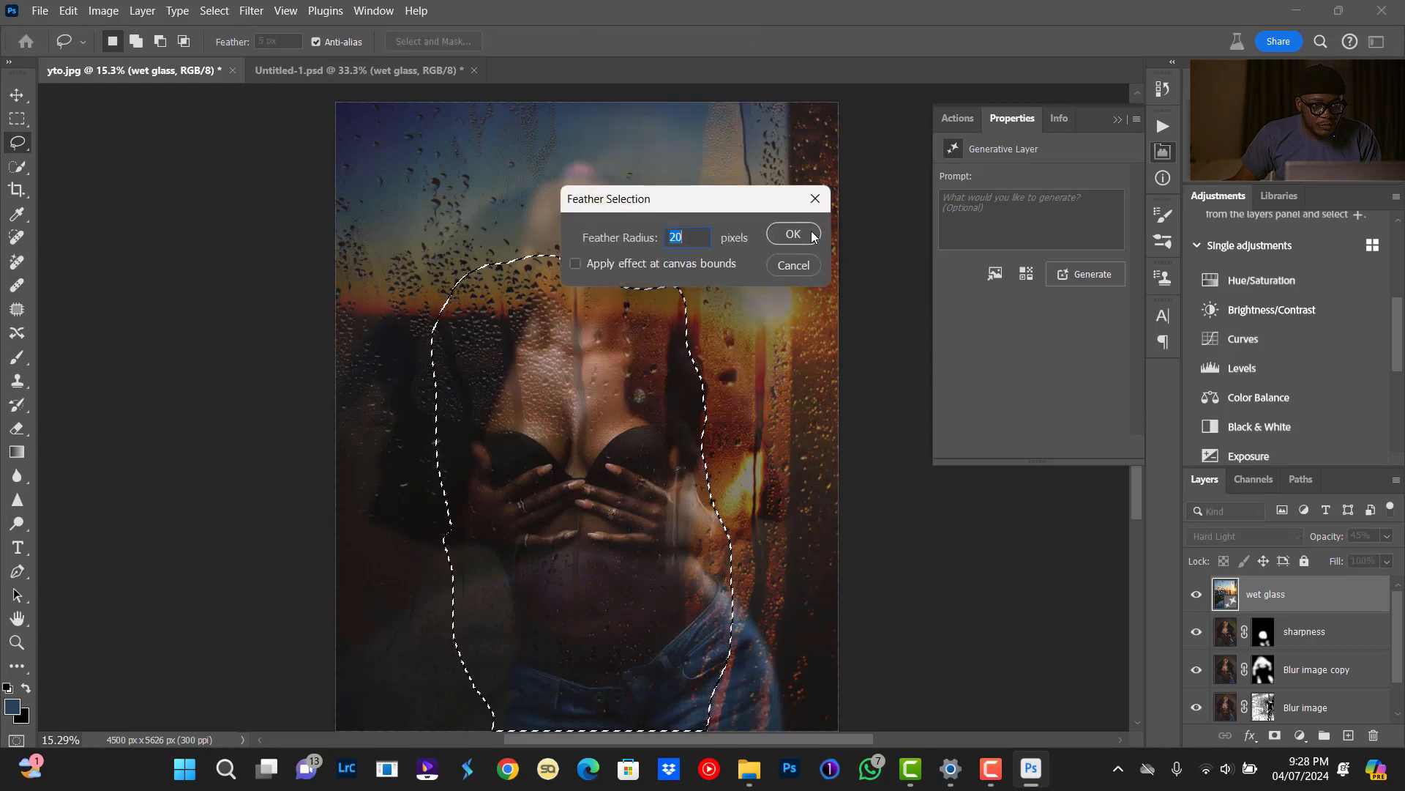
pyautogui.click(794, 234)
pyautogui.rightClick(569, 344)
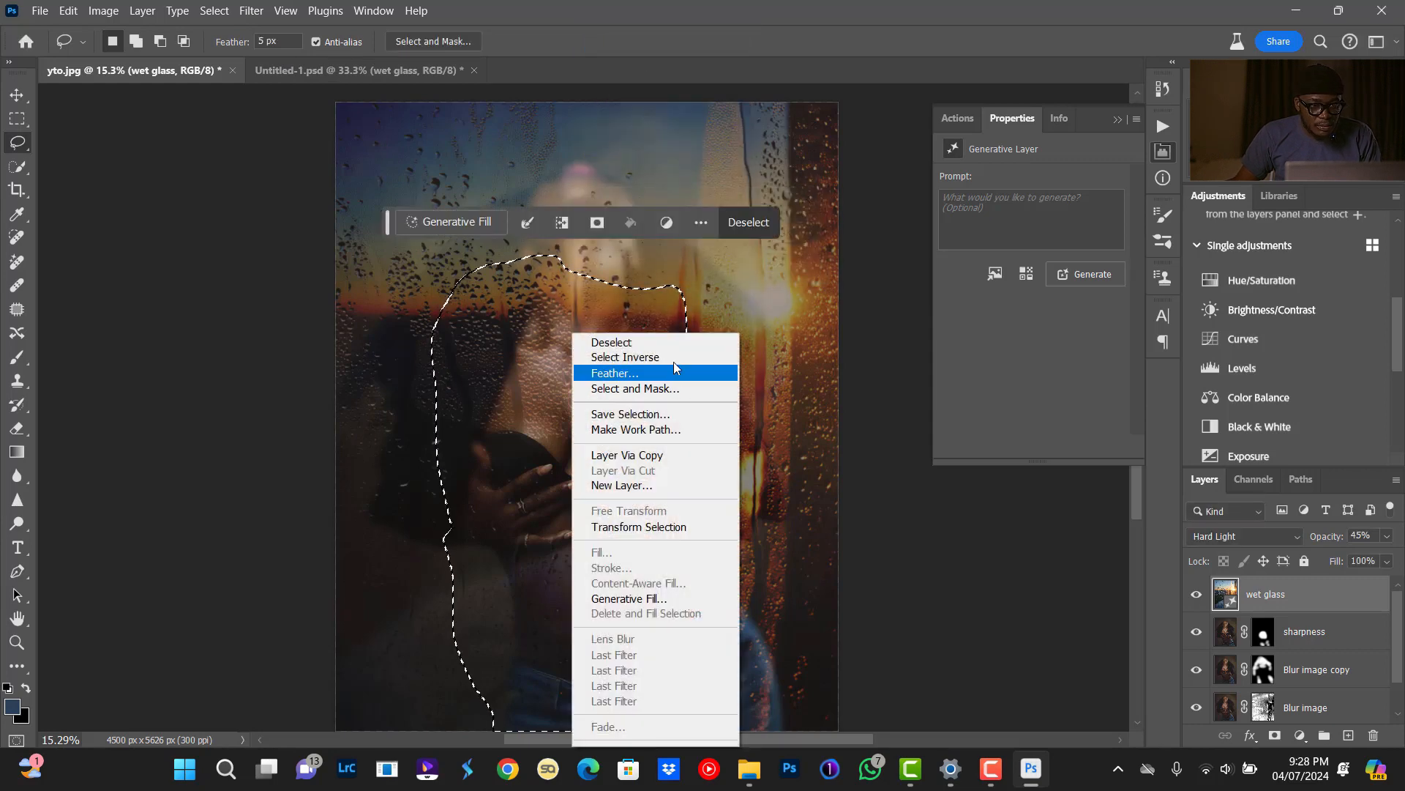
pyautogui.click(674, 361)
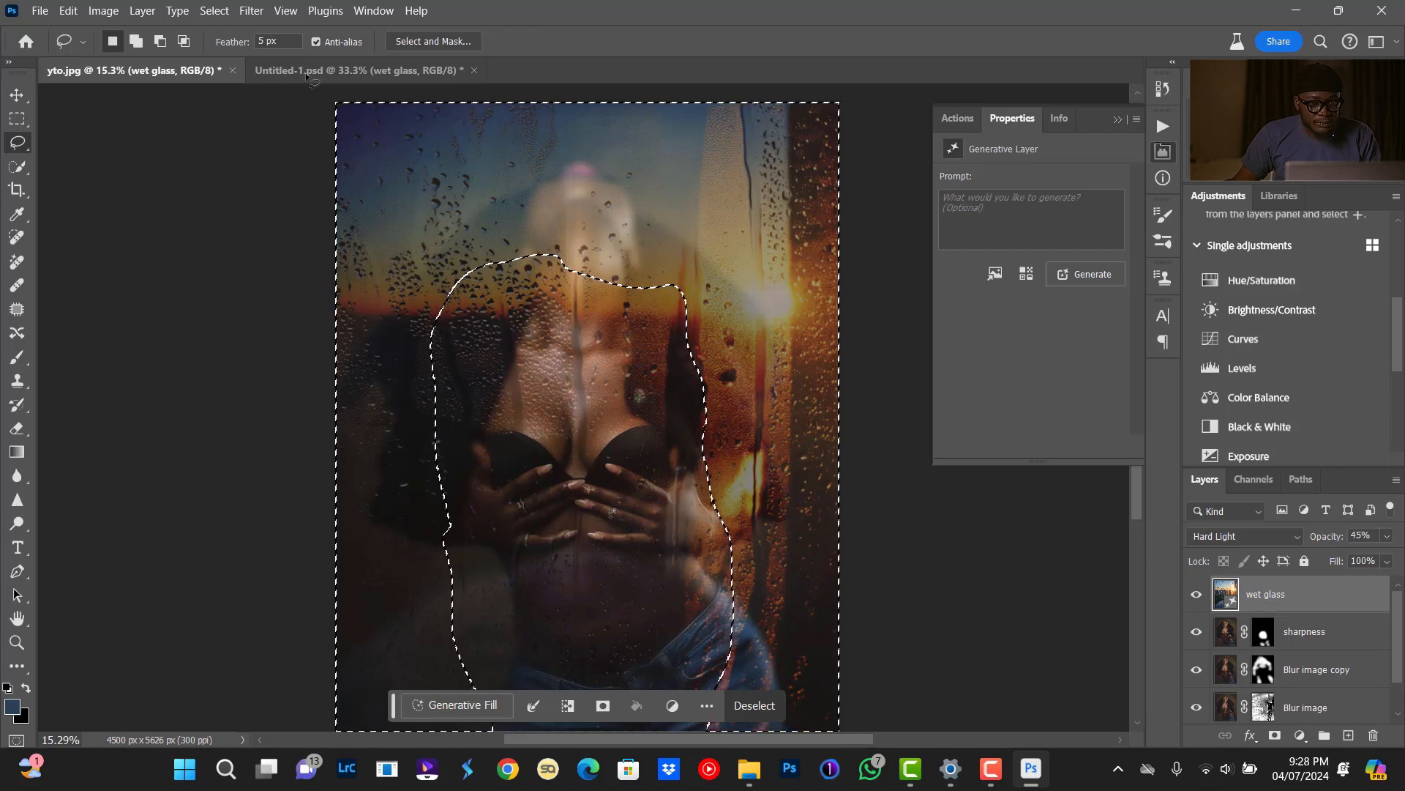
# Rasterize the wet glass generative layer so that blur filters can be applied to it.
pyautogui.click(251, 10)
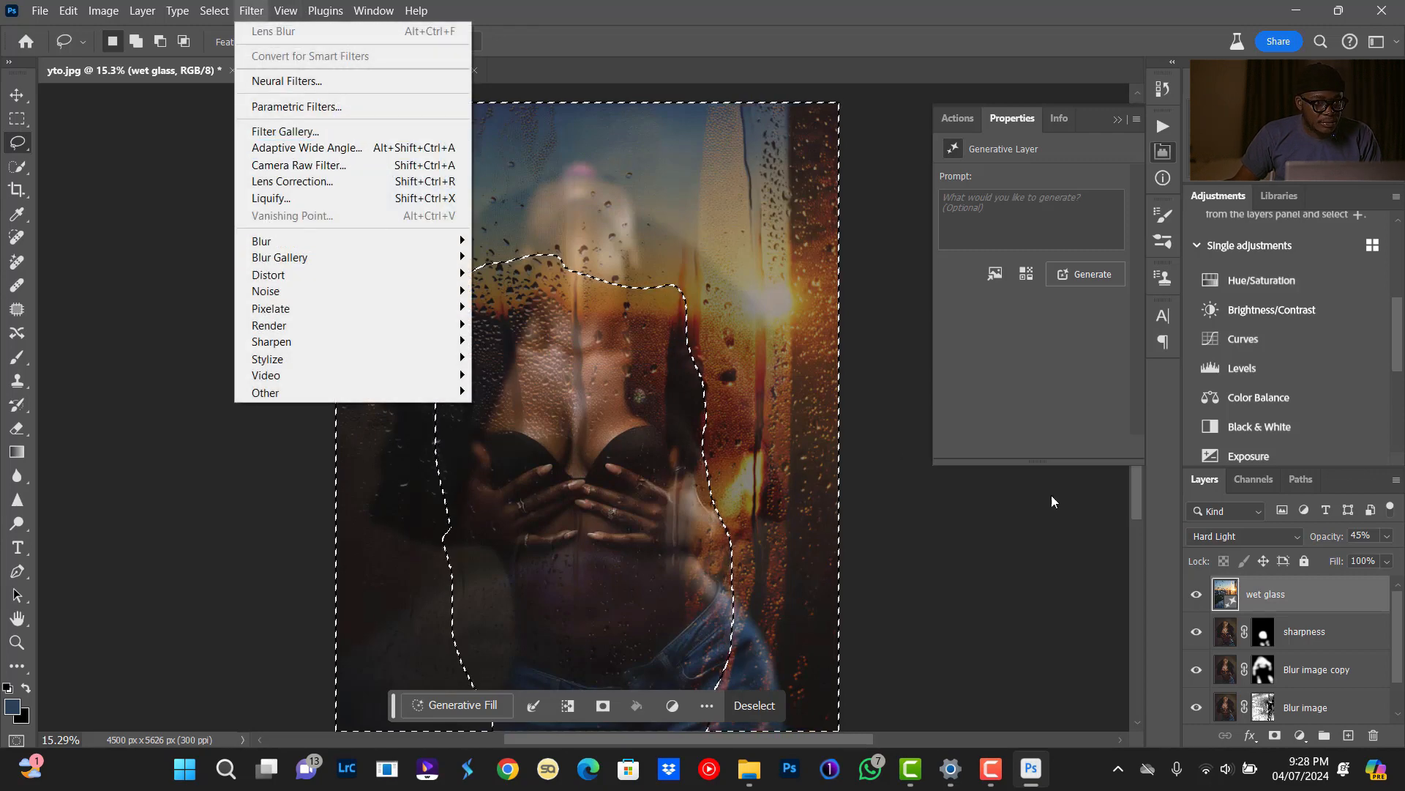
pyautogui.click(1321, 604)
pyautogui.rightClick(1333, 594)
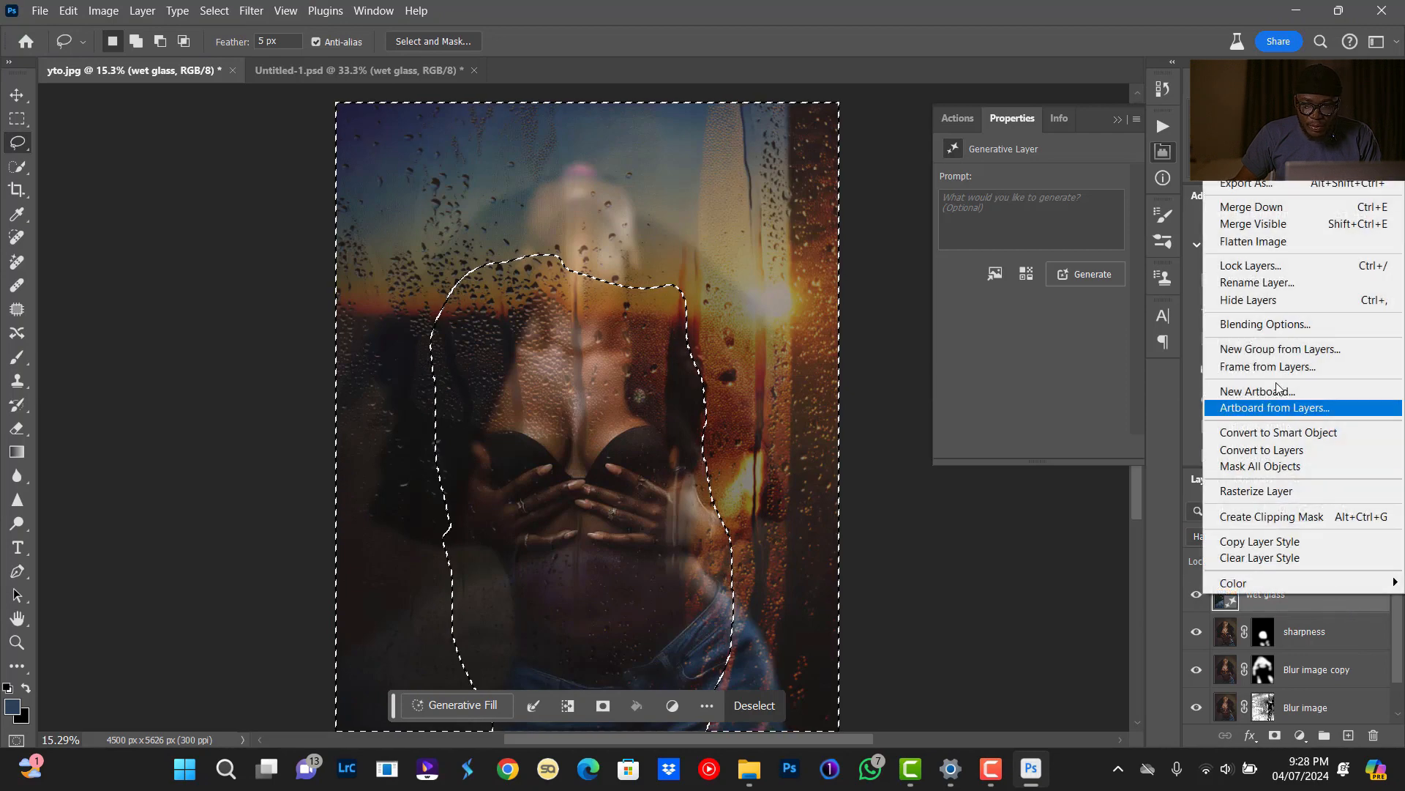
pyautogui.click(1272, 493)
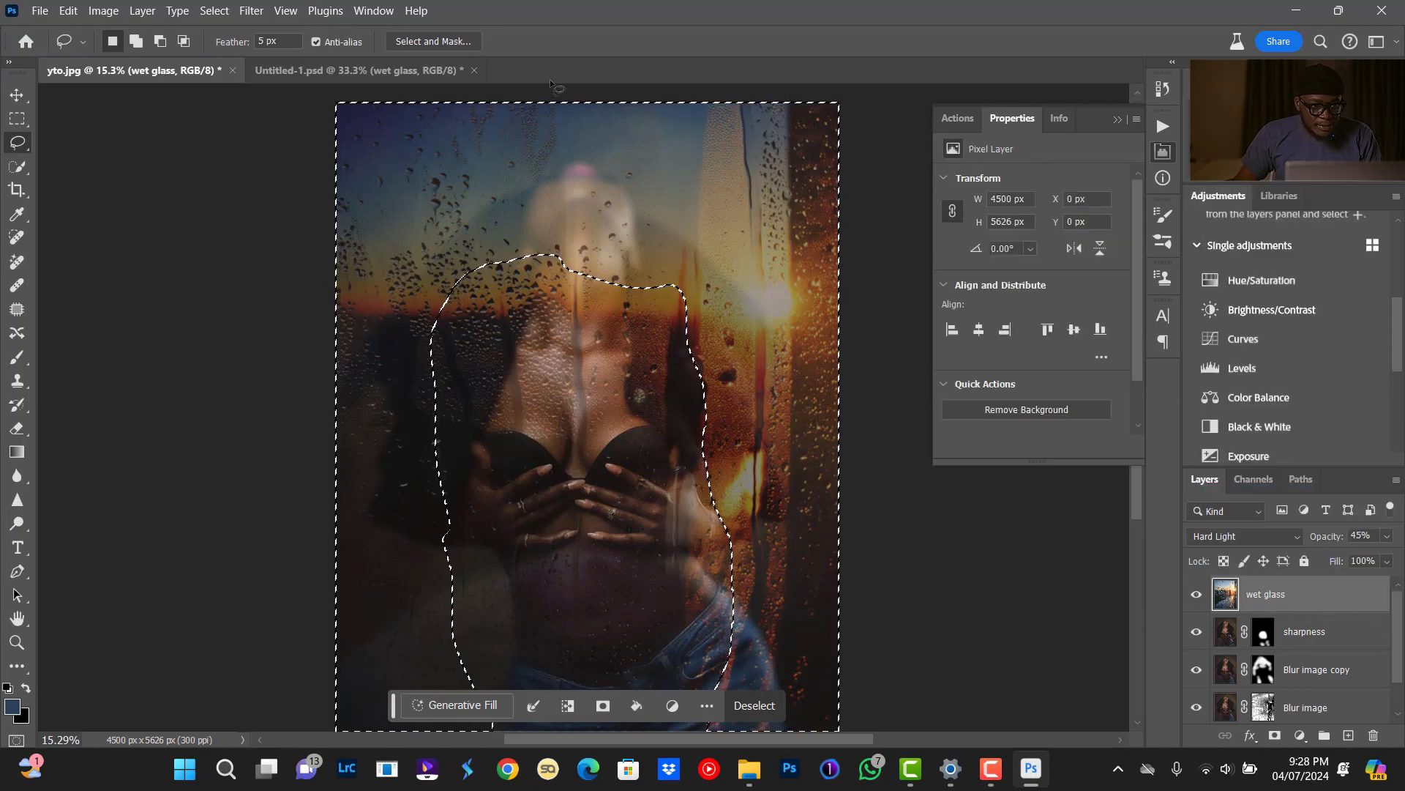
# Apply a Lens Blur with a radius of 20 and reduced blade curvature to the selected outer area of the wet glass layer.
pyautogui.click(248, 11)
pyautogui.moveTo(322, 242)
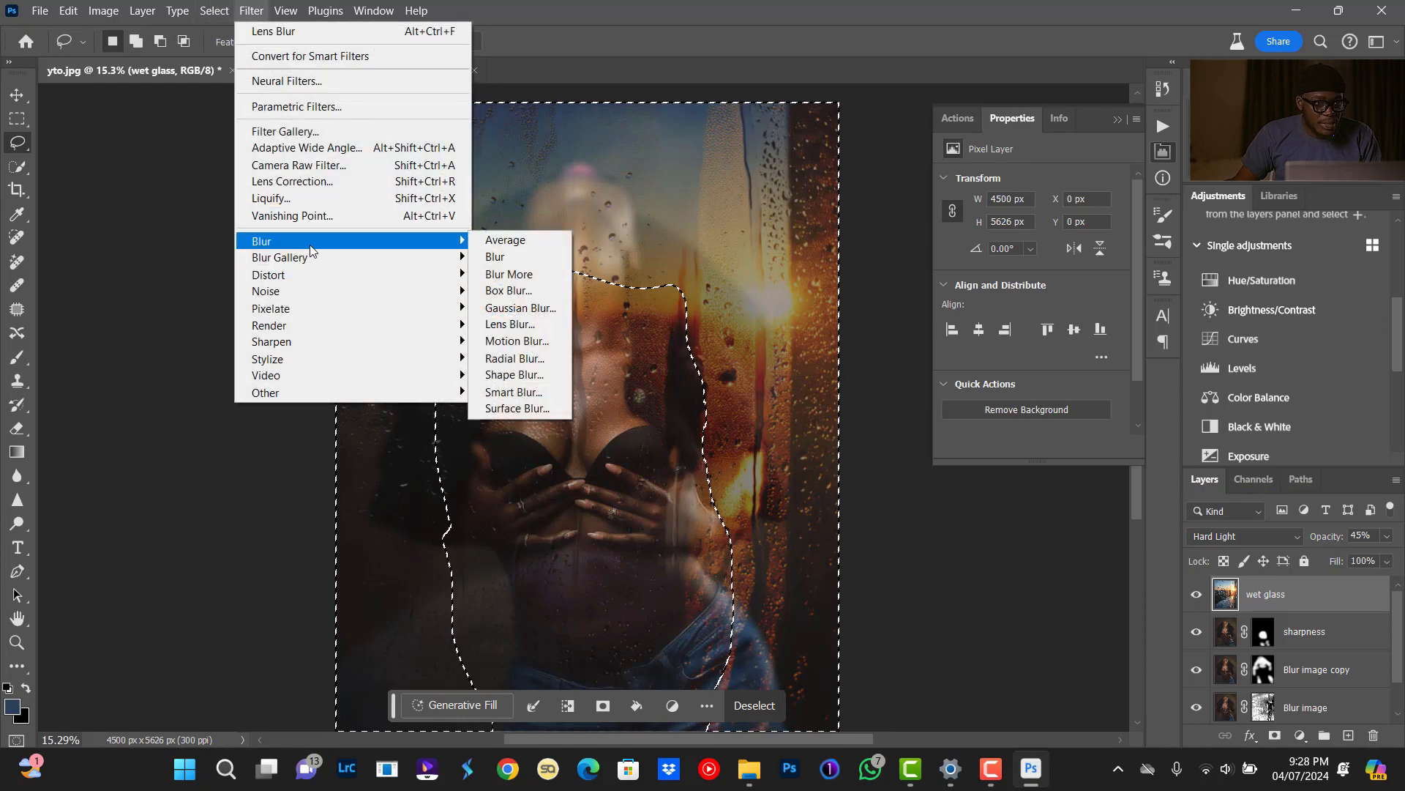
pyautogui.click(553, 329)
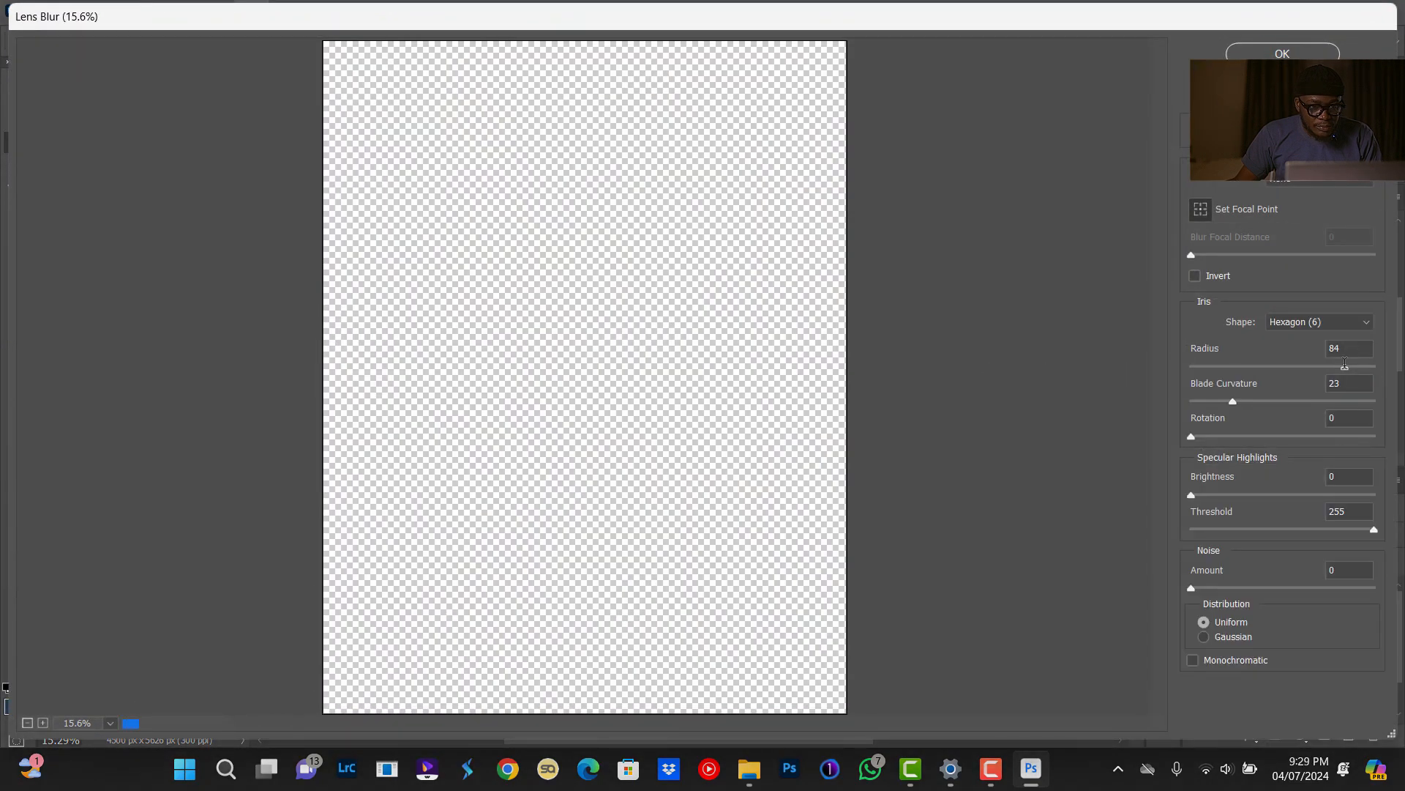
pyautogui.moveTo(1344, 368); pyautogui.dragTo(1287, 374)
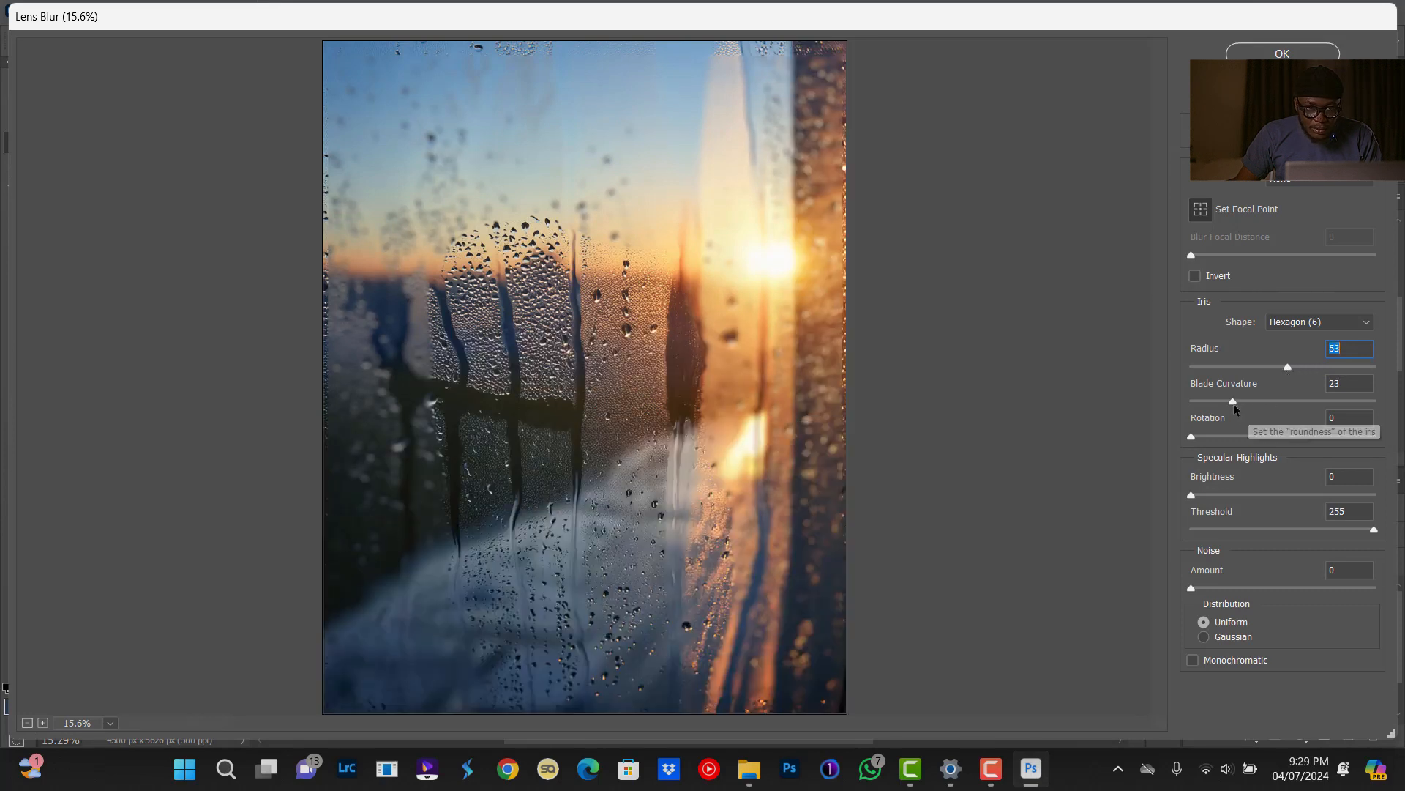
pyautogui.moveTo(1232, 402); pyautogui.dragTo(1224, 404)
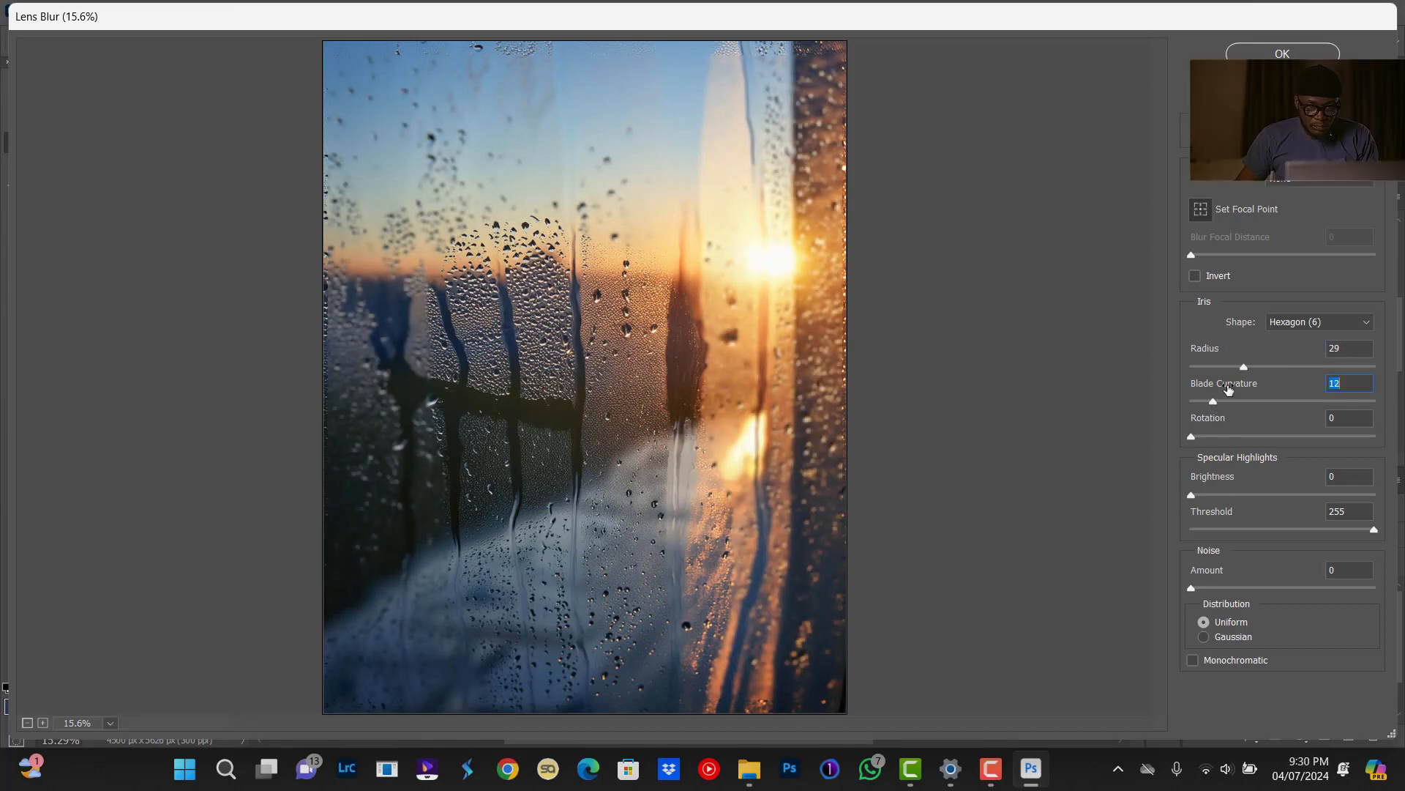
pyautogui.click(1225, 402)
pyautogui.click(1227, 367)
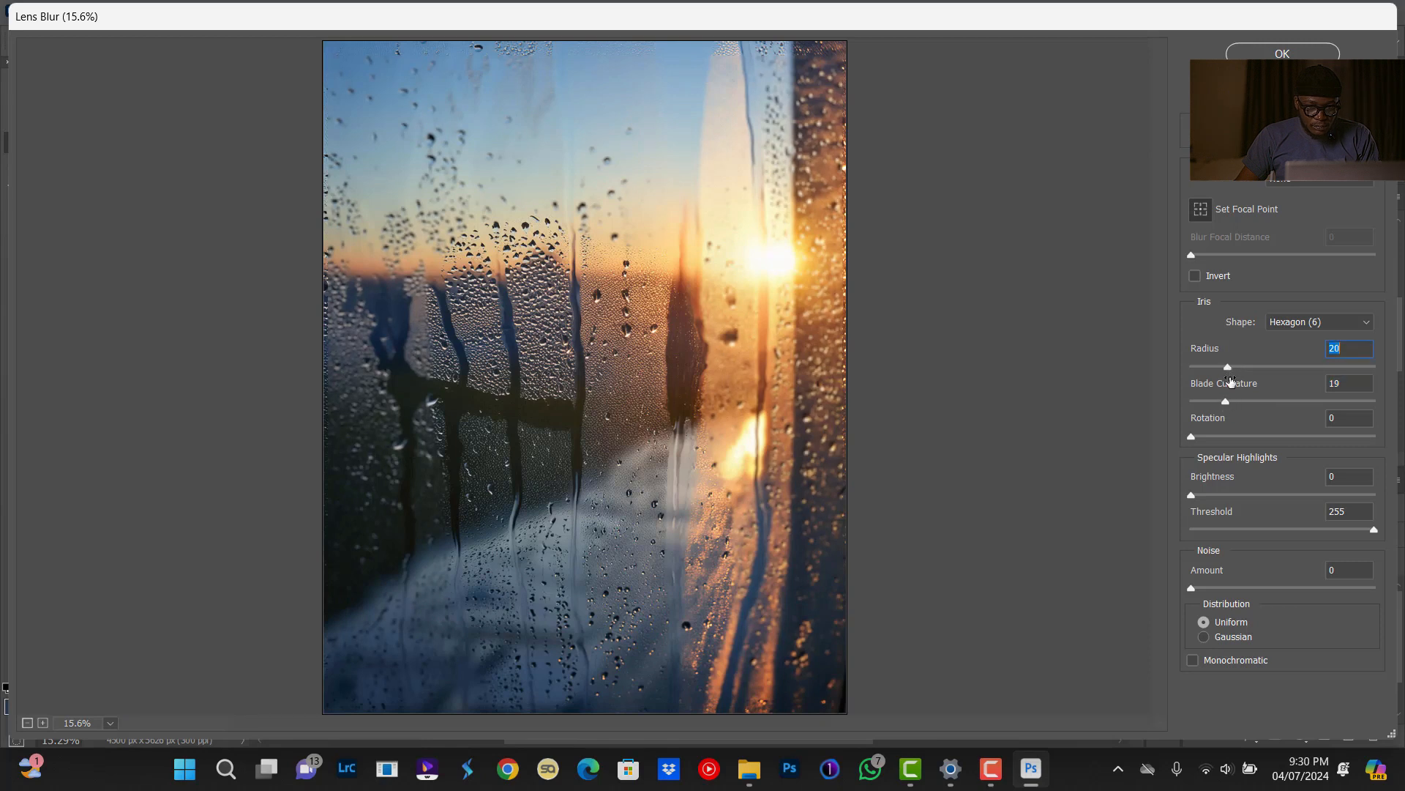
pyautogui.click(1215, 401)
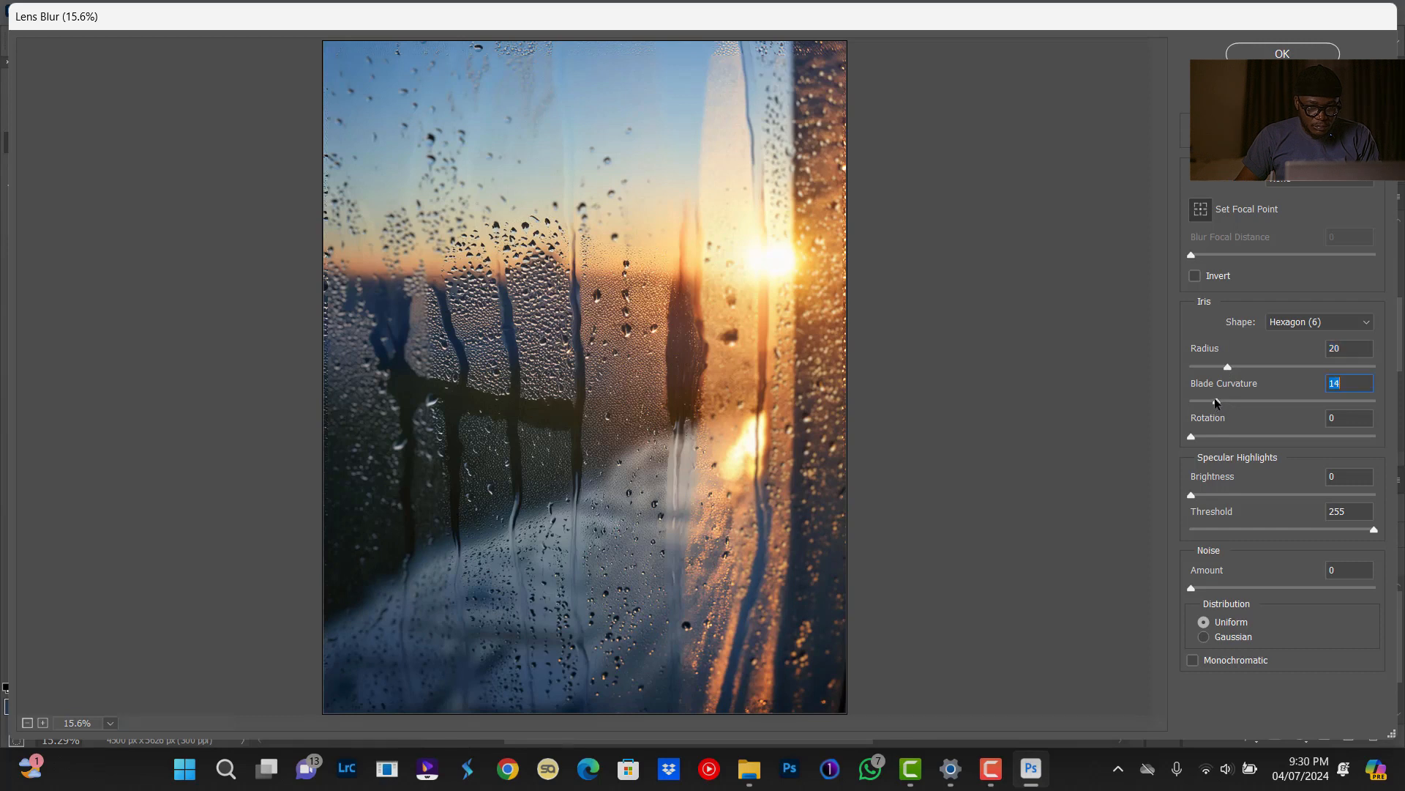
pyautogui.moveTo(1216, 402); pyautogui.dragTo(1209, 401)
pyautogui.click(1294, 55)
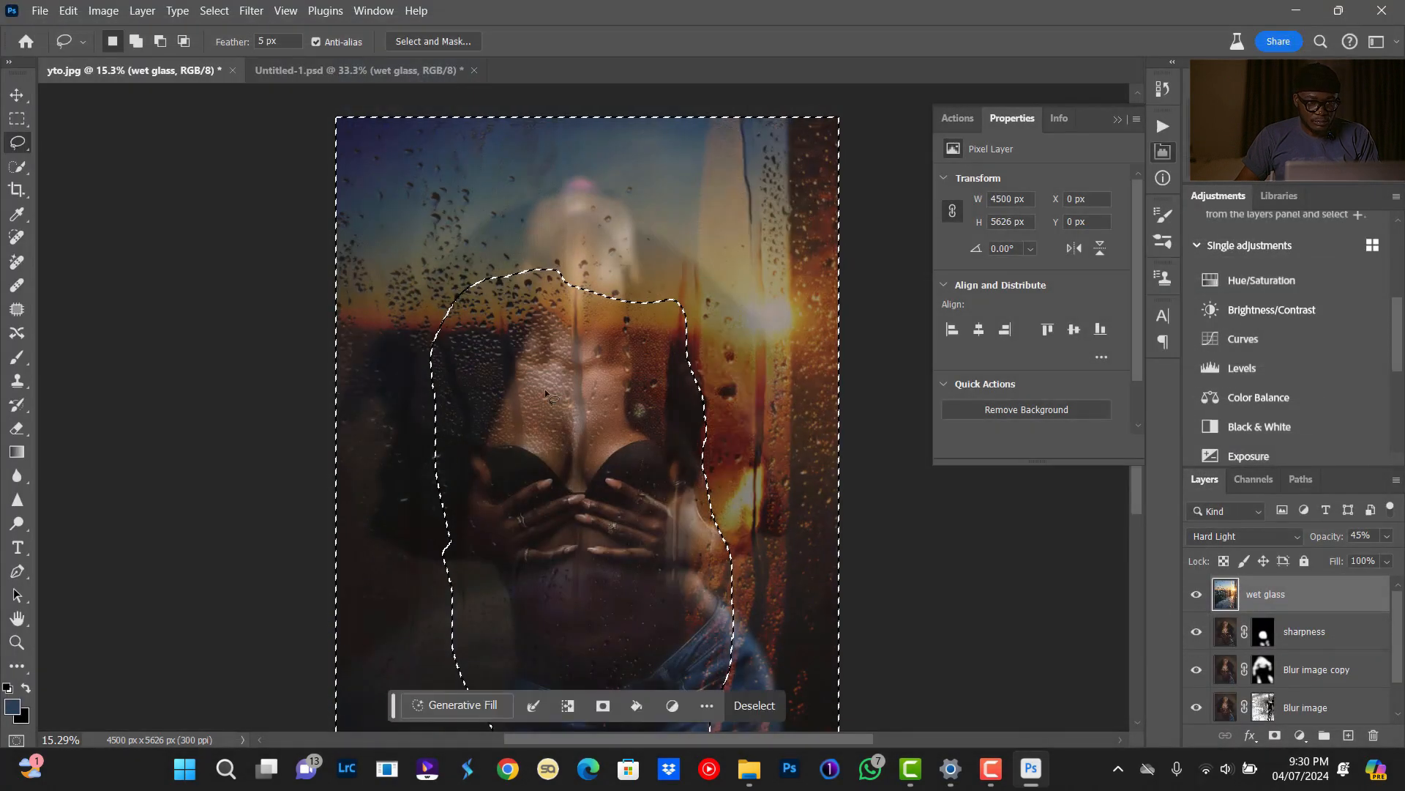
# Clear the selection and check the blurred wet glass over the whole image.
pyautogui.hotkey('ctrl', 'd')
pyautogui.scroll(-4, 552, 336)
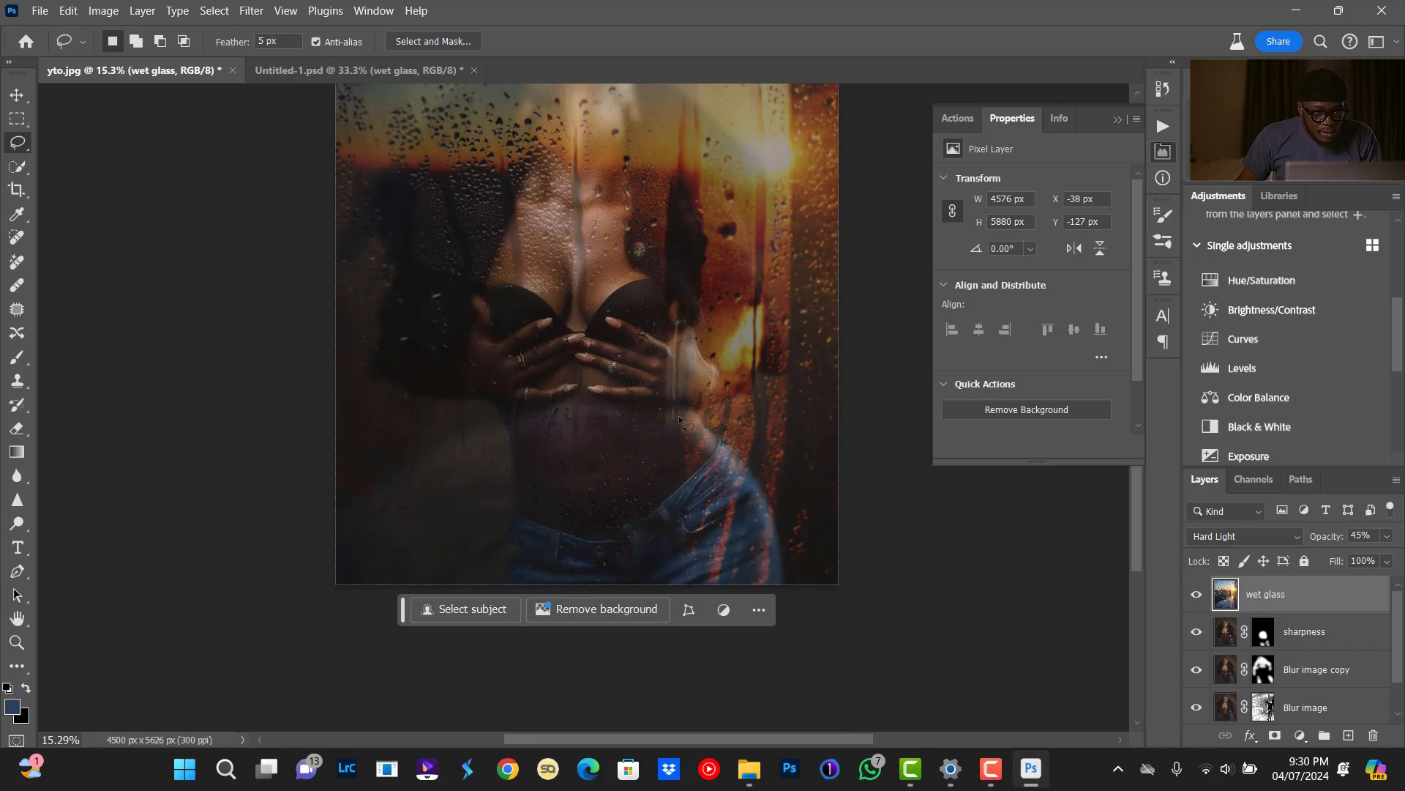
pyautogui.scroll(3, 678, 417)
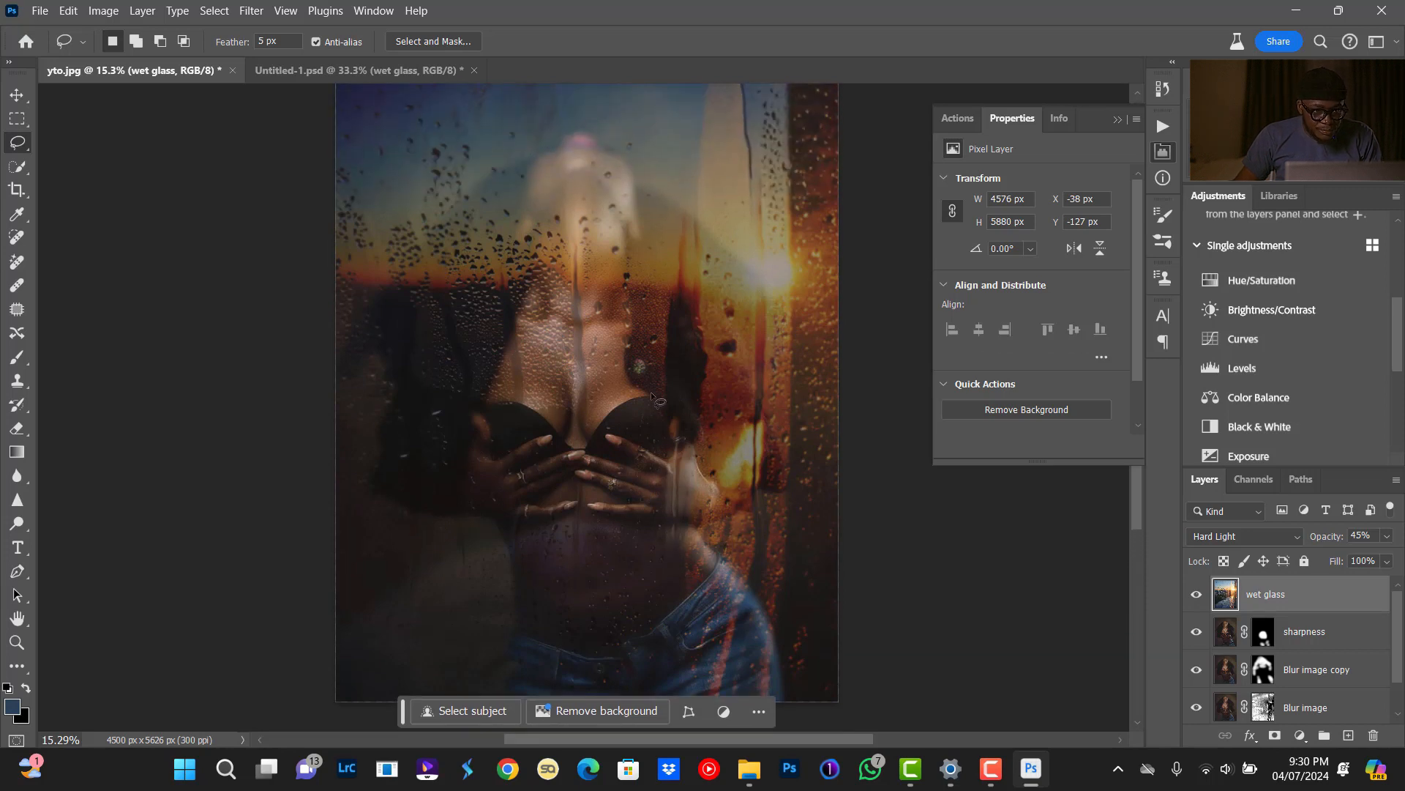
pyautogui.scroll(1, 652, 396)
pyautogui.hotkey('ctrl', '-')
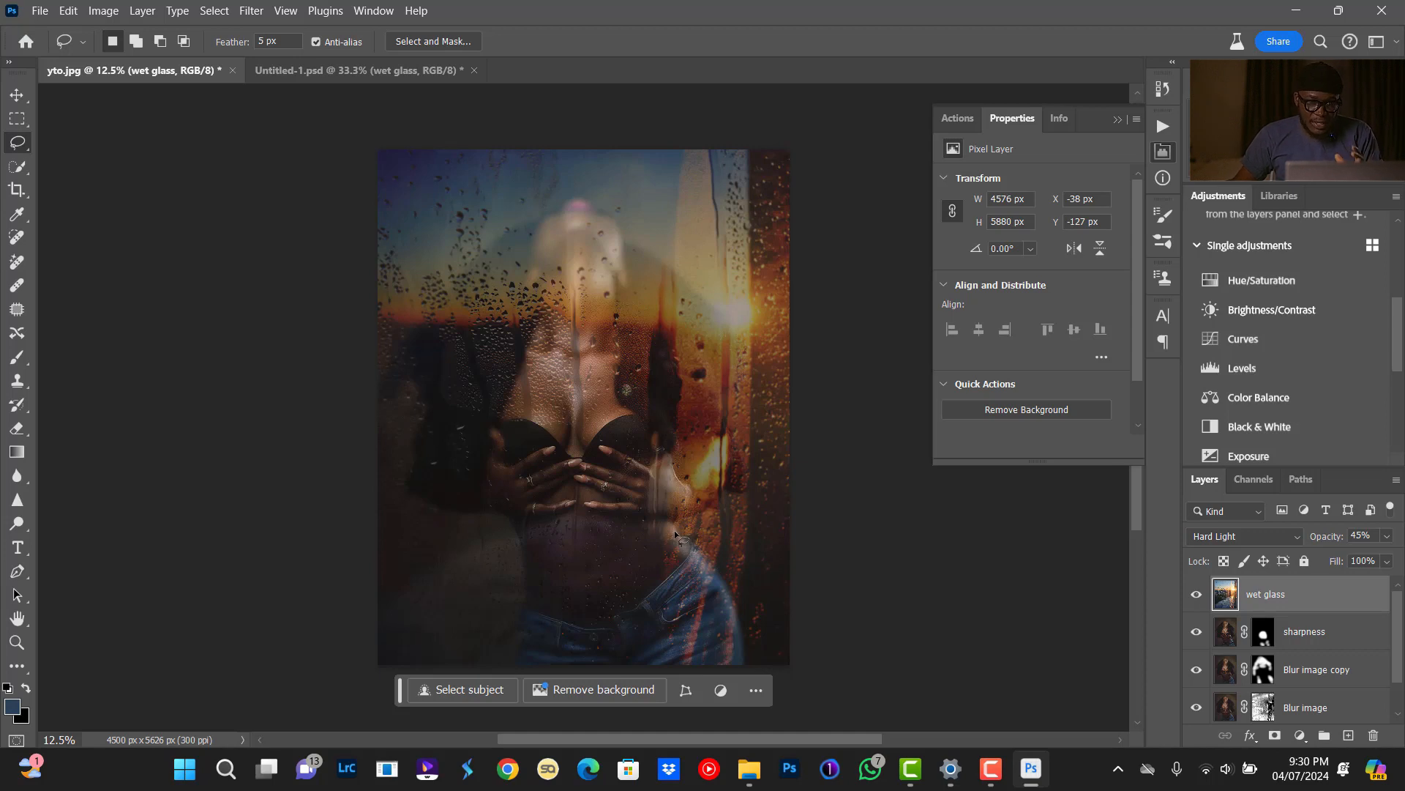
# Add a Hue/Saturation adjustment layer above the wet glass layer and set its saturation to -47.
pyautogui.click(1300, 736)
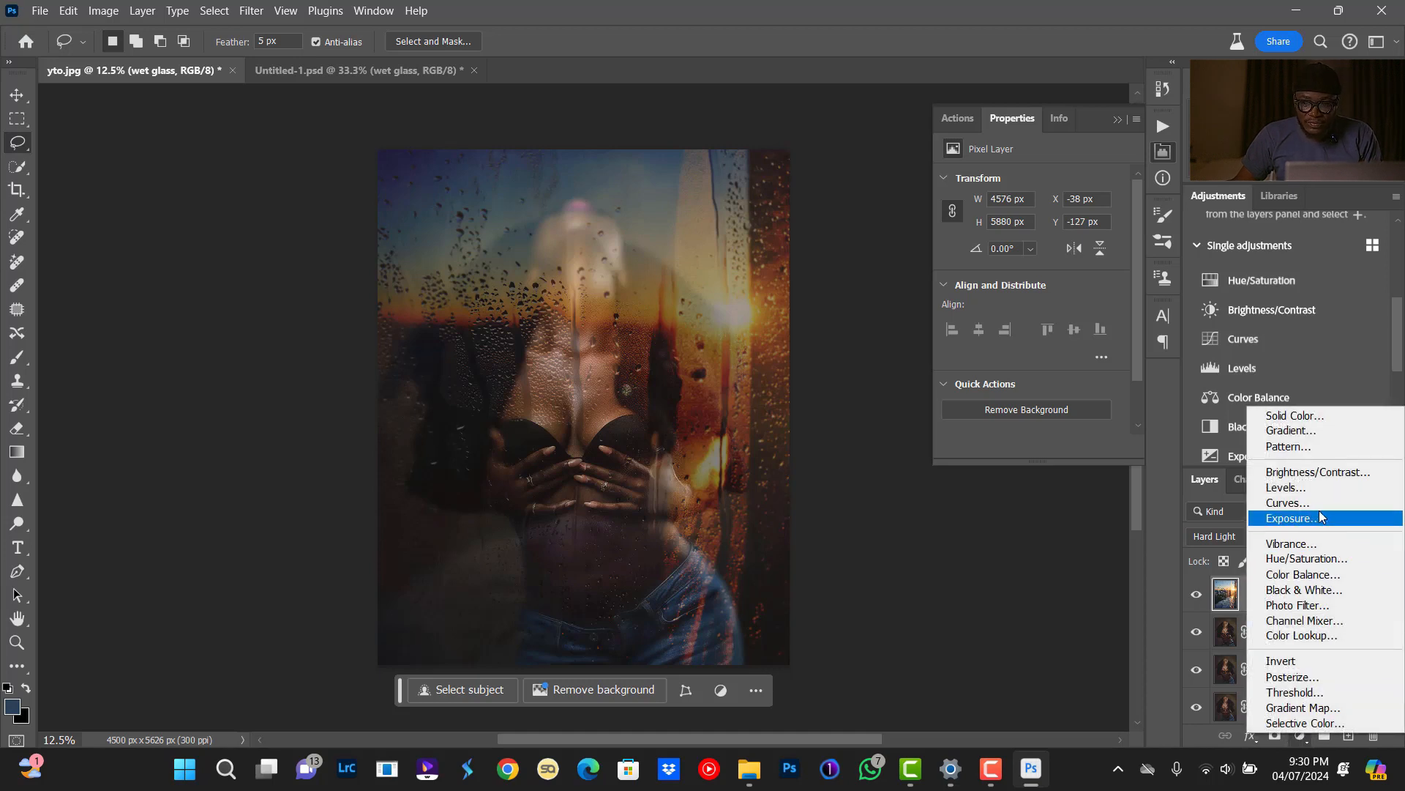
pyautogui.click(1306, 560)
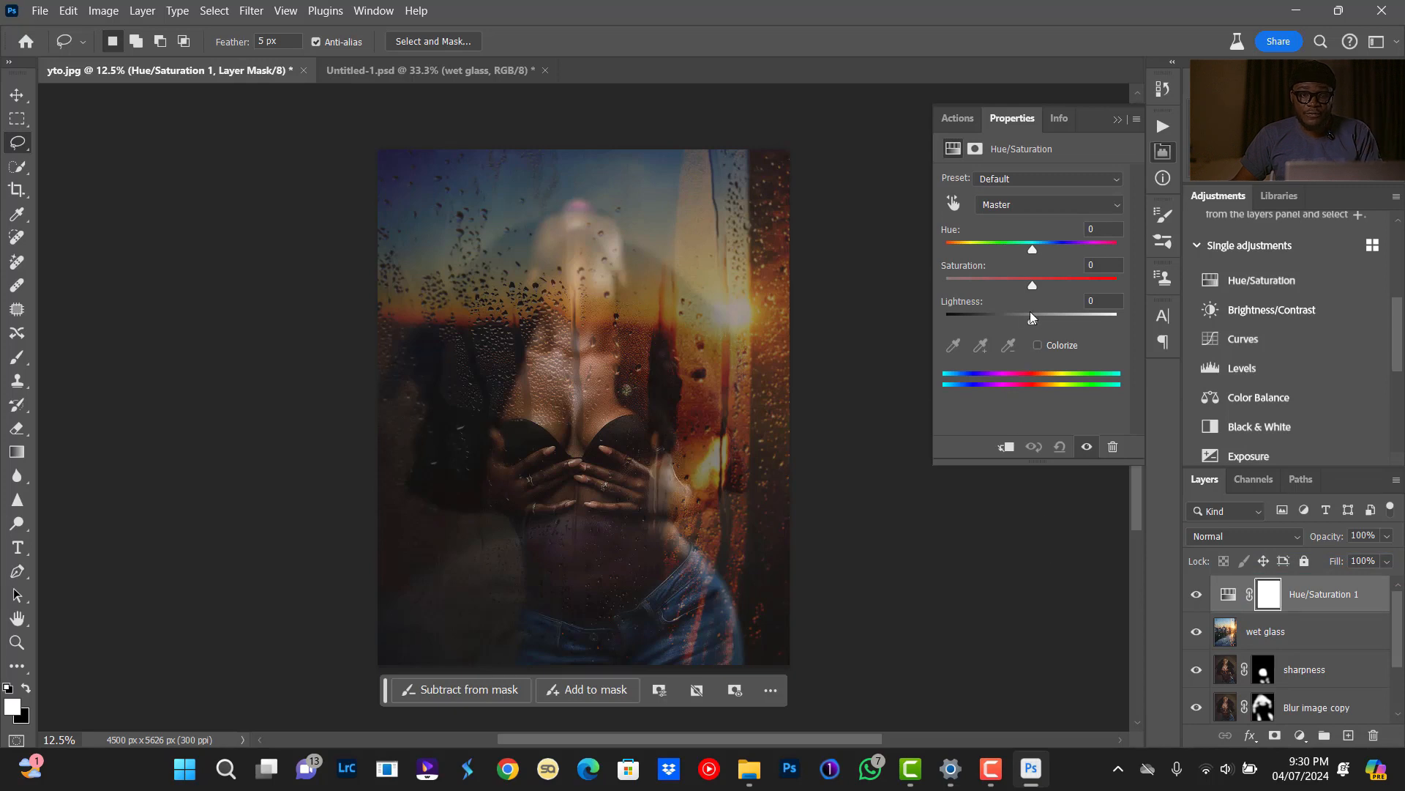
pyautogui.moveTo(1034, 283)
pyautogui.mouseDown()
pyautogui.moveTo(1000, 286)
pyautogui.moveTo(1017, 287)
pyautogui.mouseUp()
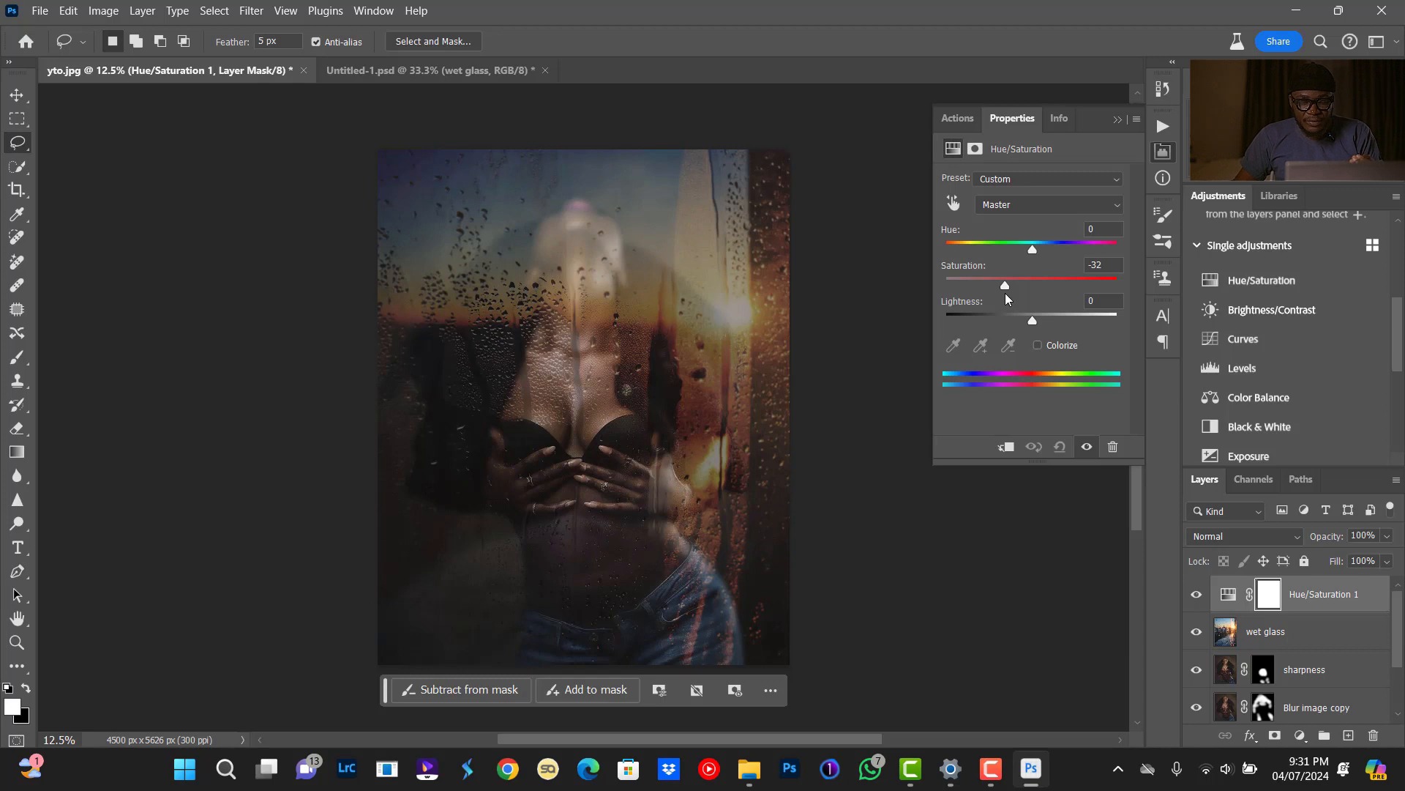
pyautogui.moveTo(1006, 294); pyautogui.dragTo(991, 289)
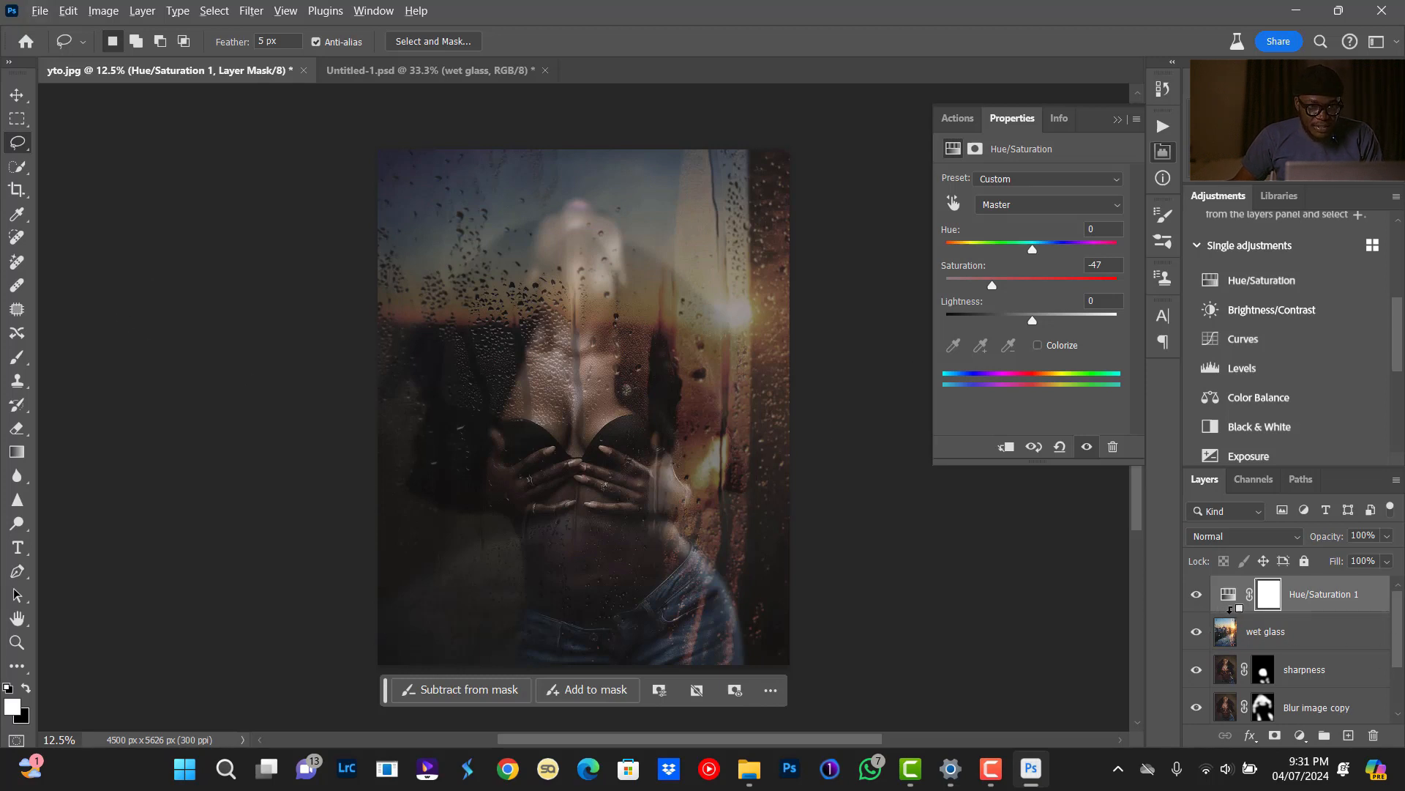
# Clip the Hue/Saturation adjustment to the wet glass layer and compare the image with and without it.
pyautogui.keyDown('alt'); pyautogui.click(1231, 612); pyautogui.keyUp('alt')
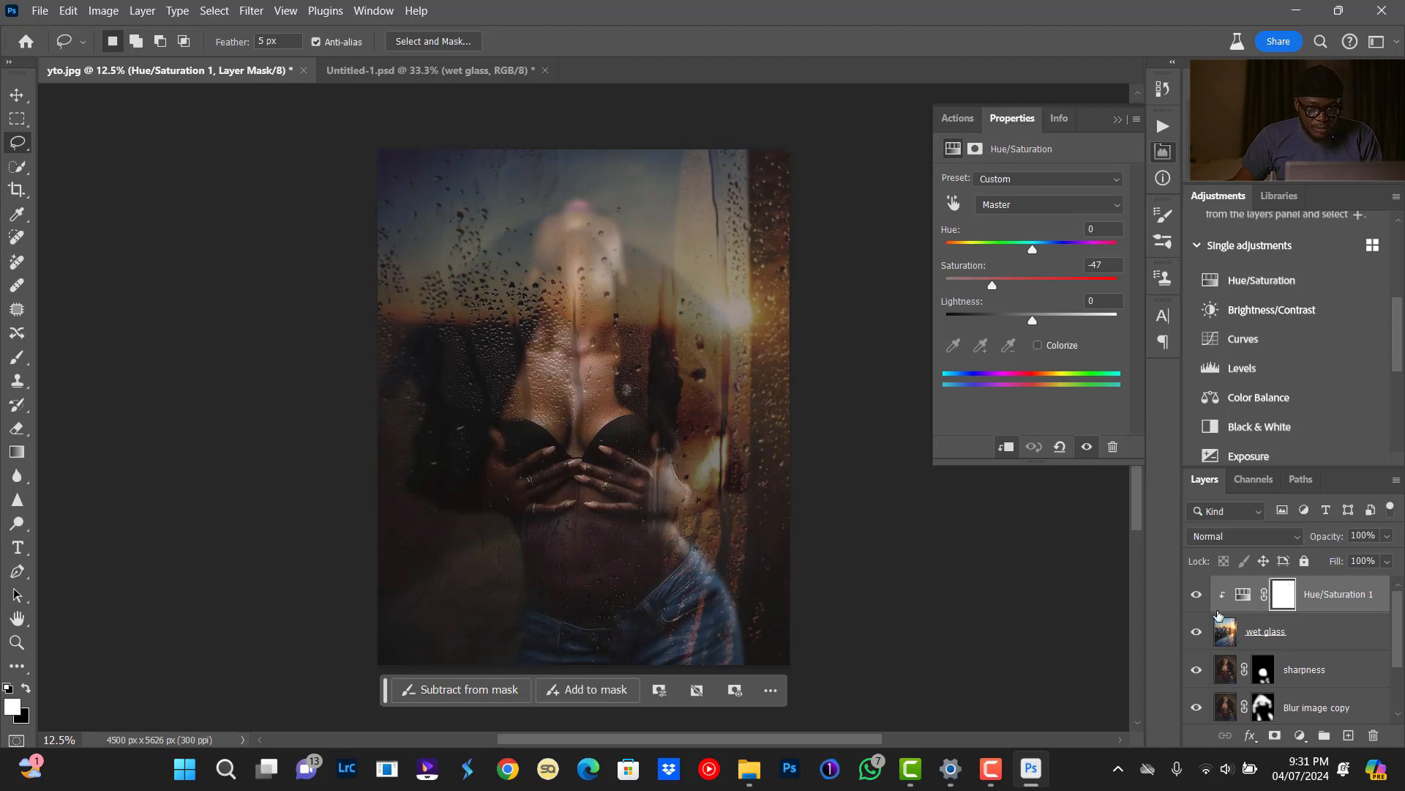
pyautogui.click(1196, 595)
pyautogui.click(1196, 595)
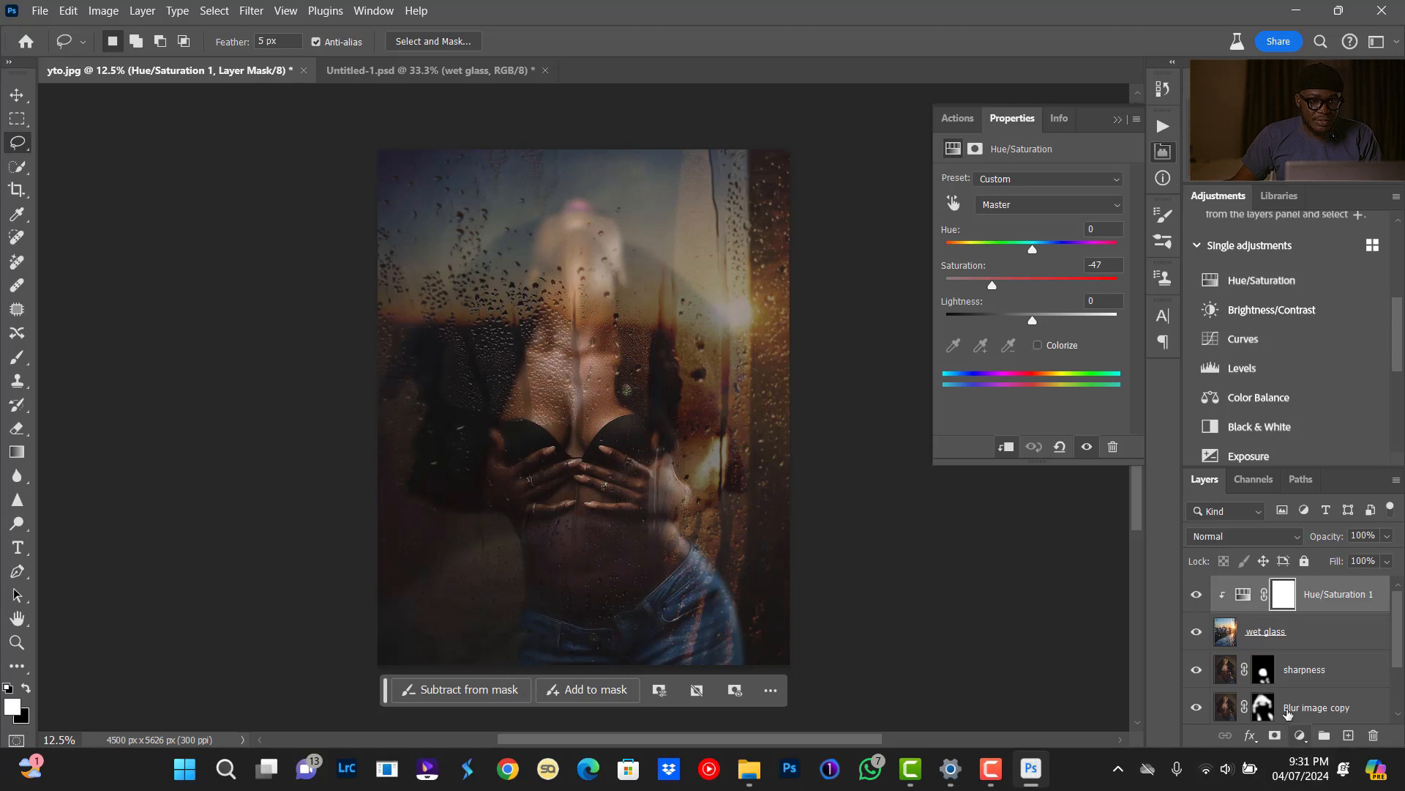
# Add a Channel Mixer adjustment layer and set its Red output channel to Red +76, Green +20 and Blue -7.
pyautogui.click(1300, 735)
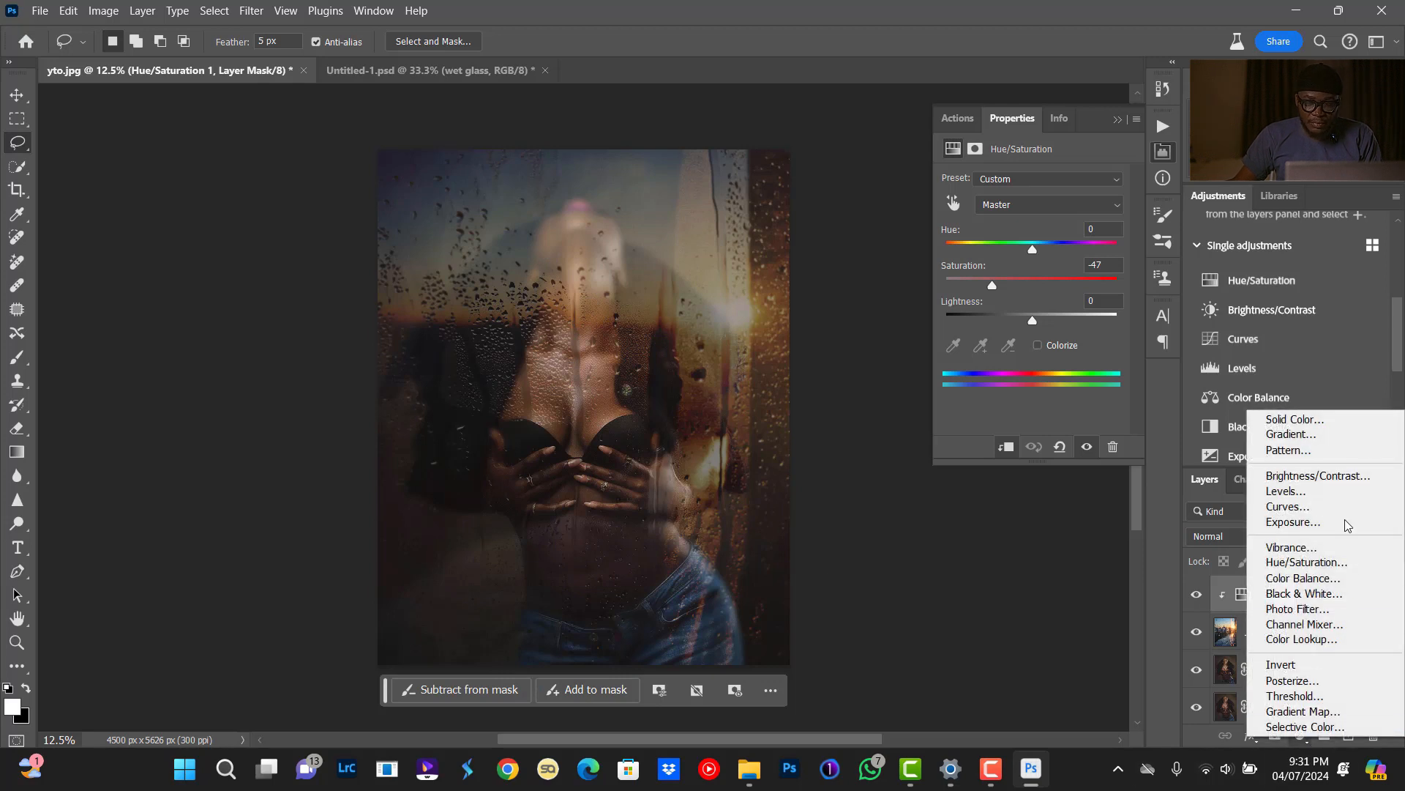
pyautogui.click(1306, 624)
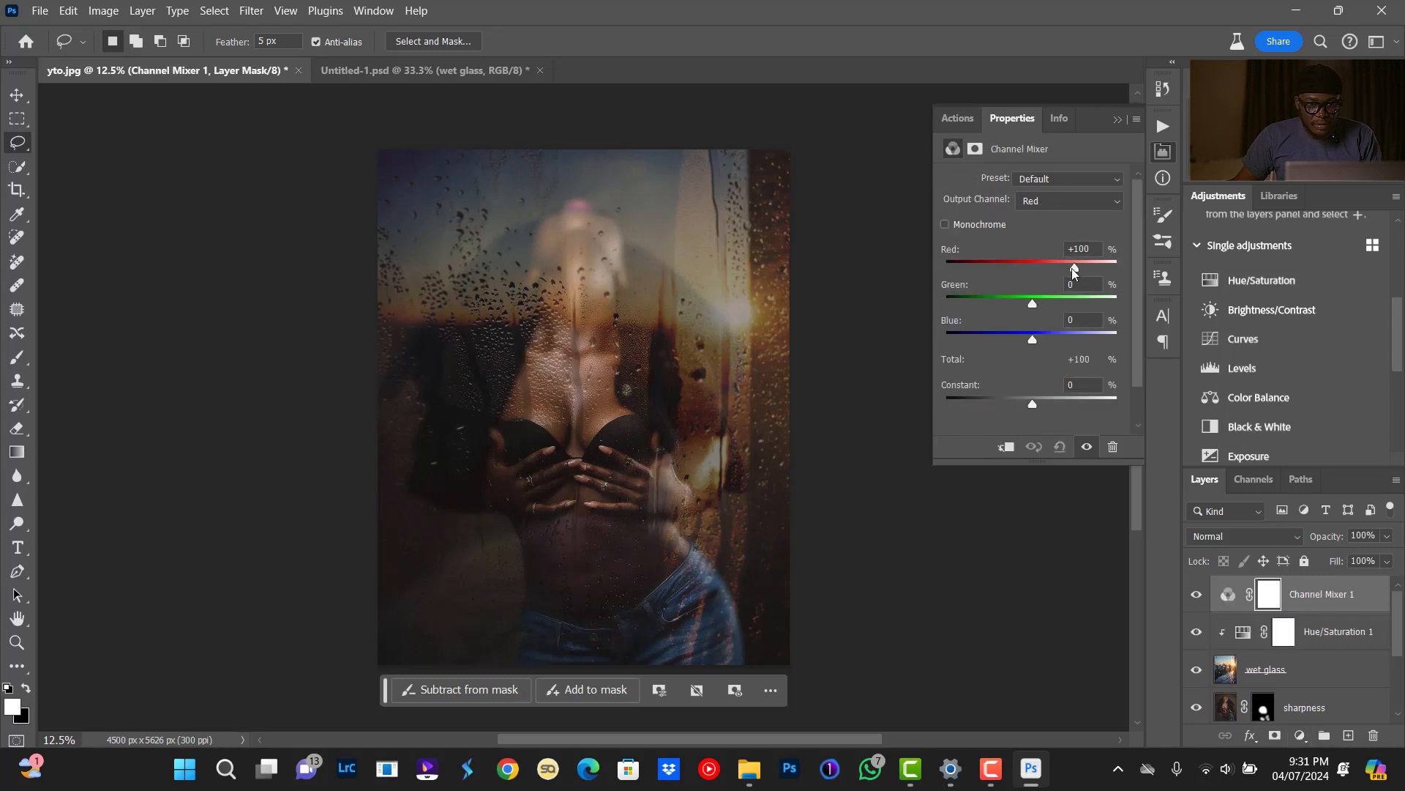
pyautogui.moveTo(1073, 272); pyautogui.dragTo(1031, 352)
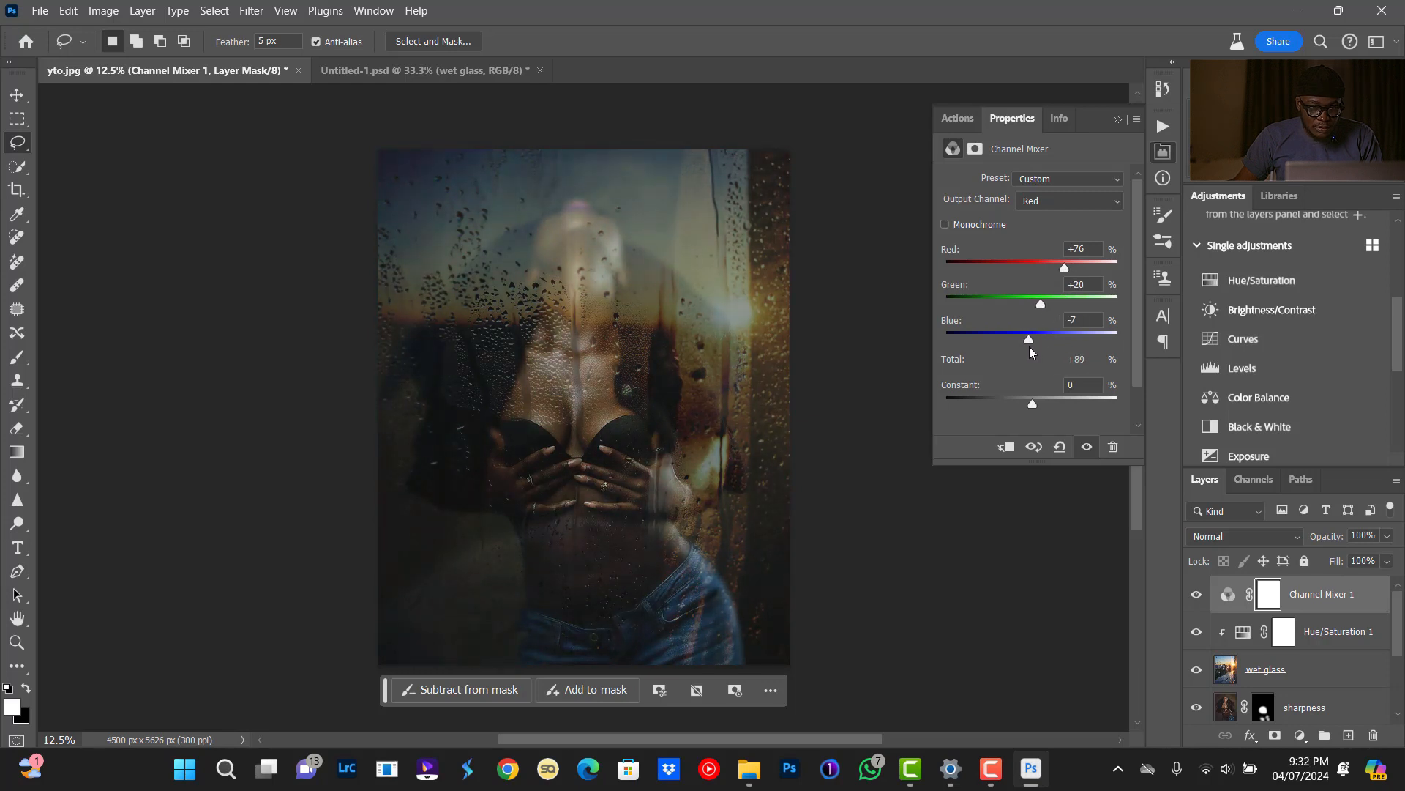
# In the Channel Mixer's Blue output channel, set Blue to +129 and Green to +5.
pyautogui.click(1062, 204)
pyautogui.click(1045, 253)
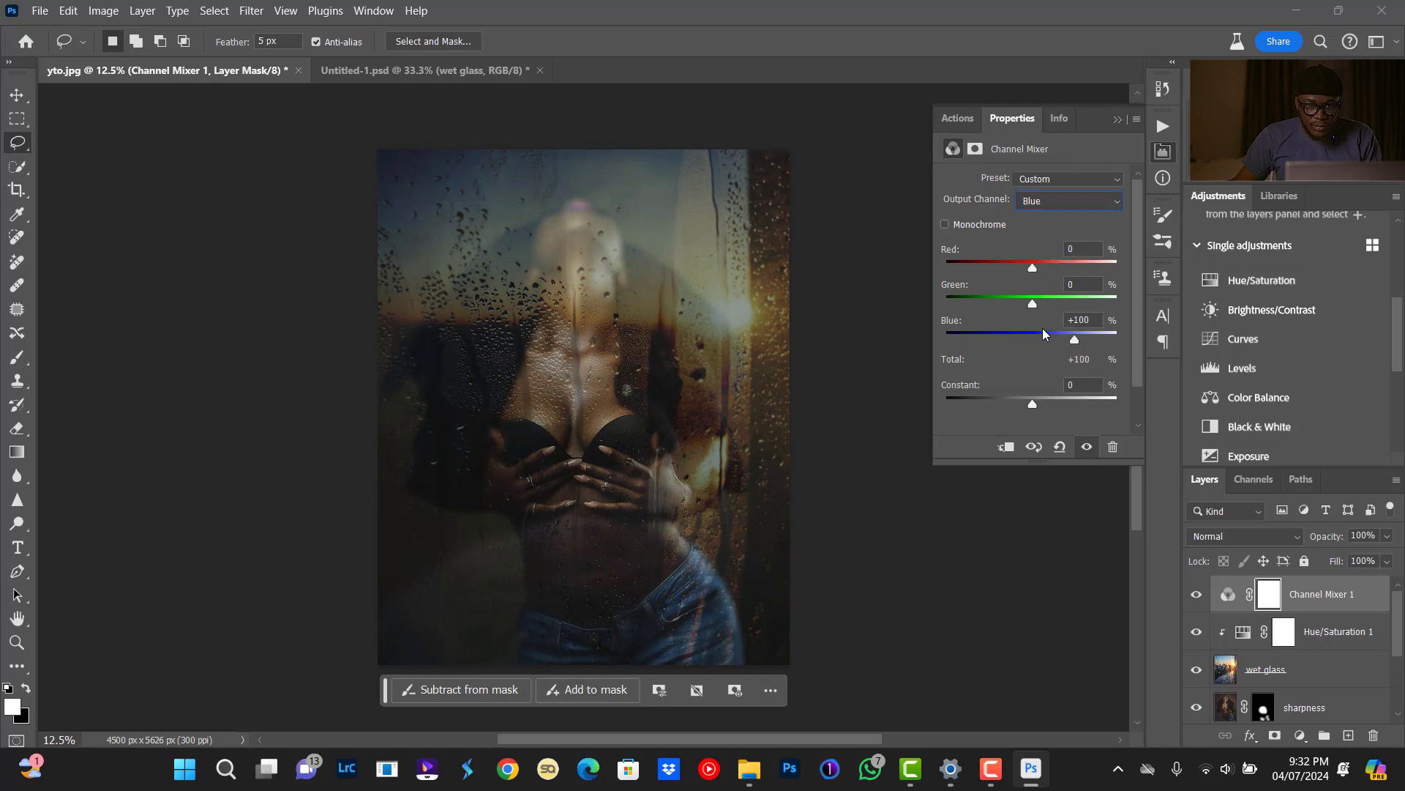
pyautogui.moveTo(1074, 341); pyautogui.dragTo(1086, 351)
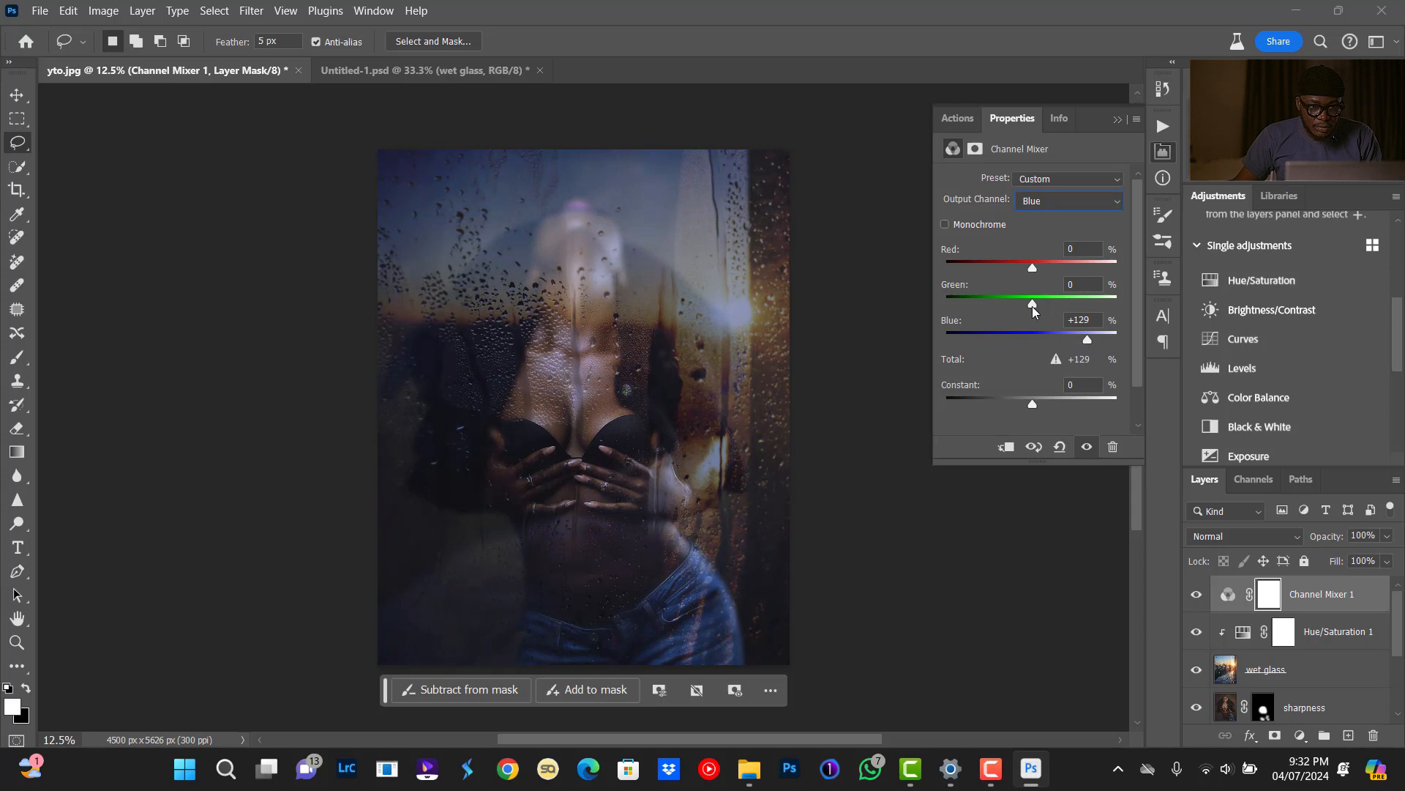
pyautogui.moveTo(1033, 305); pyautogui.dragTo(1033, 313)
# Set the Channel Mixer's Green output channel to Red +10, Green +102, Blue +5 and Constant -7.
pyautogui.click(1050, 201)
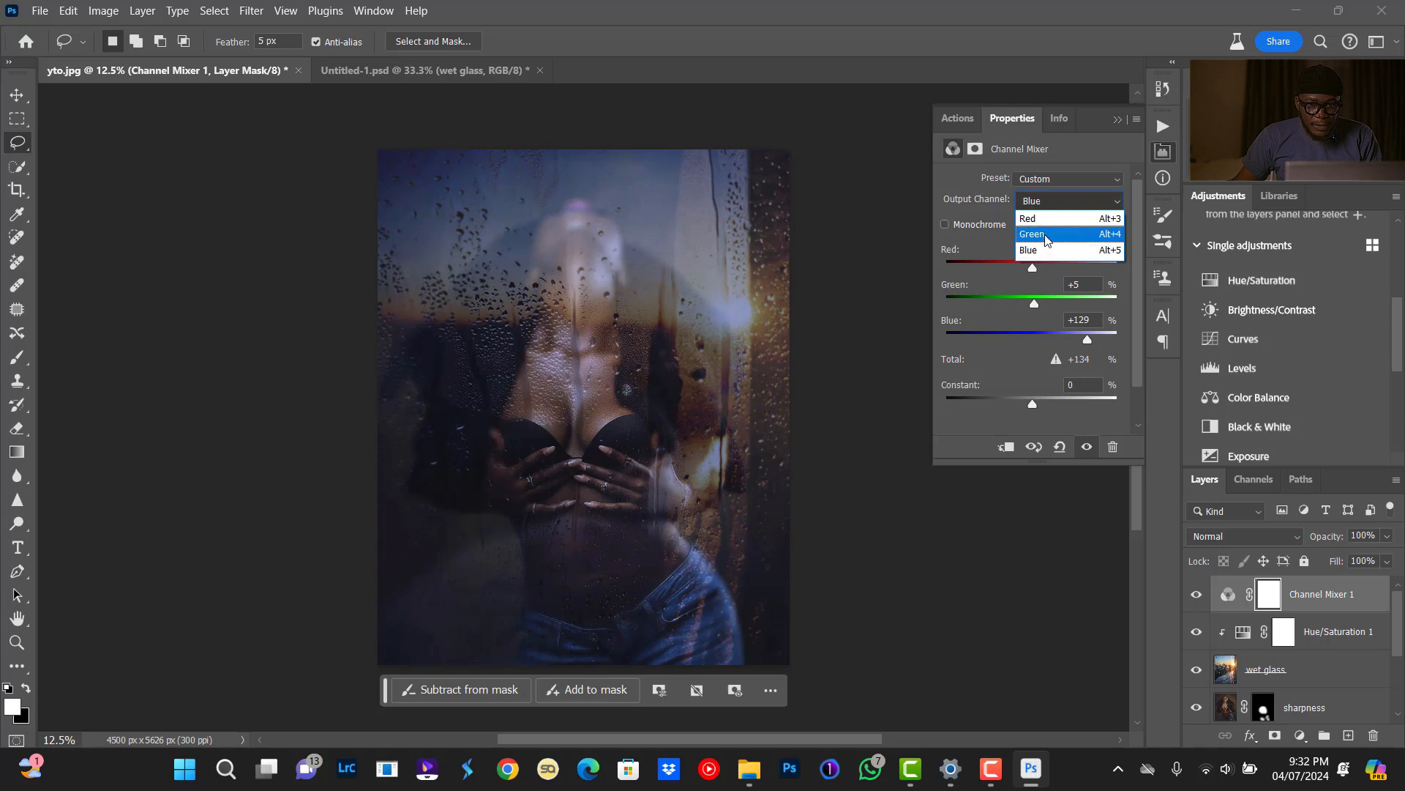
pyautogui.click(1045, 234)
pyautogui.moveTo(1074, 304); pyautogui.dragTo(1074, 310)
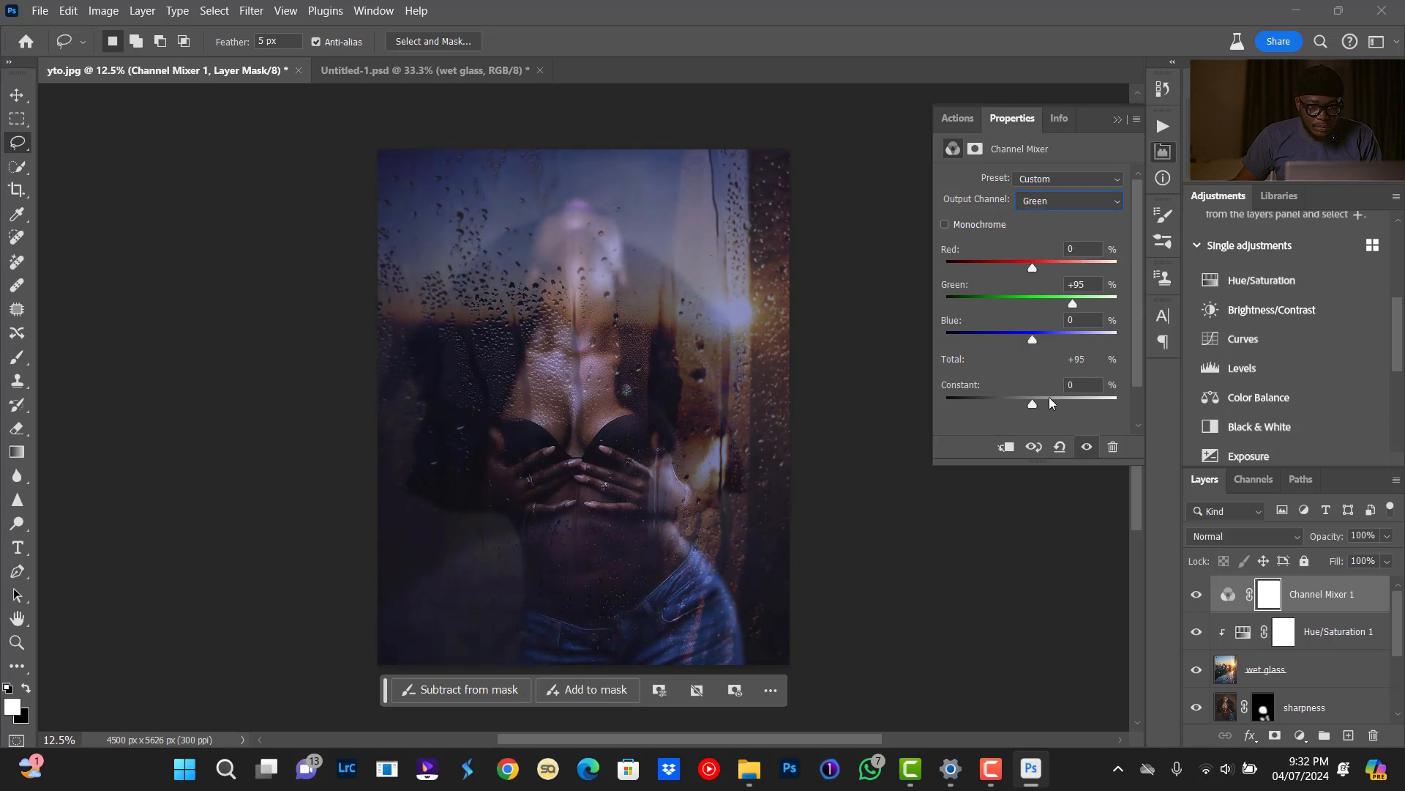
pyautogui.moveTo(1031, 406); pyautogui.dragTo(1029, 404)
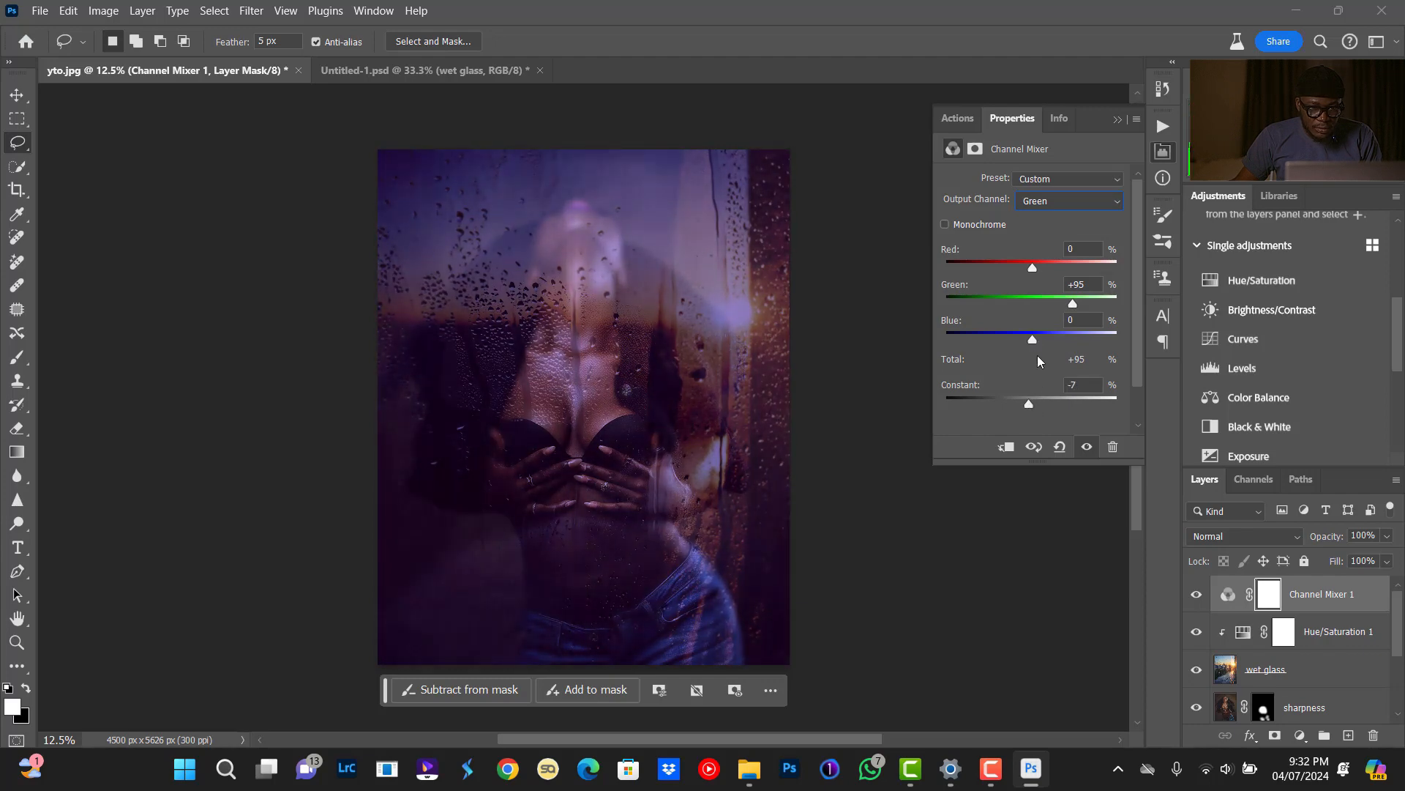
pyautogui.moveTo(1033, 339); pyautogui.dragTo(1035, 276)
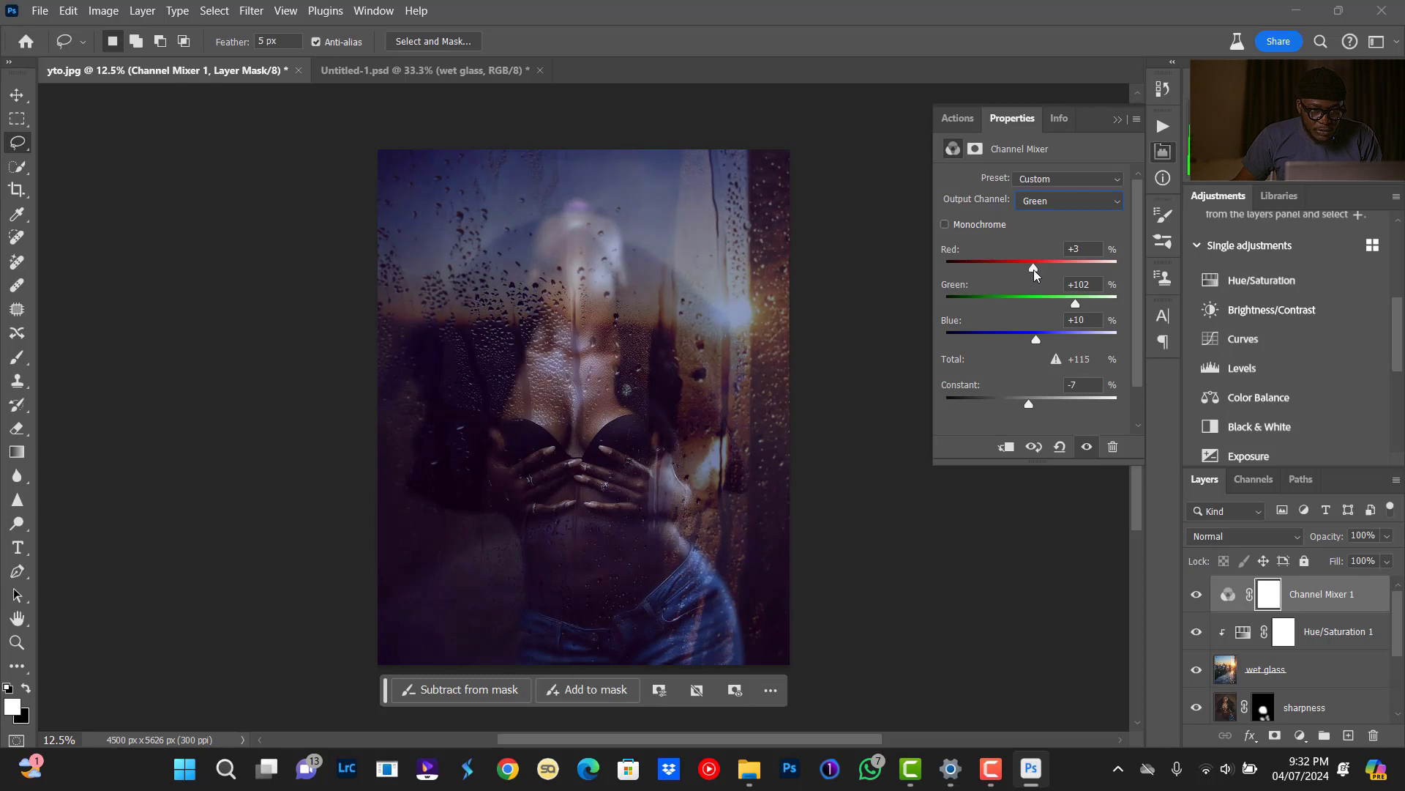
pyautogui.moveTo(1037, 341); pyautogui.dragTo(1035, 341)
pyautogui.moveTo(1035, 343); pyautogui.dragTo(1029, 345)
pyautogui.moveTo(1039, 348)
pyautogui.mouseDown()
pyautogui.moveTo(1019, 344)
pyautogui.moveTo(1037, 350)
pyautogui.mouseUp()
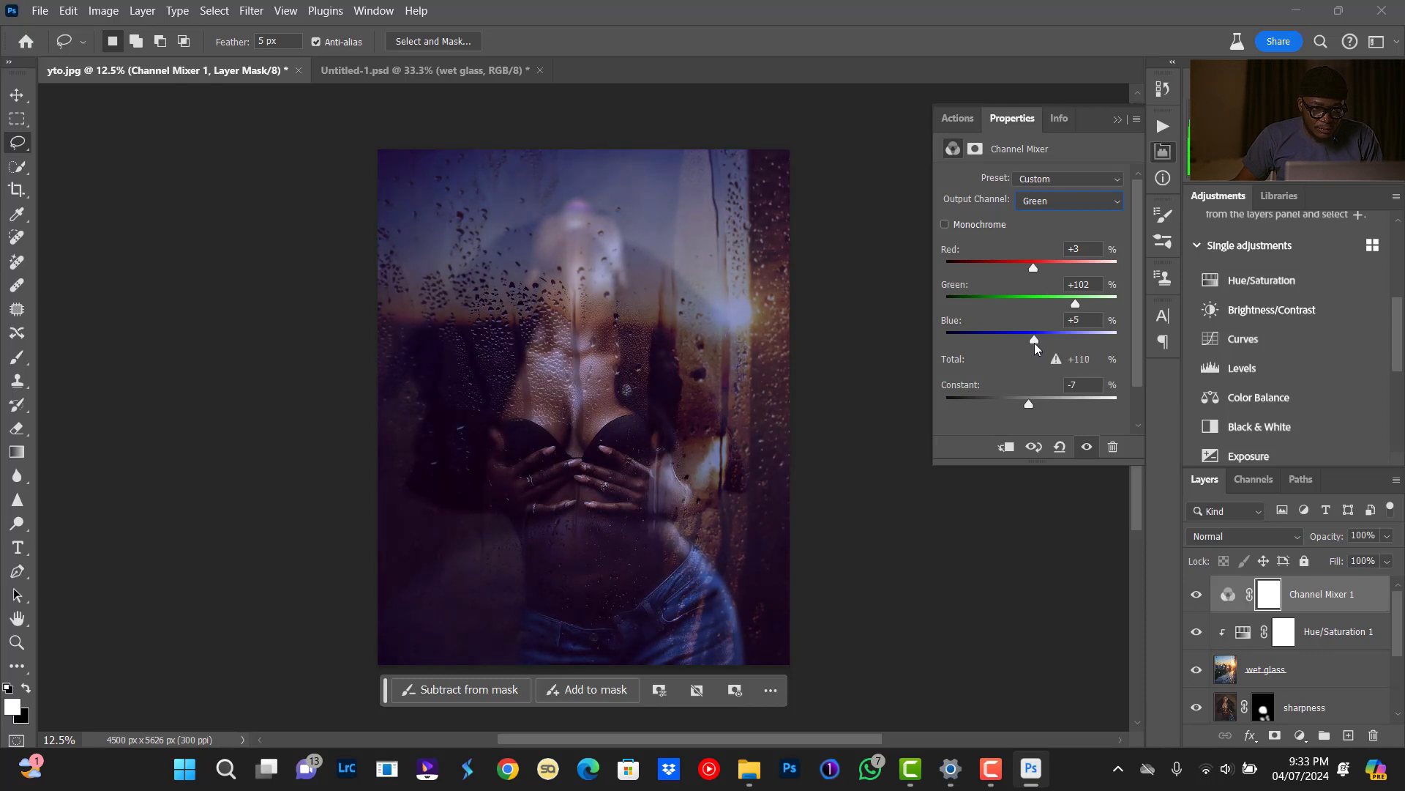
pyautogui.moveTo(1033, 269); pyautogui.dragTo(1040, 281)
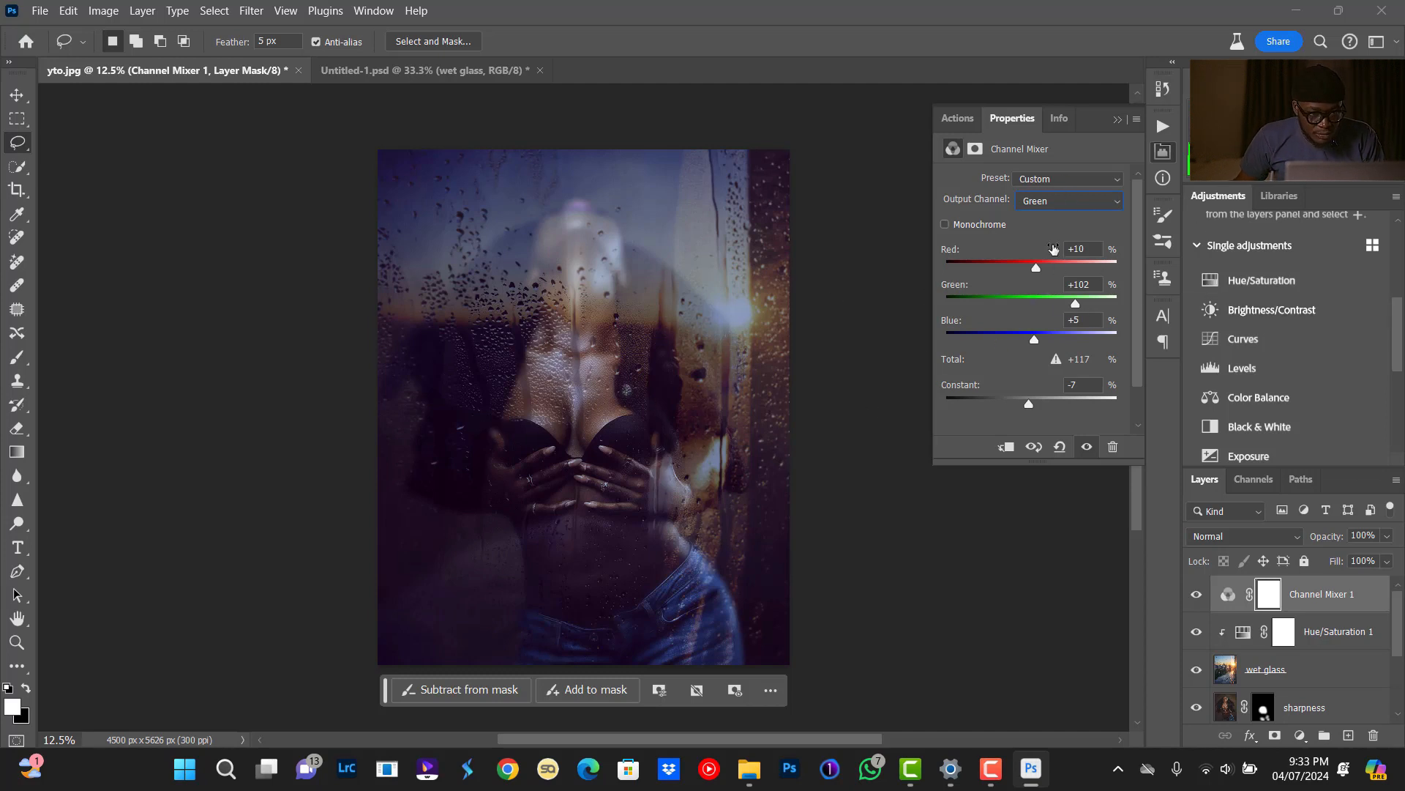
# Set the Red output channel's Constant to -1 and compare the image with and without the Channel Mixer.
pyautogui.click(1065, 202)
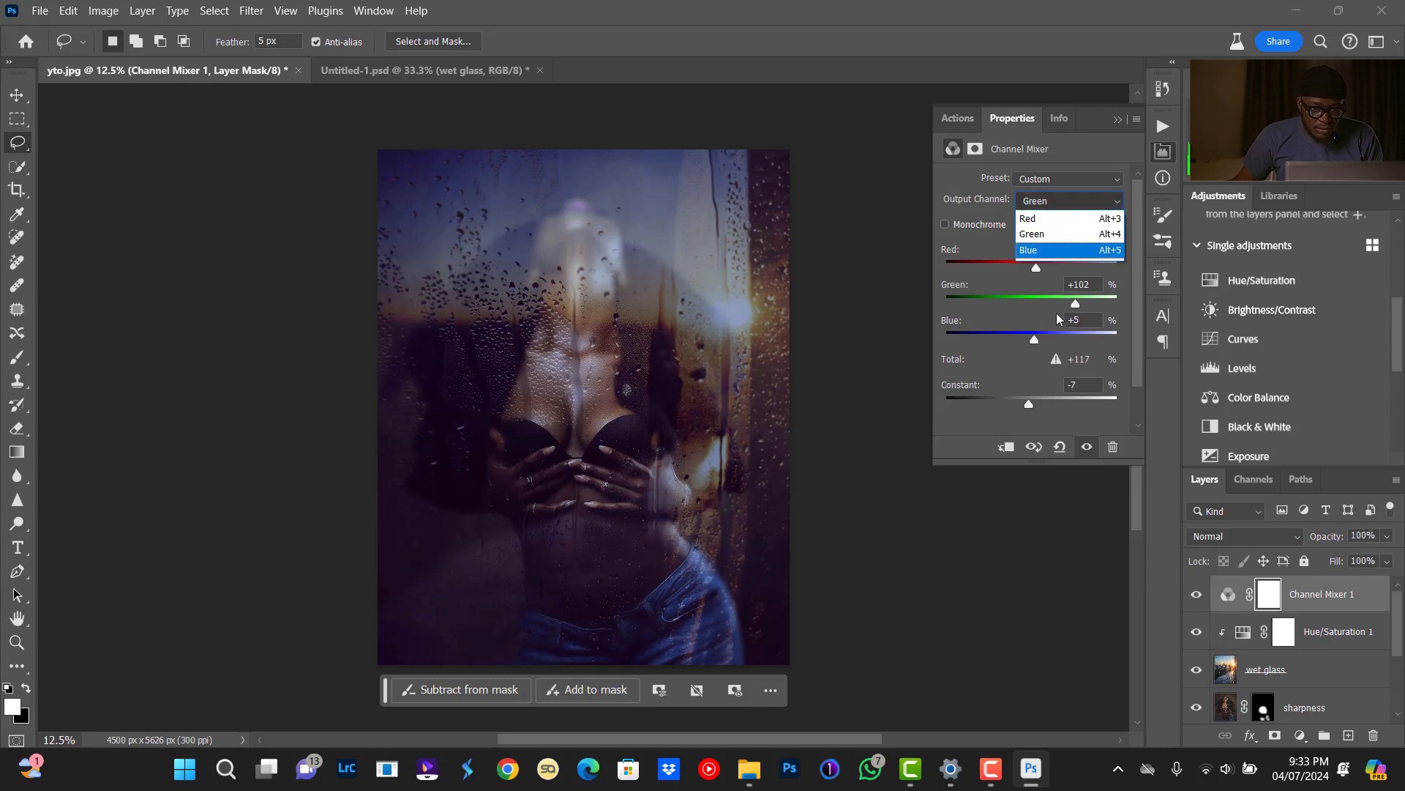
pyautogui.click(1043, 218)
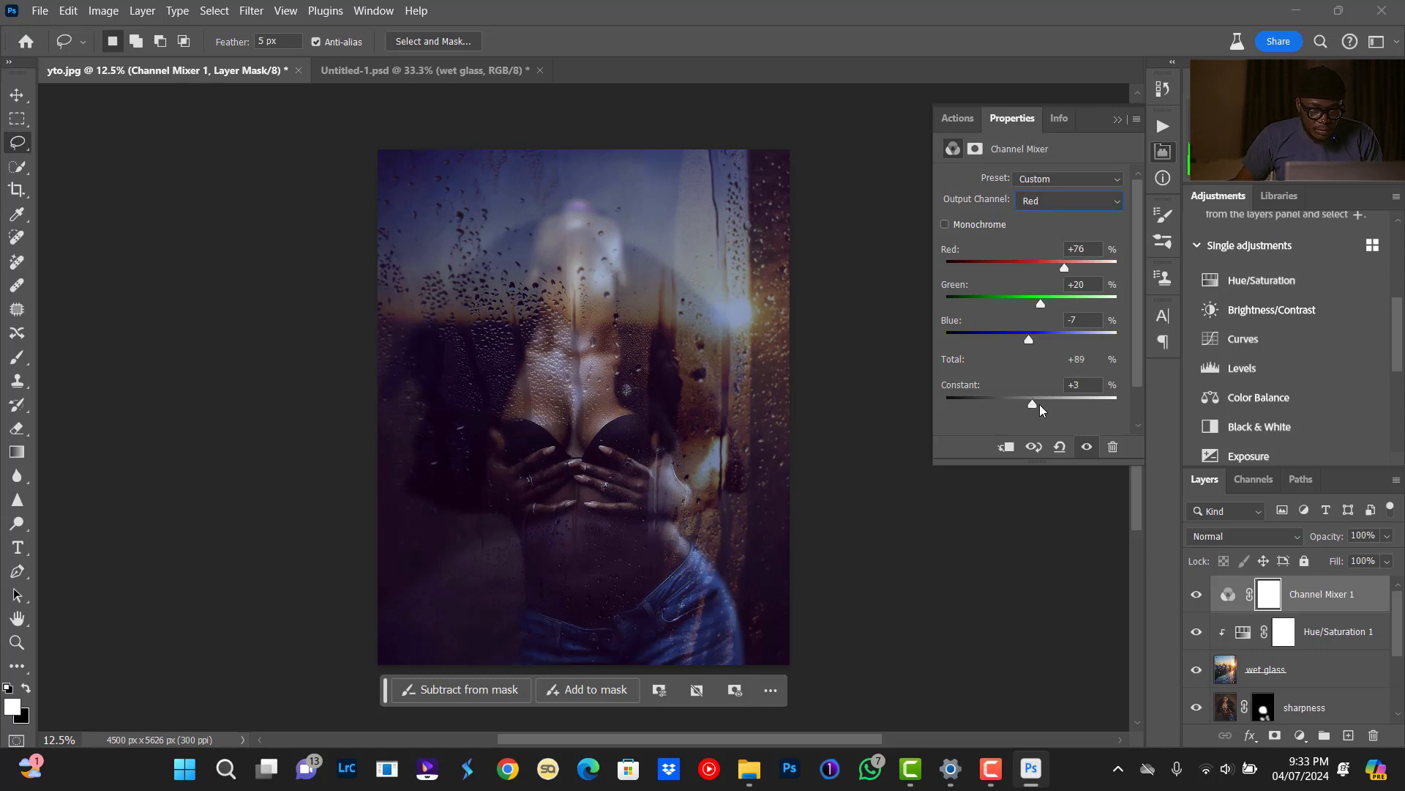
pyautogui.moveTo(1041, 405); pyautogui.dragTo(1039, 404)
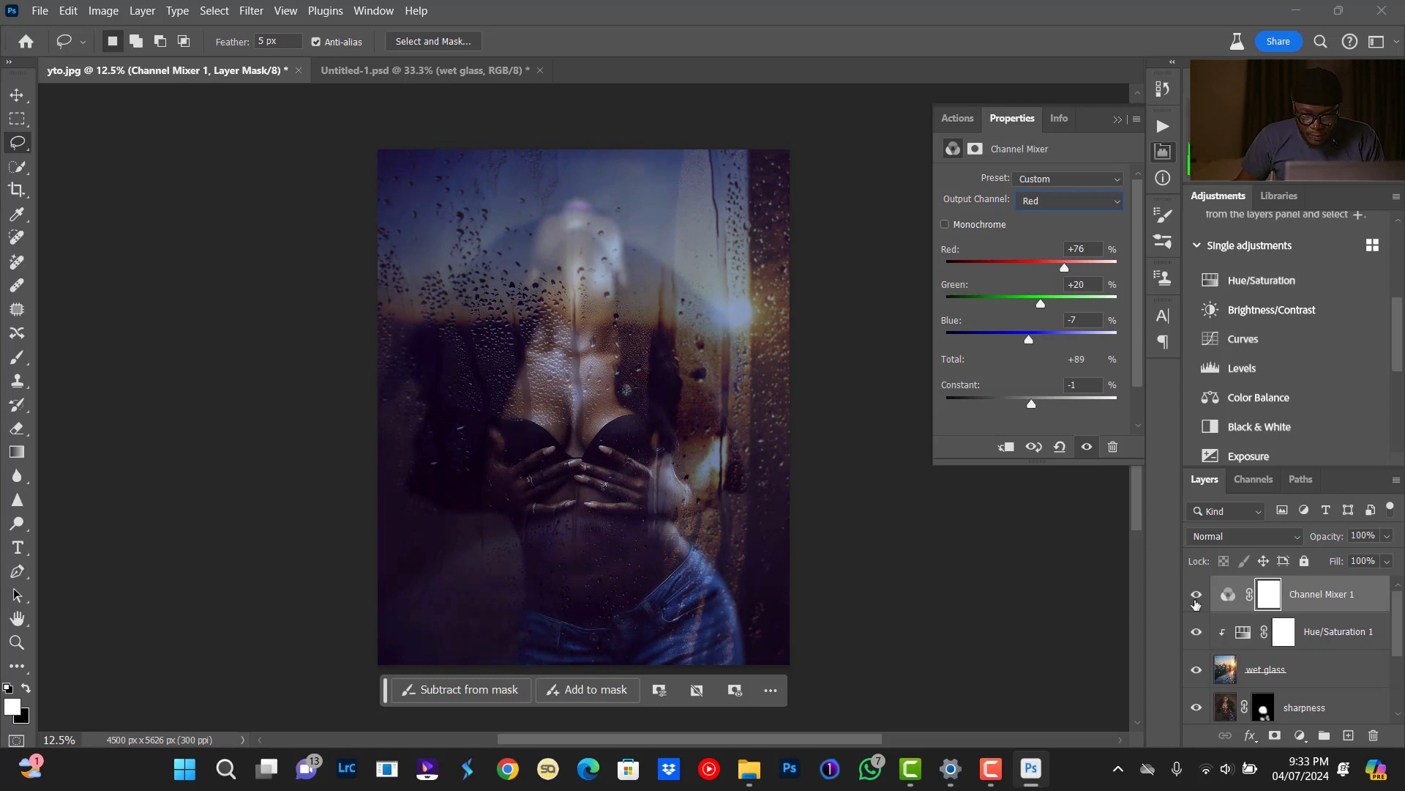
pyautogui.click(1196, 595)
pyautogui.click(1197, 596)
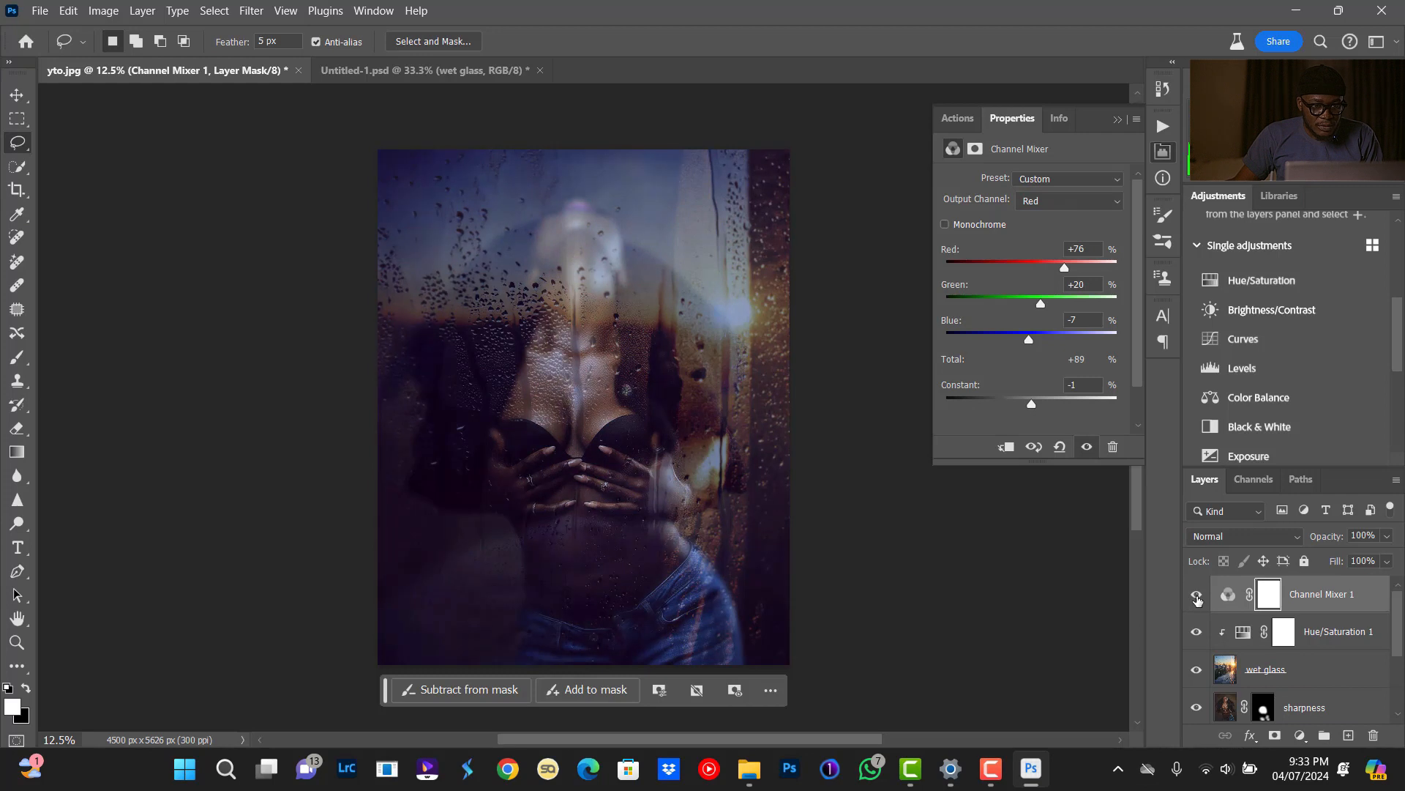
# Add a Curves adjustment layer, lower the midtone point at input 131 to output 122, and lift the black point to output 13.
pyautogui.click(1300, 735)
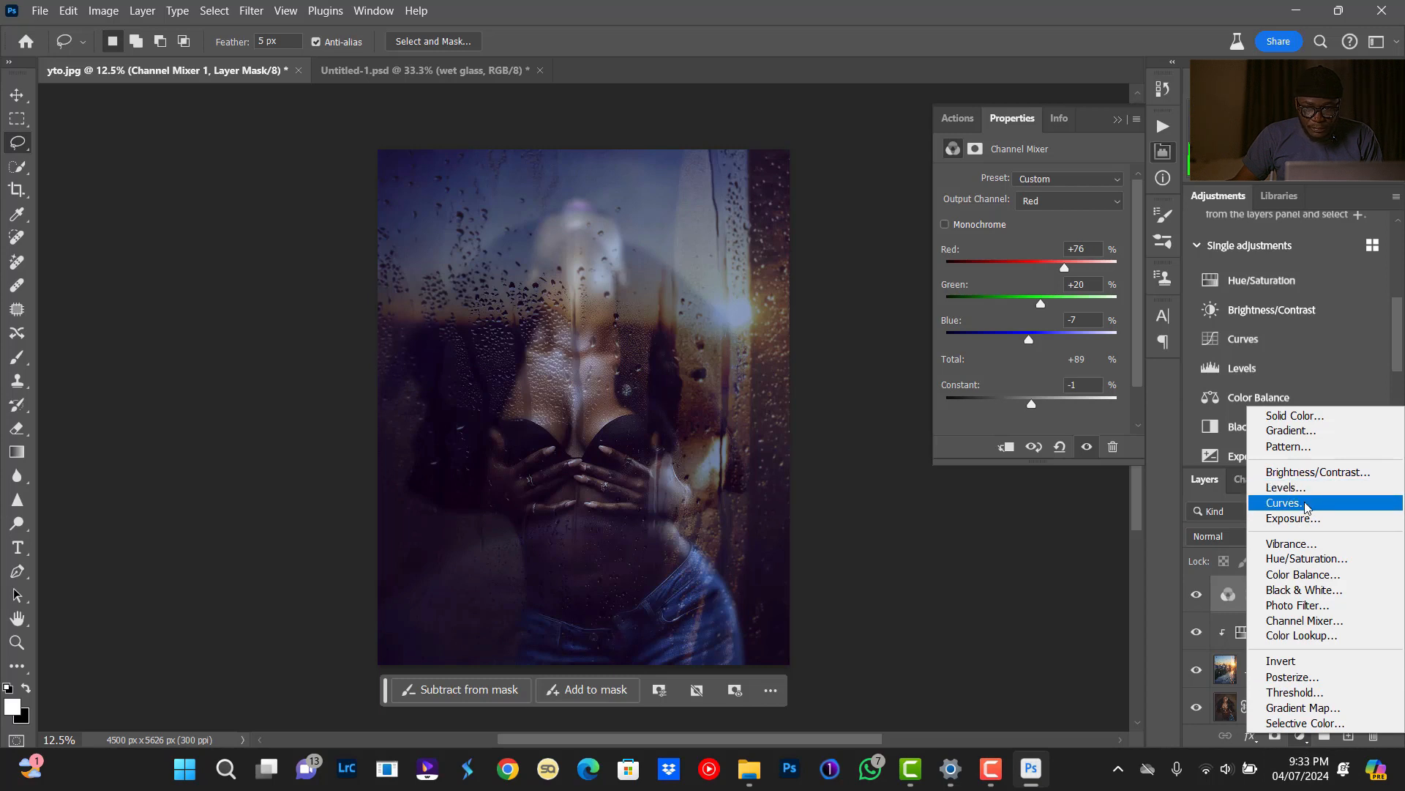
pyautogui.click(1306, 506)
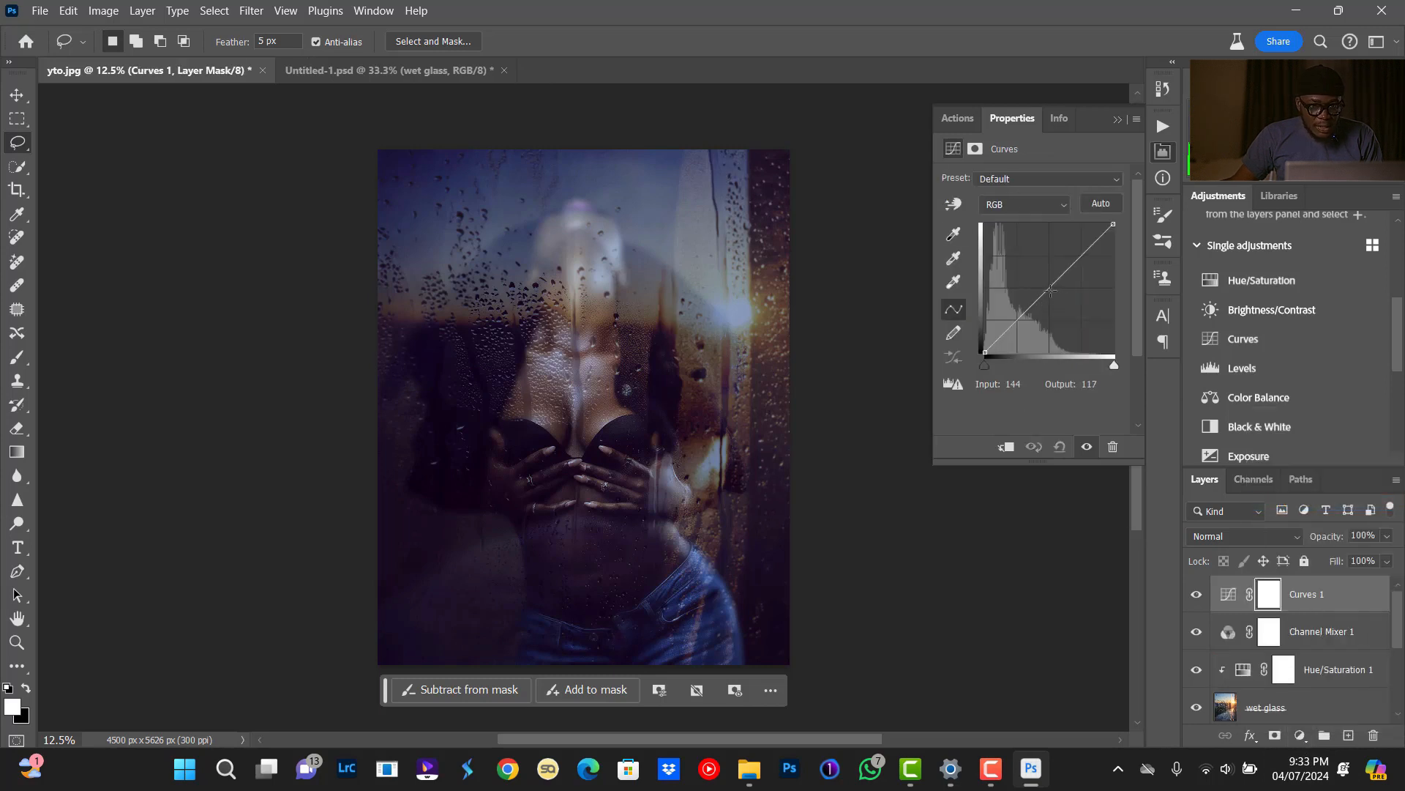
pyautogui.click(1051, 286)
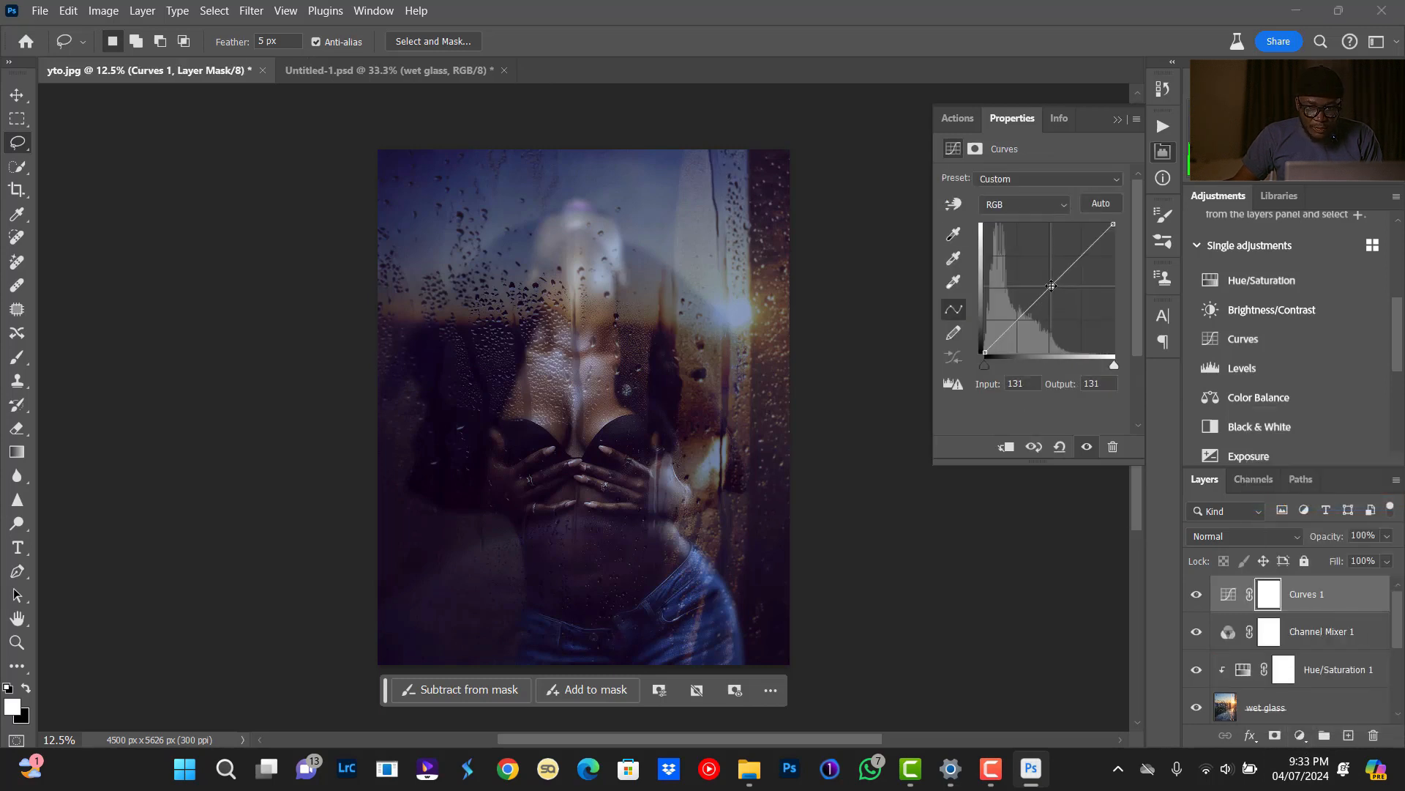
pyautogui.moveTo(1051, 286)
pyautogui.mouseDown()
pyautogui.moveTo(1038, 260)
pyautogui.moveTo(1052, 290)
pyautogui.mouseUp()
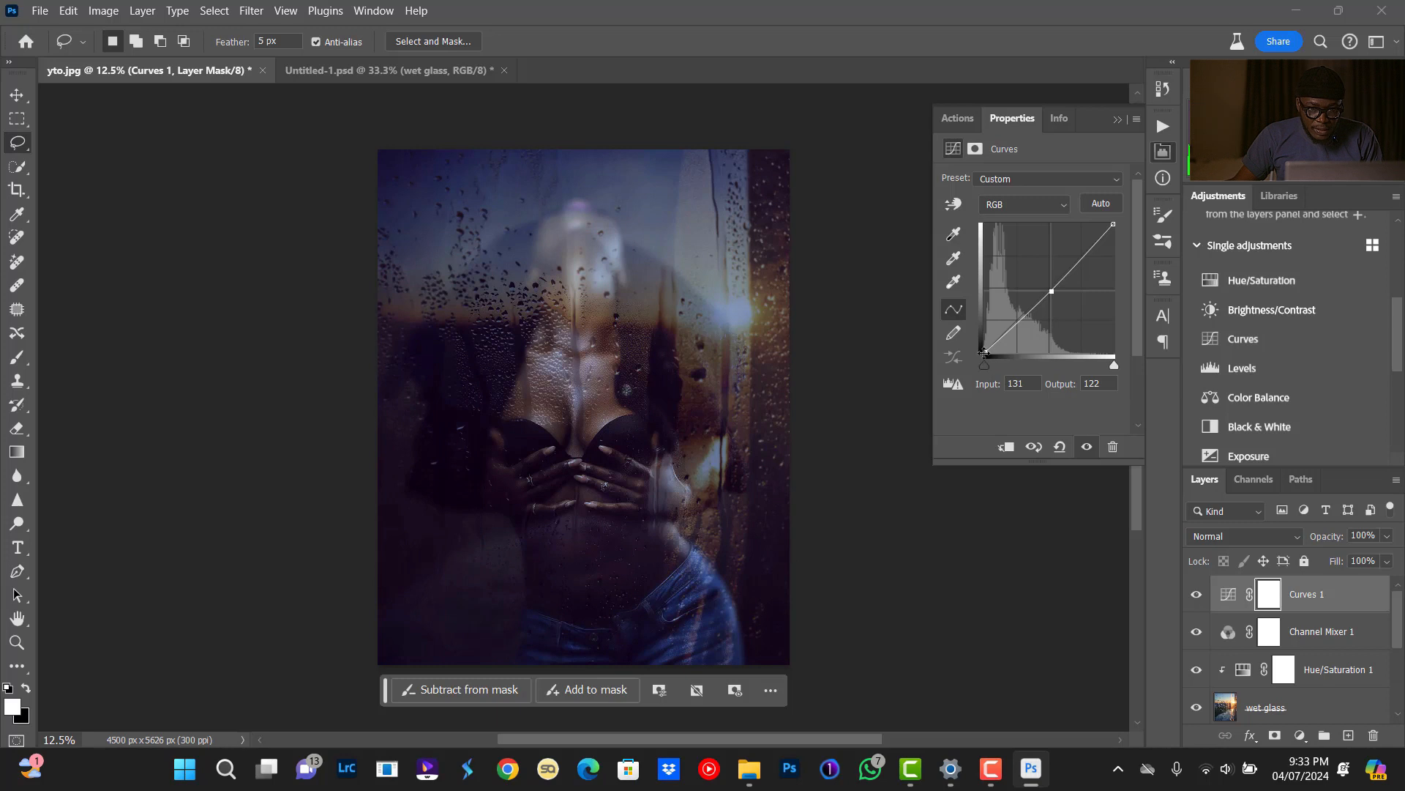
pyautogui.click(984, 352)
pyautogui.moveTo(981, 351); pyautogui.dragTo(979, 345)
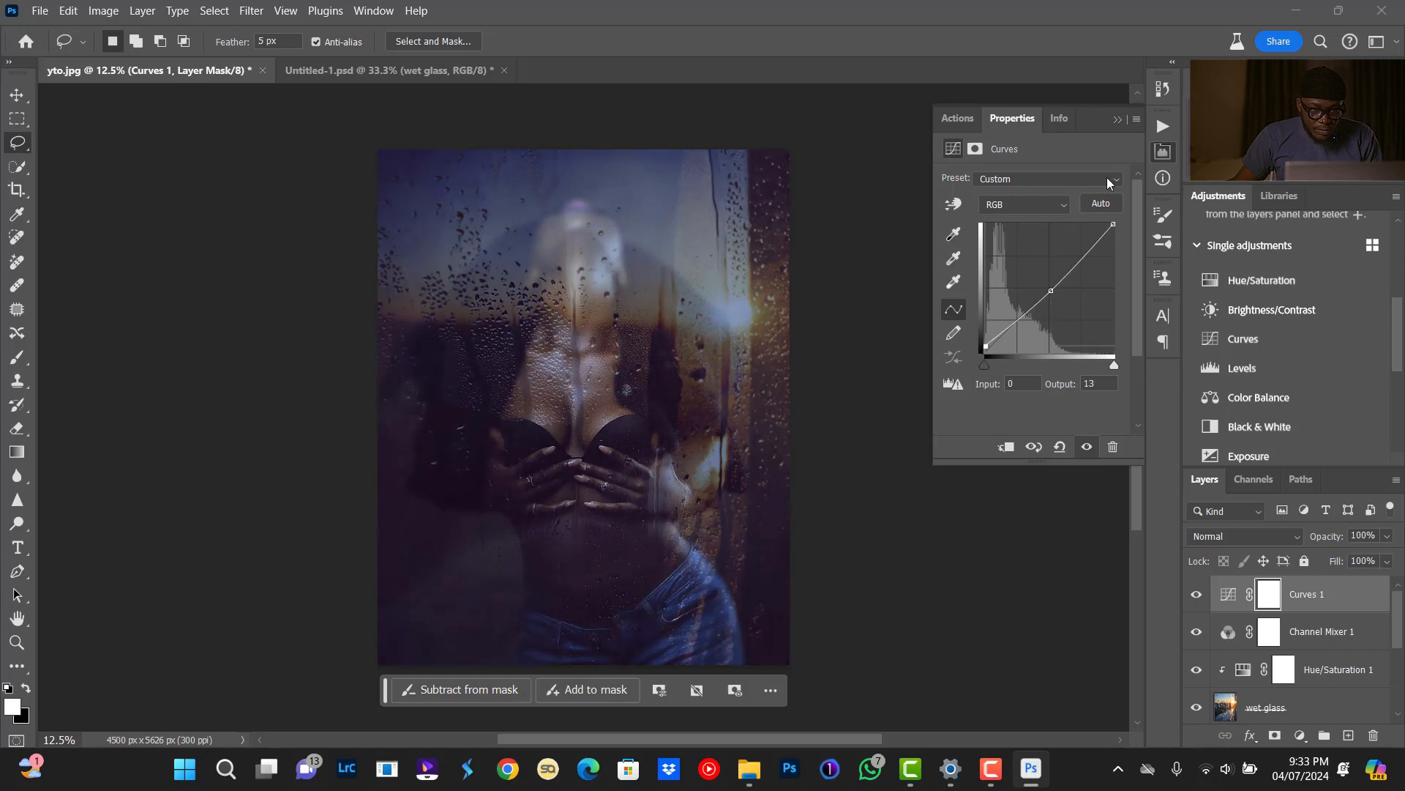
# Add a highlight point to the curve at input 199, output 202, and compare the image with and without the Curves layer.
pyautogui.click(1089, 247)
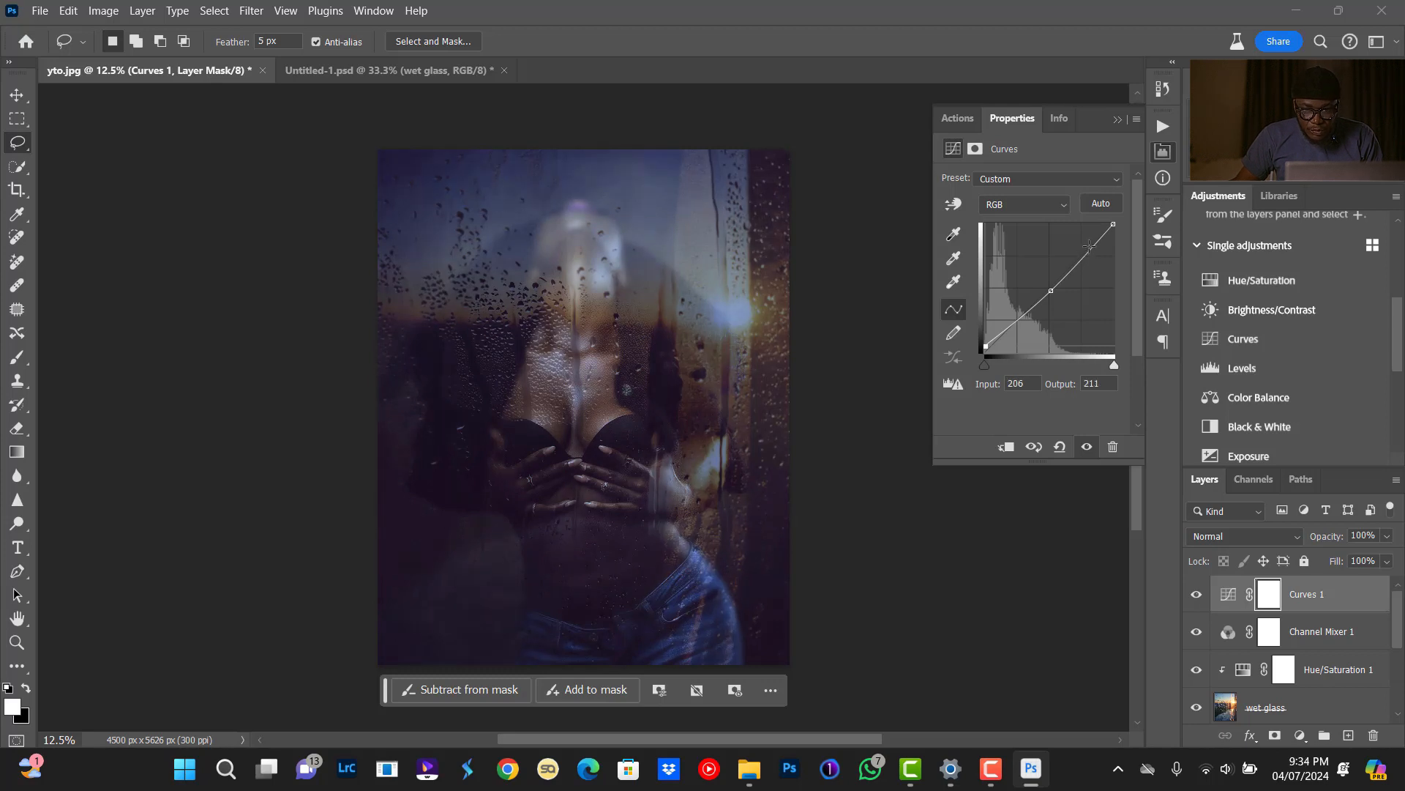
pyautogui.moveTo(1089, 246); pyautogui.dragTo(1085, 252)
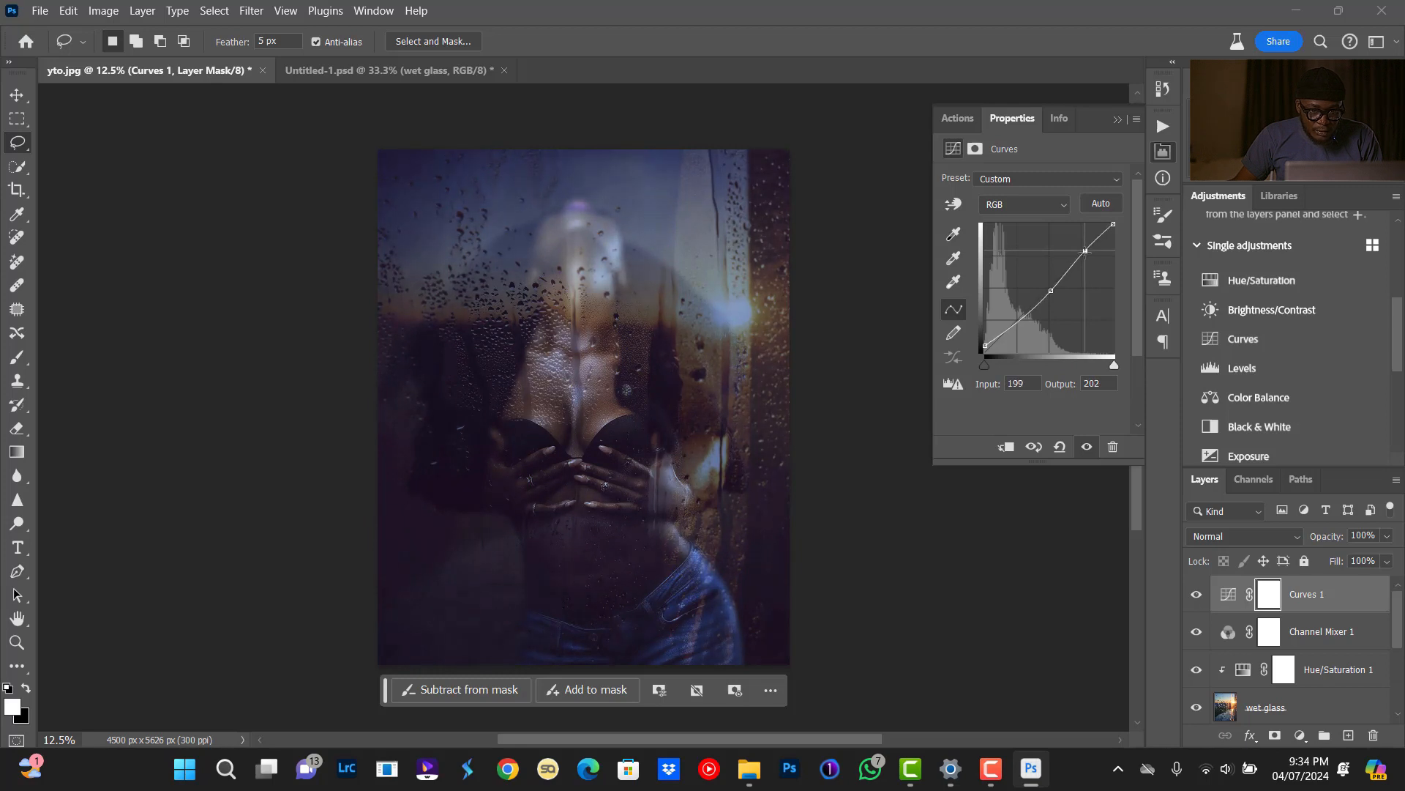
pyautogui.click(1196, 599)
pyautogui.click(1197, 599)
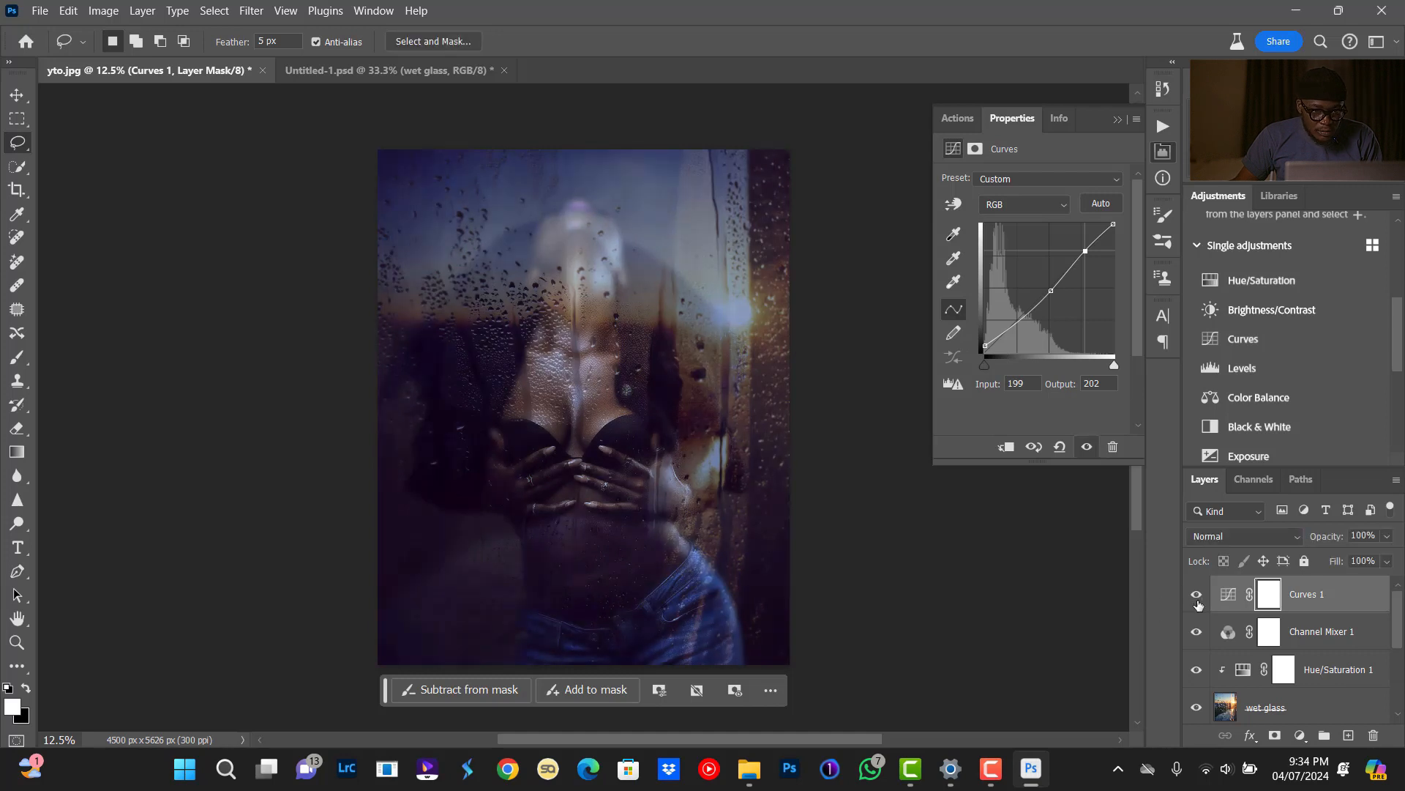
pyautogui.click(1197, 599)
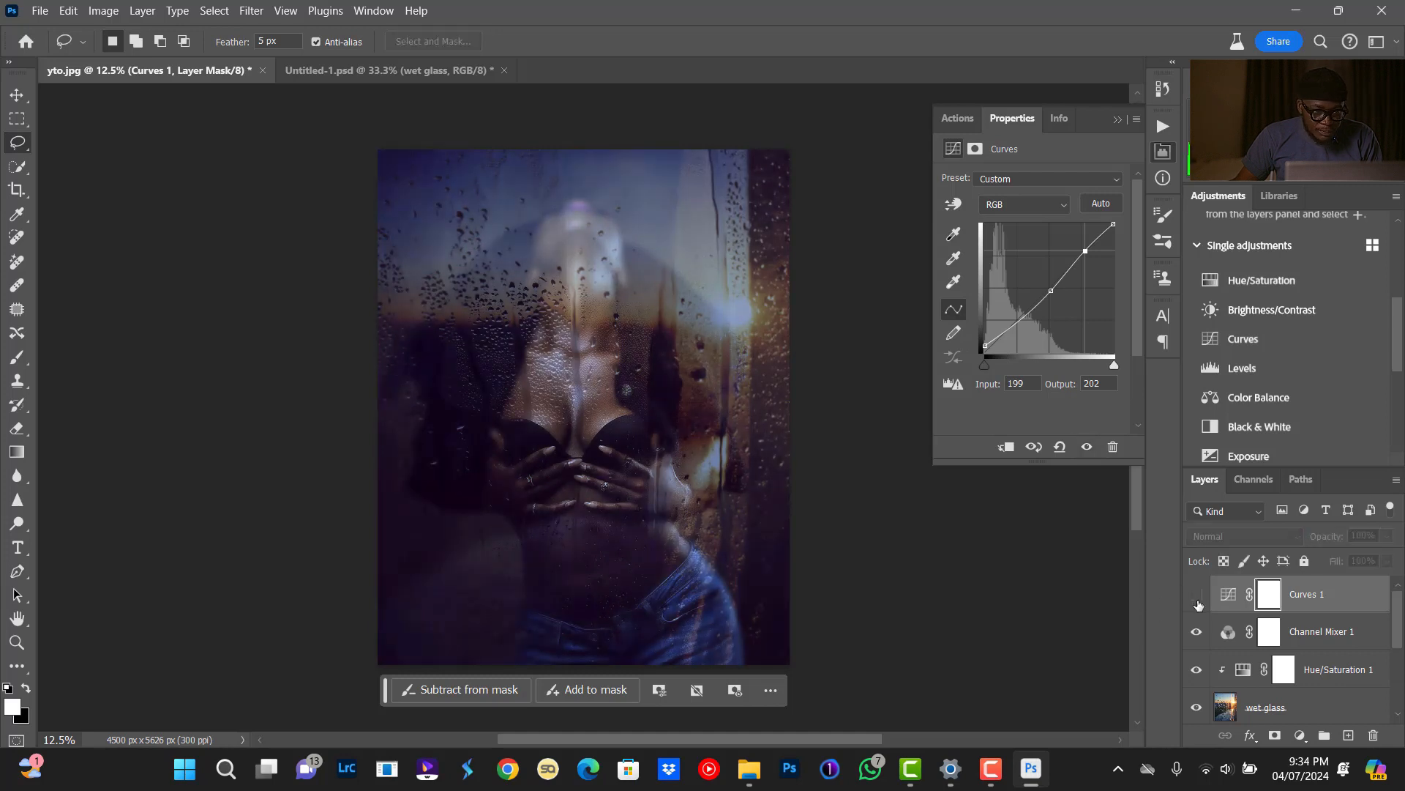
pyautogui.click(1195, 599)
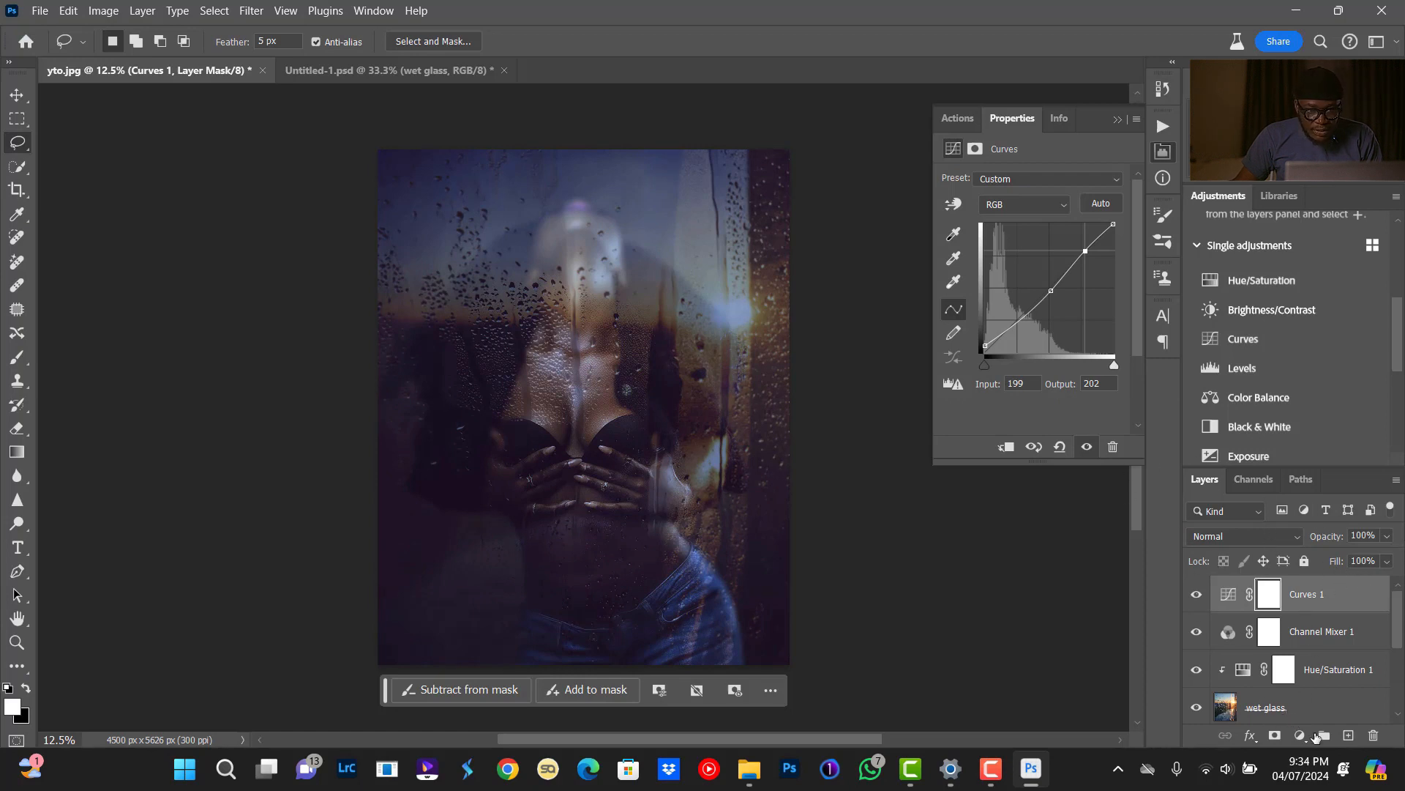
# Add a Levels adjustment layer and set the Blue channel's output levels to 14 and 230.
pyautogui.click(1300, 735)
pyautogui.click(1292, 499)
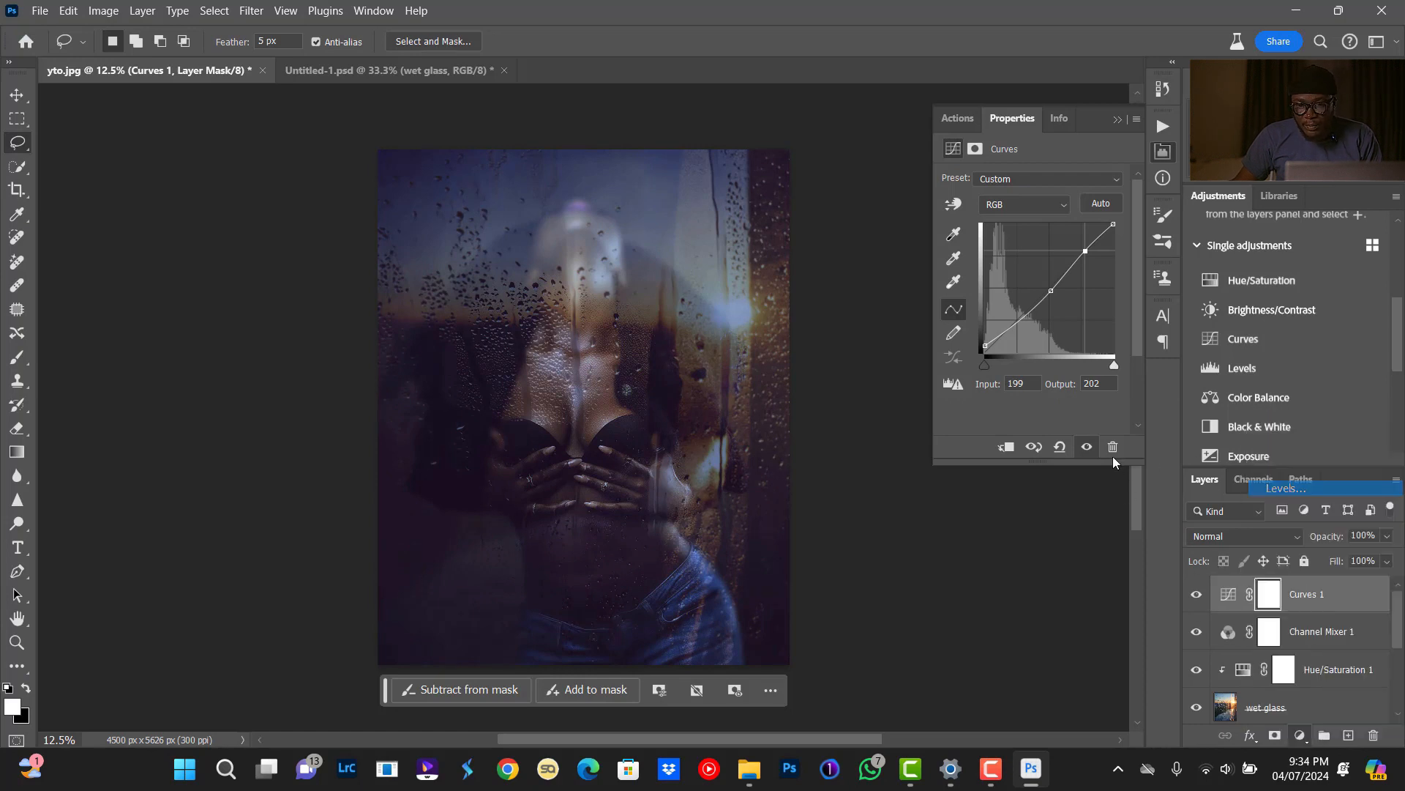
pyautogui.click(1010, 214)
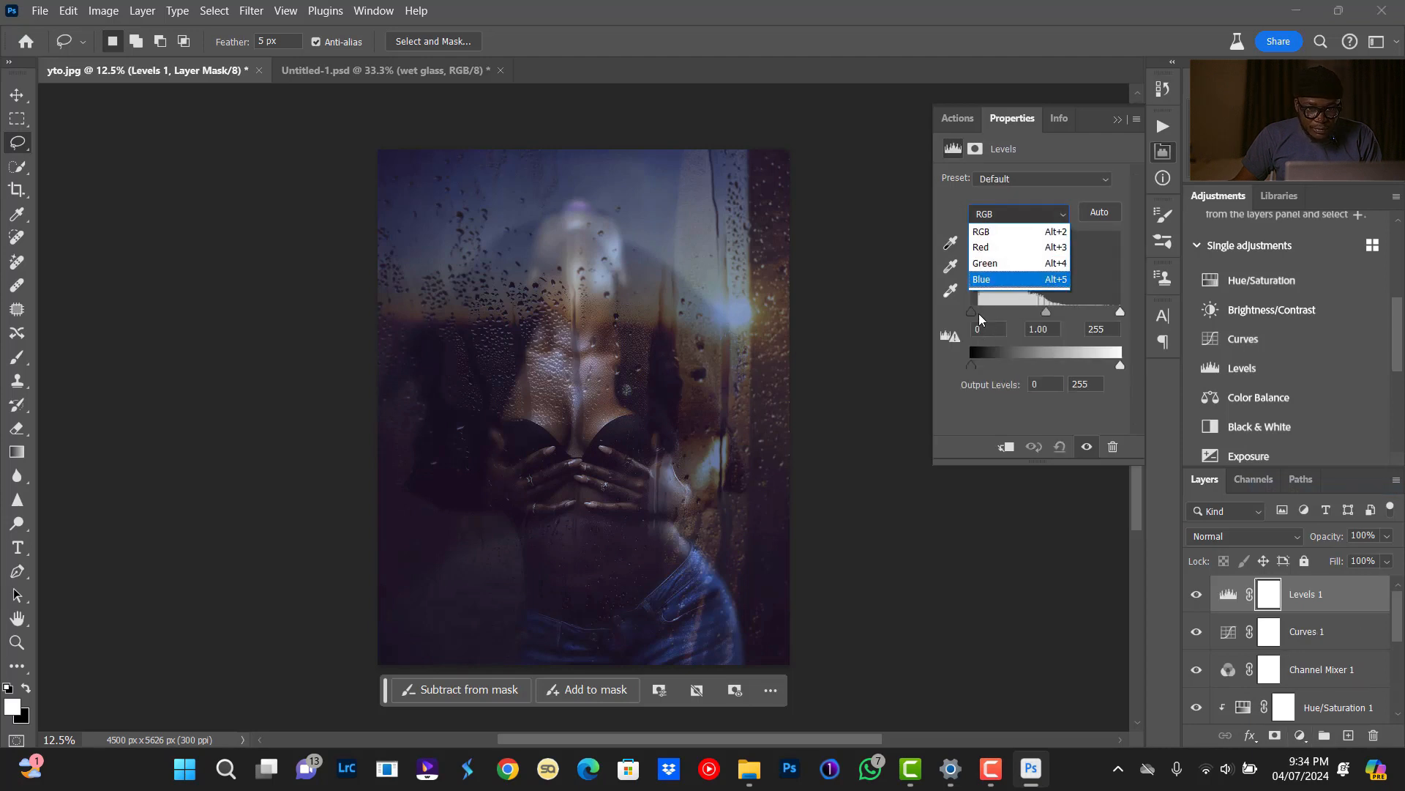
pyautogui.click(982, 279)
pyautogui.moveTo(972, 364); pyautogui.dragTo(978, 365)
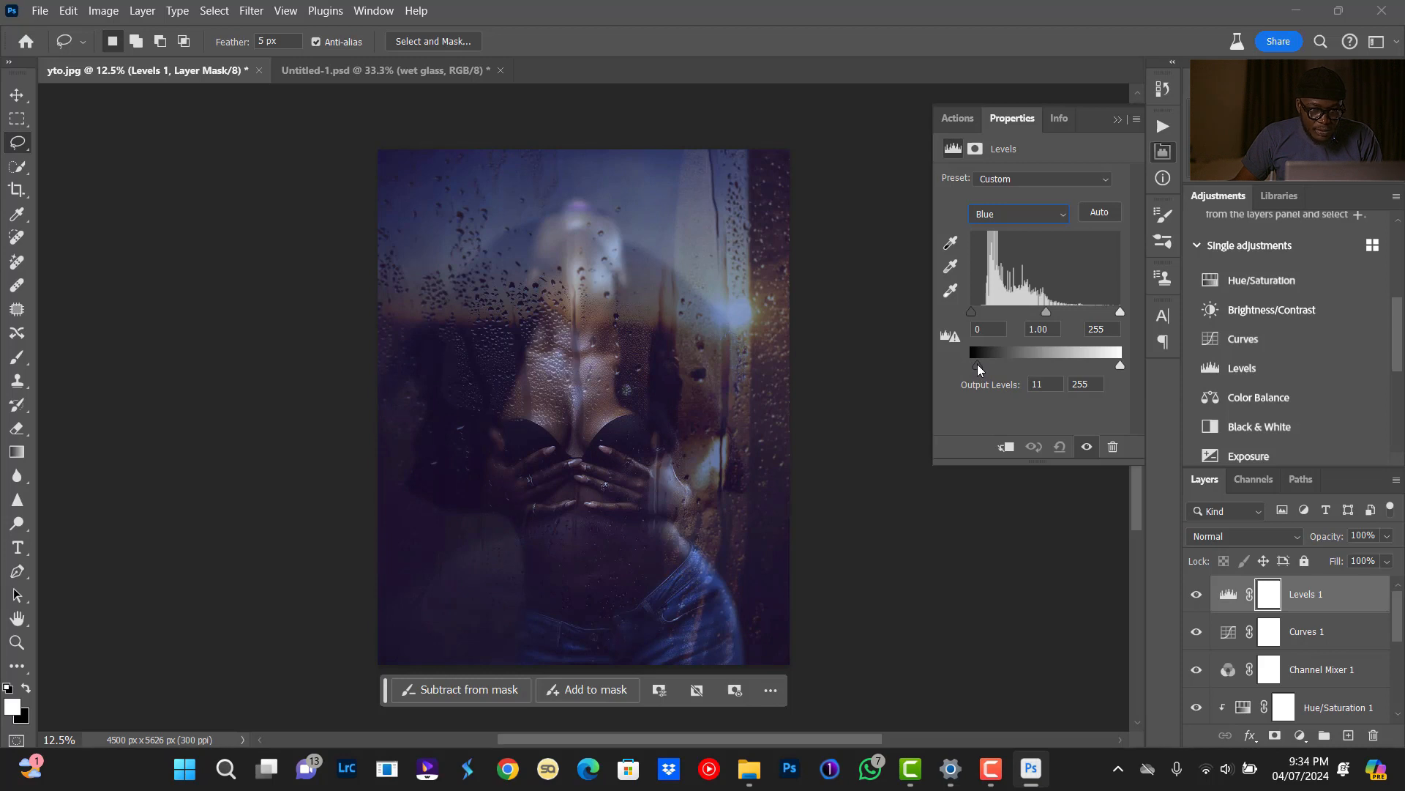
pyautogui.moveTo(1121, 371); pyautogui.dragTo(1107, 370)
pyautogui.moveTo(981, 367); pyautogui.dragTo(979, 372)
# Compare the image with and without the Levels adjustment, both in the full view and slightly closer up.
pyautogui.click(1198, 596)
pyautogui.click(1198, 596)
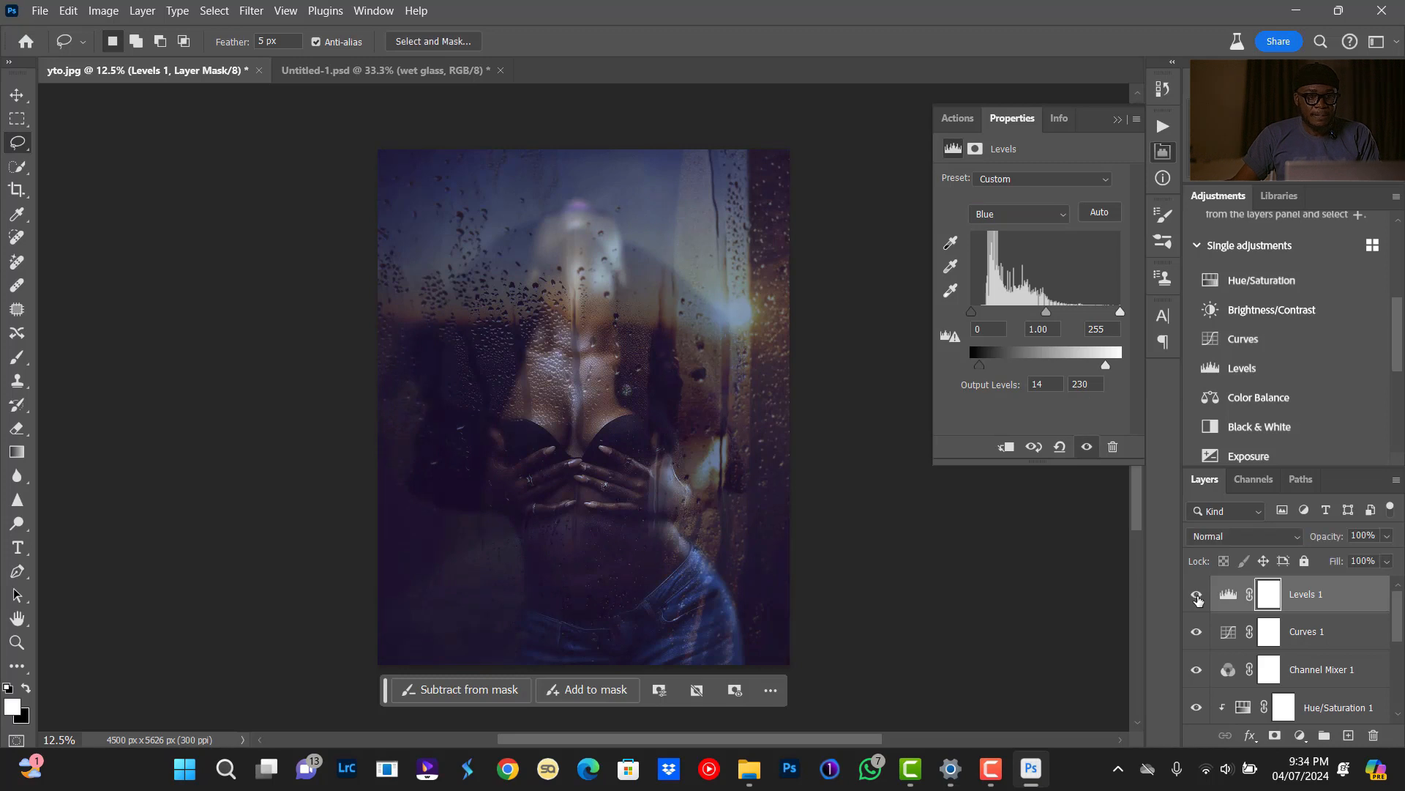
pyautogui.click(1198, 599)
pyautogui.click(1196, 597)
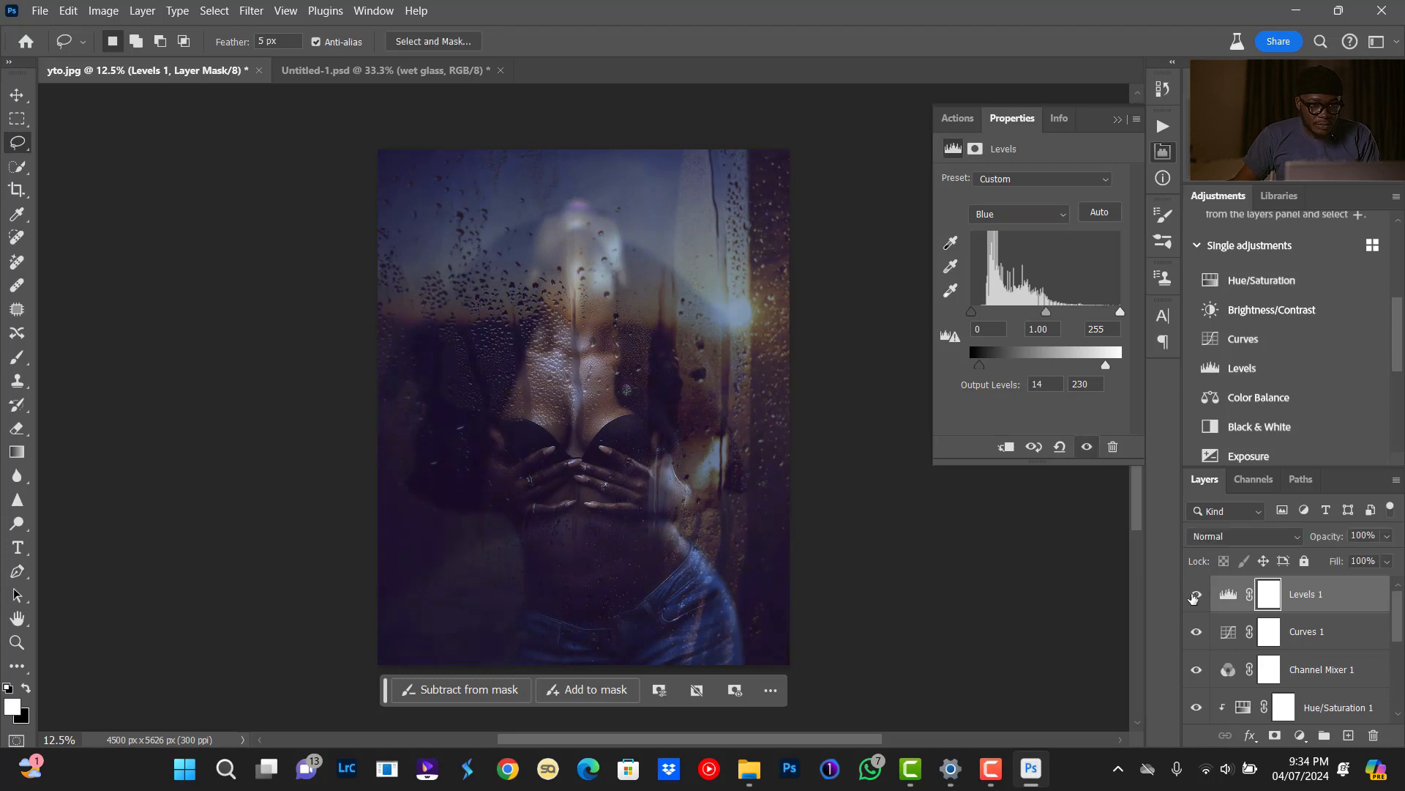
pyautogui.click(1195, 597)
pyautogui.click(1195, 598)
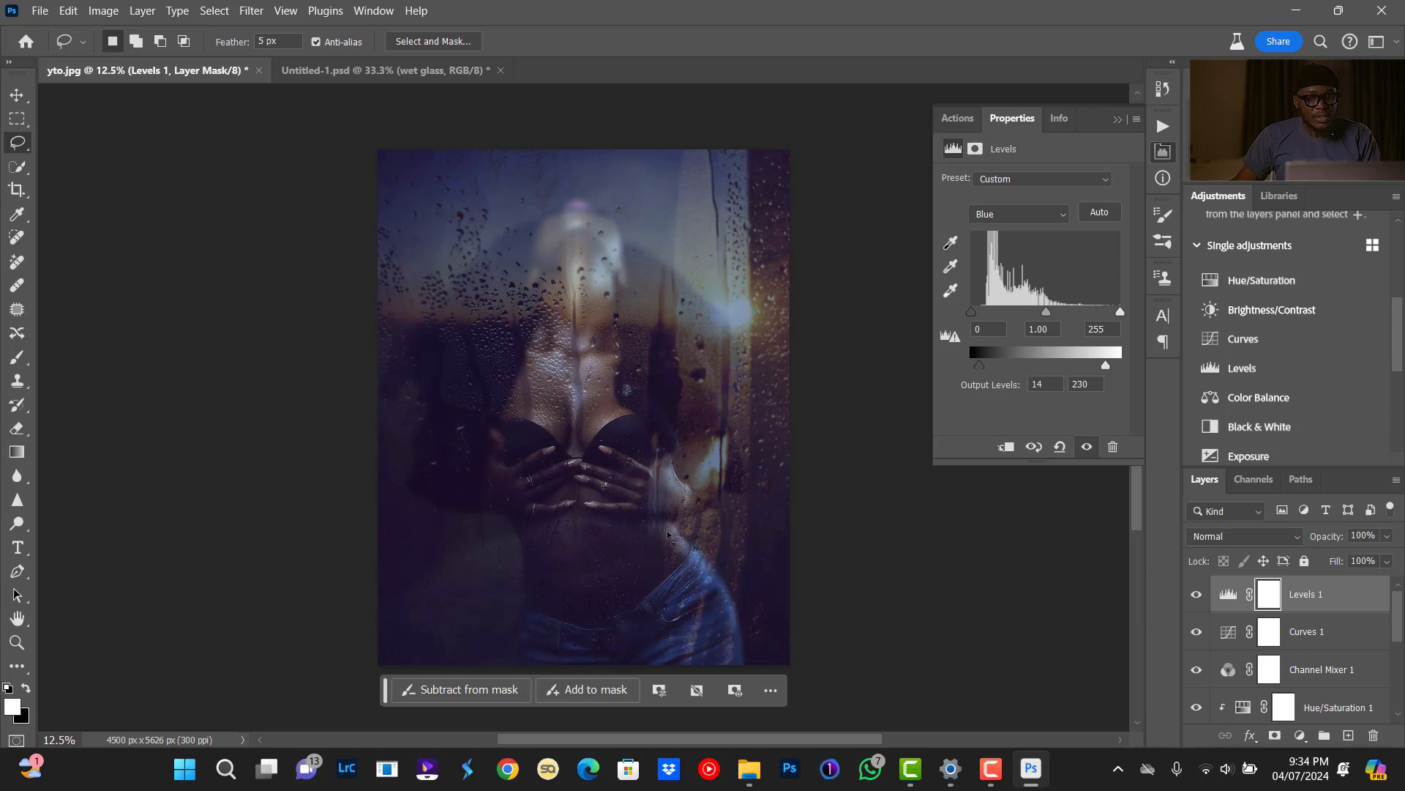
pyautogui.scroll(1, 670, 538)
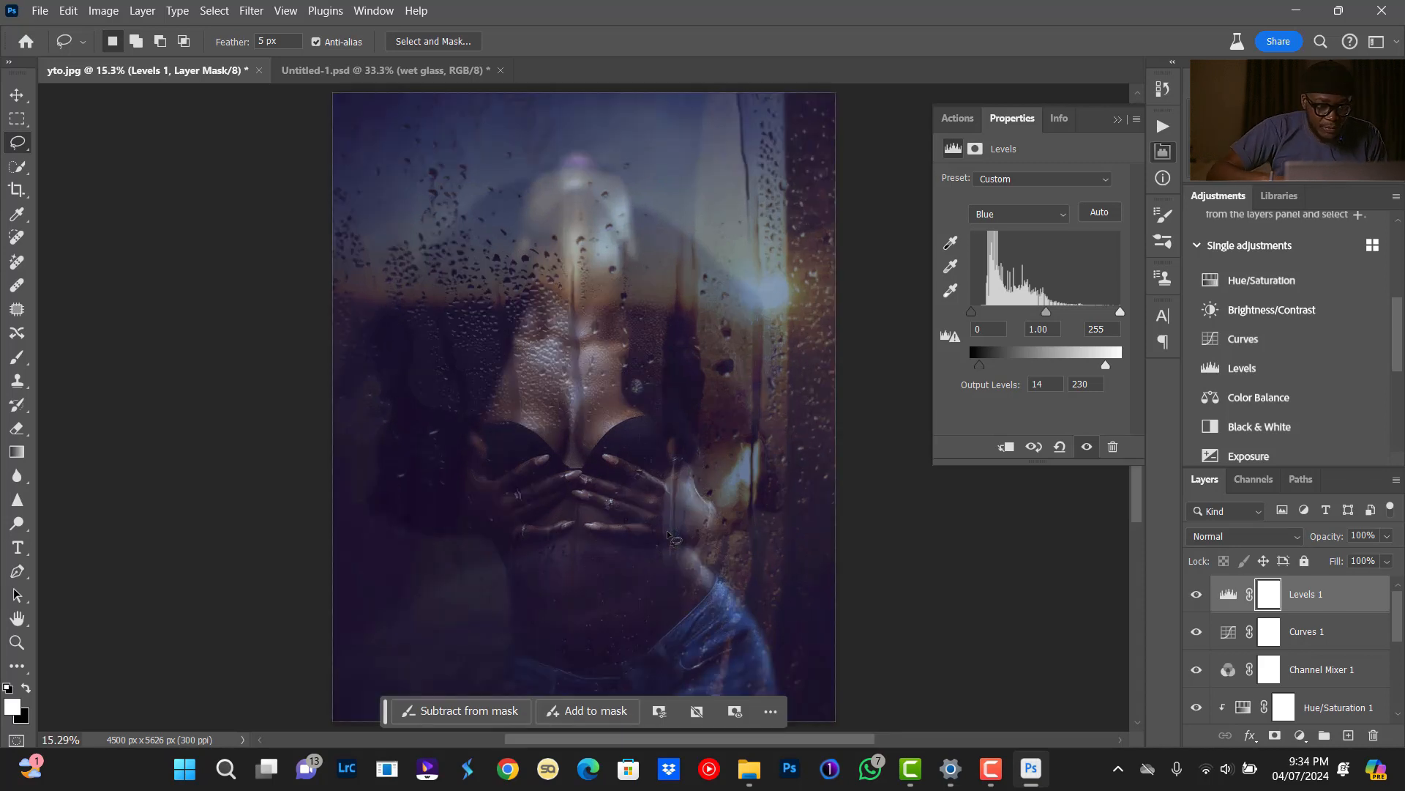
pyautogui.scroll(-1, 669, 538)
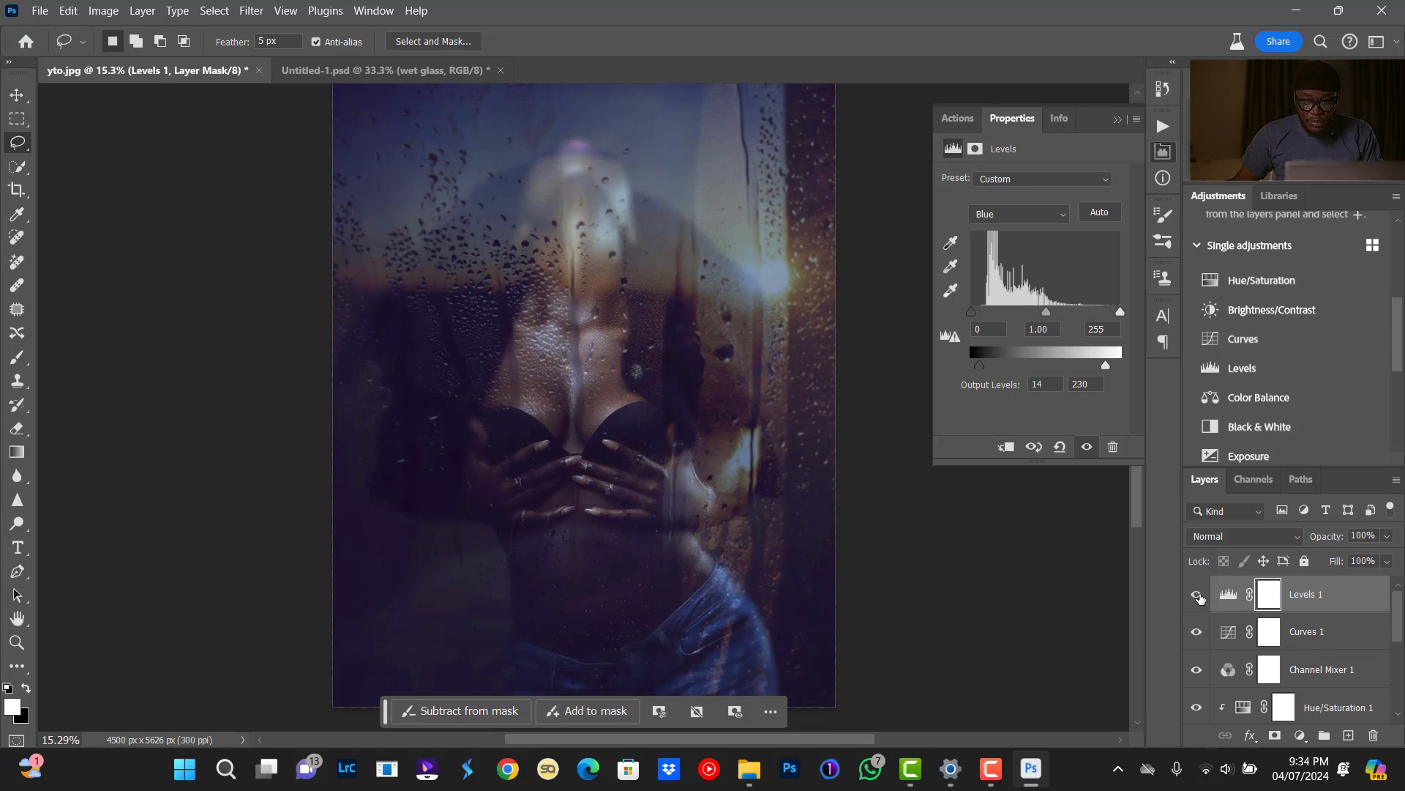
pyautogui.click(1198, 598)
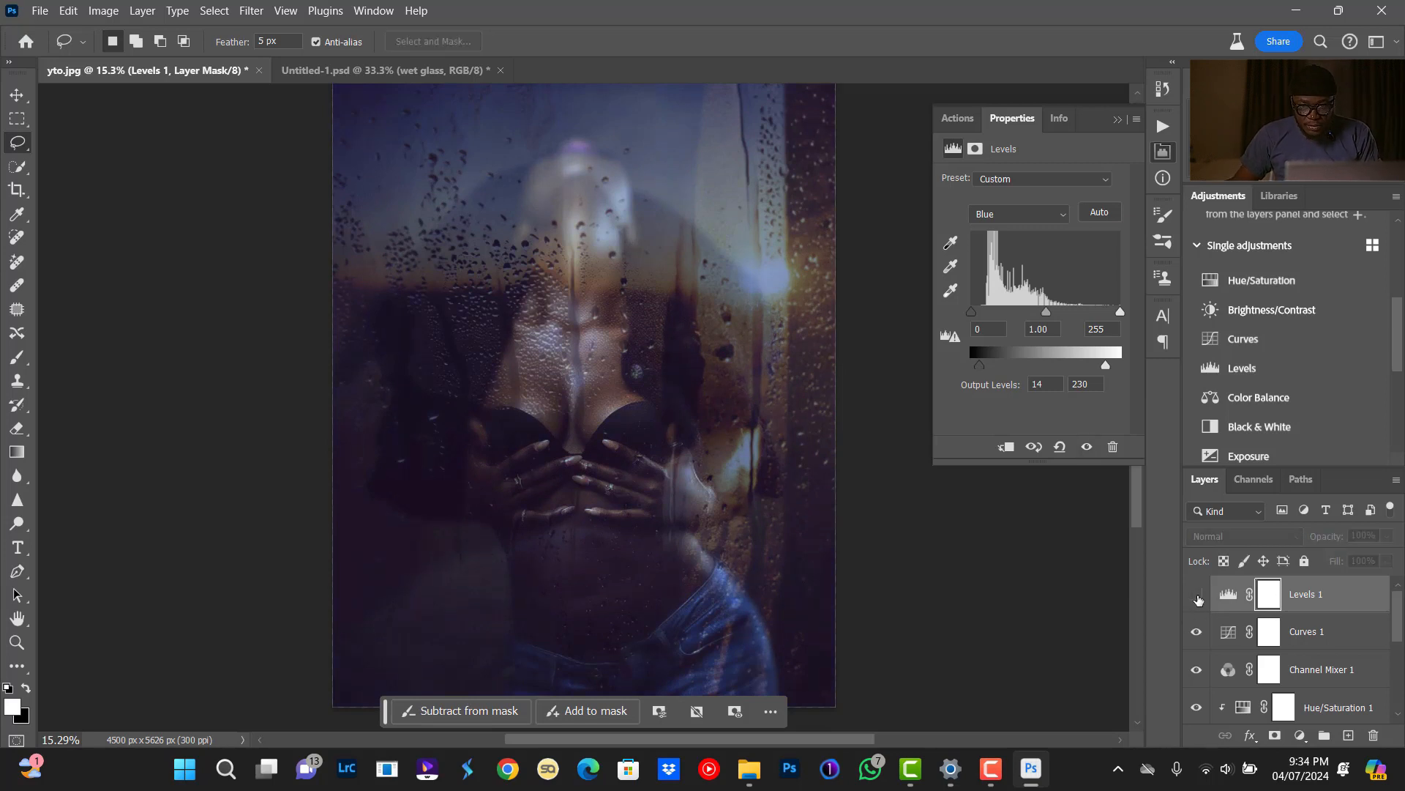
pyautogui.click(1198, 597)
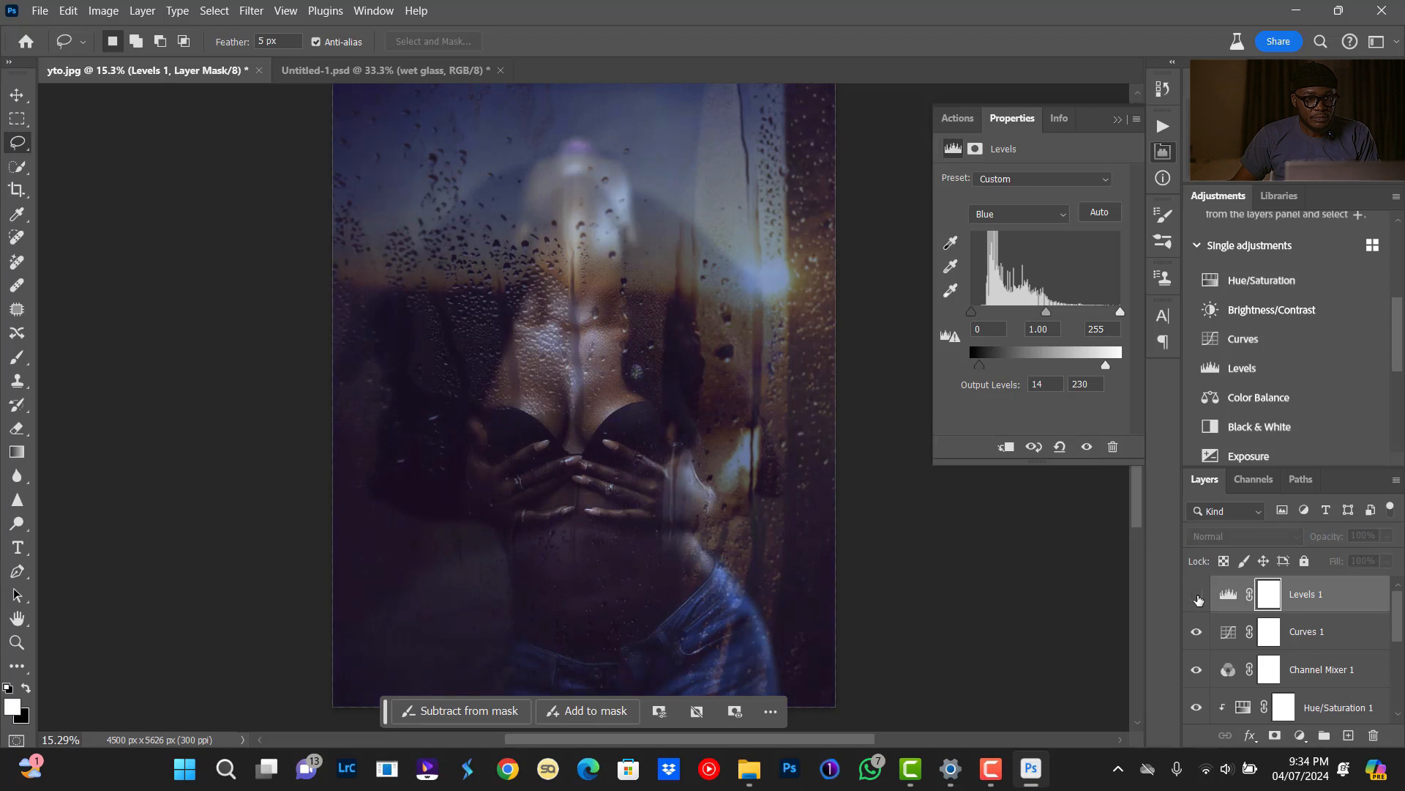
# Show the Levels layer again, lower the Blue channel's highlight output level to 214, and compare the image with and without it.
pyautogui.click(1198, 594)
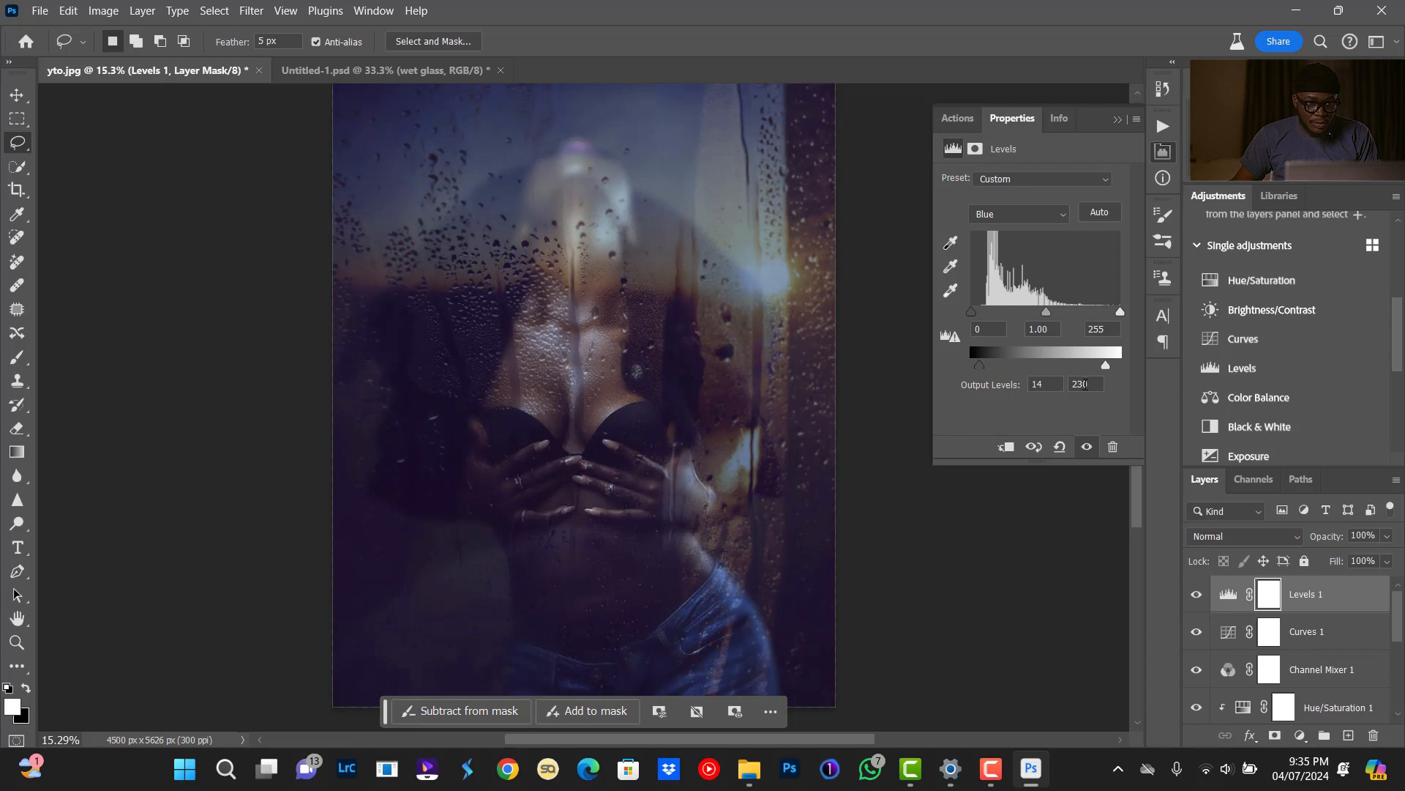
pyautogui.moveTo(1103, 367); pyautogui.dragTo(1097, 368)
pyautogui.click(1197, 594)
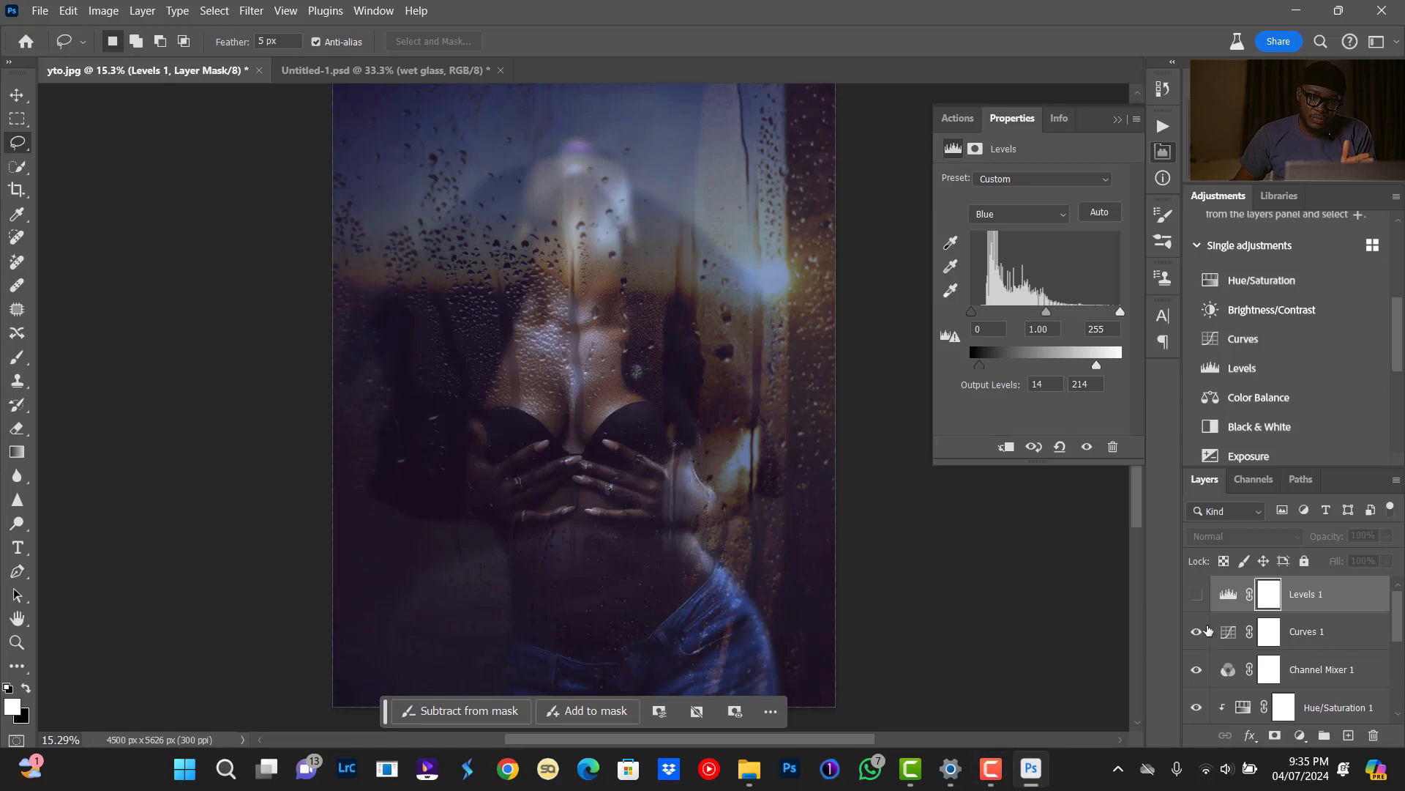
pyautogui.click(1198, 599)
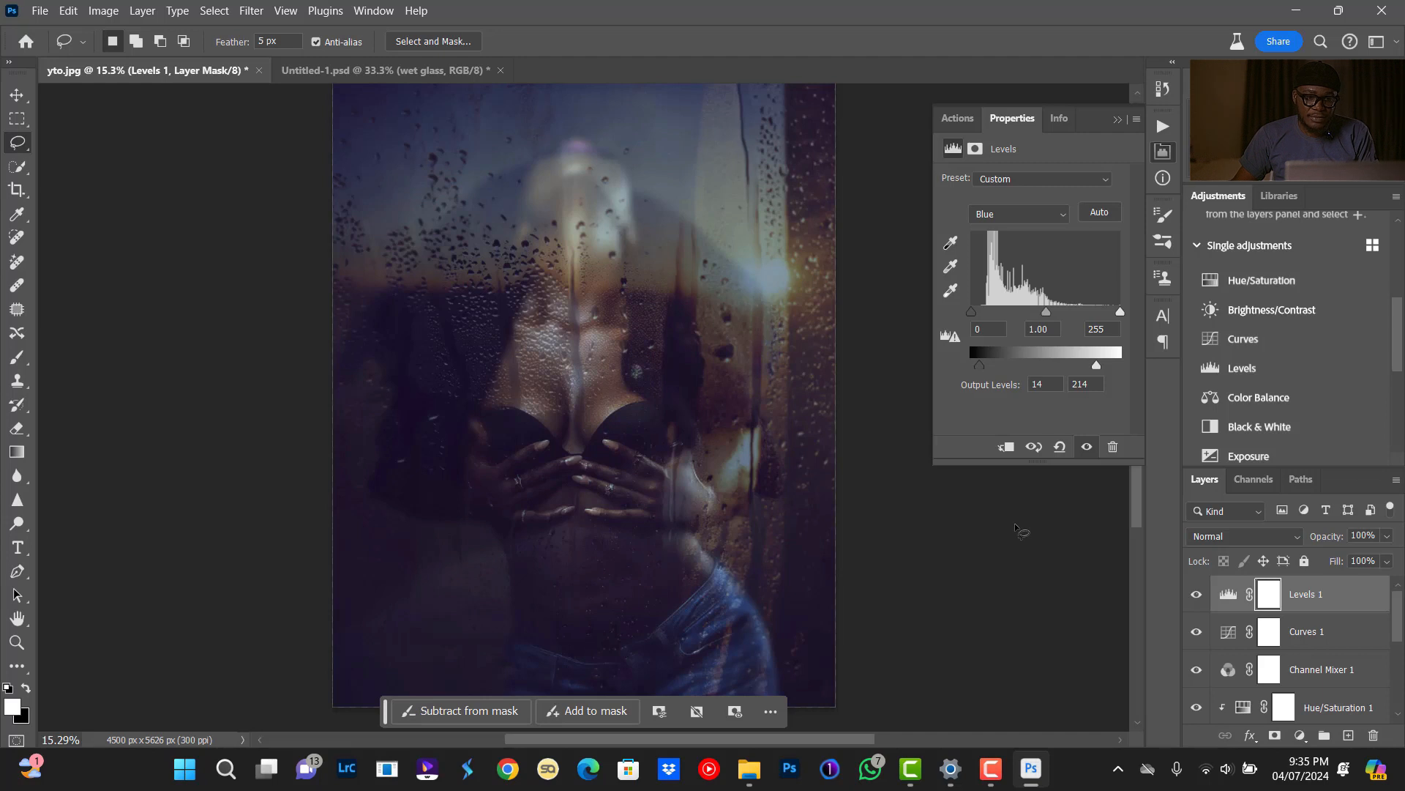
# Set the Blue channel's highlight output level to 217 and compare the image with and without the Levels adjustment.
pyautogui.scroll(3, 761, 462)
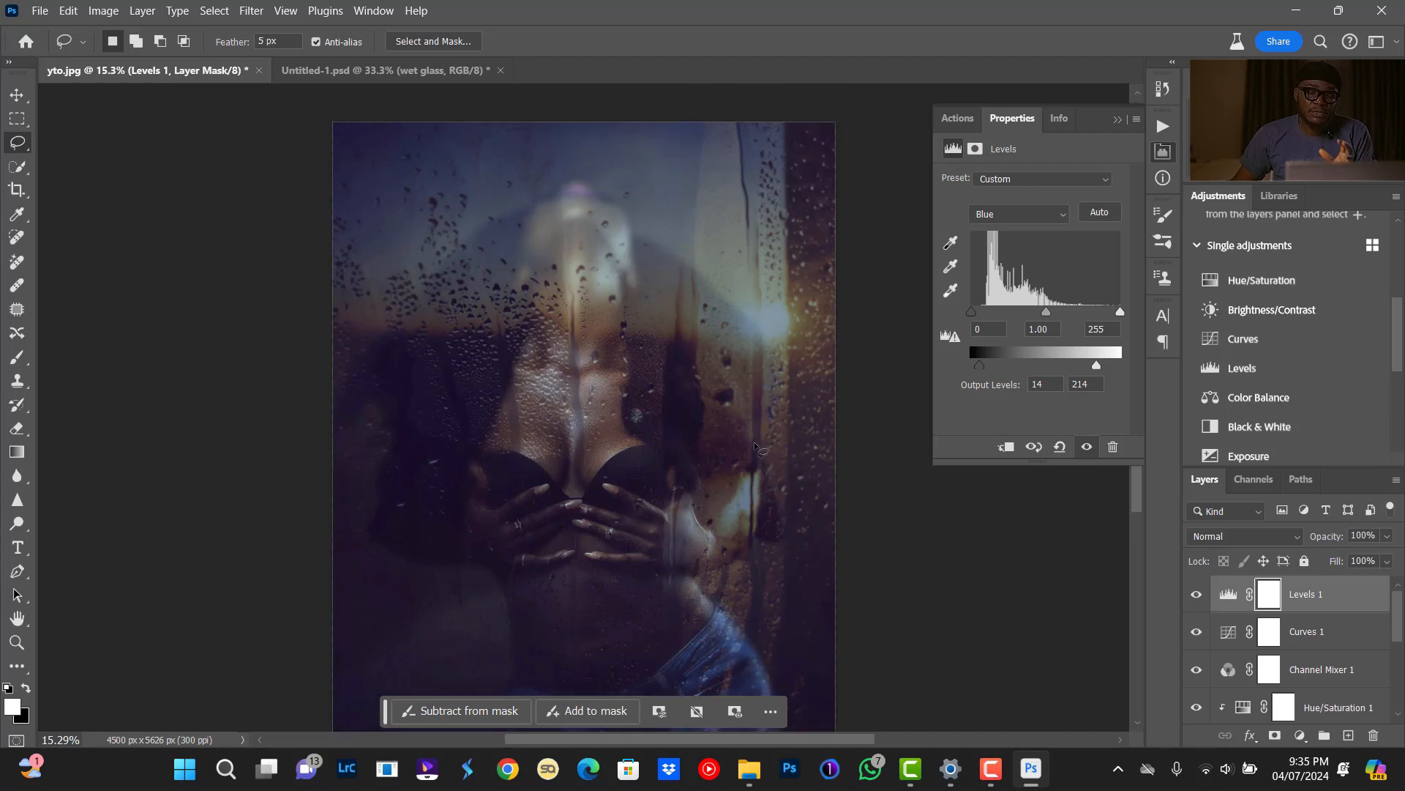
pyautogui.scroll(1, 755, 443)
pyautogui.scroll(-5, 756, 438)
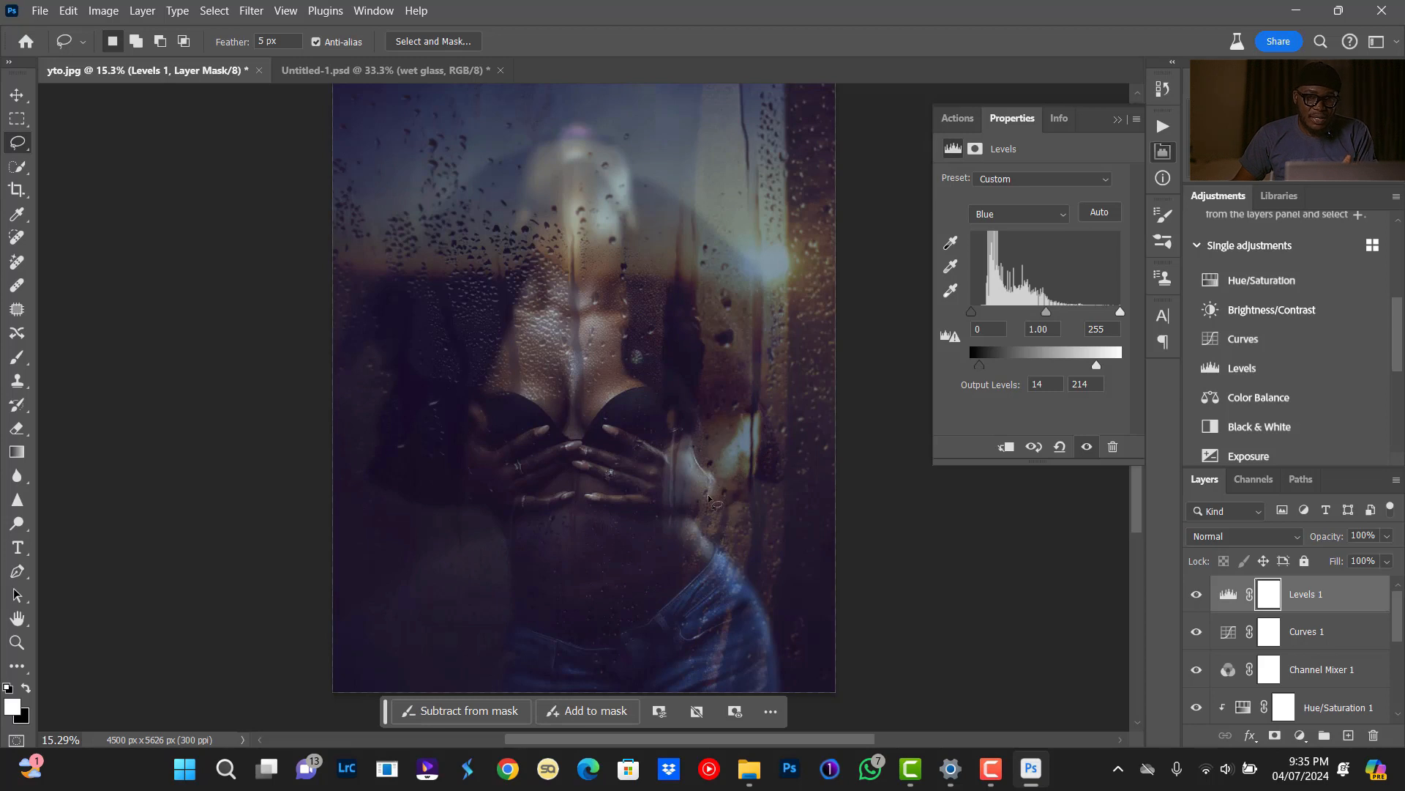
pyautogui.scroll(2, 708, 497)
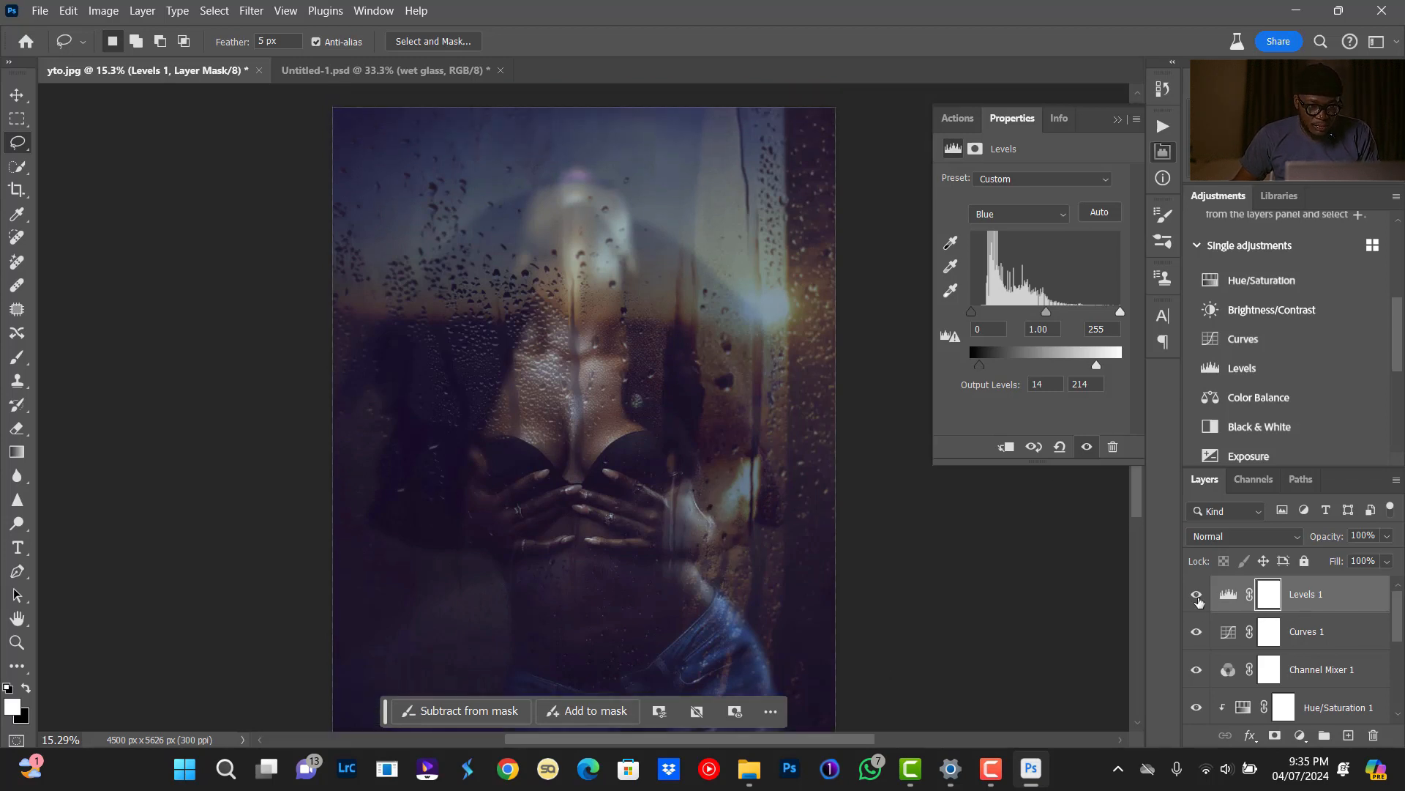
pyautogui.click(1196, 599)
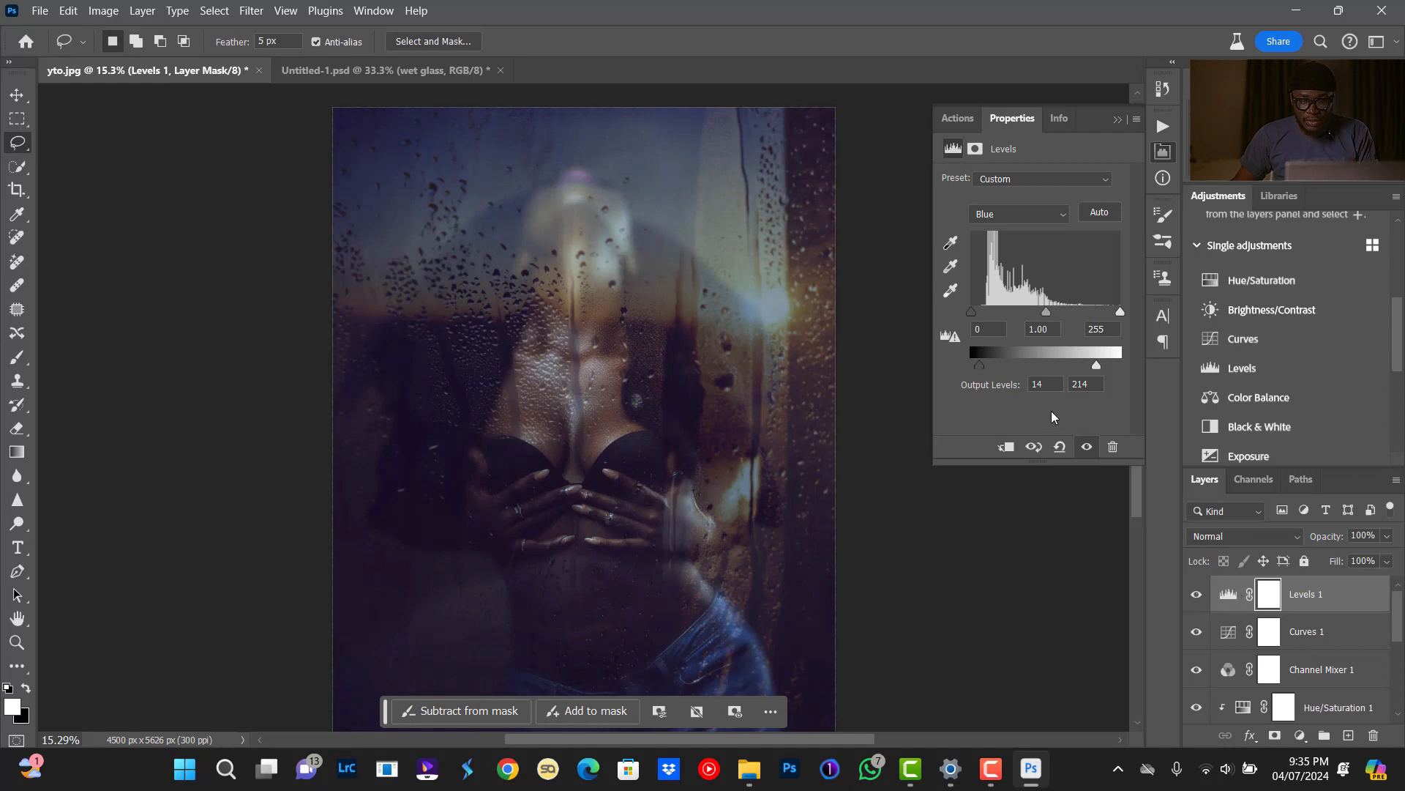
pyautogui.moveTo(1105, 370); pyautogui.dragTo(1100, 370)
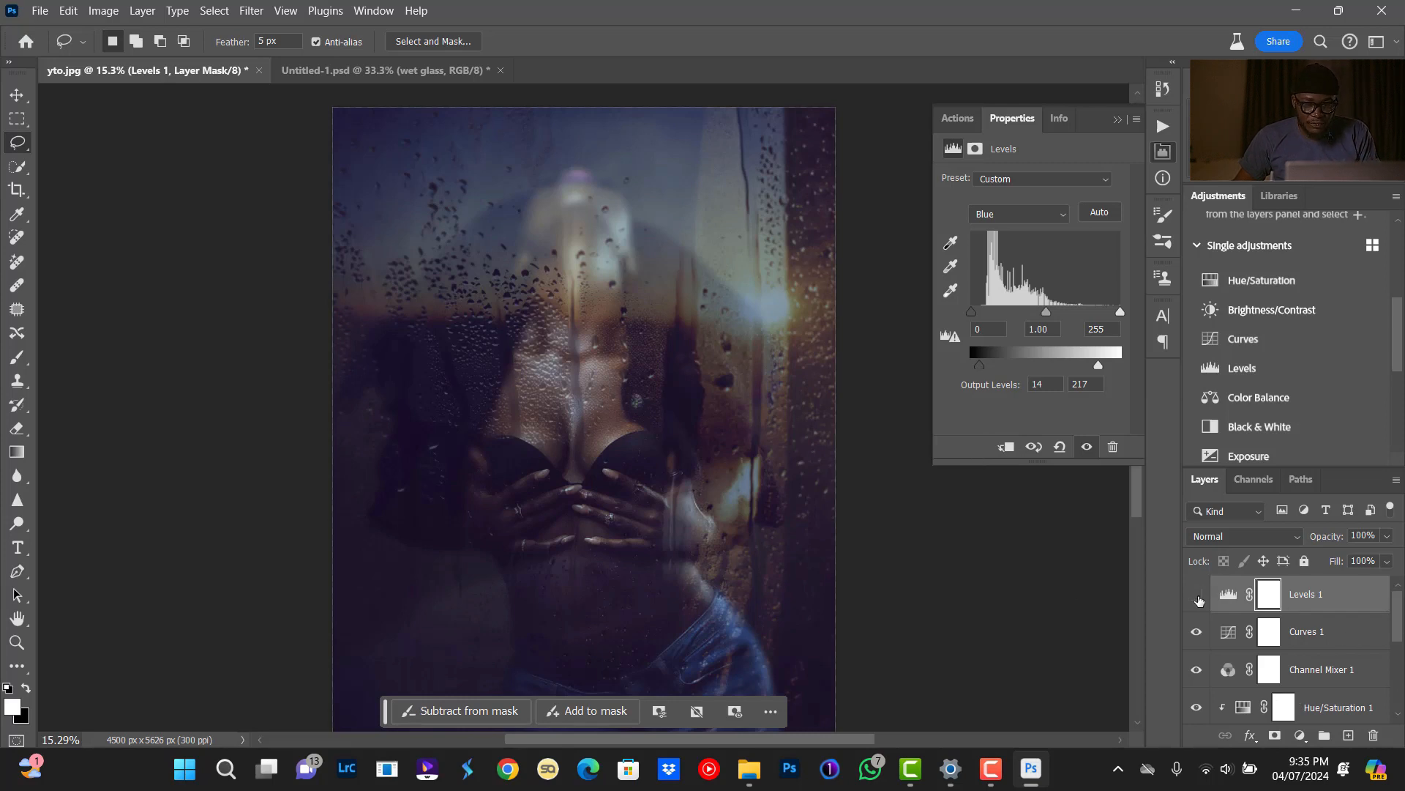
pyautogui.click(1197, 595)
pyautogui.click(1198, 595)
# Stamp all visible layers into a new layer above Levels 1 and name it "Finished images".
pyautogui.click(1376, 604)
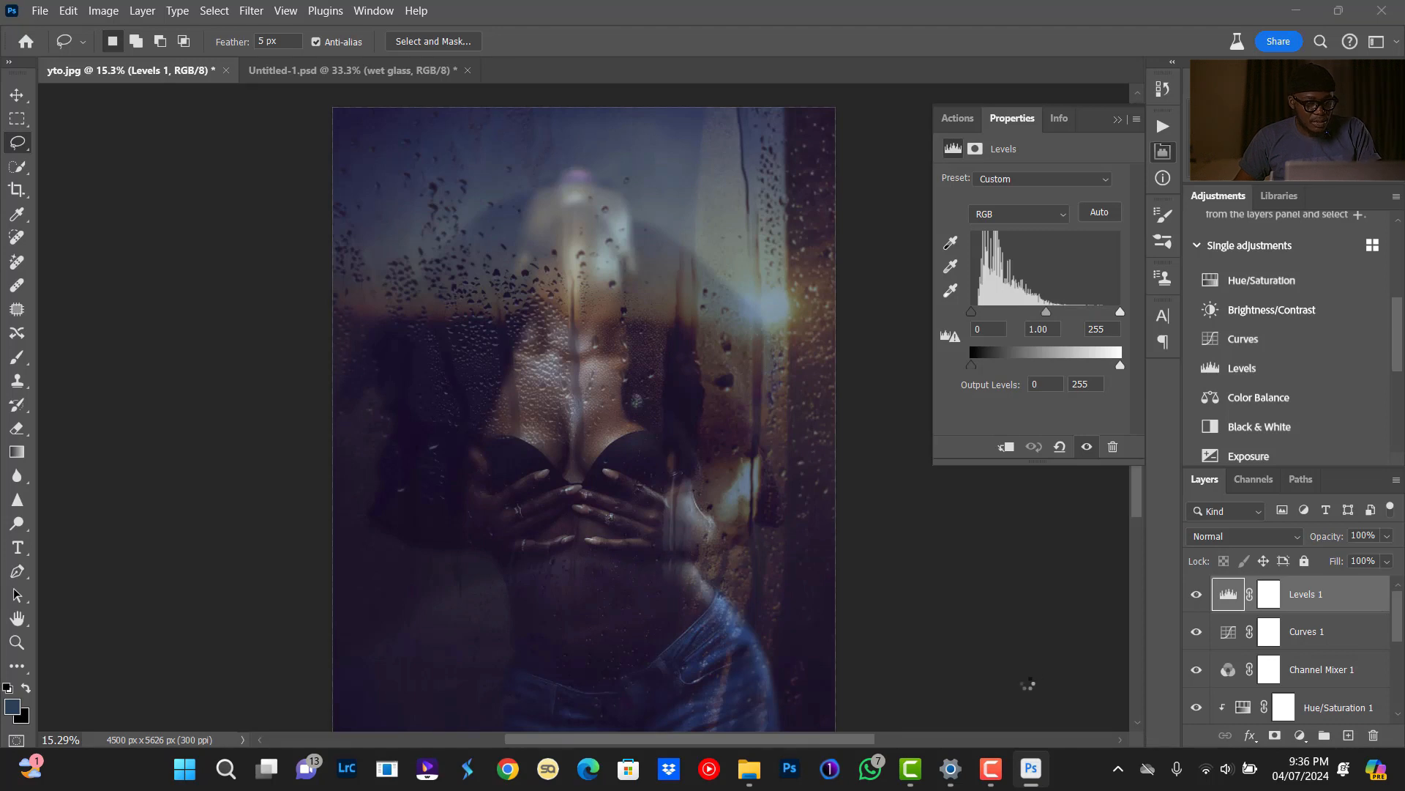
pyautogui.hotkey('ctrl', 'alt', 'shift', 'e')
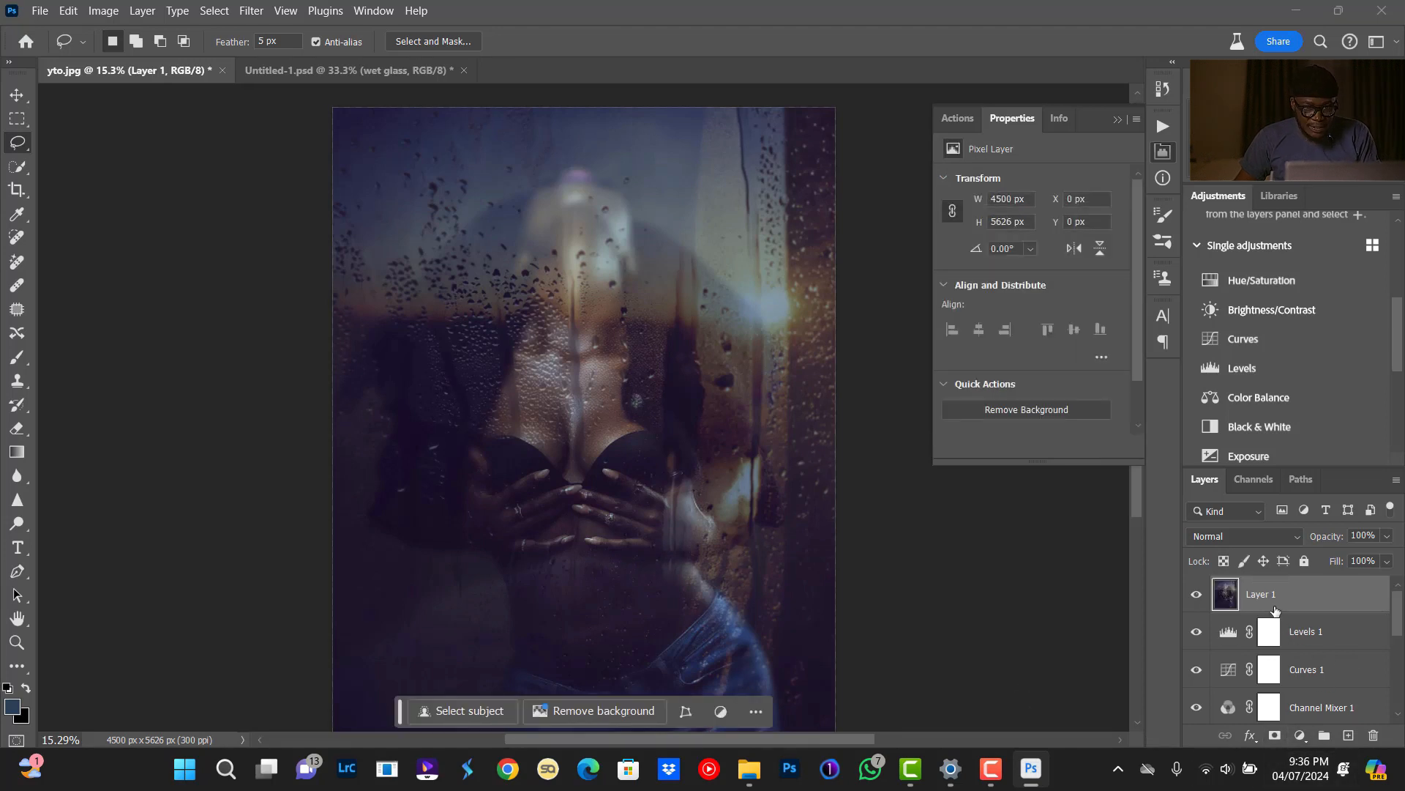
pyautogui.doubleClick(1260, 595)
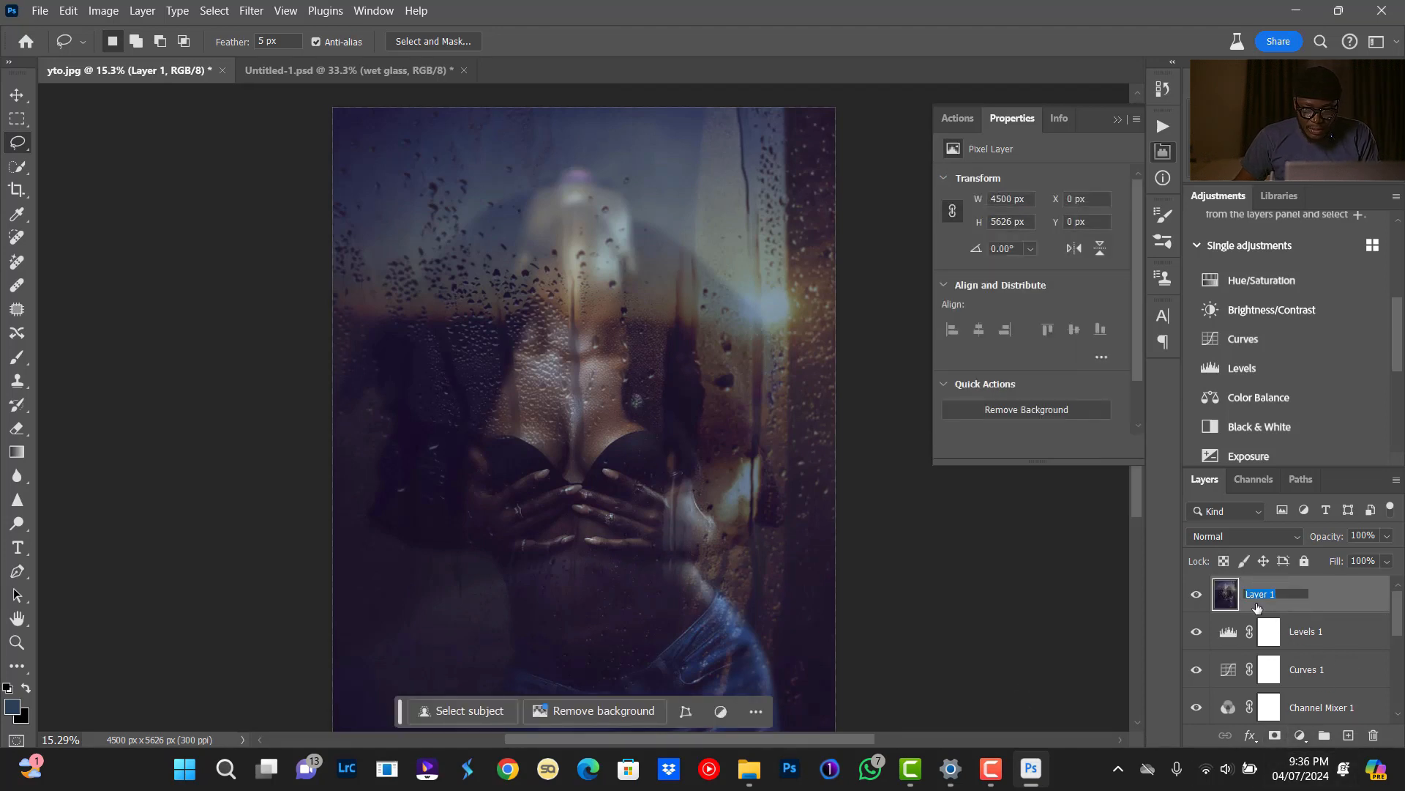
pyautogui.write('Finished images')
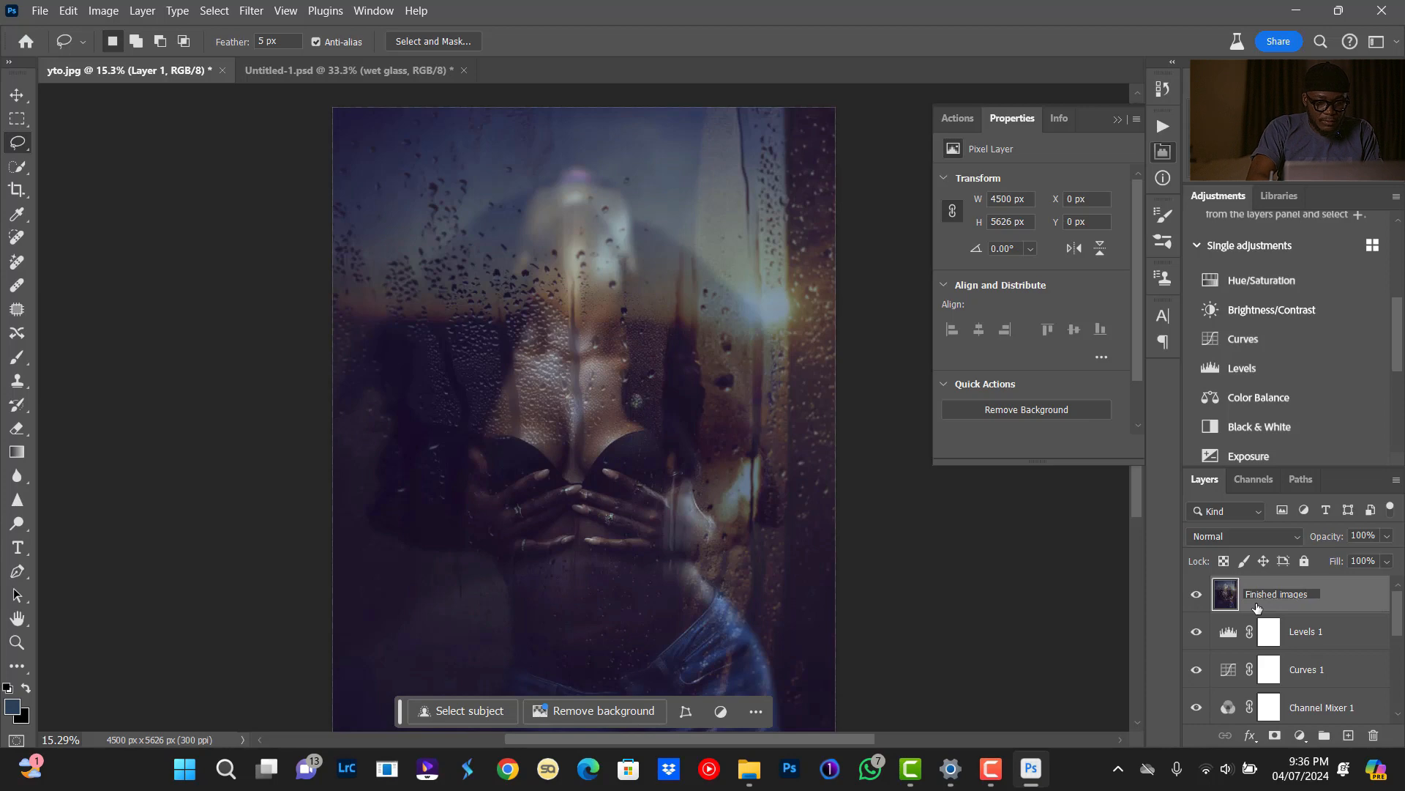
pyautogui.press('Return')
pyautogui.rightClick(1257, 604)
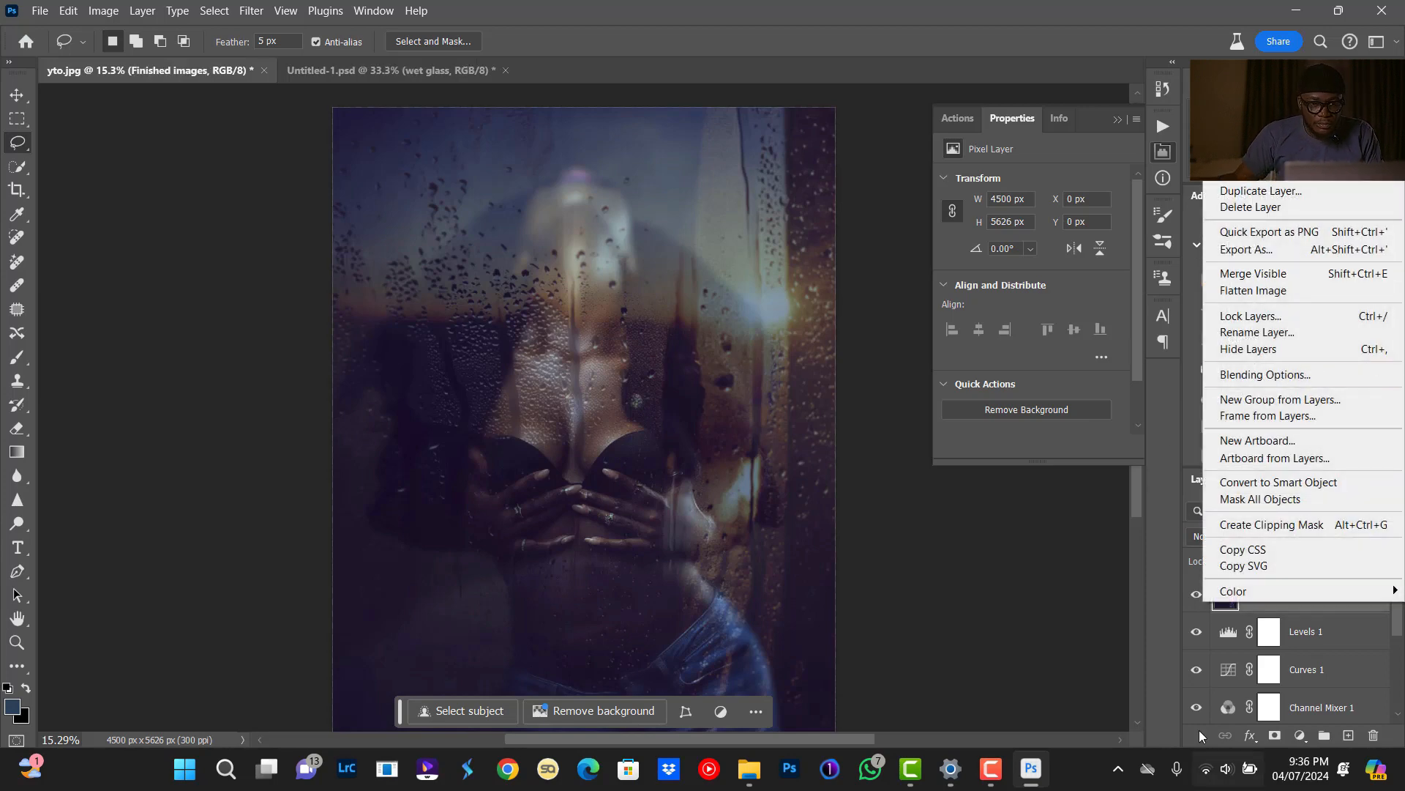
pyautogui.click(1276, 609)
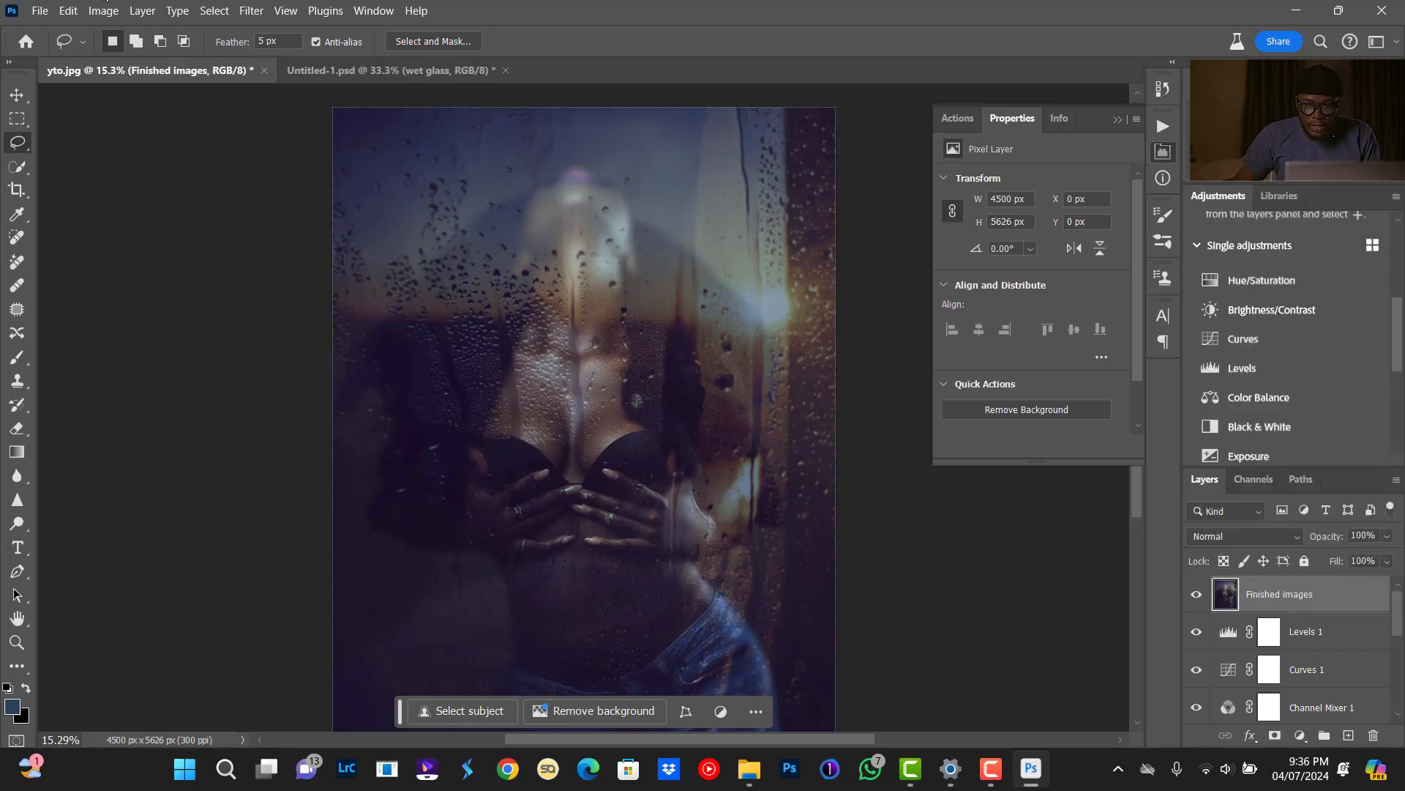
# Apply the Camera Raw Filter to the Finished images layer with Clarity set to +30.
pyautogui.click(252, 11)
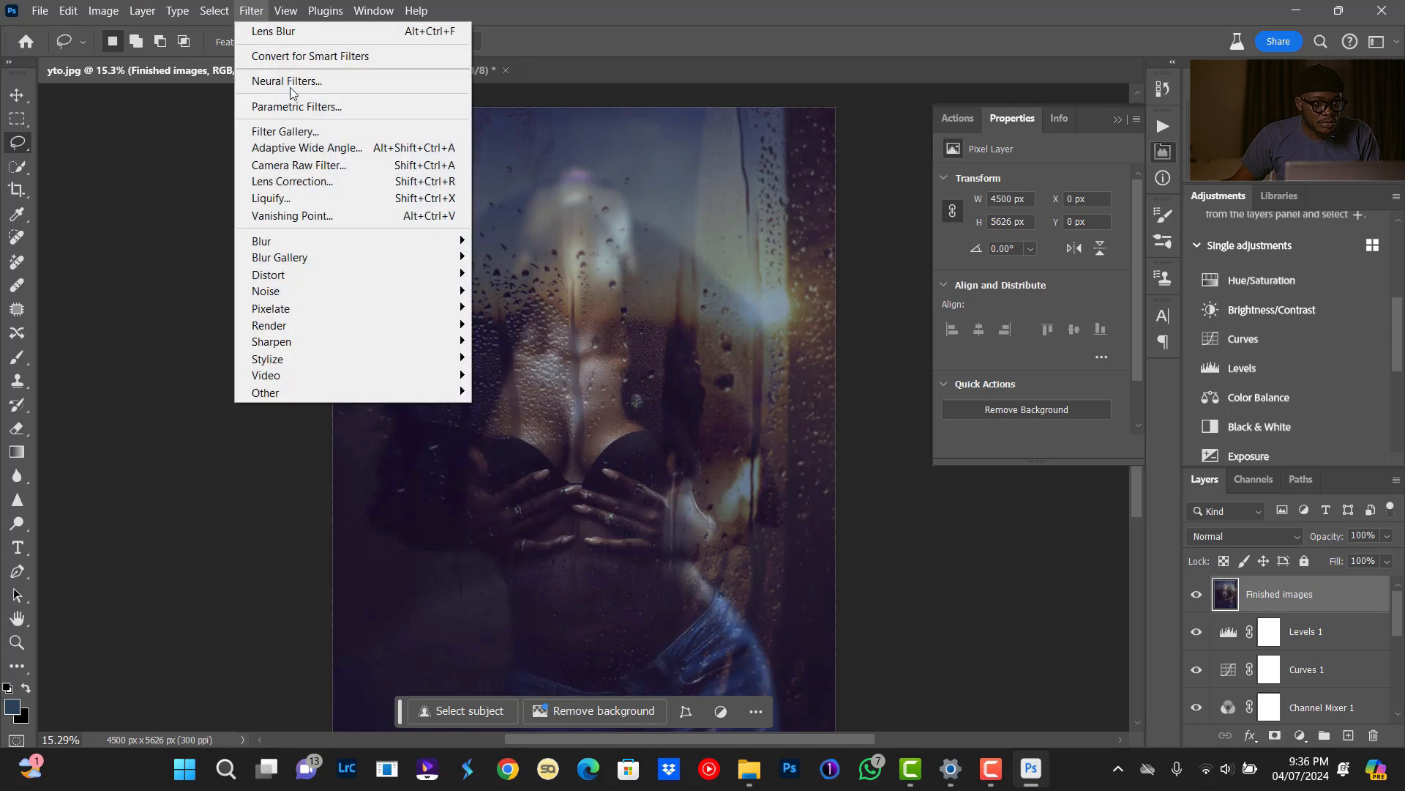
pyautogui.click(318, 166)
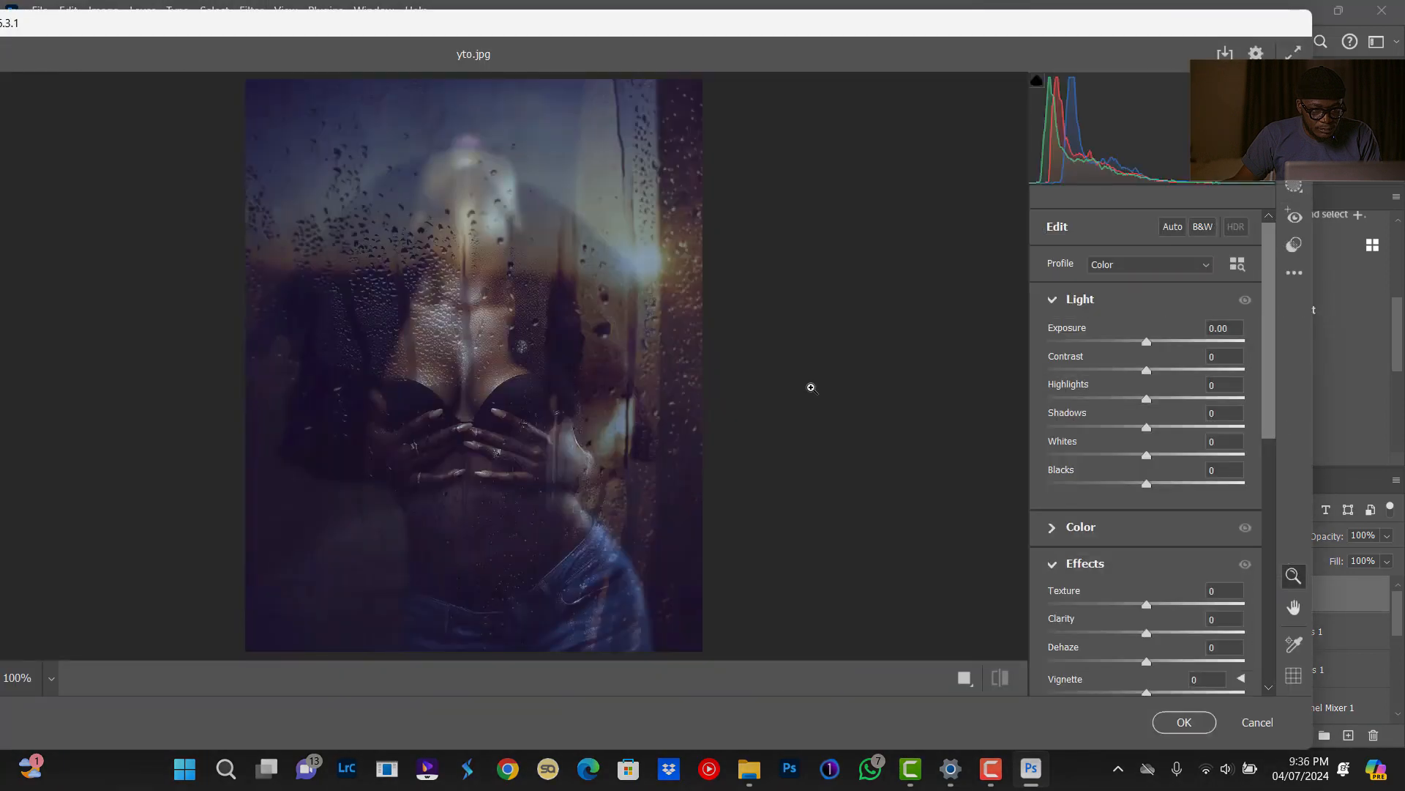
pyautogui.moveTo(1155, 632); pyautogui.dragTo(1171, 636)
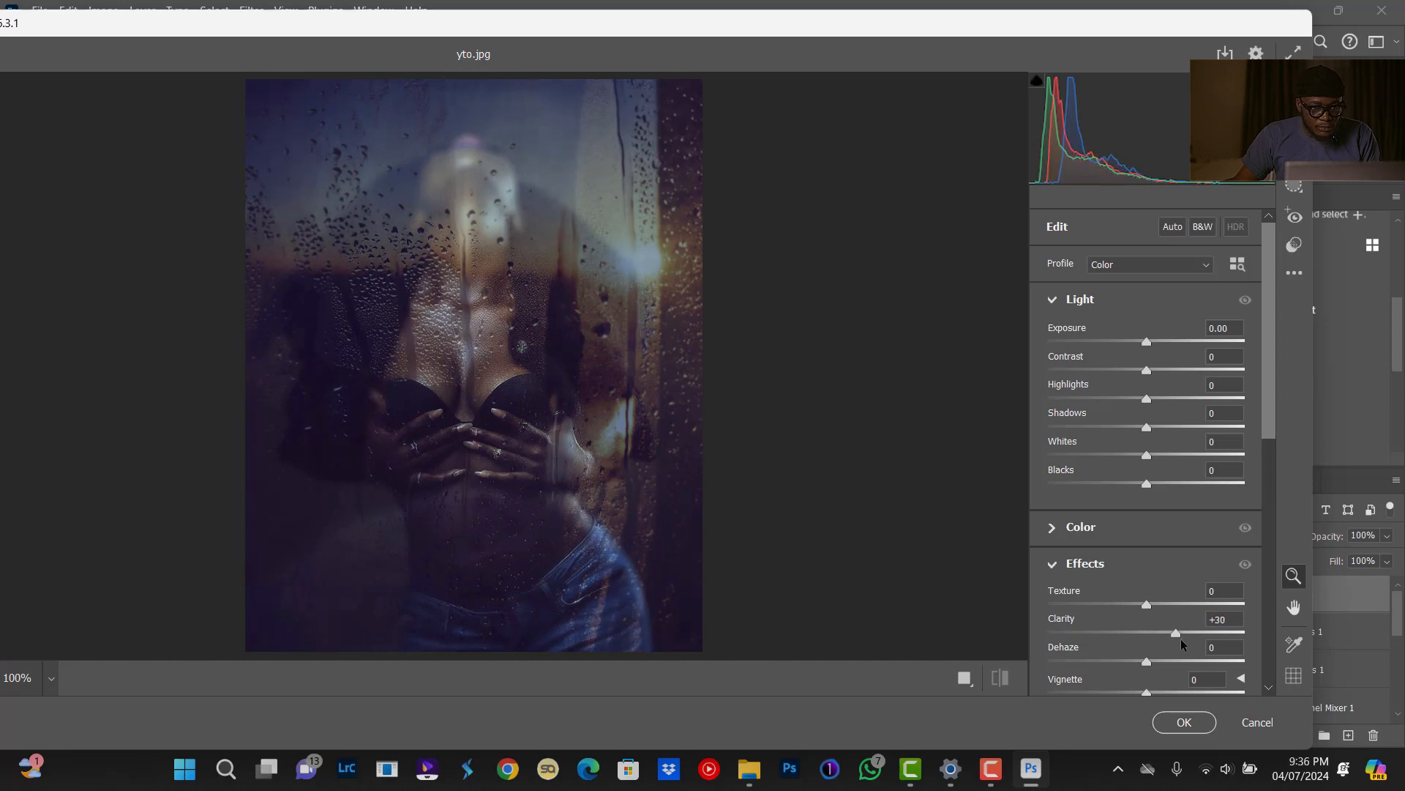
pyautogui.click(1206, 724)
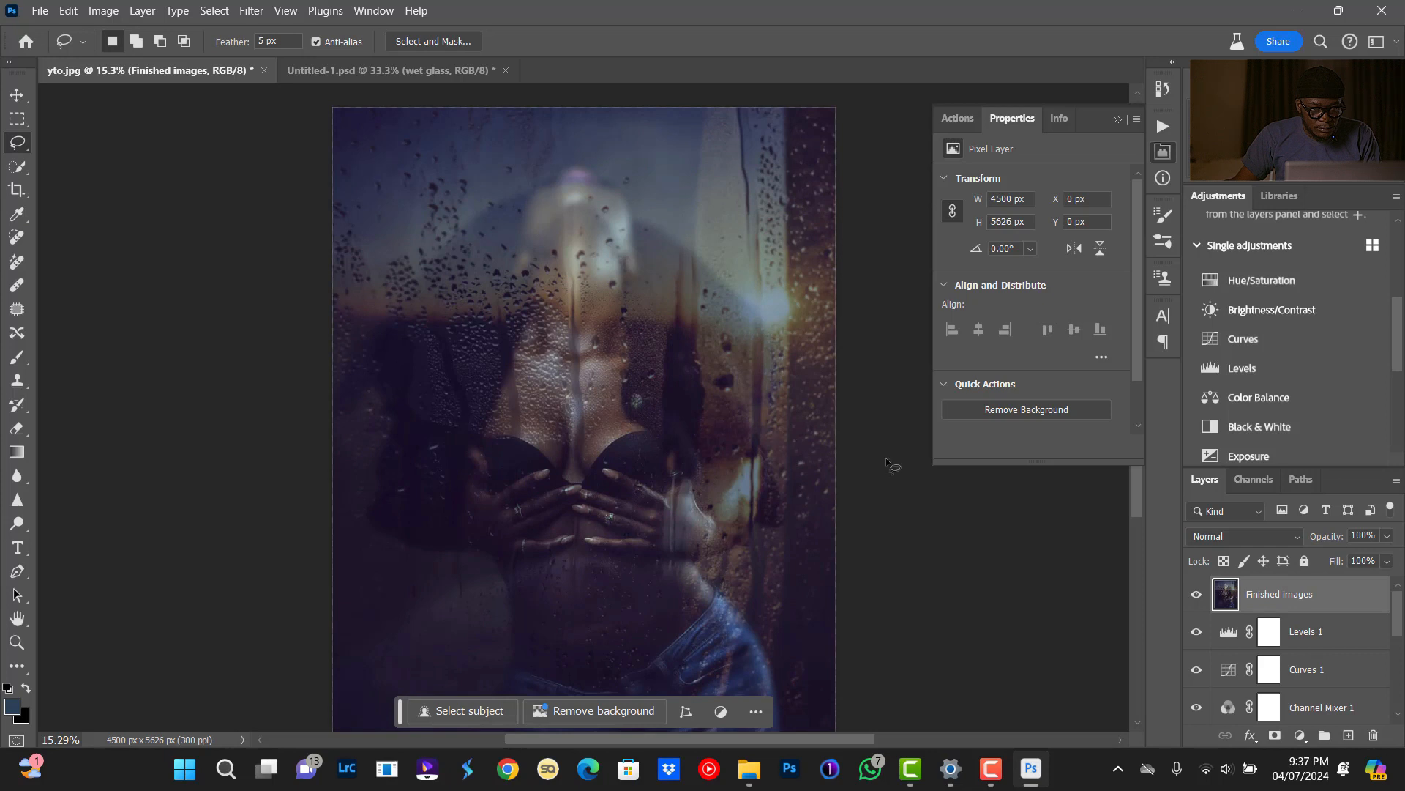
# Compare the image with and without the Finished images layer, and check it both smaller and closer up.
pyautogui.click(1196, 595)
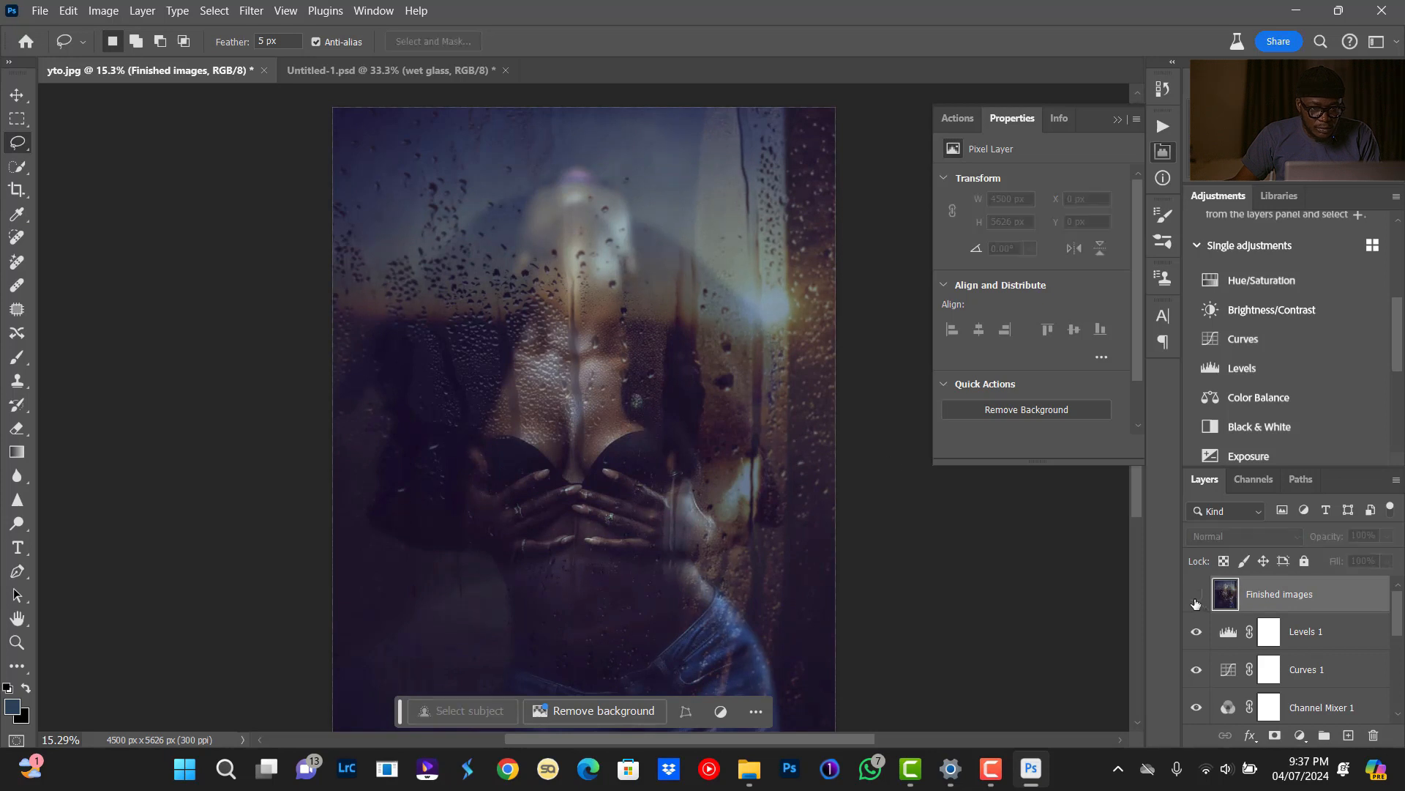
pyautogui.click(1197, 595)
pyautogui.click(1197, 594)
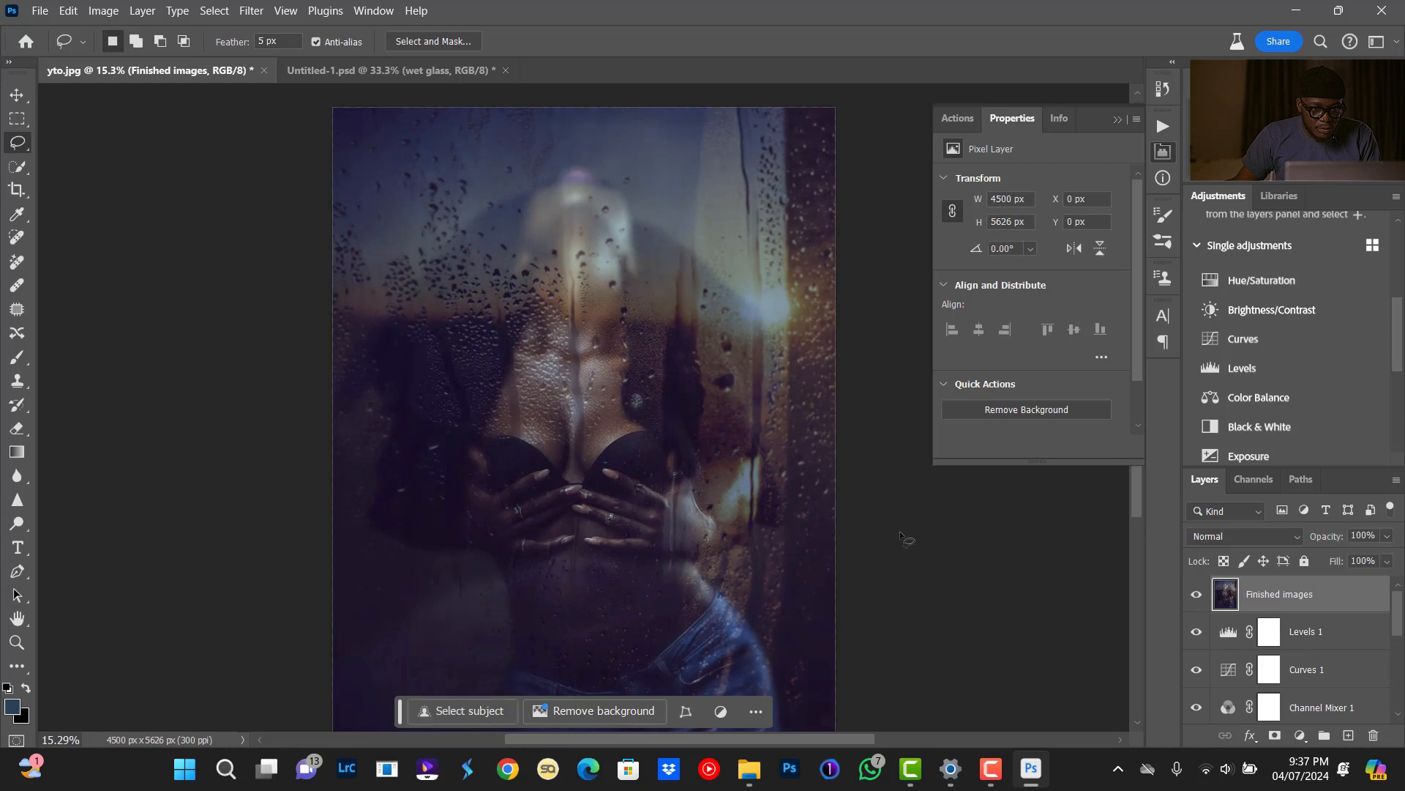
pyautogui.hotkey('ctrl', '0')
pyautogui.hotkey('ctrl', '-')
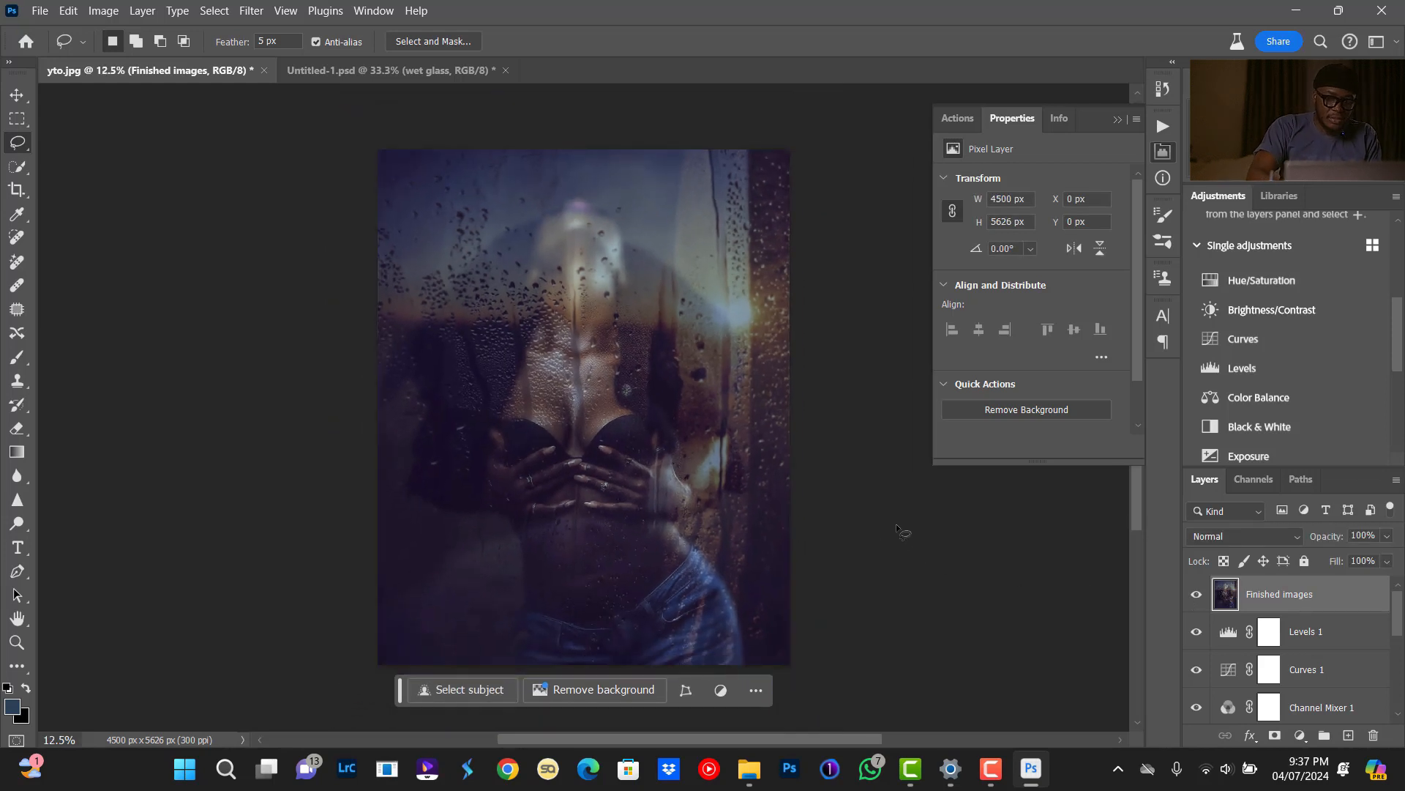
pyautogui.hotkey('ctrl', '+')
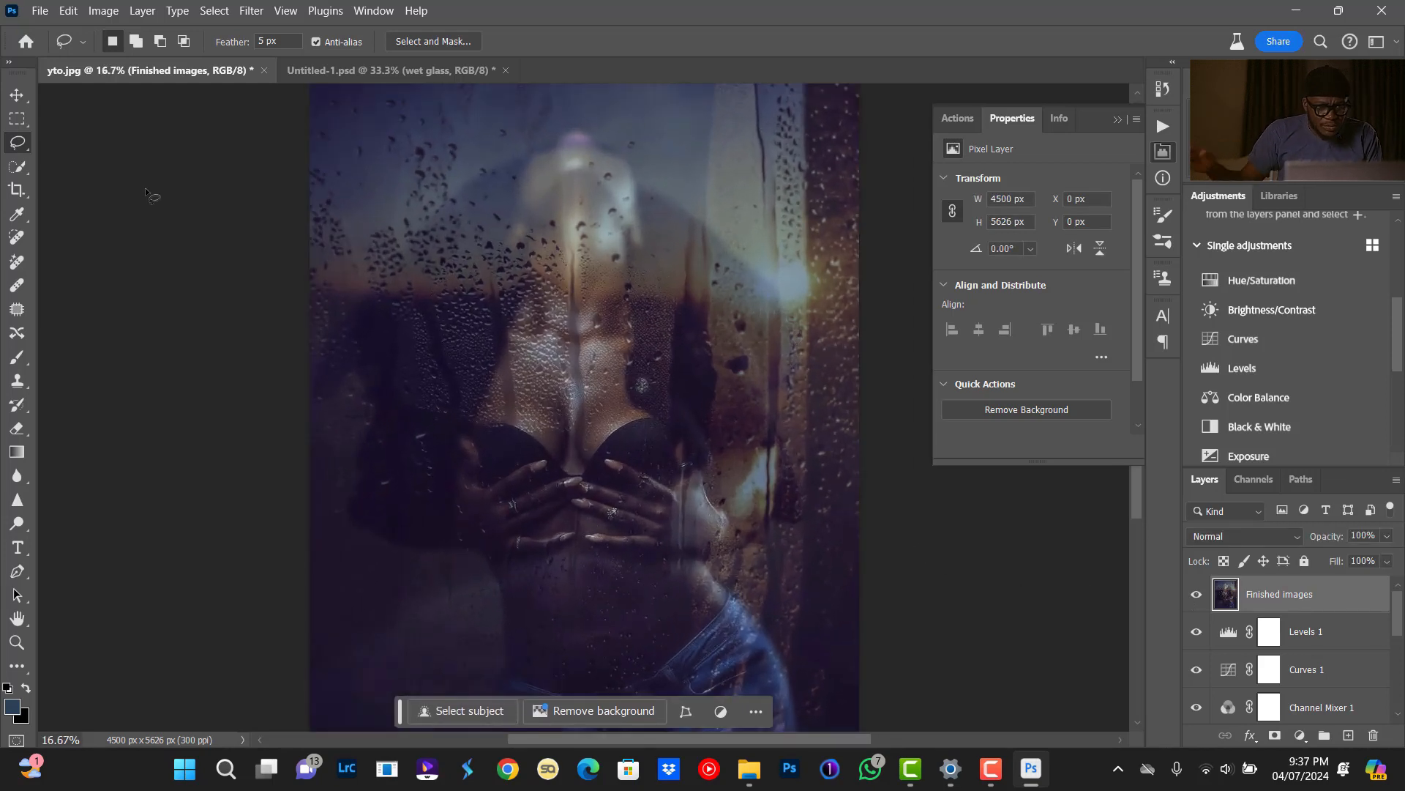
# Open Liquify on the Finished images layer and push the left side of the waist inward with a Forward Warp brush of size 1000.
pyautogui.click(251, 10)
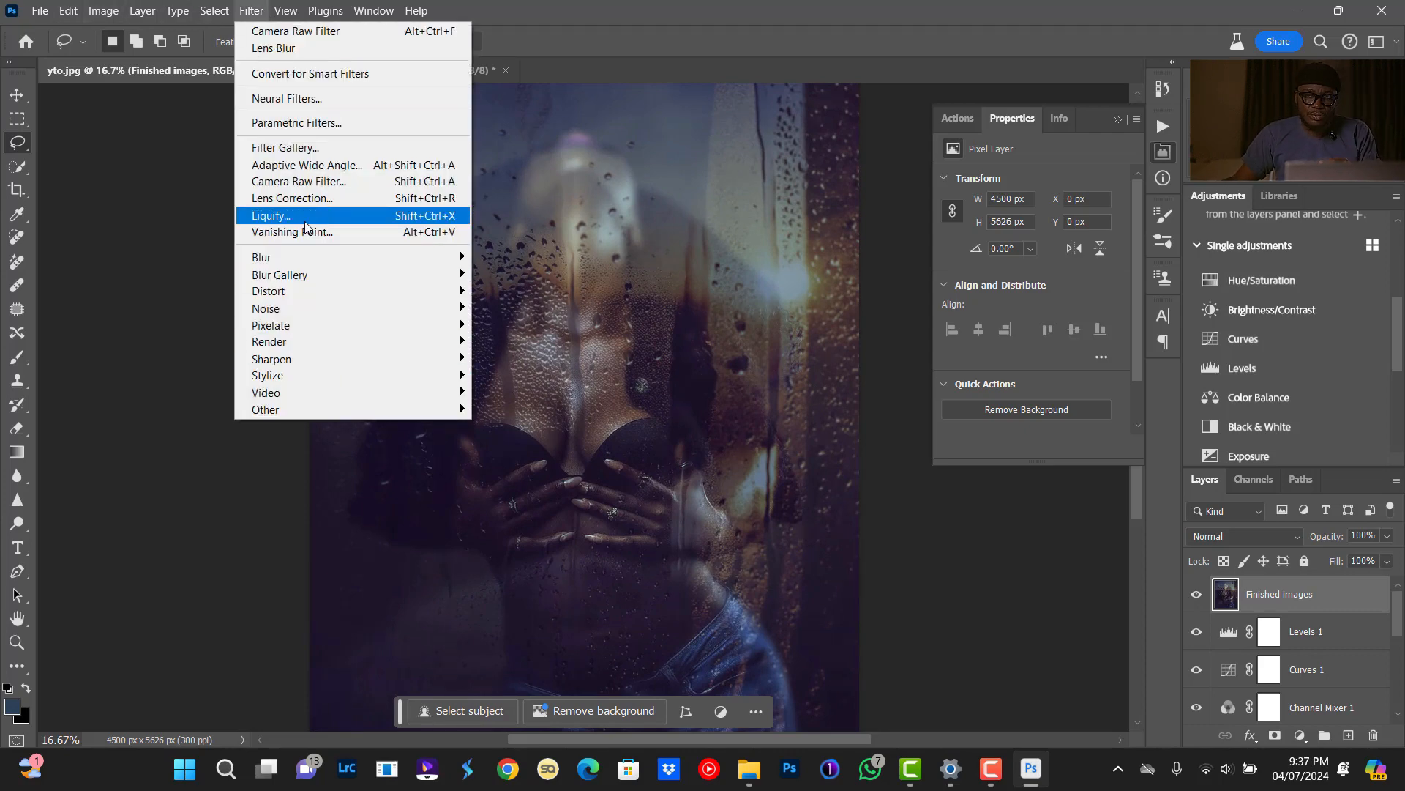
pyautogui.click(282, 218)
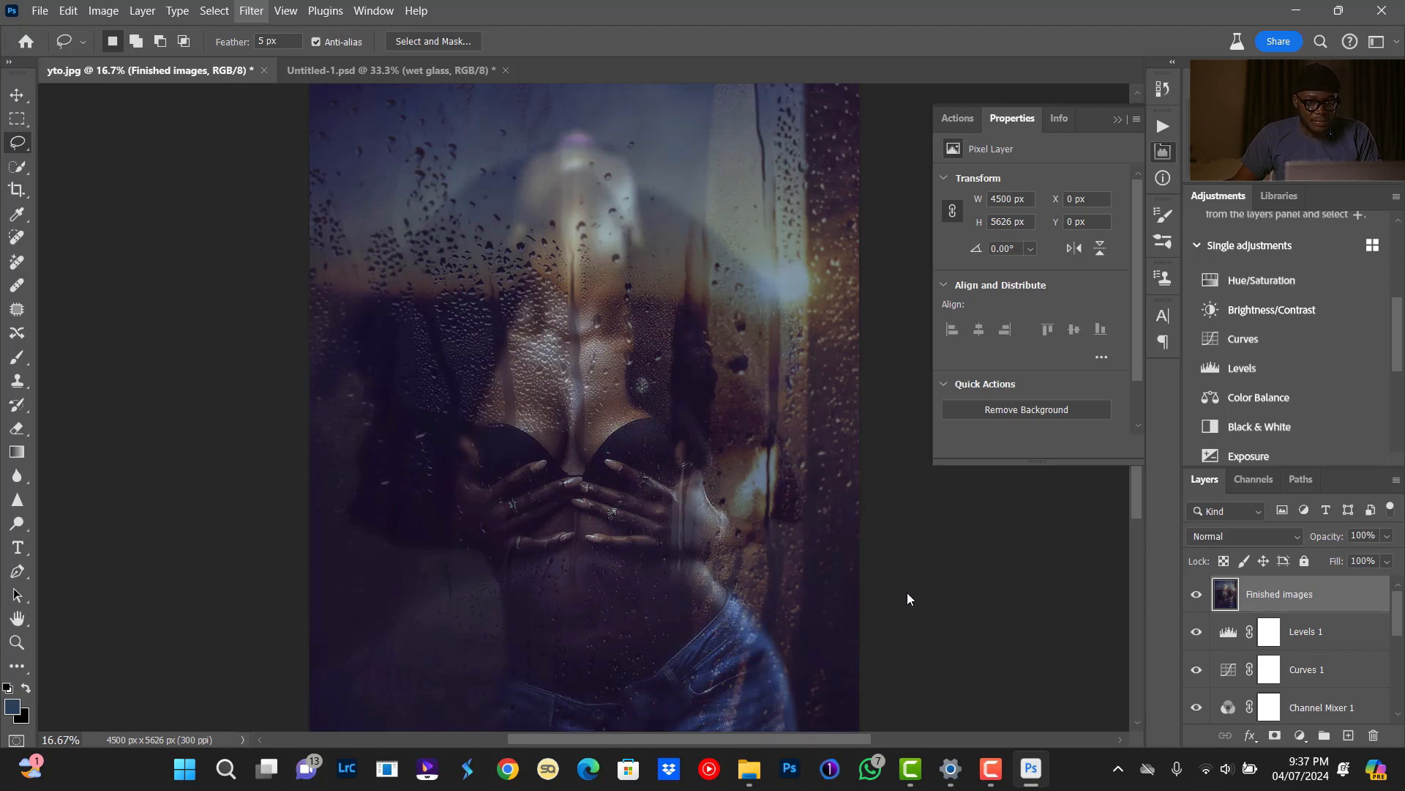
pyautogui.hotkey('shift', 'ctrl', 'x')
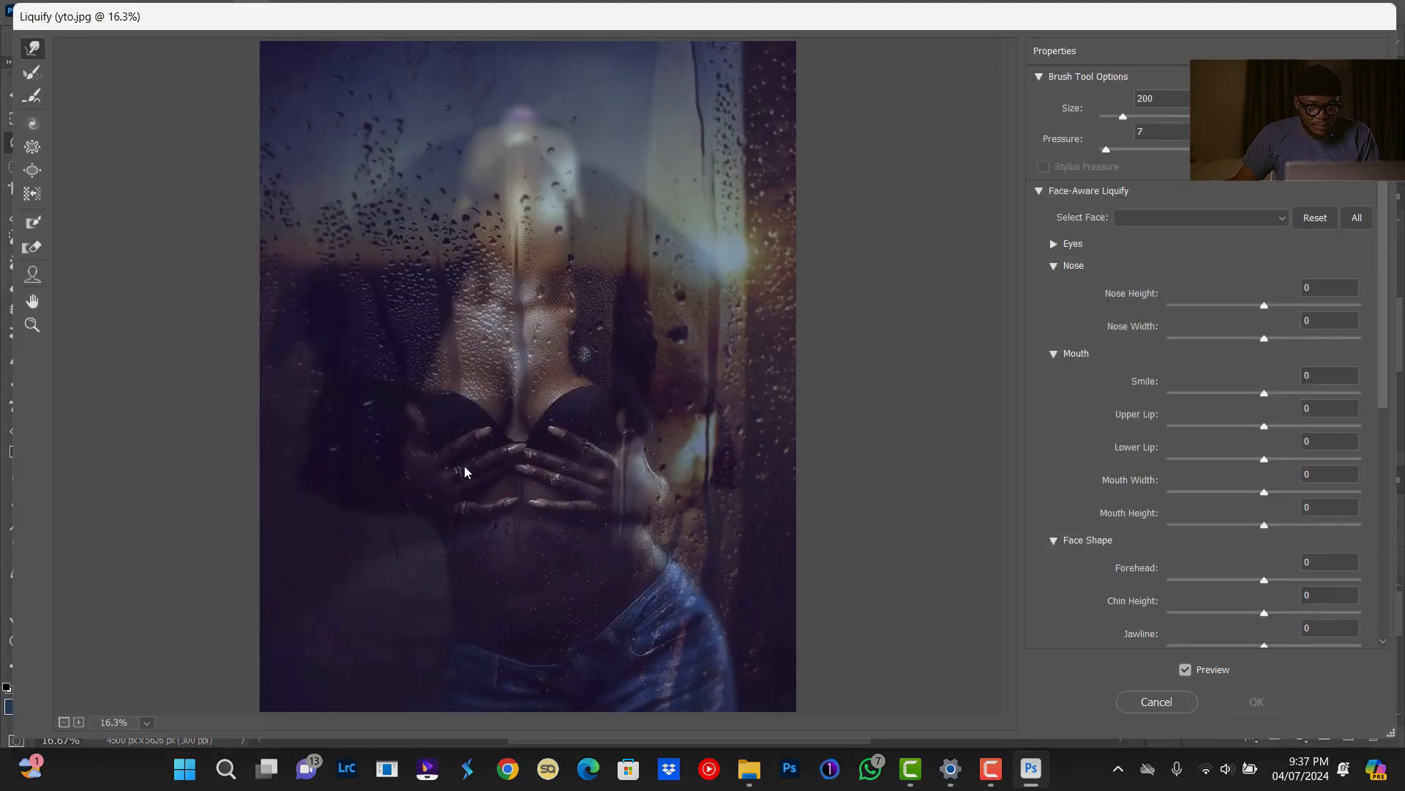
pyautogui.press(']')
pyautogui.press(']')
pyautogui.press(']')
pyautogui.press(']')
pyautogui.press(']')
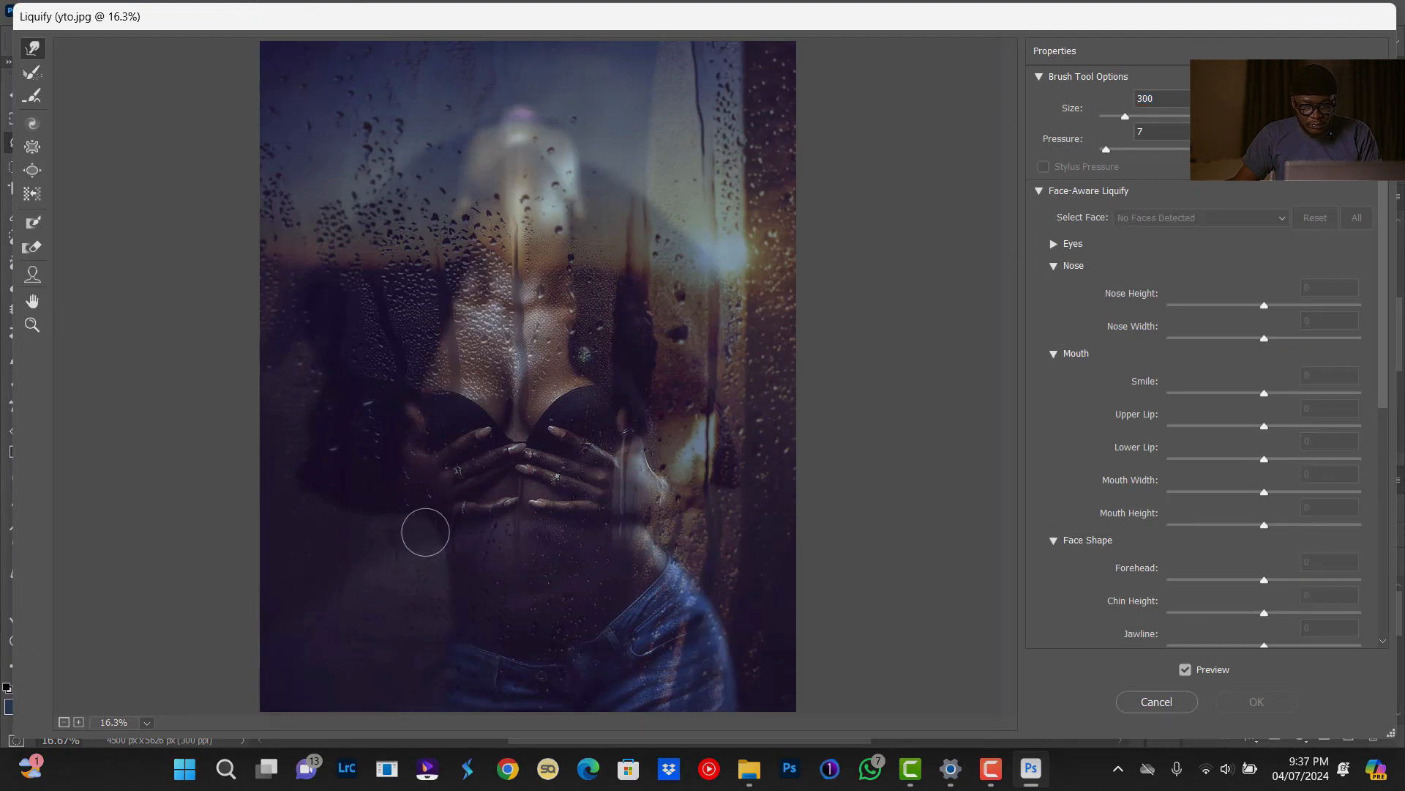
pyautogui.press(']')
pyautogui.press(']')
pyautogui.press(']')
pyautogui.press(']')
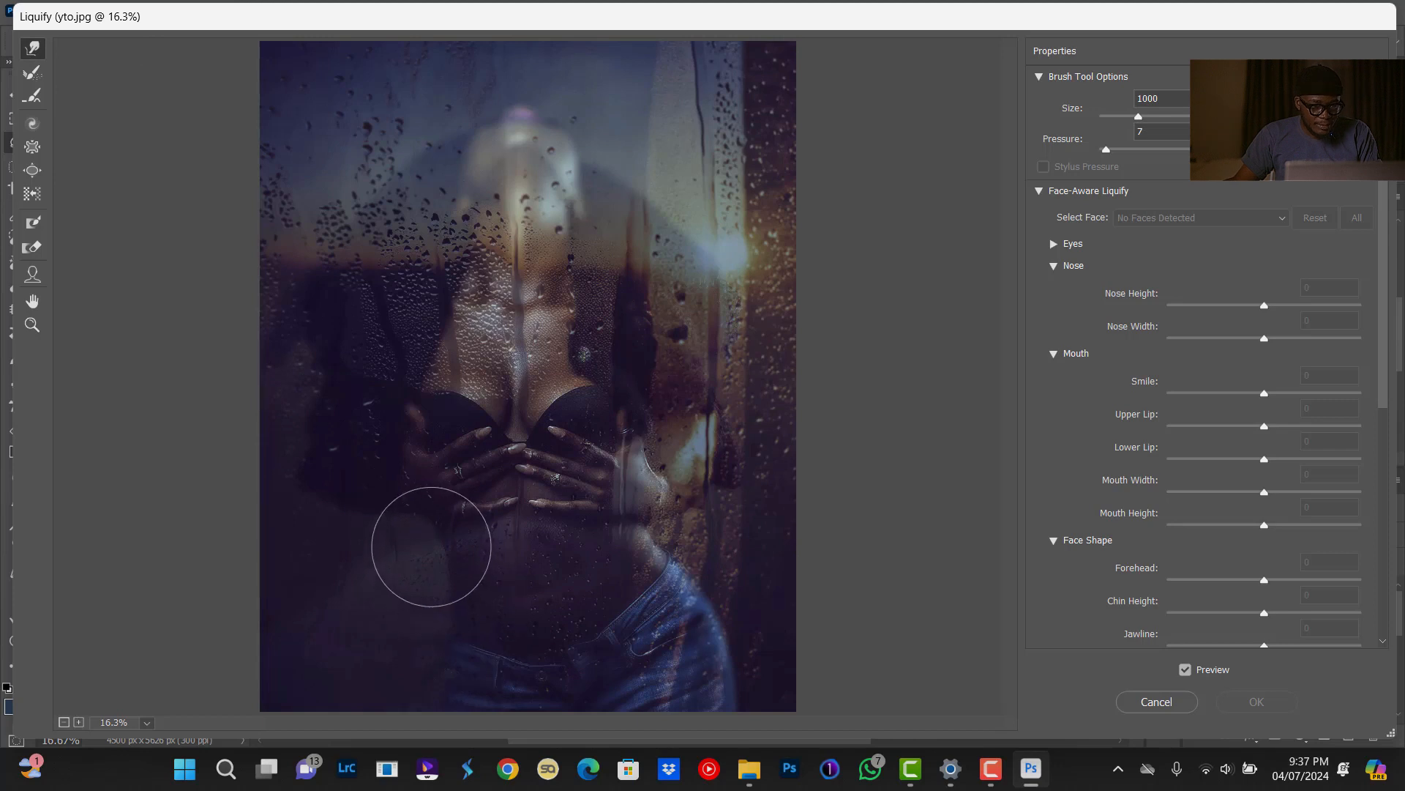
pyautogui.moveTo(409, 510); pyautogui.dragTo(432, 508)
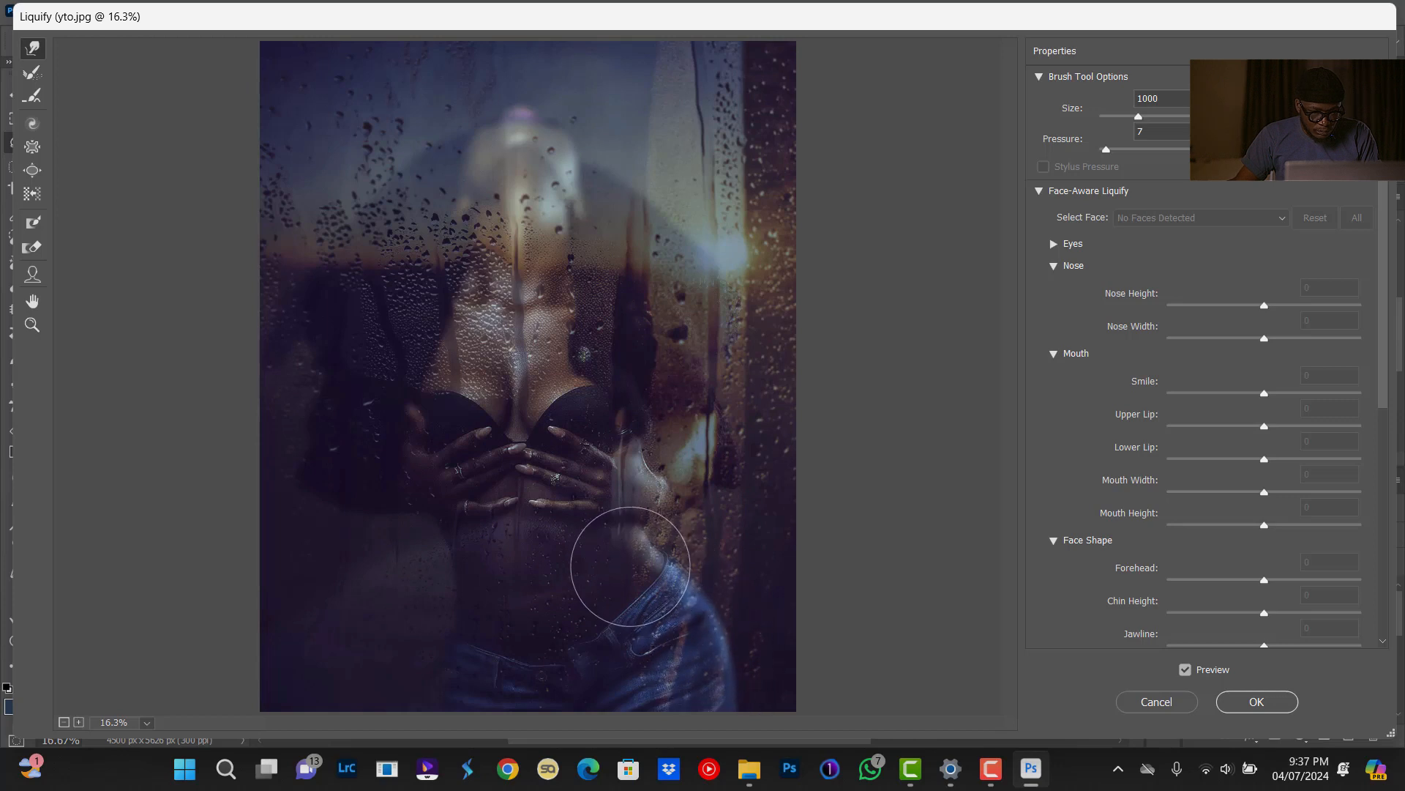
# Reshape the right side of the waist and hip above the jeans in Liquify, using smaller brush sizes between 400 and 600.
pyautogui.press('[')
pyautogui.press('[')
pyautogui.press('[')
pyautogui.press('[')
pyautogui.press('[')
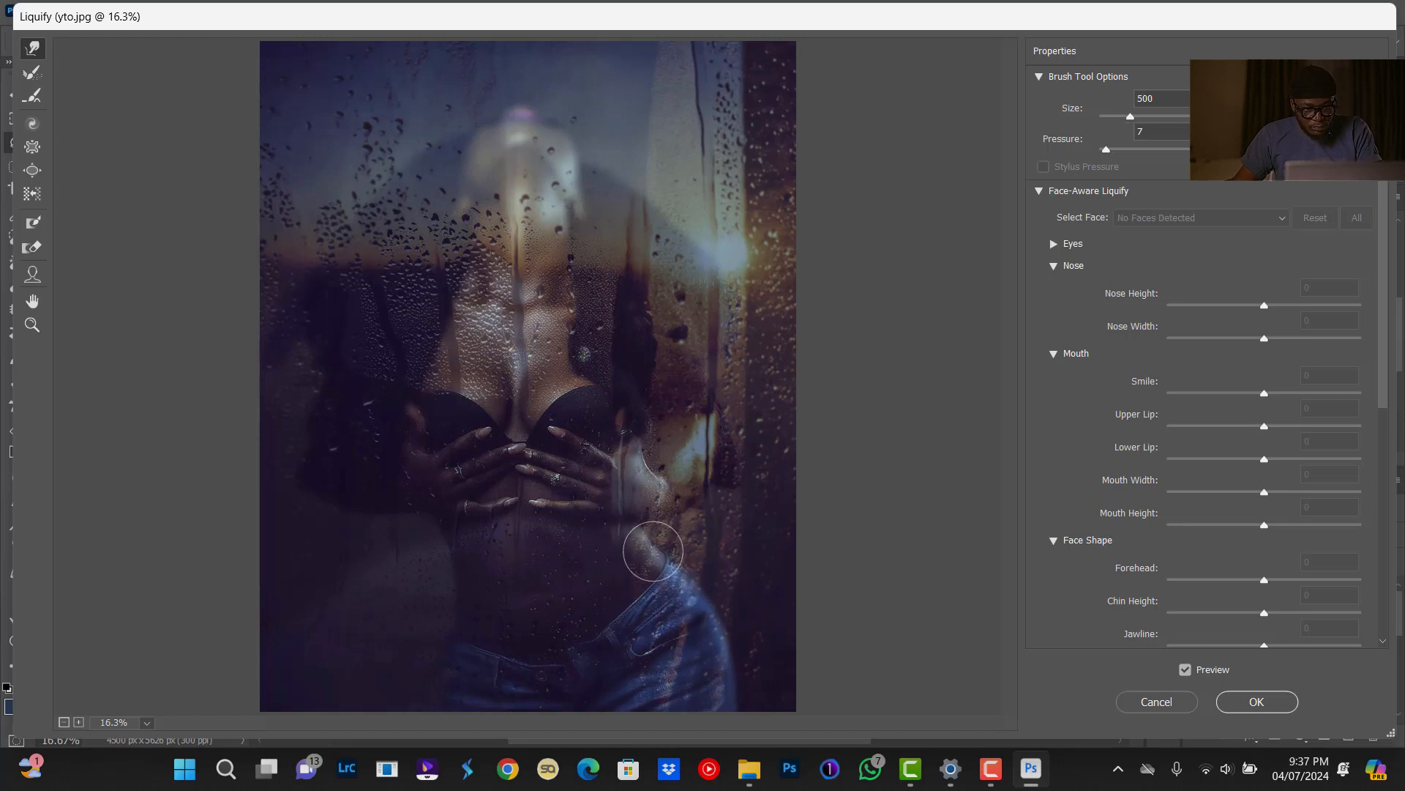
pyautogui.press('[')
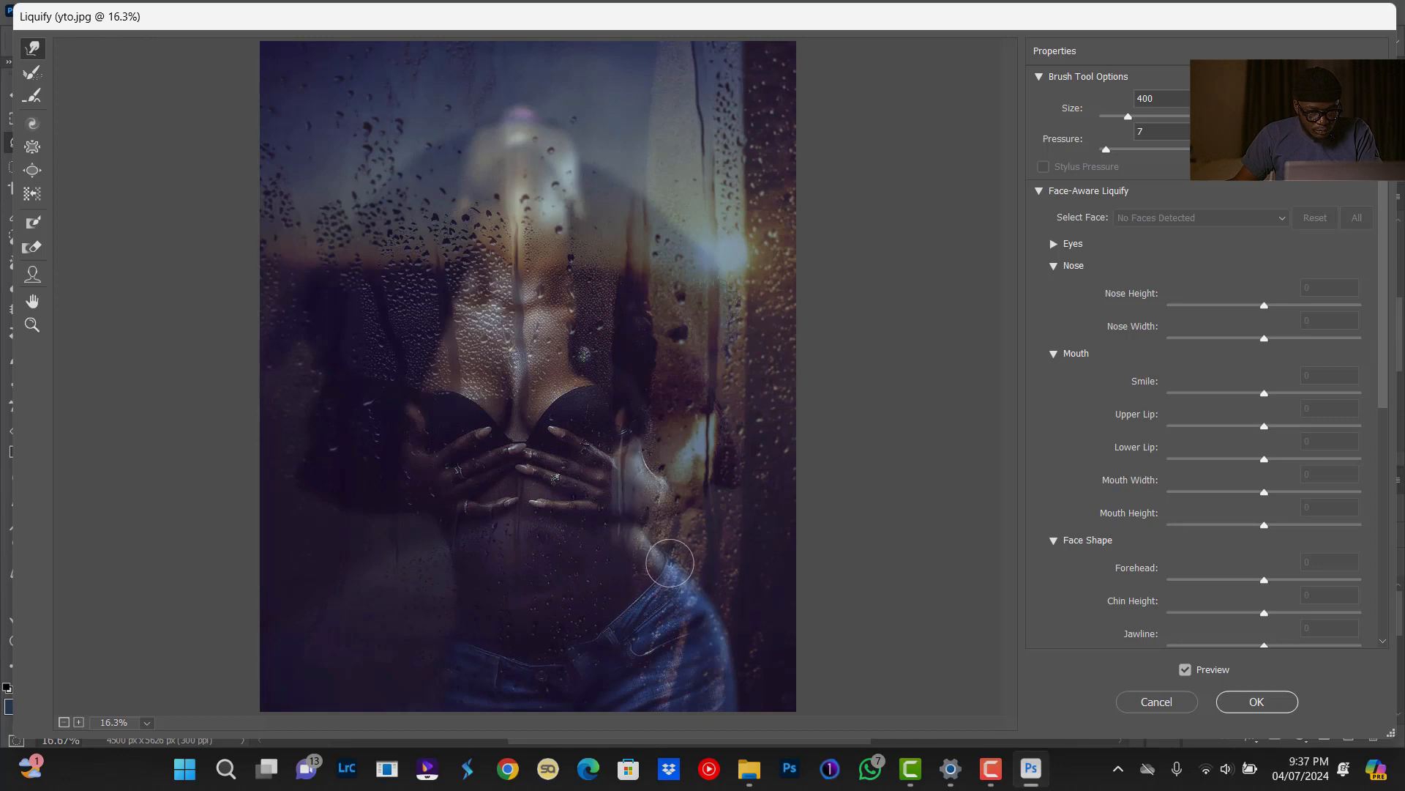
pyautogui.press(']')
pyautogui.press(']')
pyautogui.press(']')
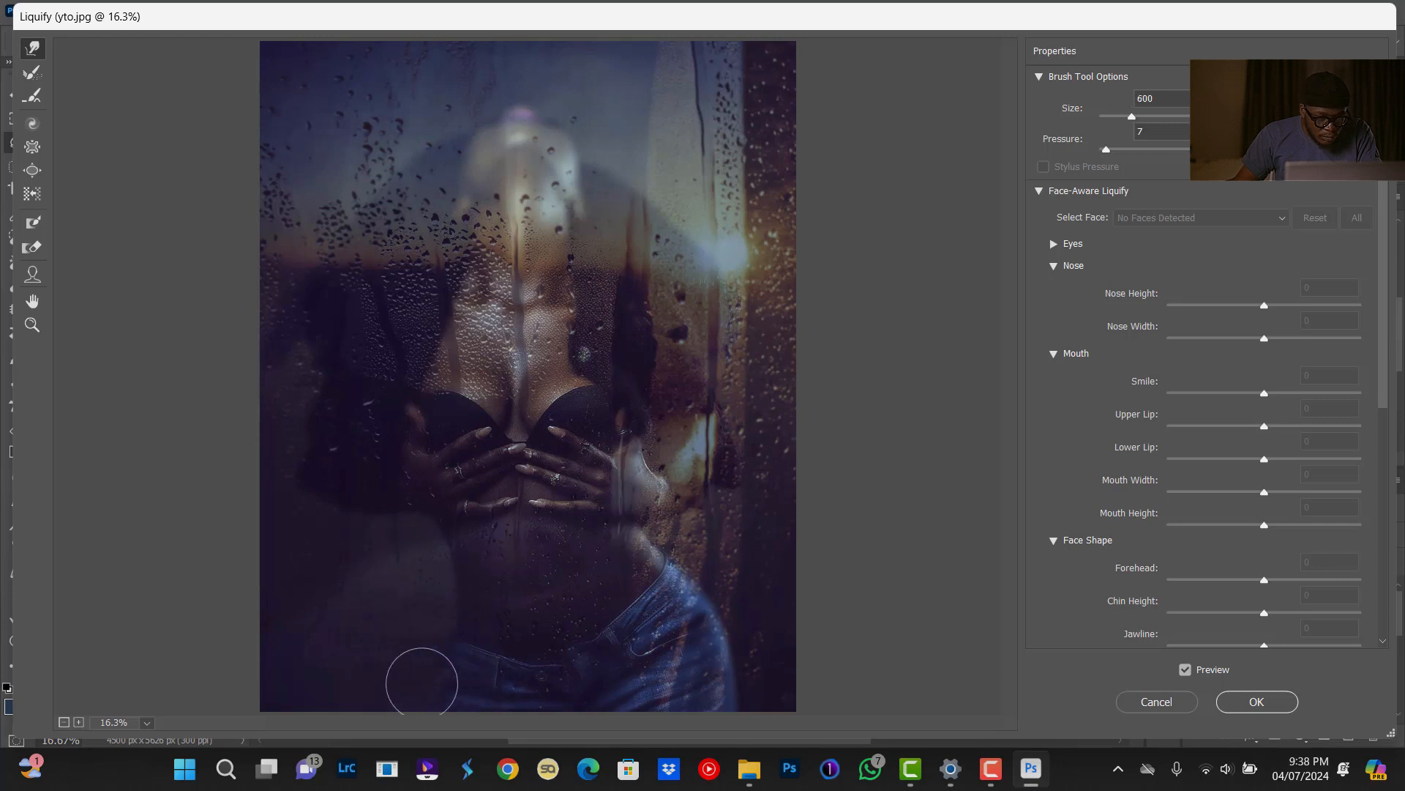
# Set the Liquify brush size to 1000 and apply the body reshaping to the Finished images layer.
pyautogui.press('[')
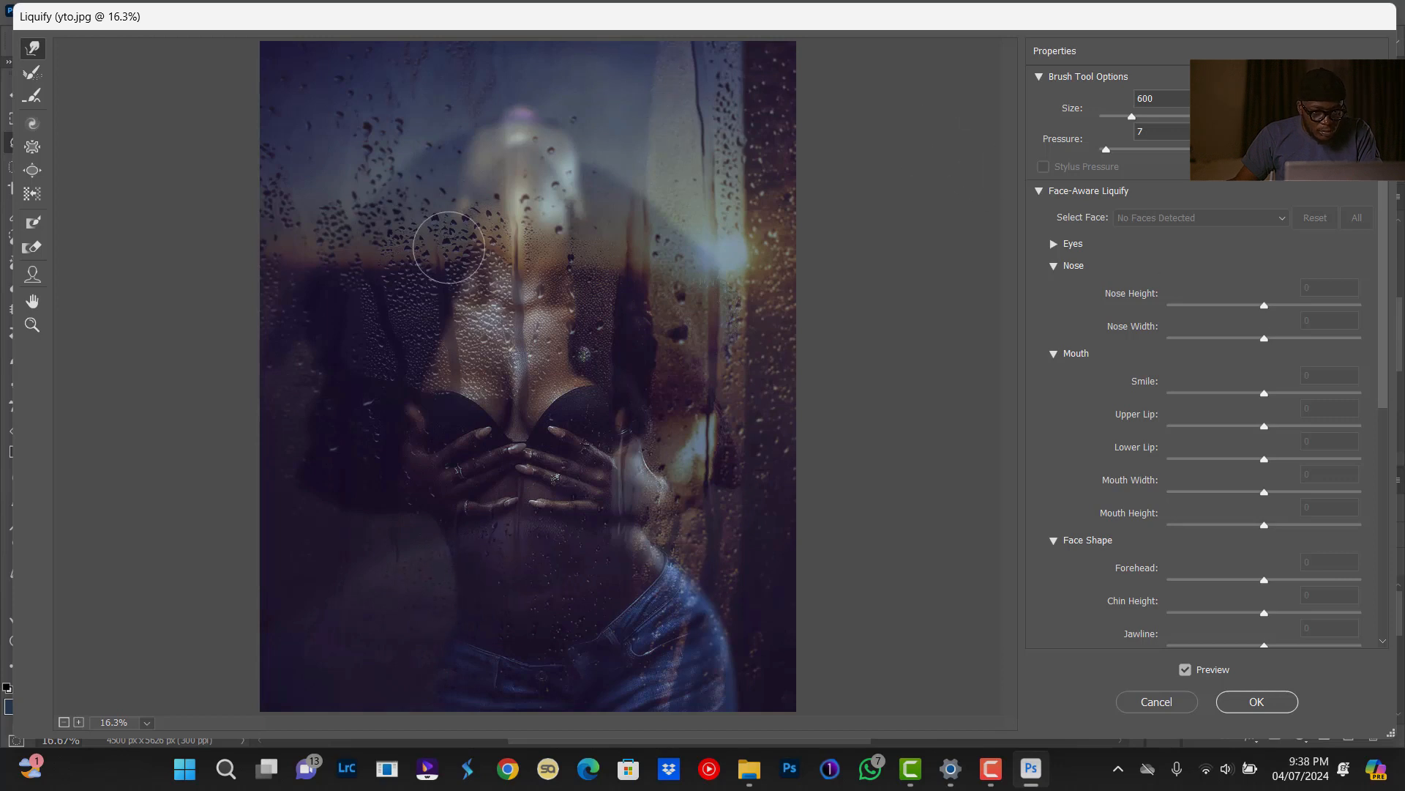
pyautogui.press(']')
pyautogui.press(']')
pyautogui.press(']')
pyautogui.press(']')
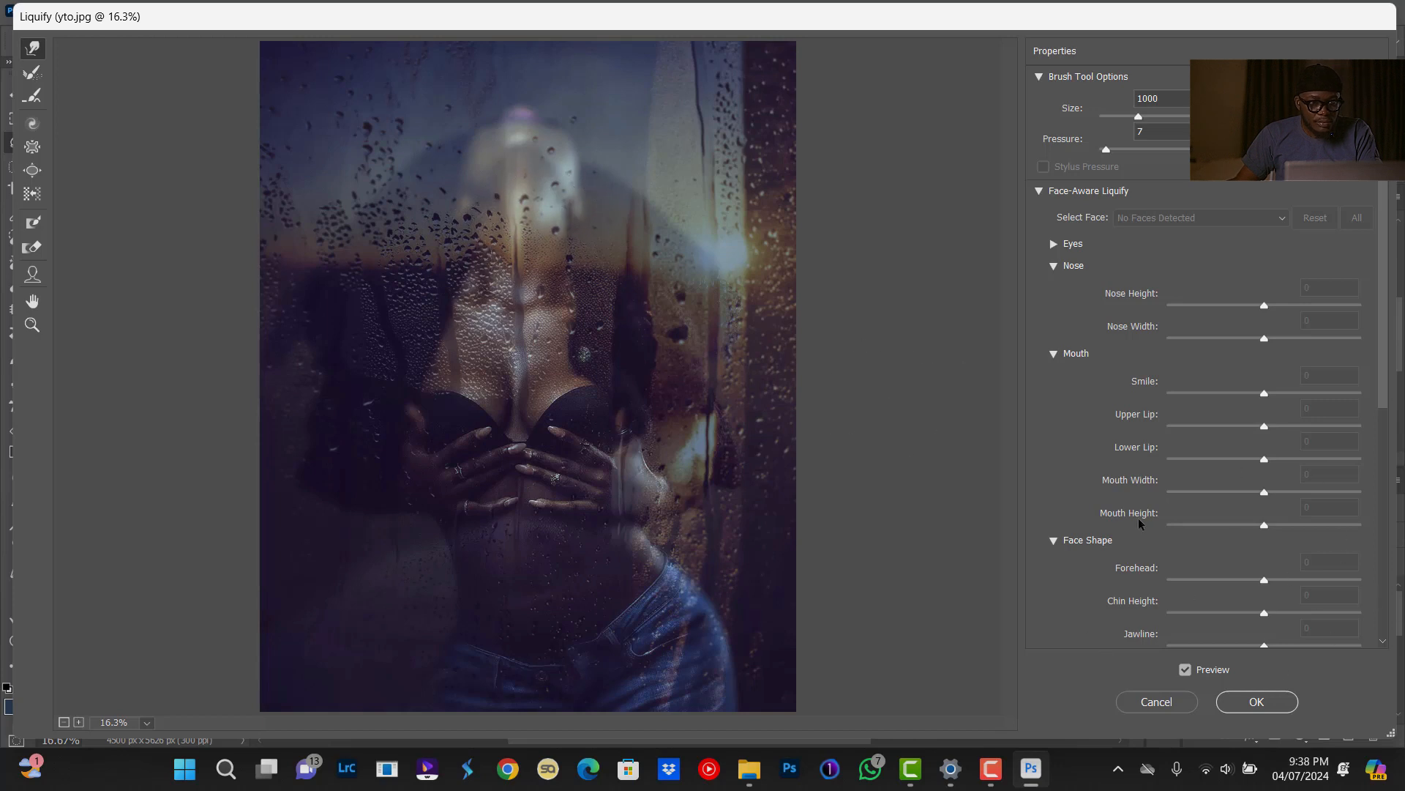
pyautogui.click(1267, 707)
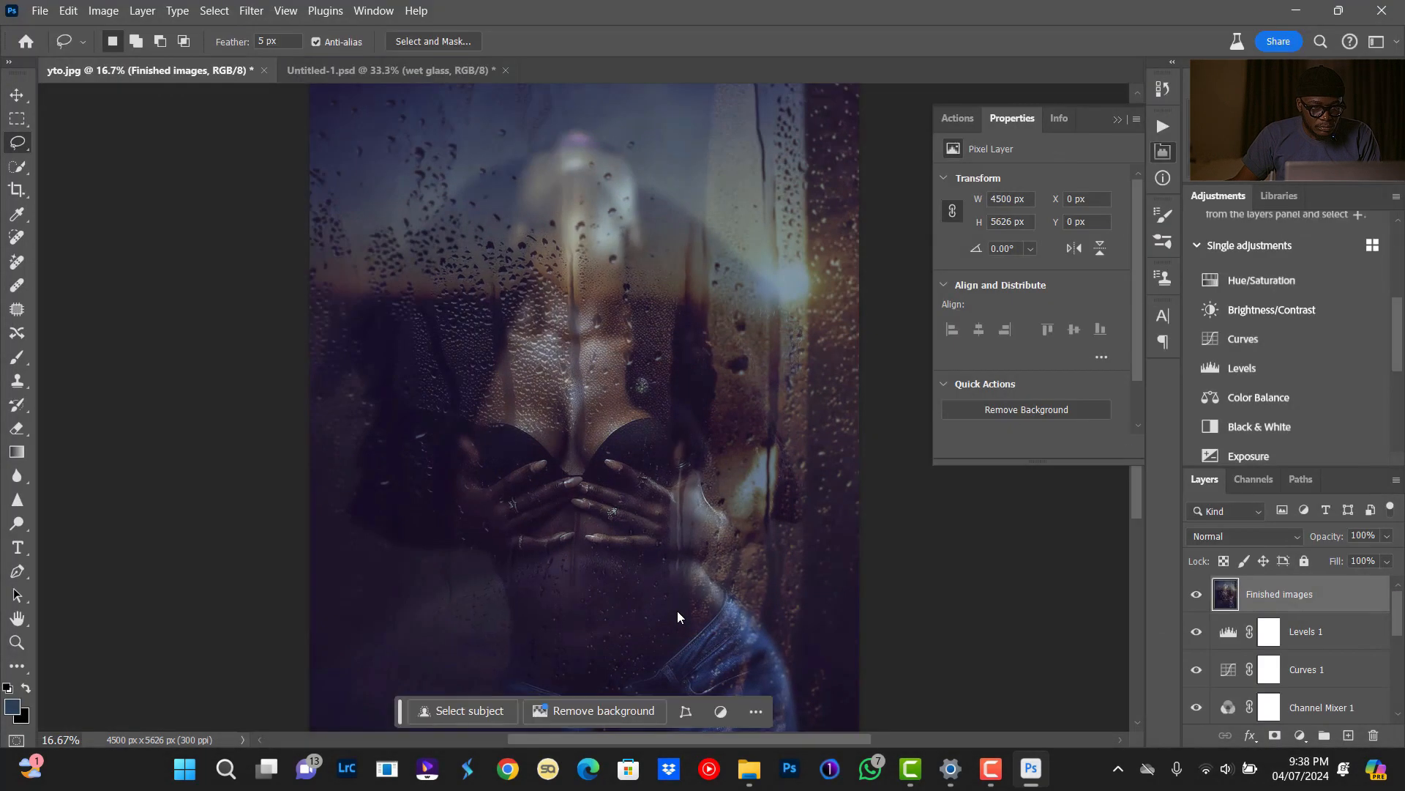
pyautogui.hotkey('ctrl', '0')
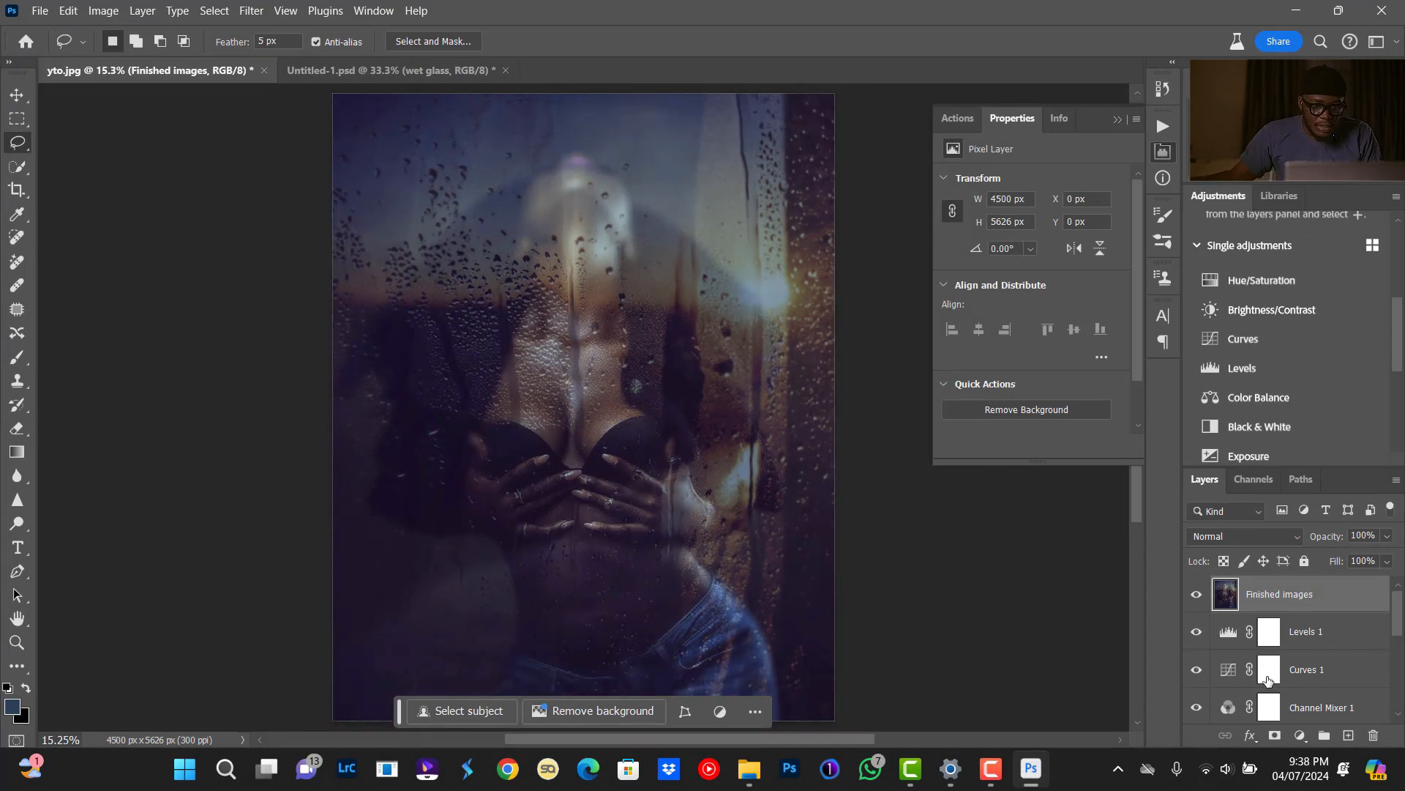
# Run the Dodge and Burn action, and add a Black & White adjustment above the Burn layer with Reds set to -112.
pyautogui.click(1164, 132)
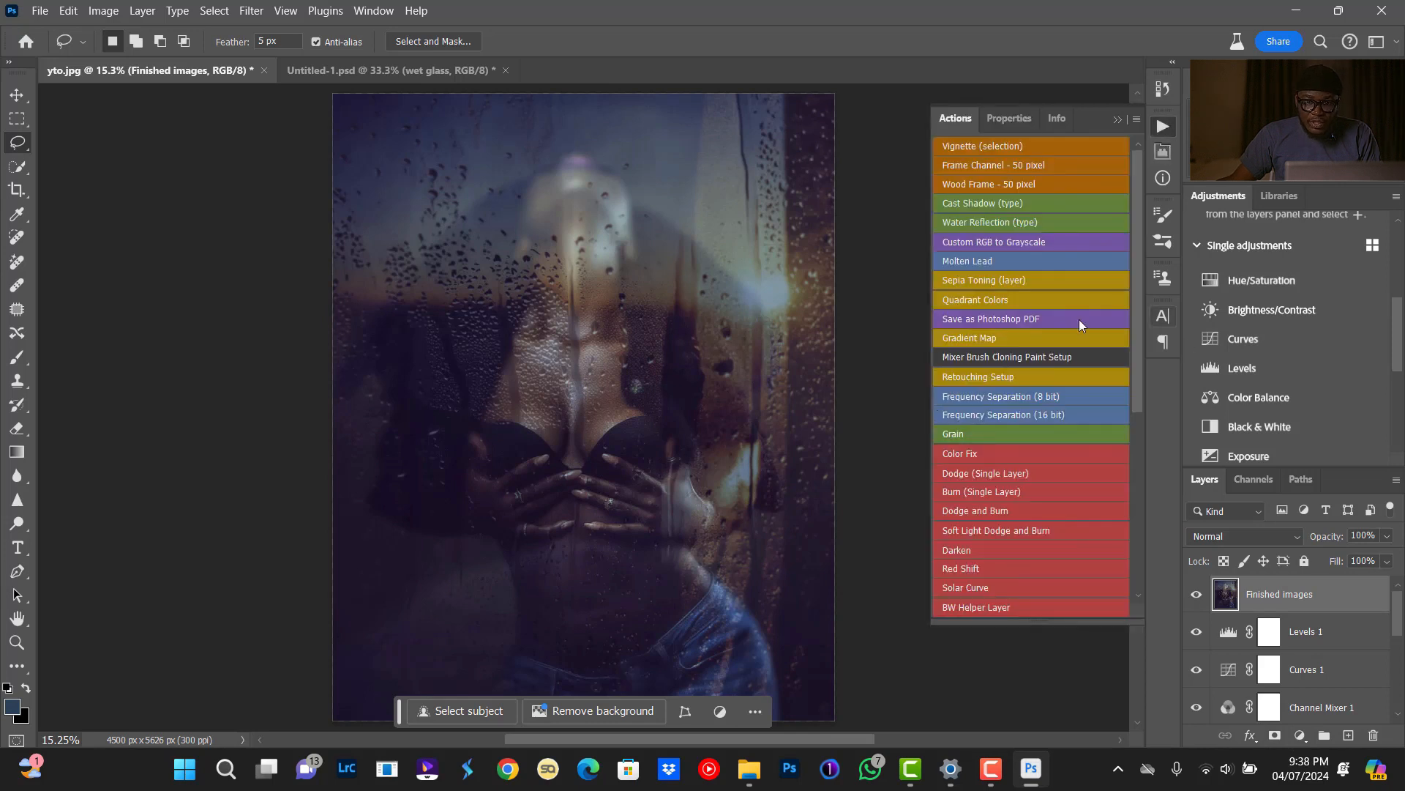
pyautogui.click(968, 511)
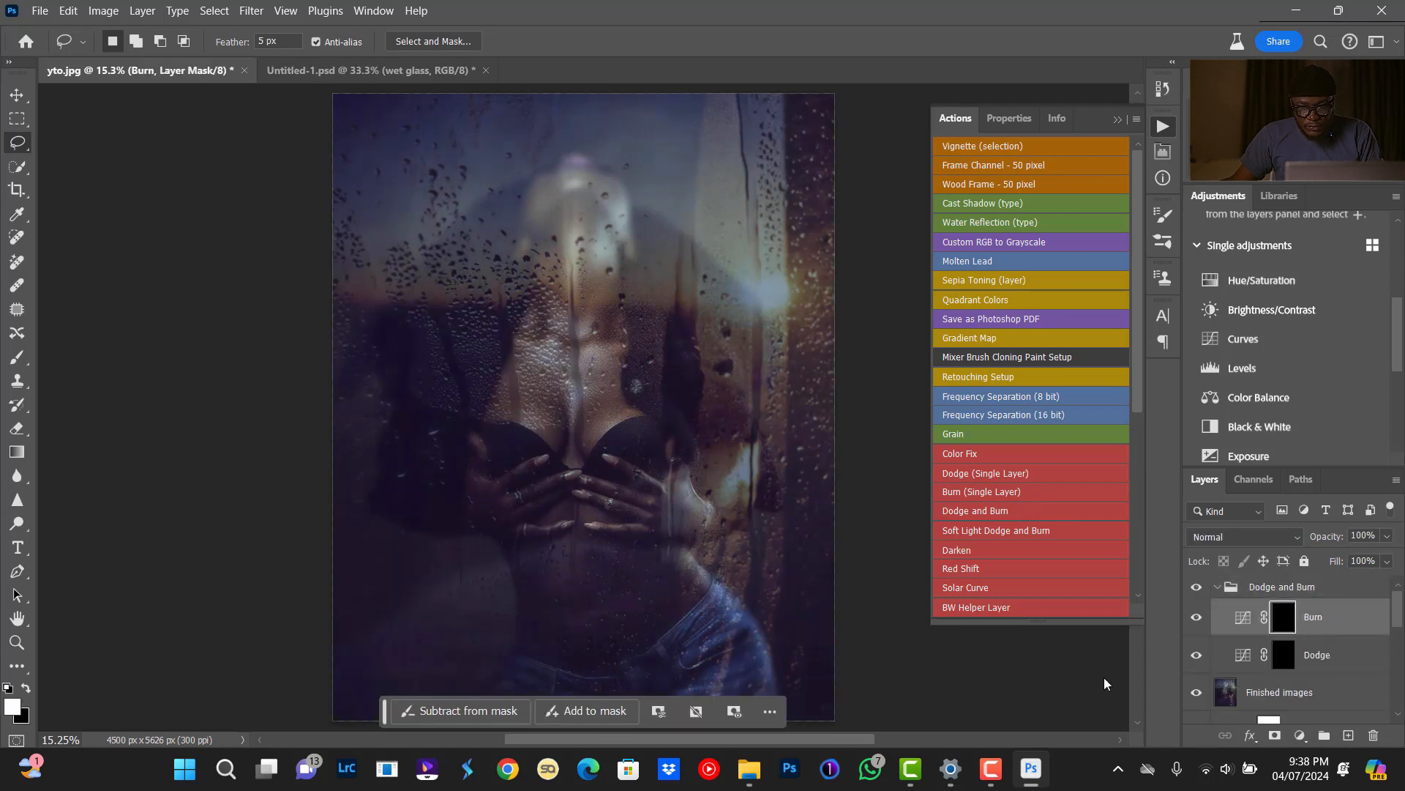
pyautogui.click(1300, 735)
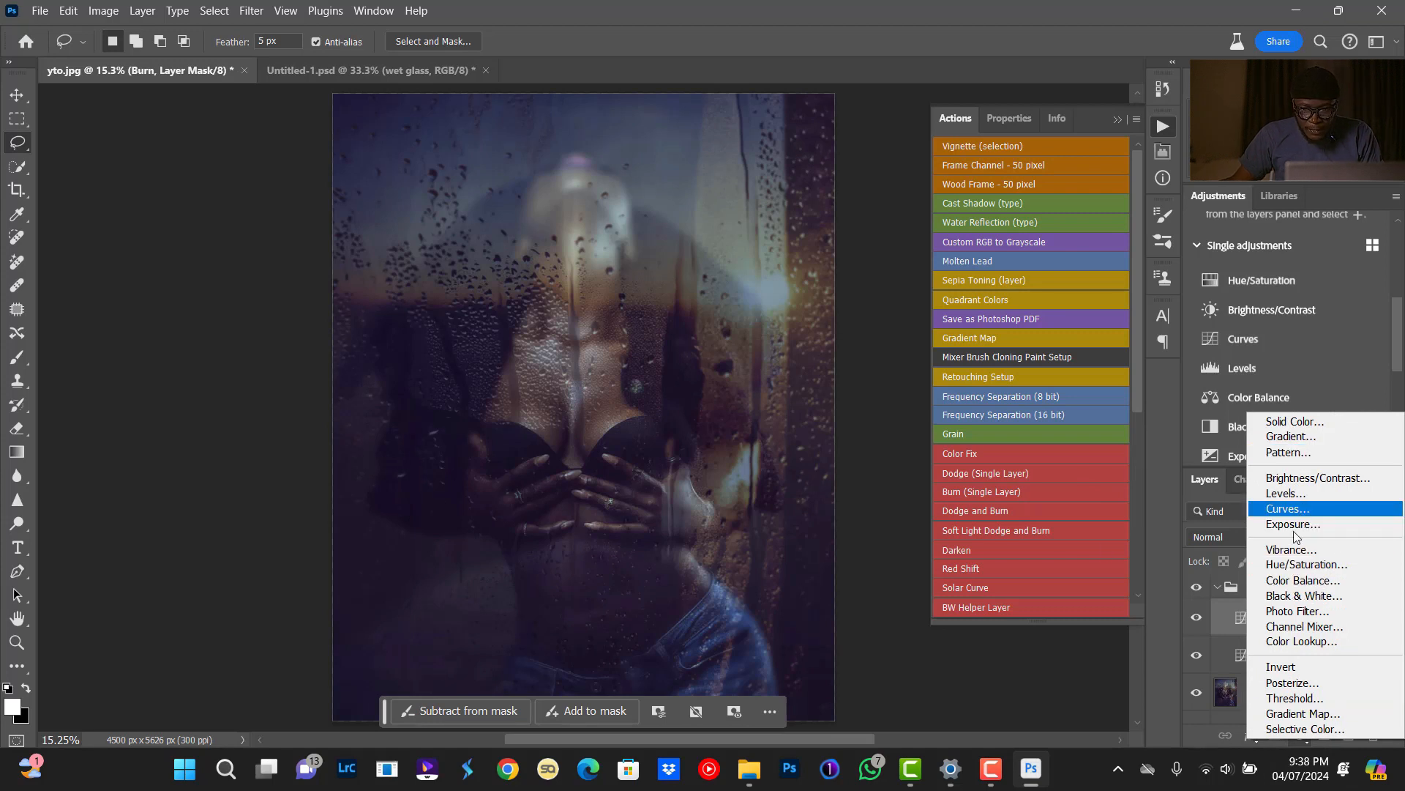
pyautogui.click(1300, 600)
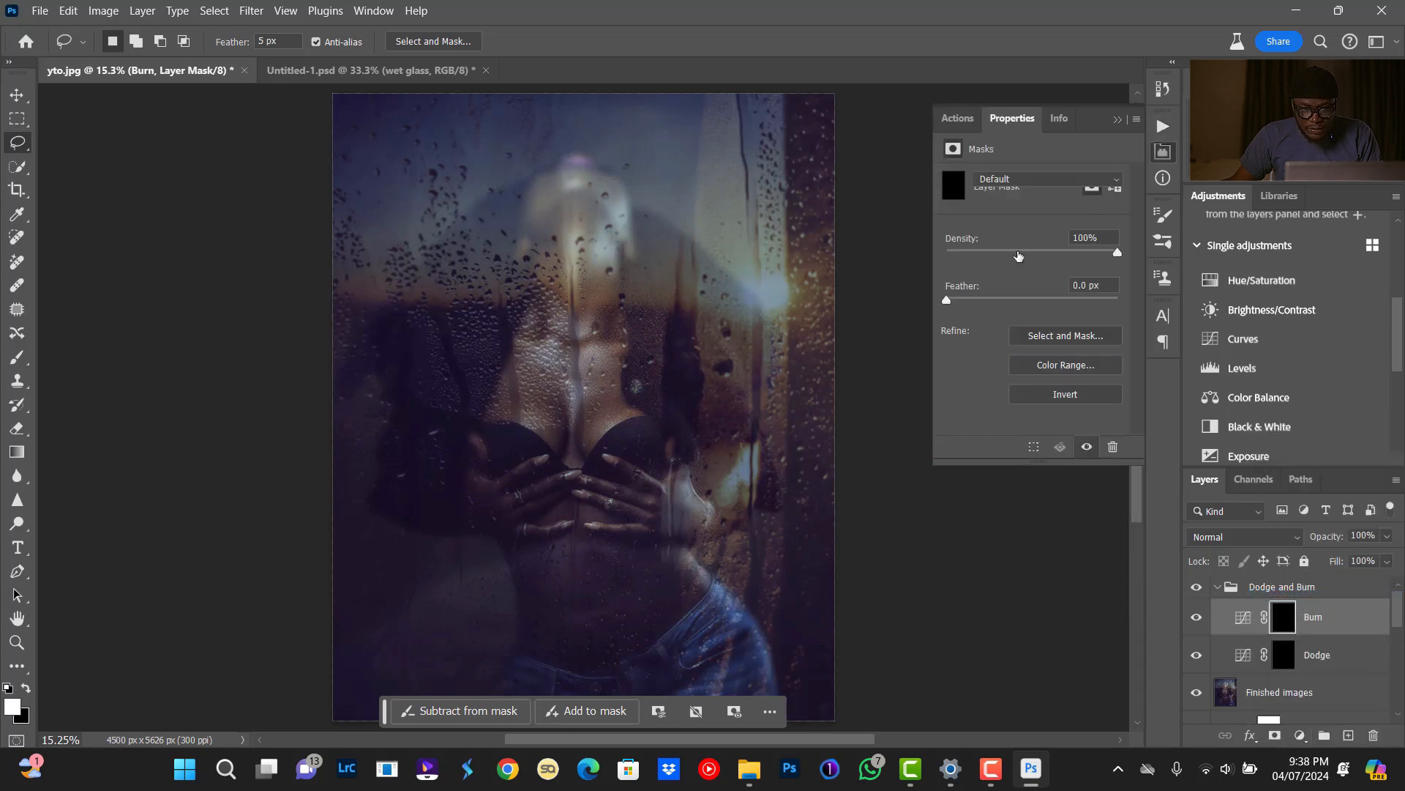
pyautogui.moveTo(1029, 249); pyautogui.dragTo(978, 261)
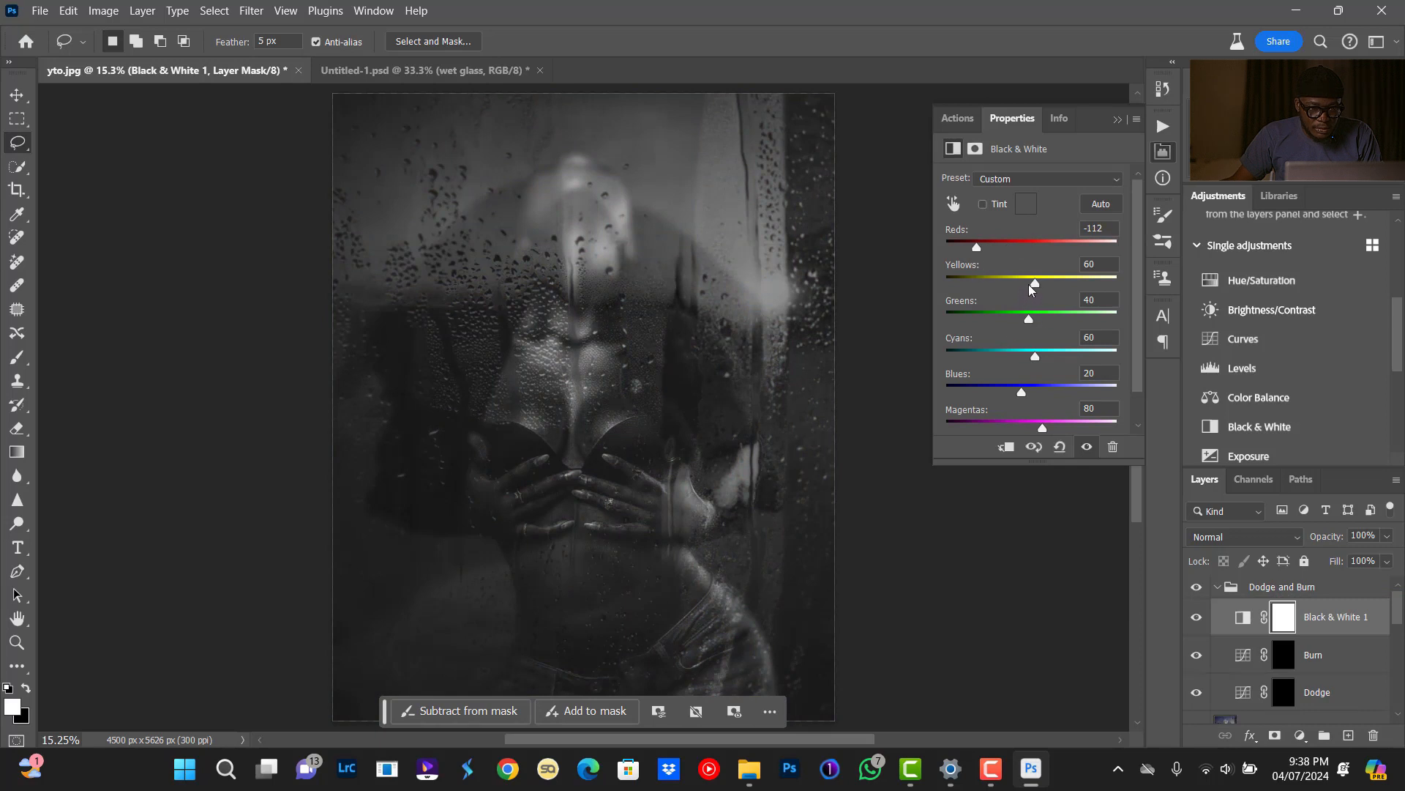
# Paint white on the Dodge layer mask over the body's highlights, using a brush of size 175 at 5% flow.
pyautogui.click(1284, 659)
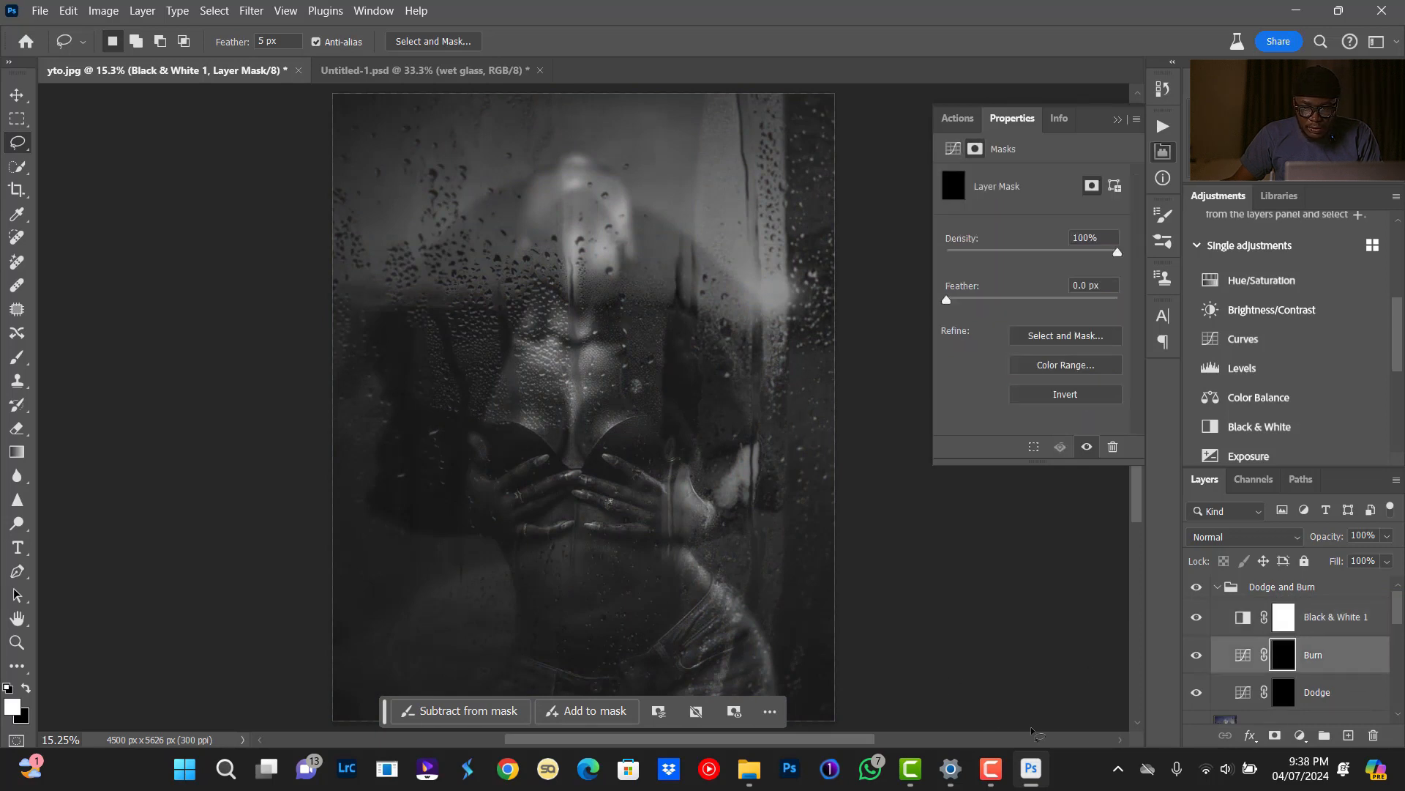
pyautogui.press('b')
pyautogui.click(1281, 696)
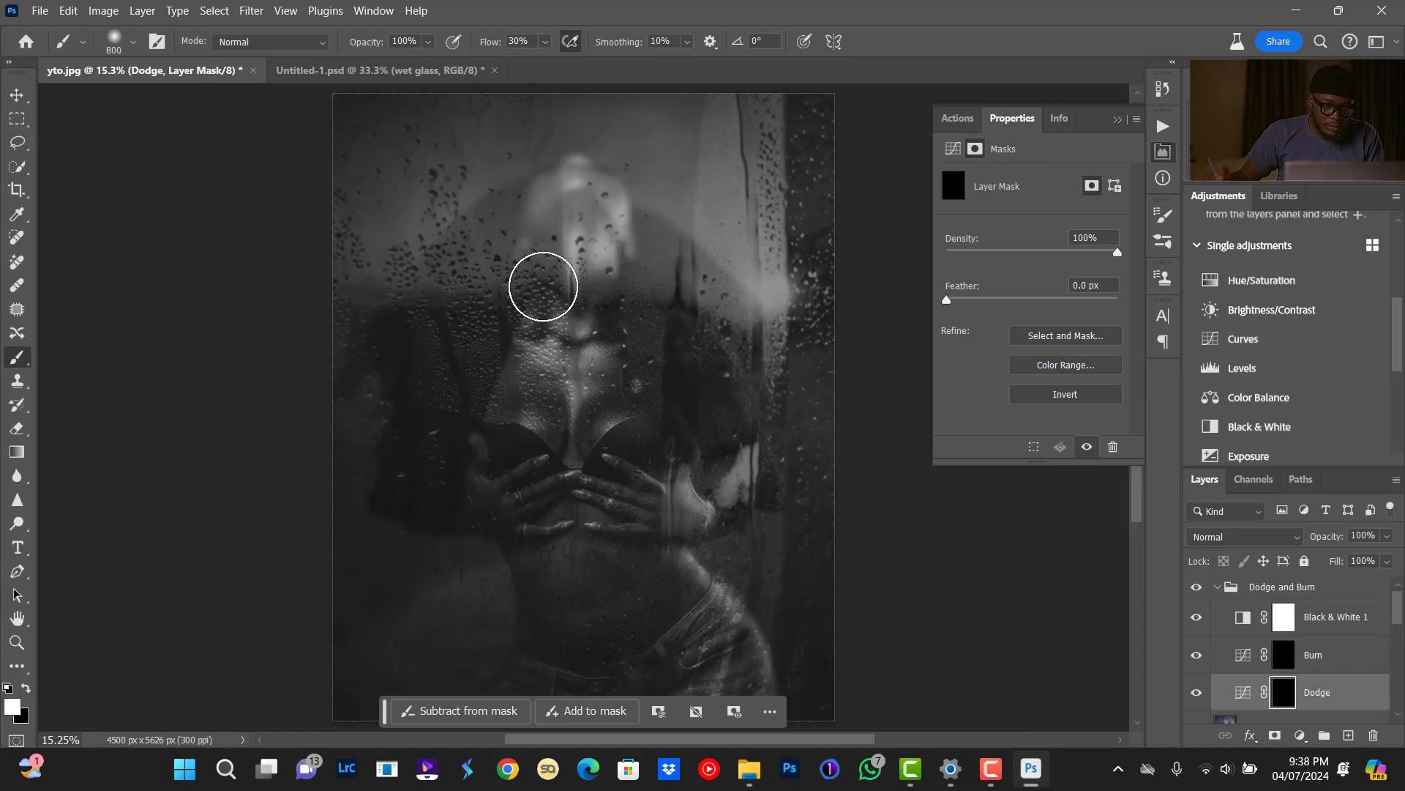
pyautogui.press('[')
pyautogui.press('[')
pyautogui.press('[')
pyautogui.press('[')
pyautogui.press('[')
pyautogui.press('[')
pyautogui.press('[')
pyautogui.press('[')
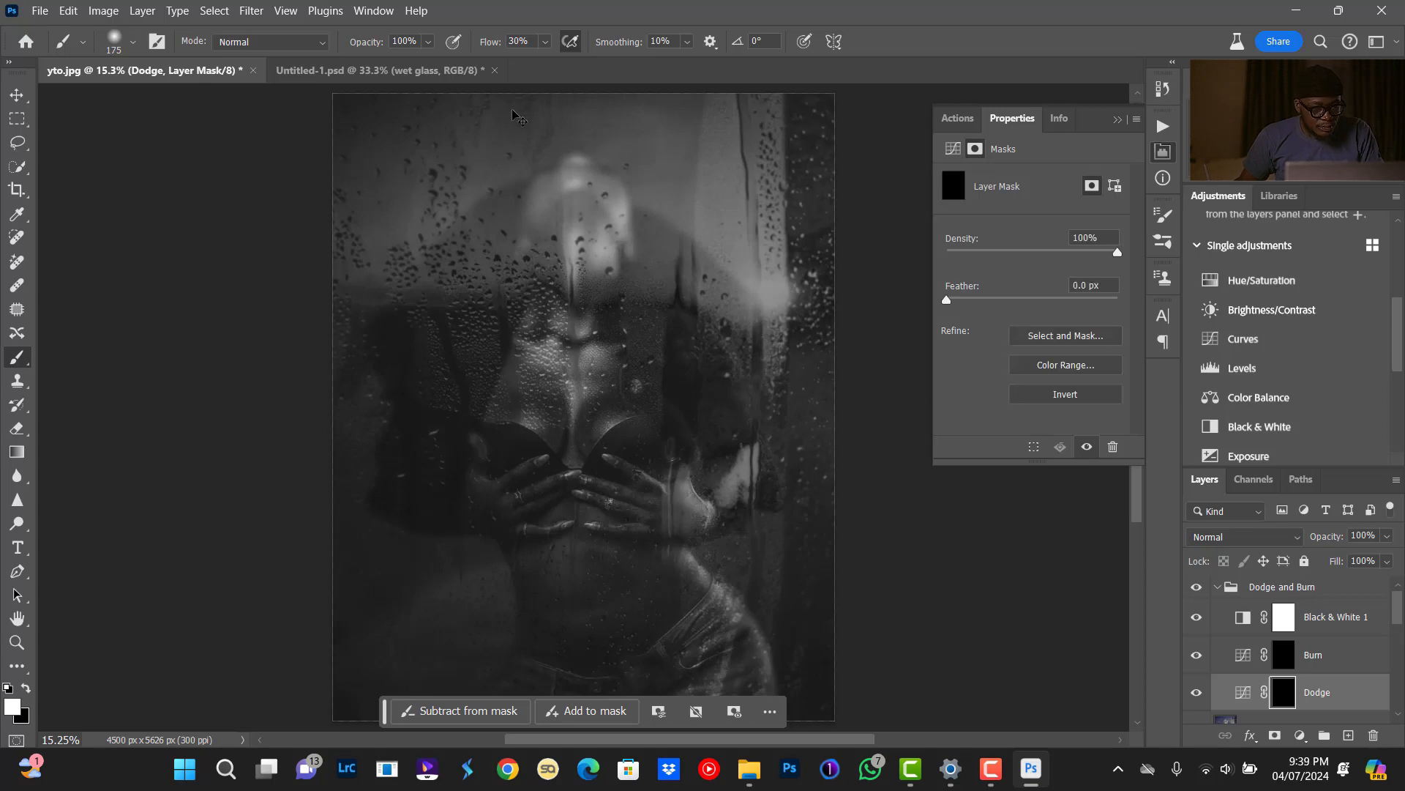
pyautogui.click(533, 41)
pyautogui.write('5')
pyautogui.press('Return')
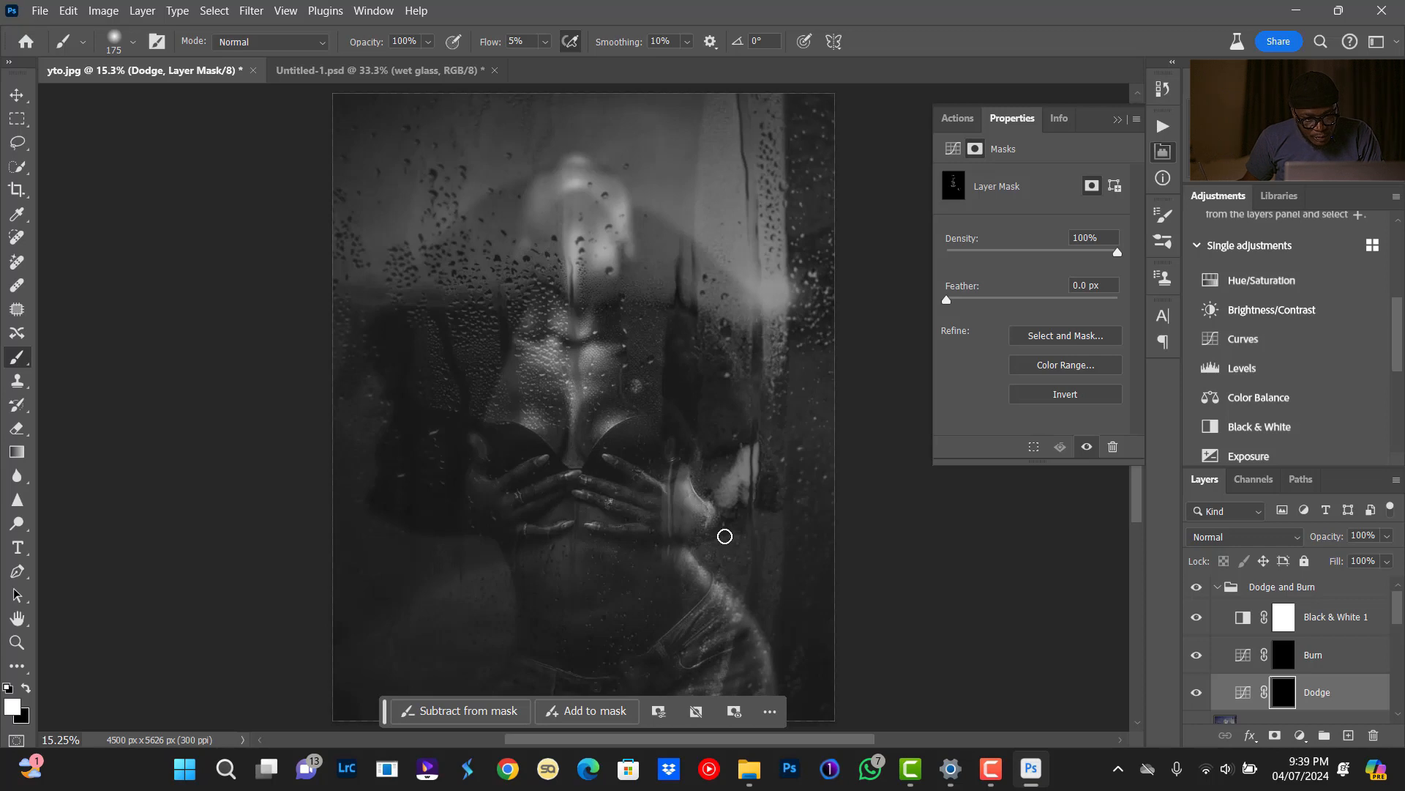
pyautogui.scroll(-2, 722, 568)
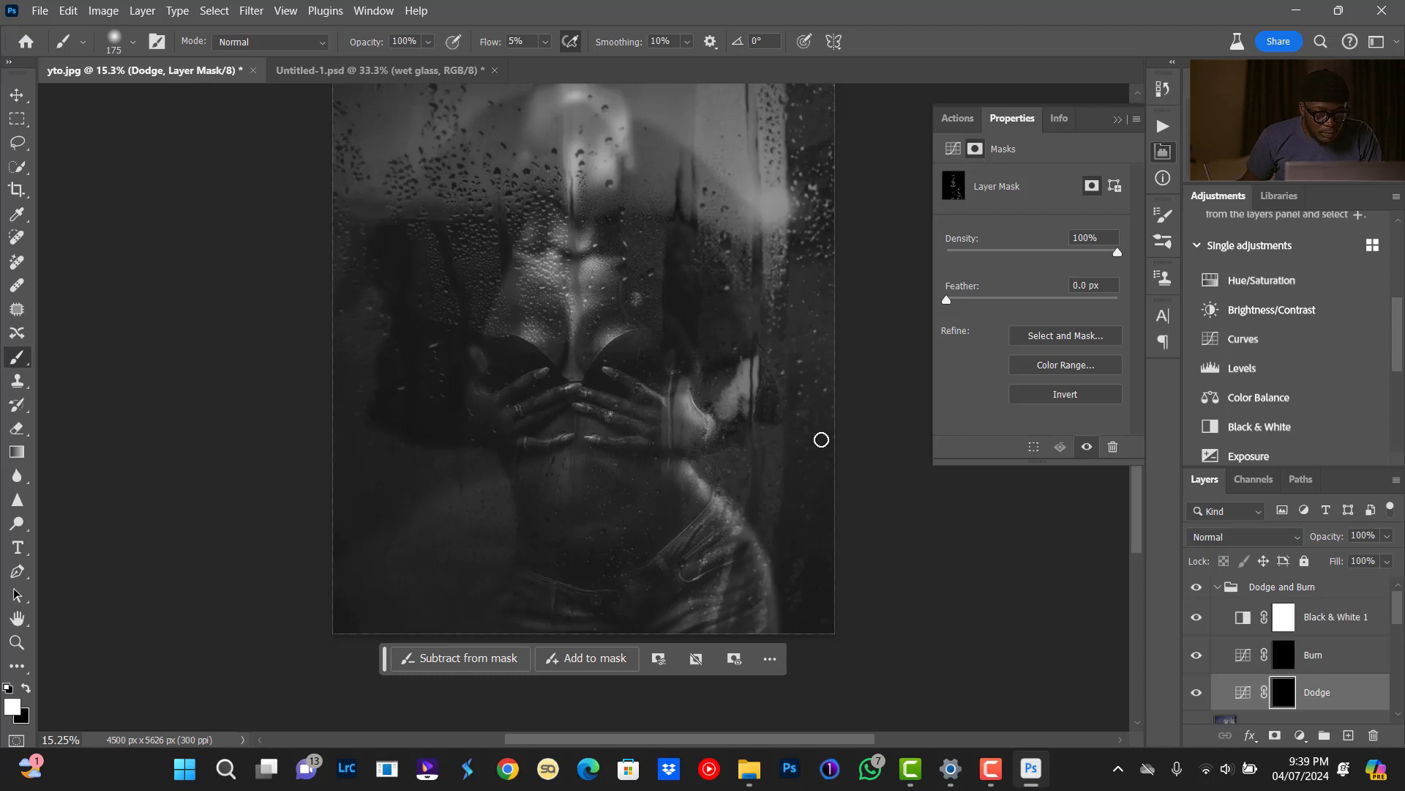
# Paint white on the Burn layer mask over the shadows of the hip and jeans, with brush sizes 400 and 200.
pyautogui.hotkey('alt', ']')
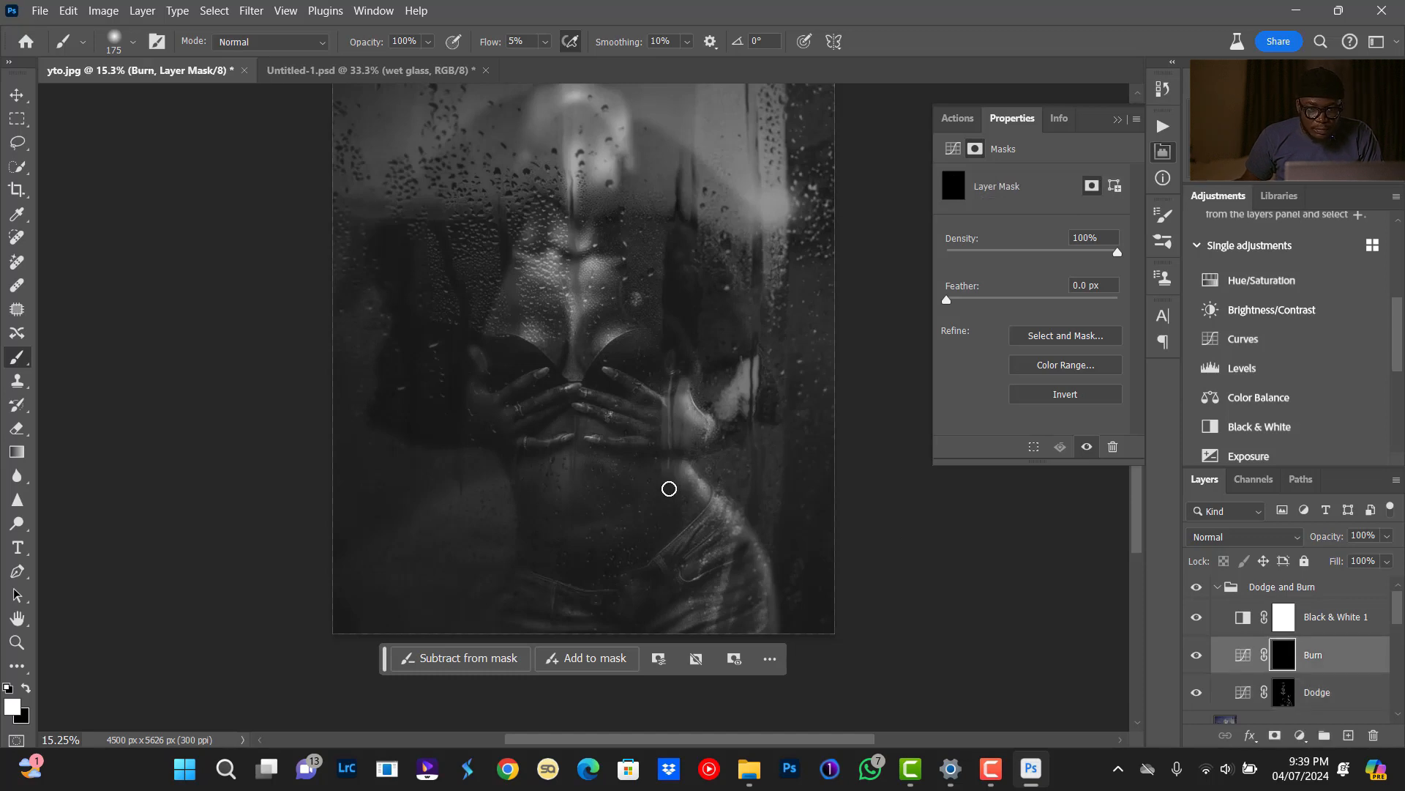
pyautogui.press(']')
pyautogui.press(']')
pyautogui.press(']')
pyautogui.press(']')
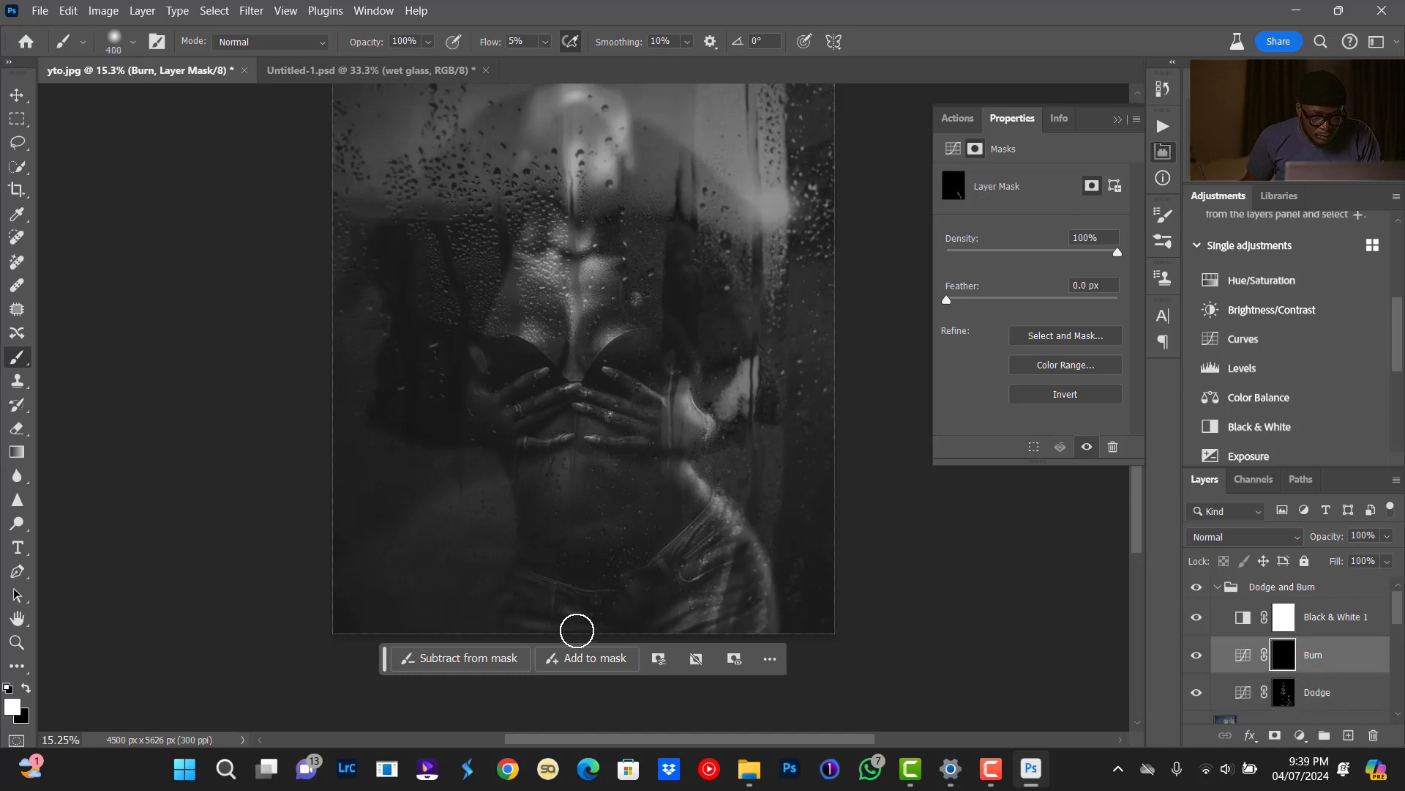
pyautogui.press('[')
pyautogui.press('[')
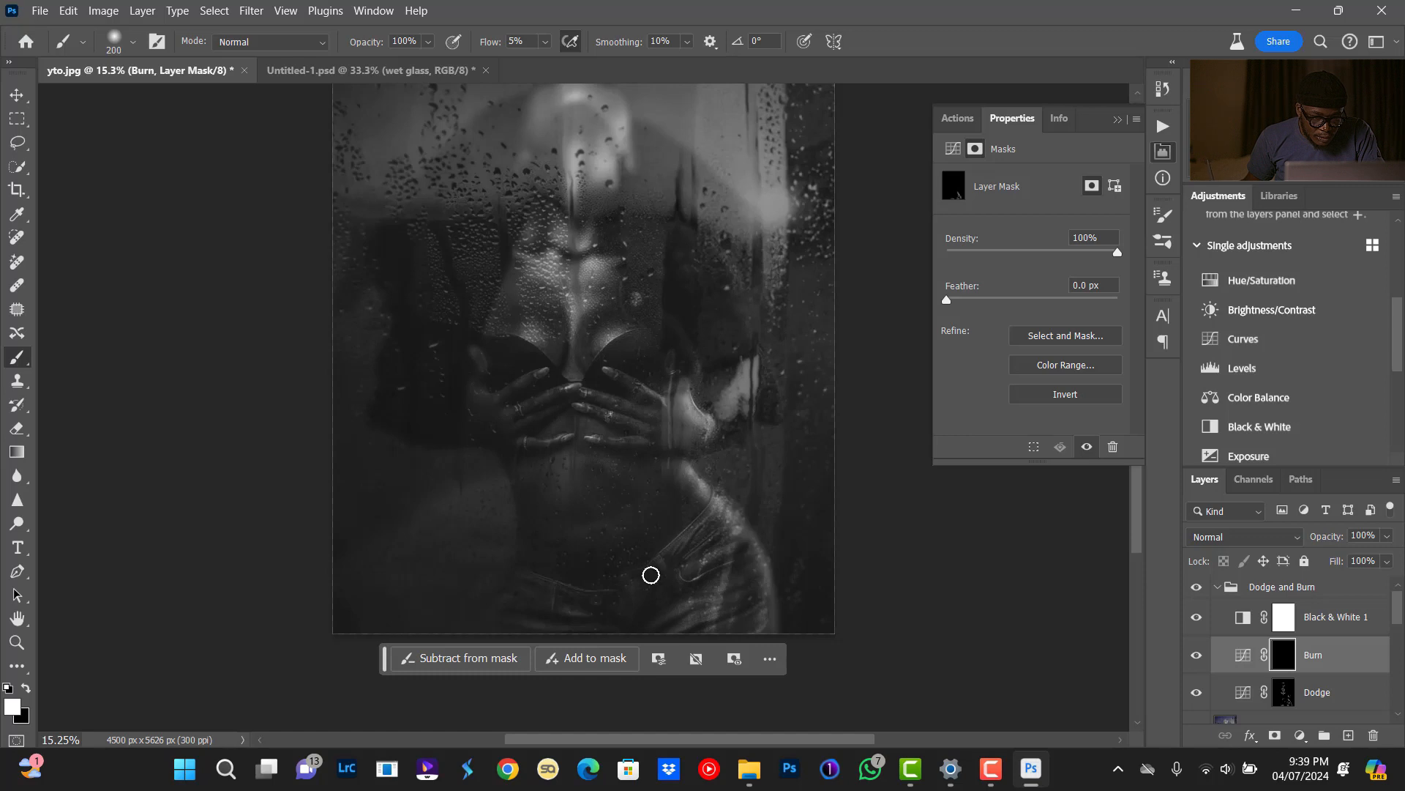
# Burn the shadows of the abdomen and chest on the Burn mask, using brush sizes between 200 and 400.
pyautogui.press(']')
pyautogui.press(']')
pyautogui.press(']')
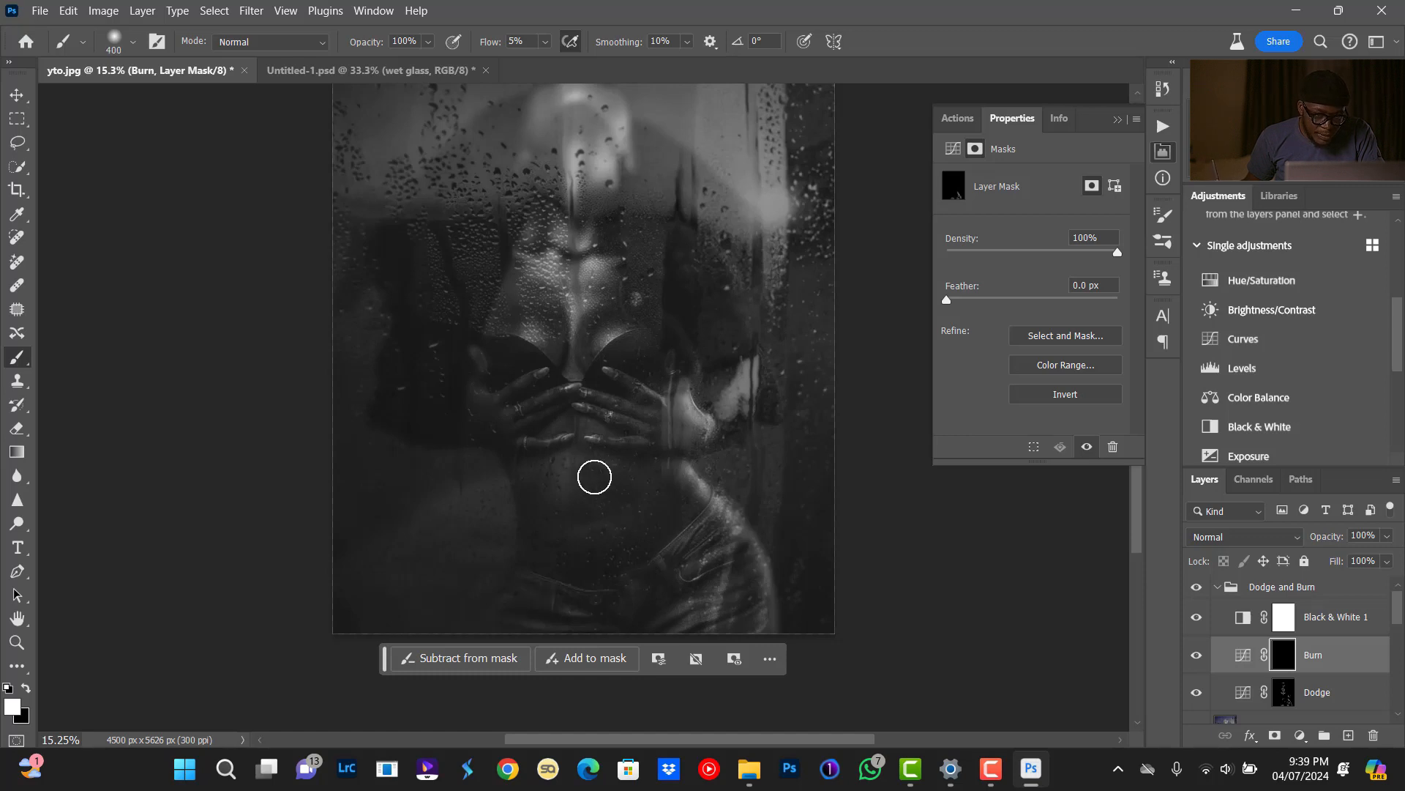
pyautogui.press('[')
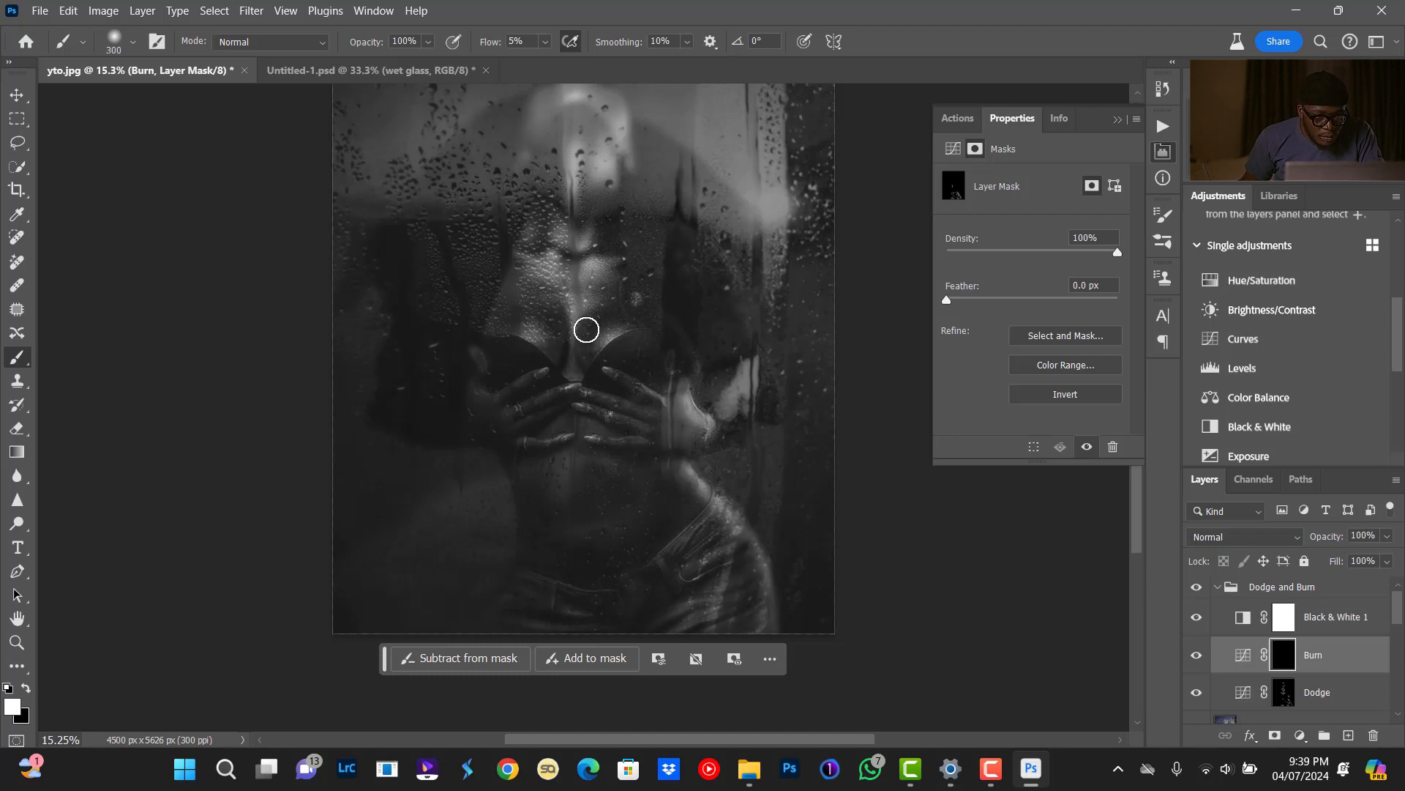
pyautogui.press('[')
pyautogui.press('[')
pyautogui.press('[')
pyautogui.press('[')
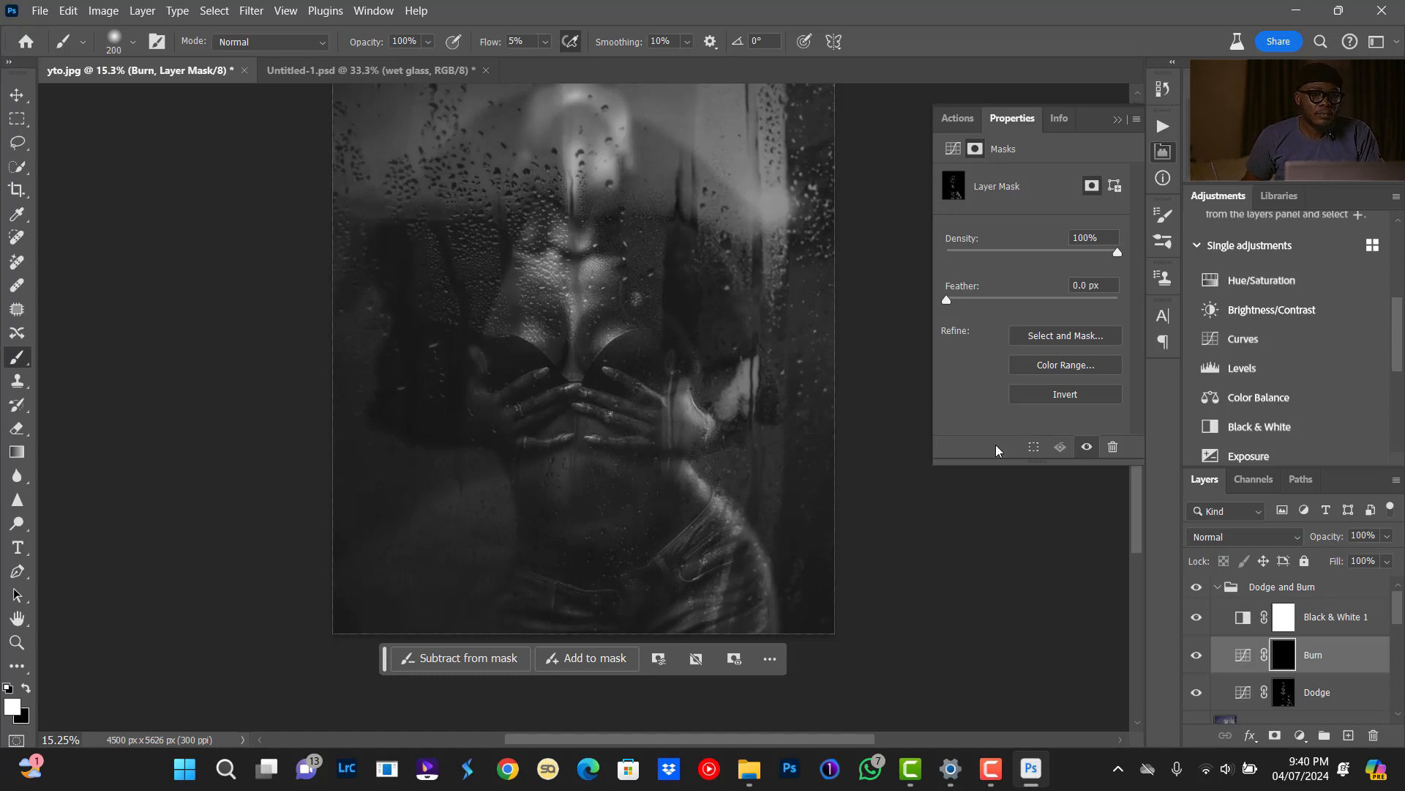
# Hide the Black & White 1 layer to bring back the colour, and collapse the Dodge and Burn group.
pyautogui.click(1242, 619)
pyautogui.click(1194, 620)
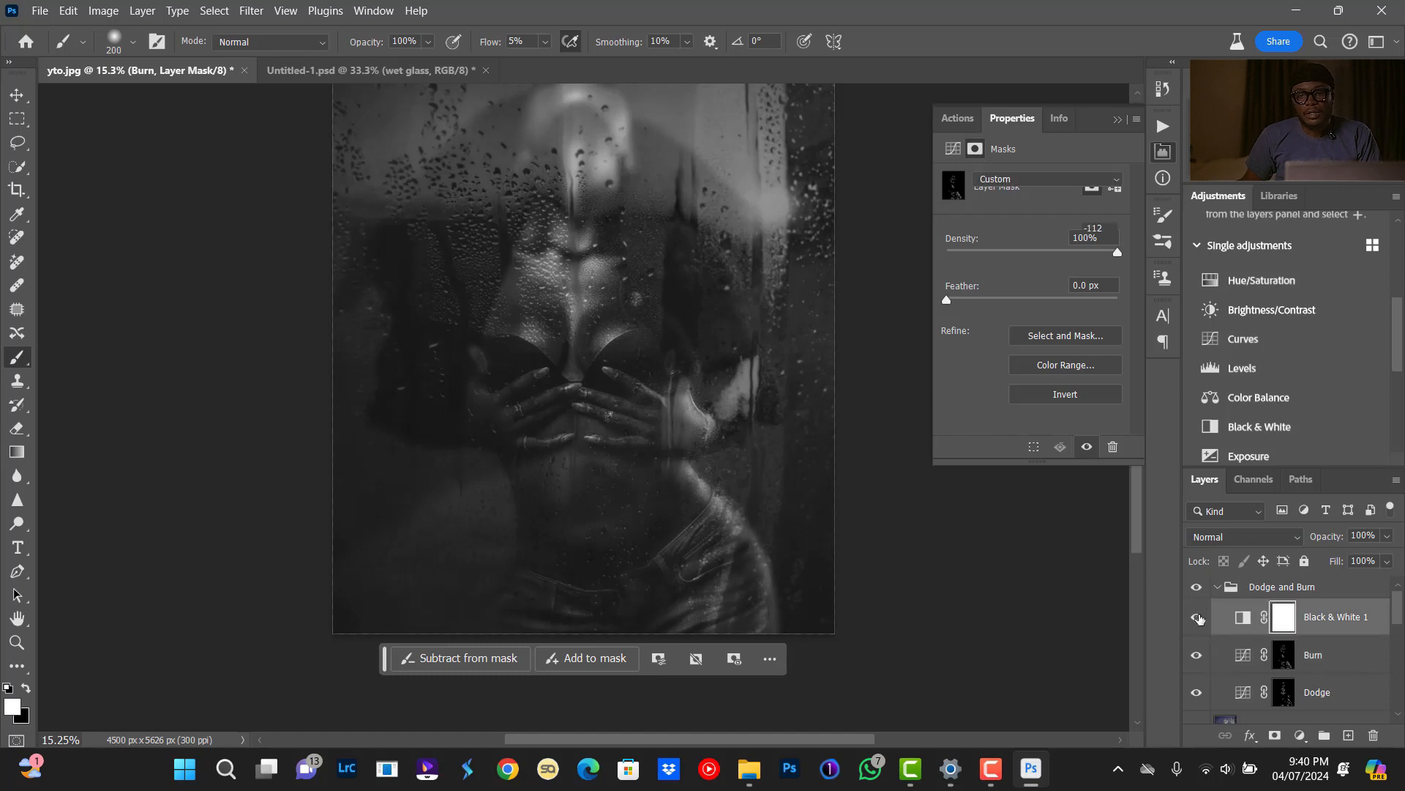
pyautogui.click(1195, 620)
pyautogui.click(1195, 654)
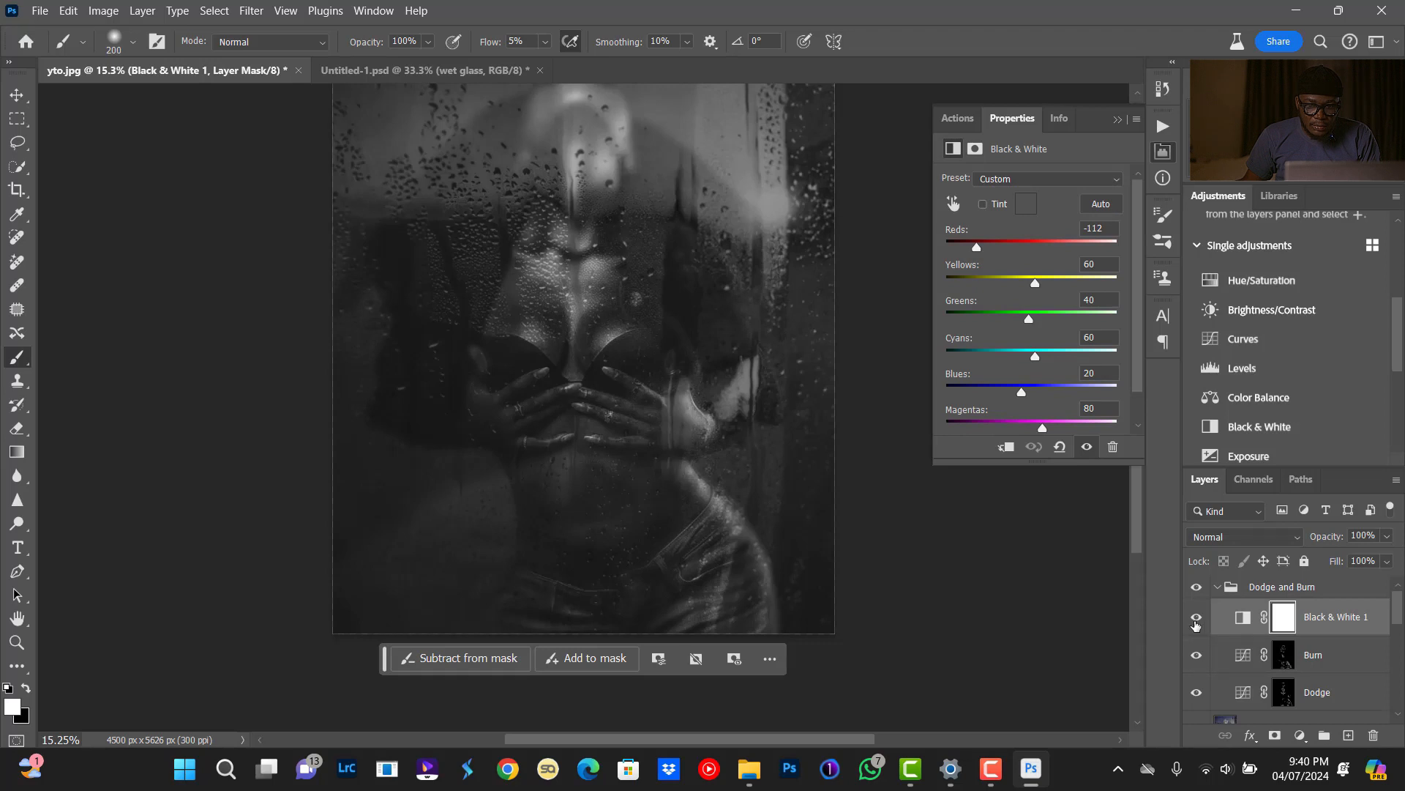
pyautogui.click(1197, 621)
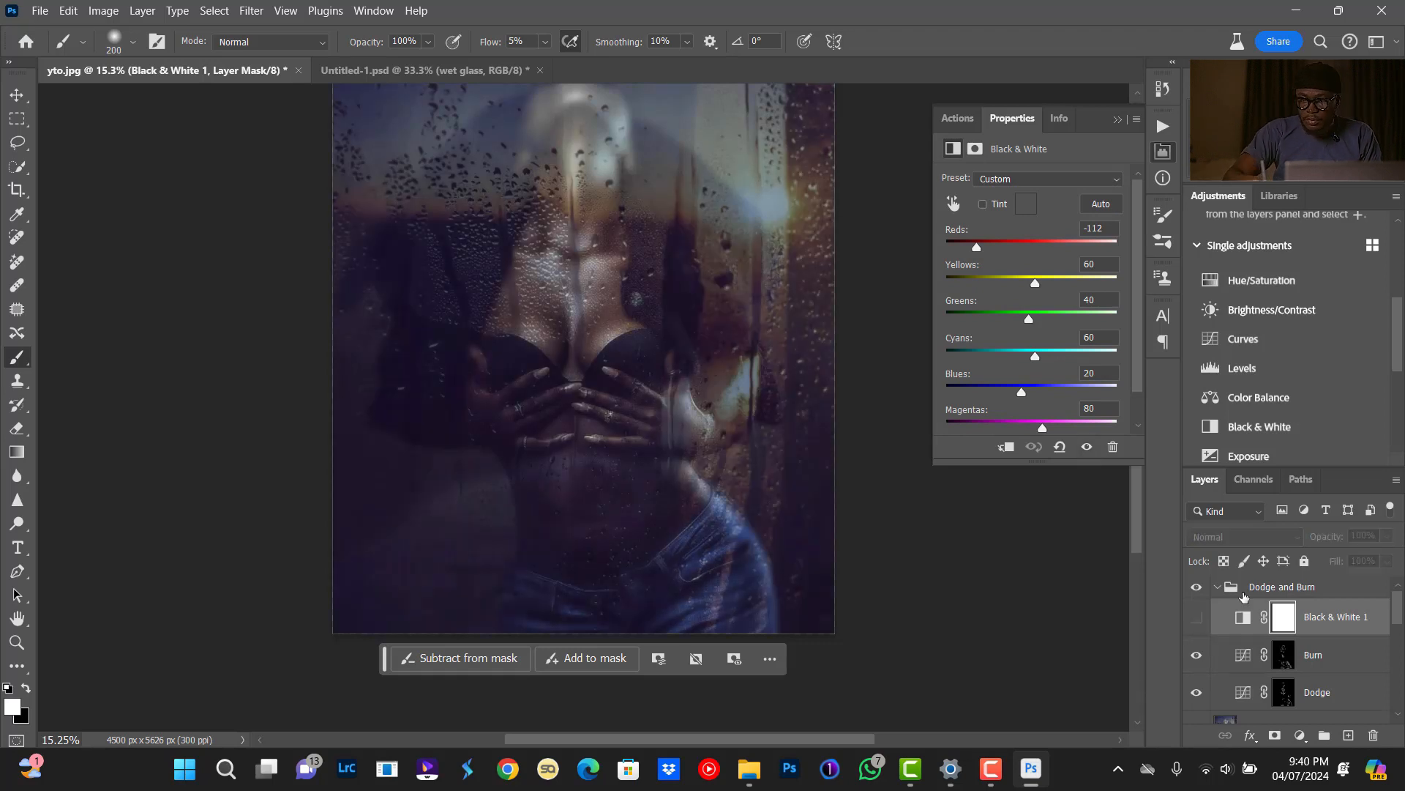
pyautogui.scroll(1, 741, 442)
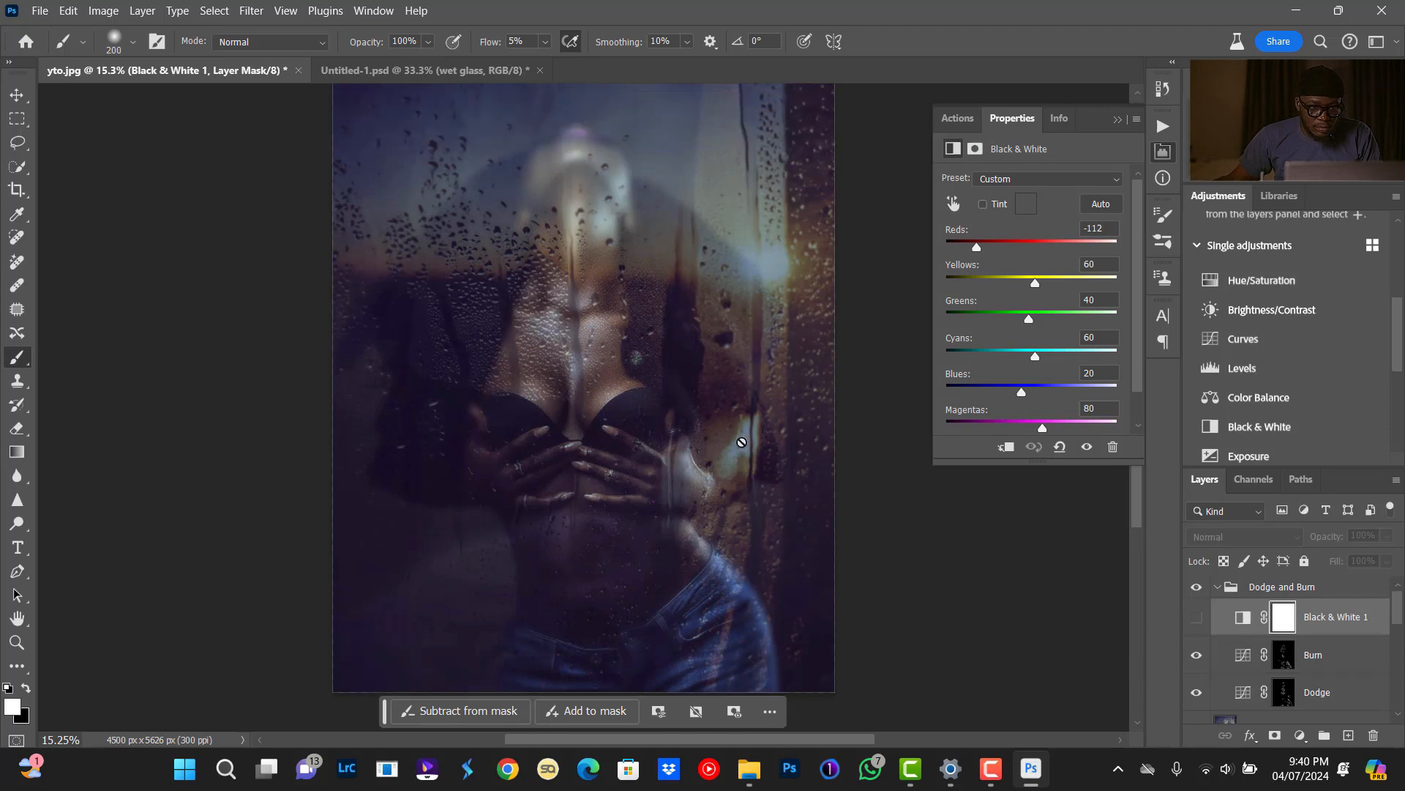
pyautogui.scroll(1, 742, 443)
pyautogui.click(1223, 589)
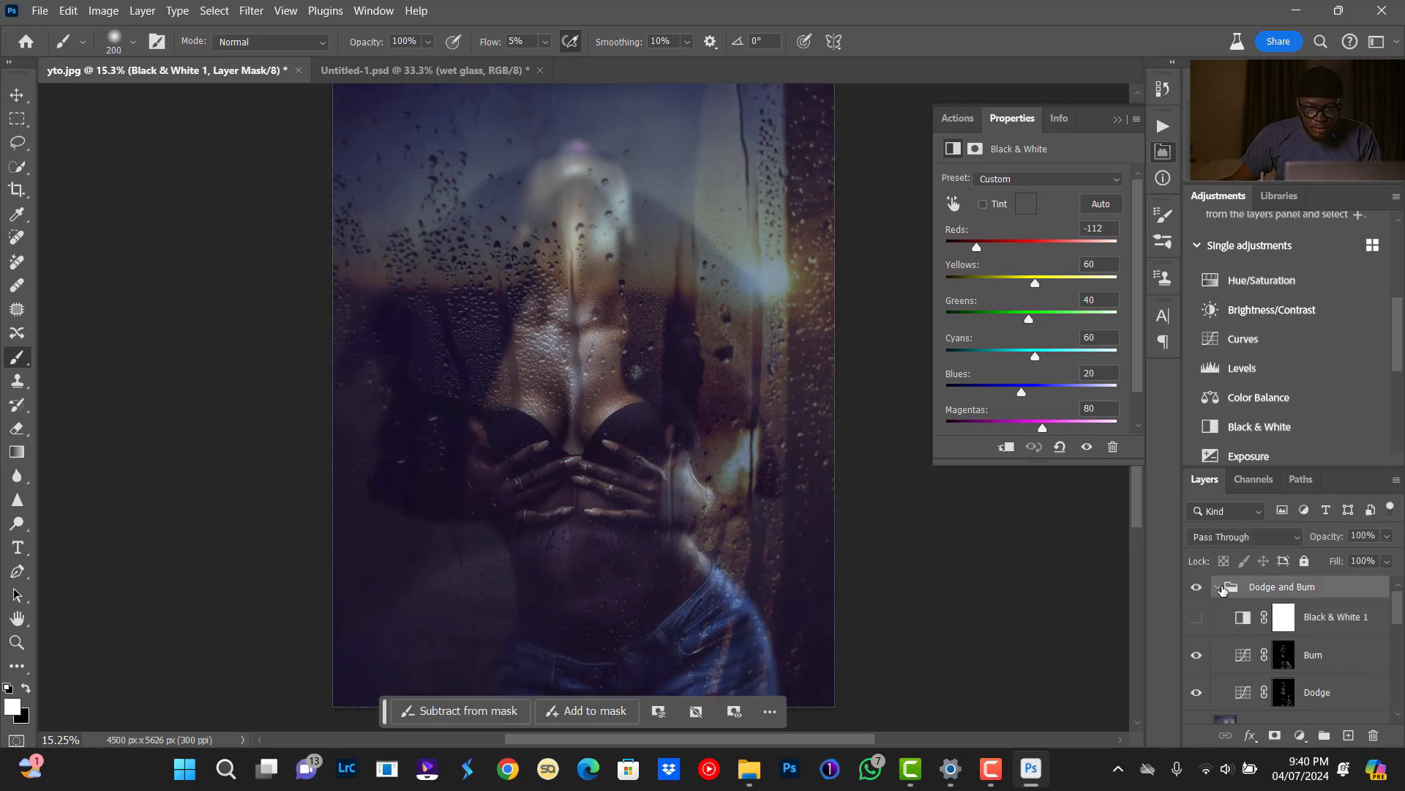
pyautogui.click(1218, 588)
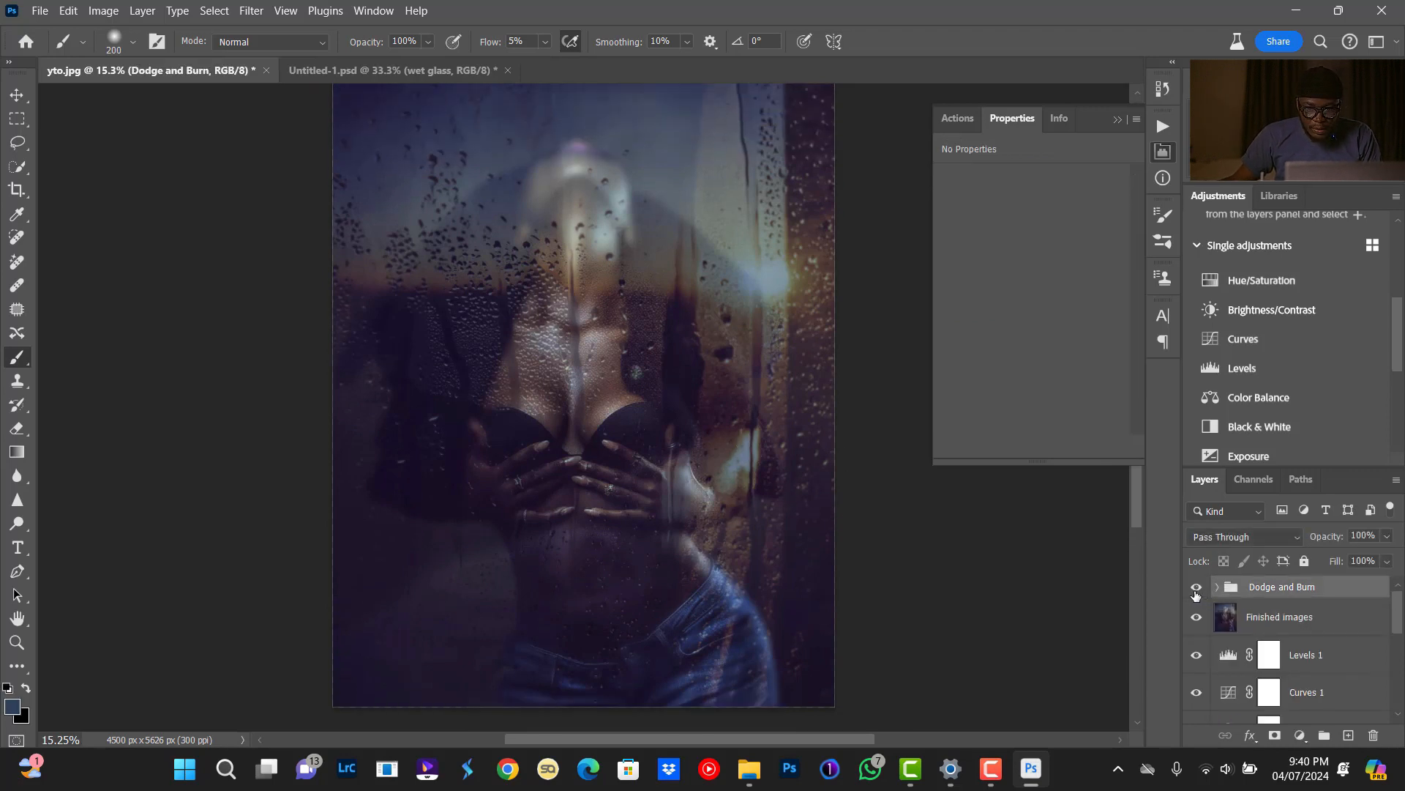
# Compare the image with and without the Dodge and Burn group, and check it at a smaller size.
pyautogui.click(1196, 590)
pyautogui.click(1194, 593)
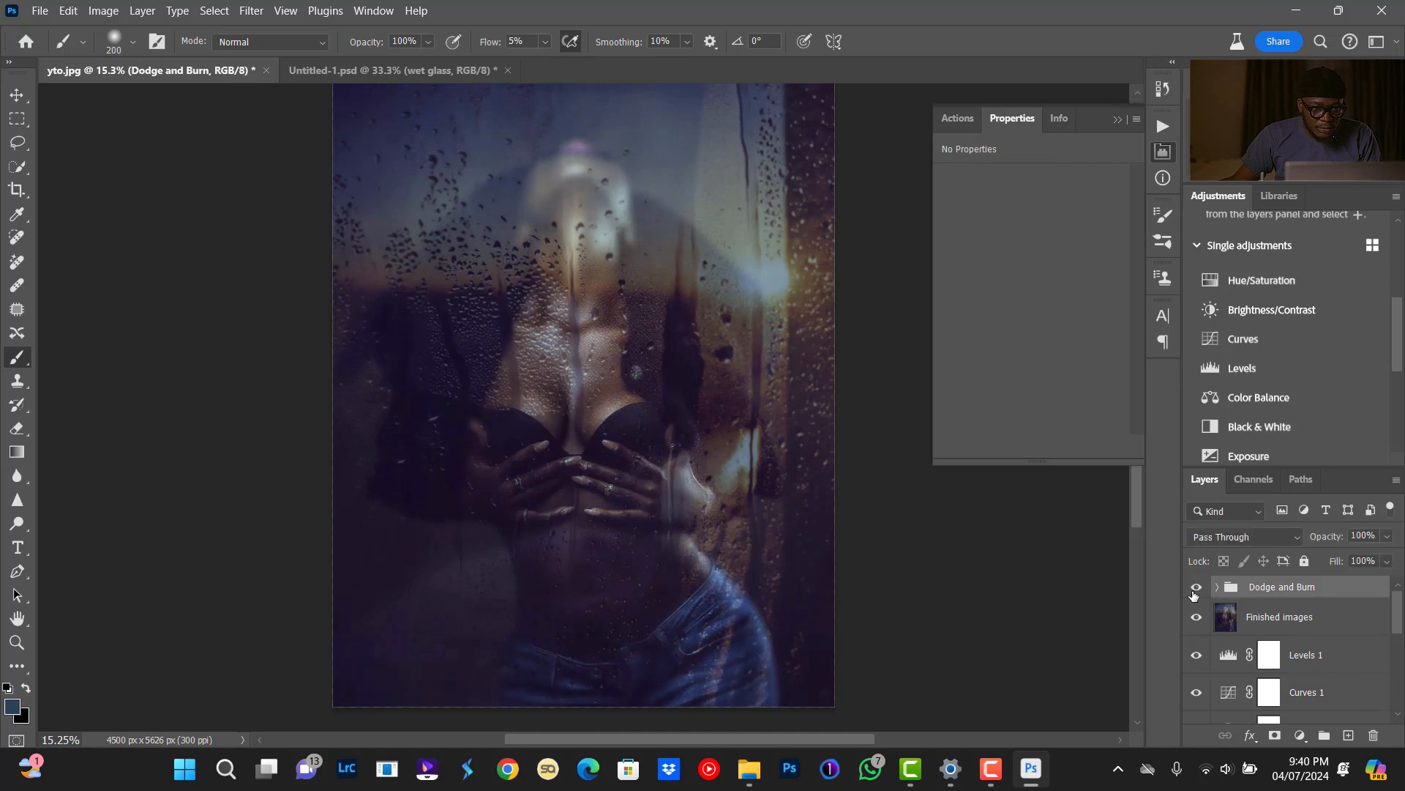
pyautogui.click(1195, 593)
pyautogui.click(1195, 592)
pyautogui.click(1194, 593)
pyautogui.click(1194, 593)
pyautogui.click(1195, 593)
pyautogui.click(1195, 592)
pyautogui.hotkey('ctrl', '-')
pyautogui.hotkey('ctrl', '-')
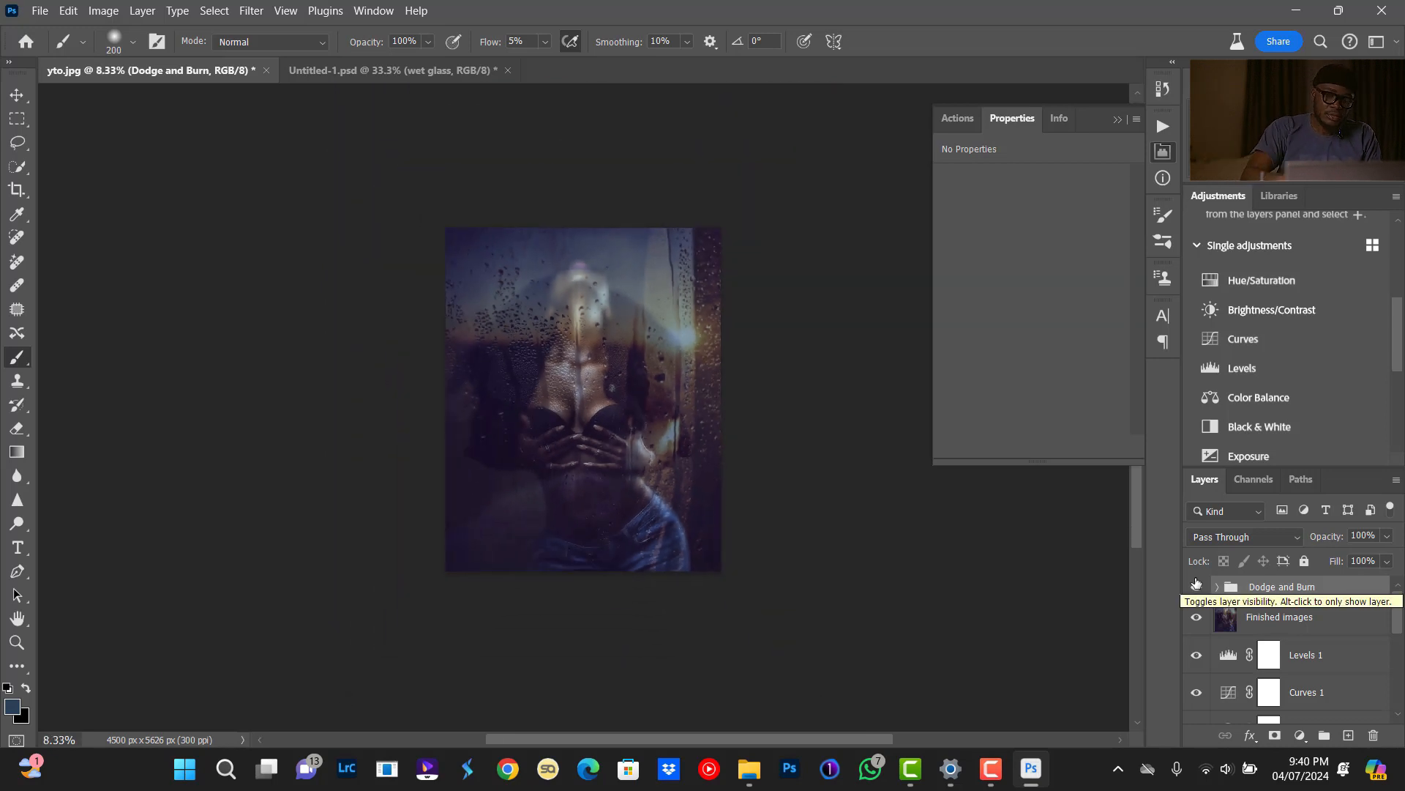
pyautogui.hotkey('ctrl', '+')
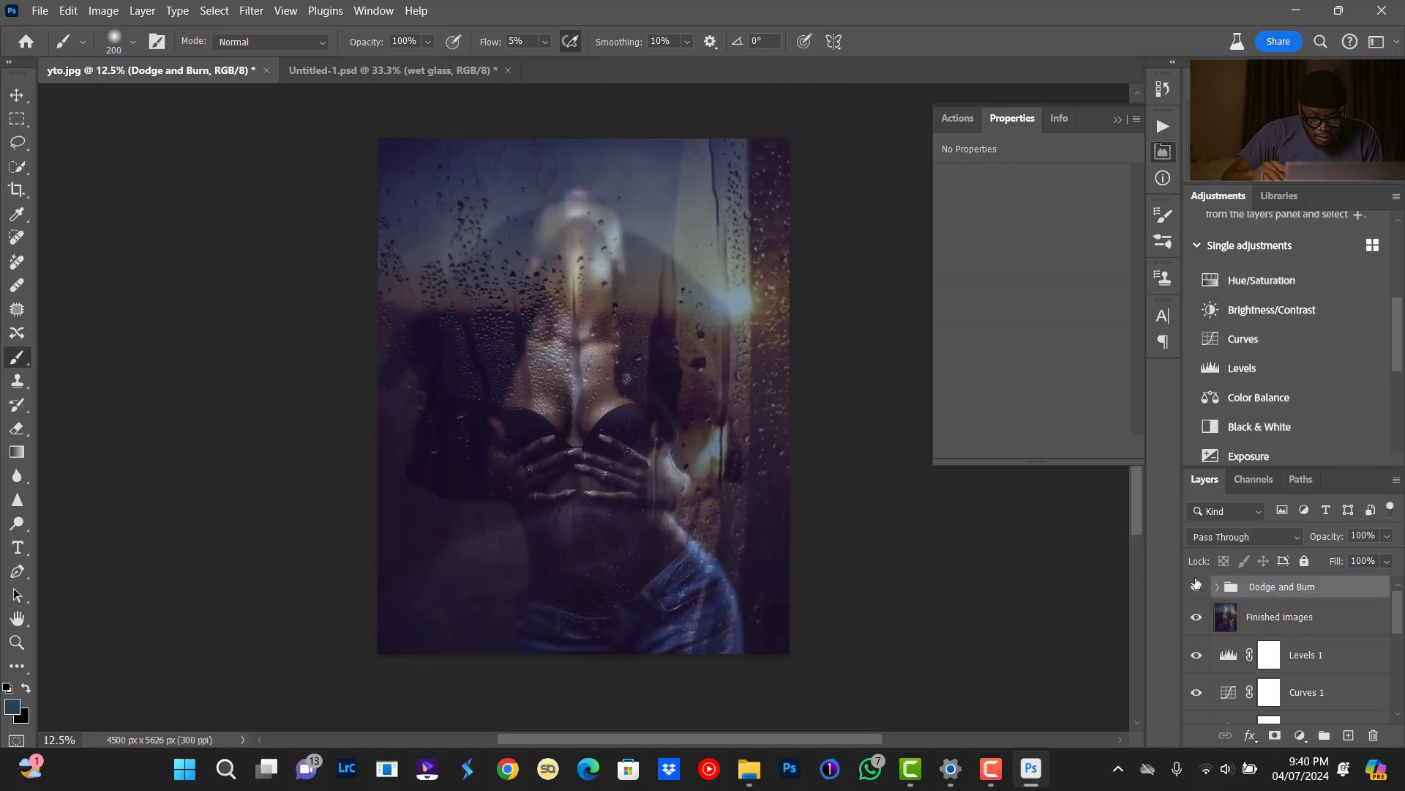
# Lower the Dodge and Burn group's opacity to 87% and compare the image with and without the group.
pyautogui.click(1388, 539)
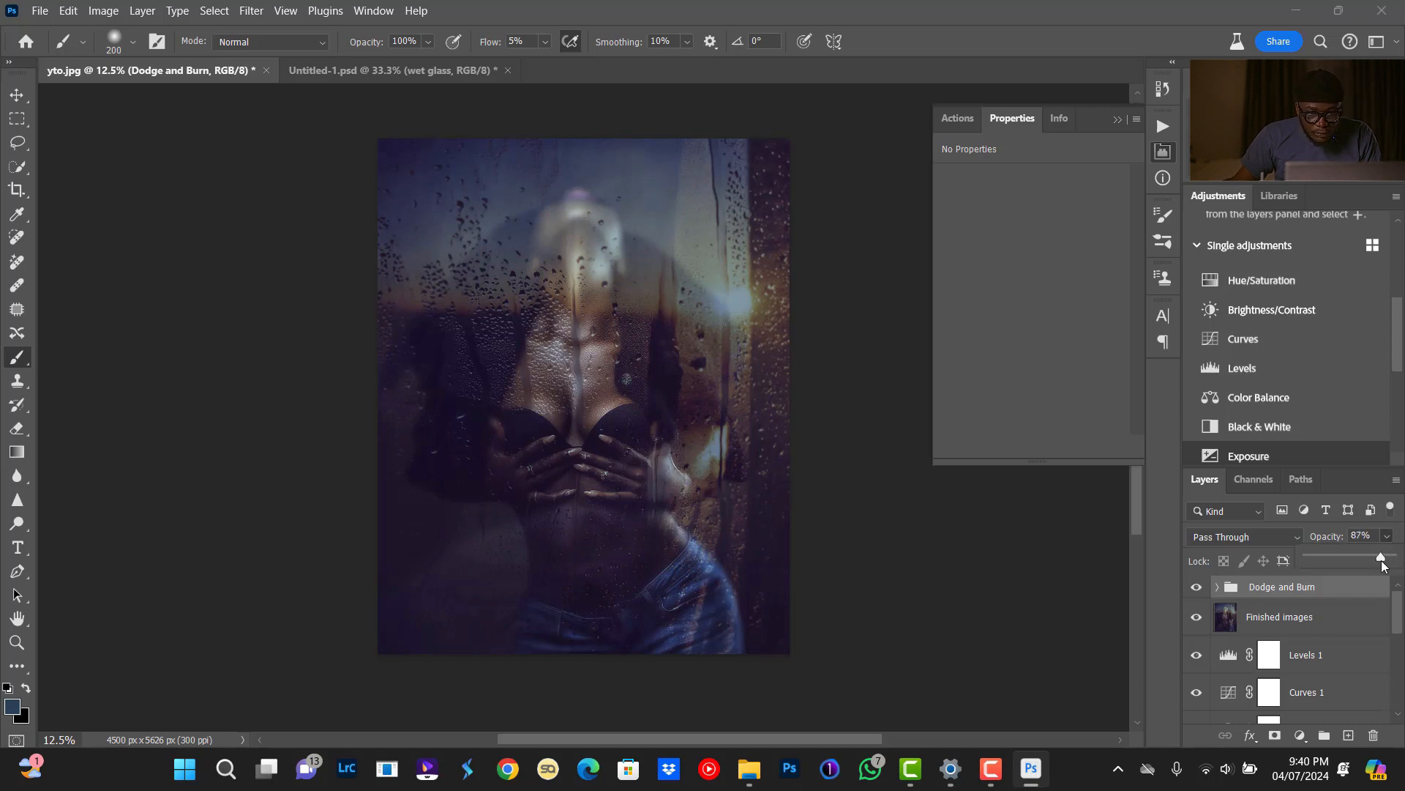
pyautogui.click(1200, 595)
pyautogui.click(1196, 589)
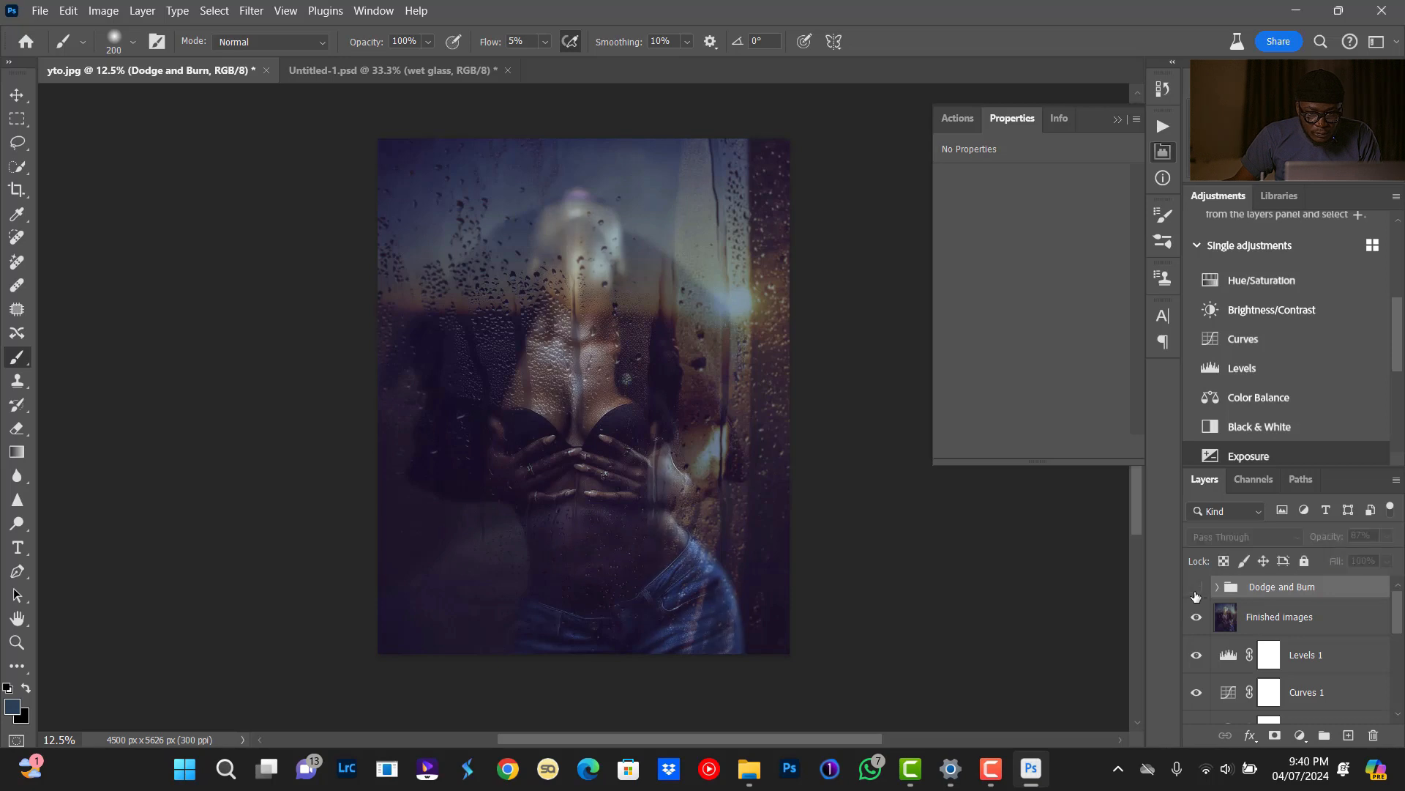
pyautogui.click(1196, 593)
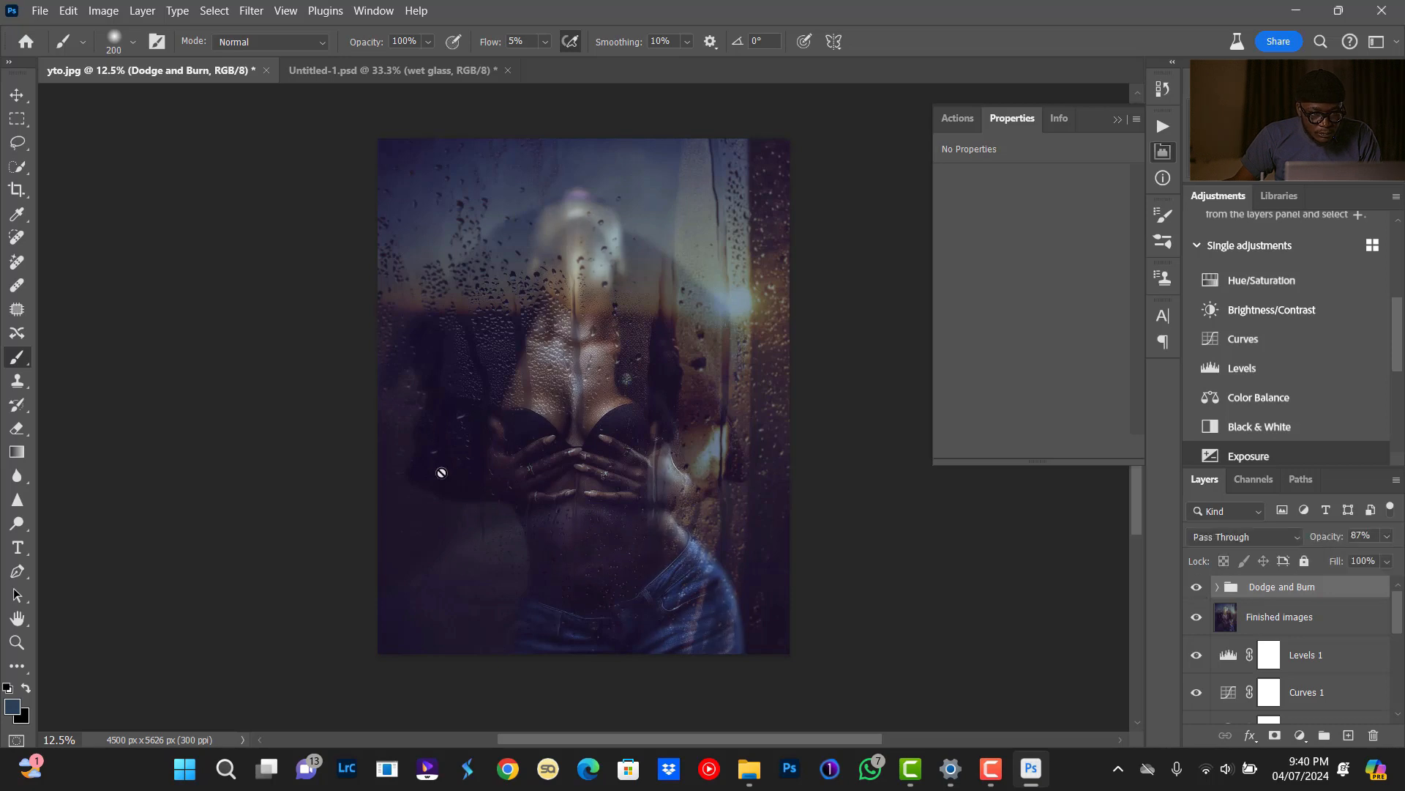
# Clear the open properties from view, review the final image, and compare it with the original Background layer shown alone.
pyautogui.click(1115, 122)
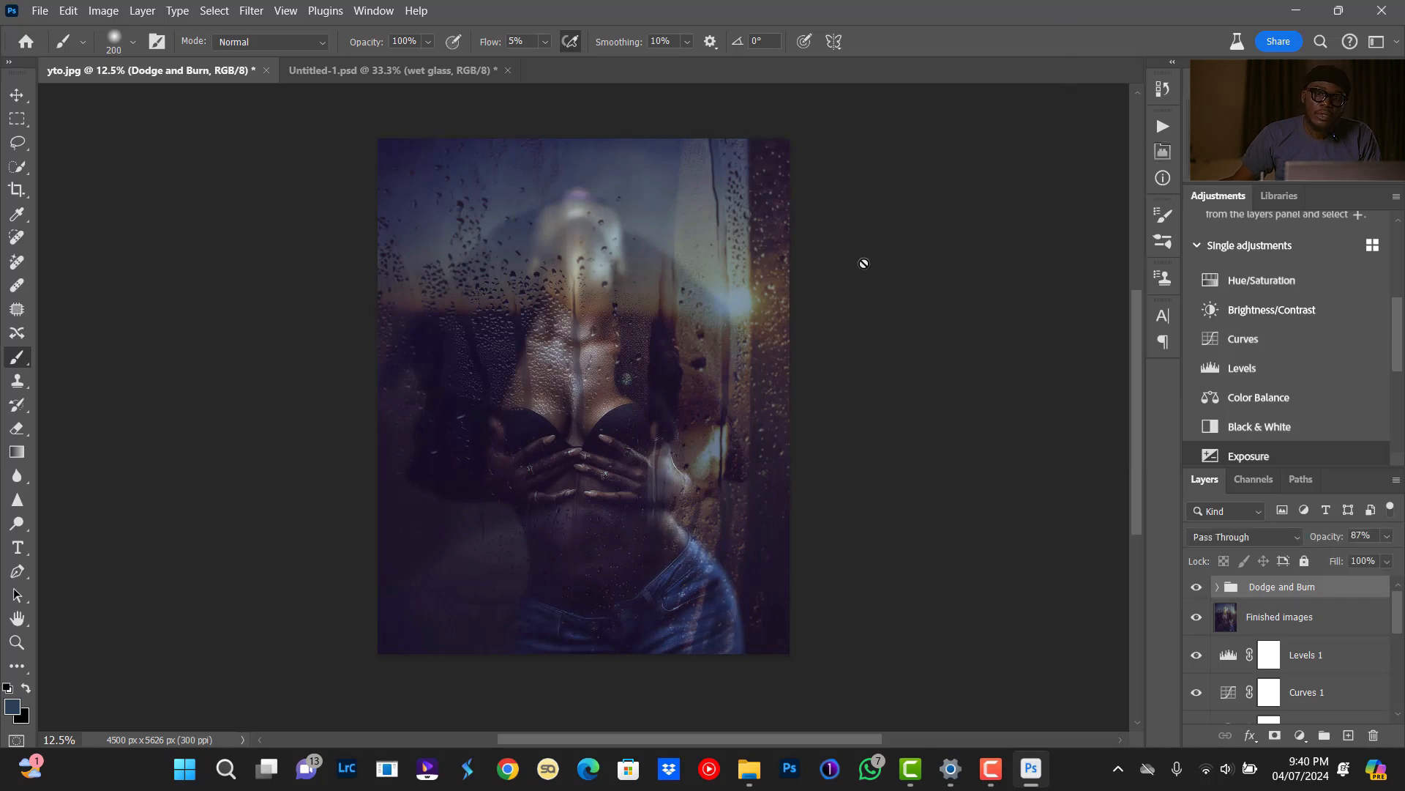
pyautogui.hotkey('ctrl', '+')
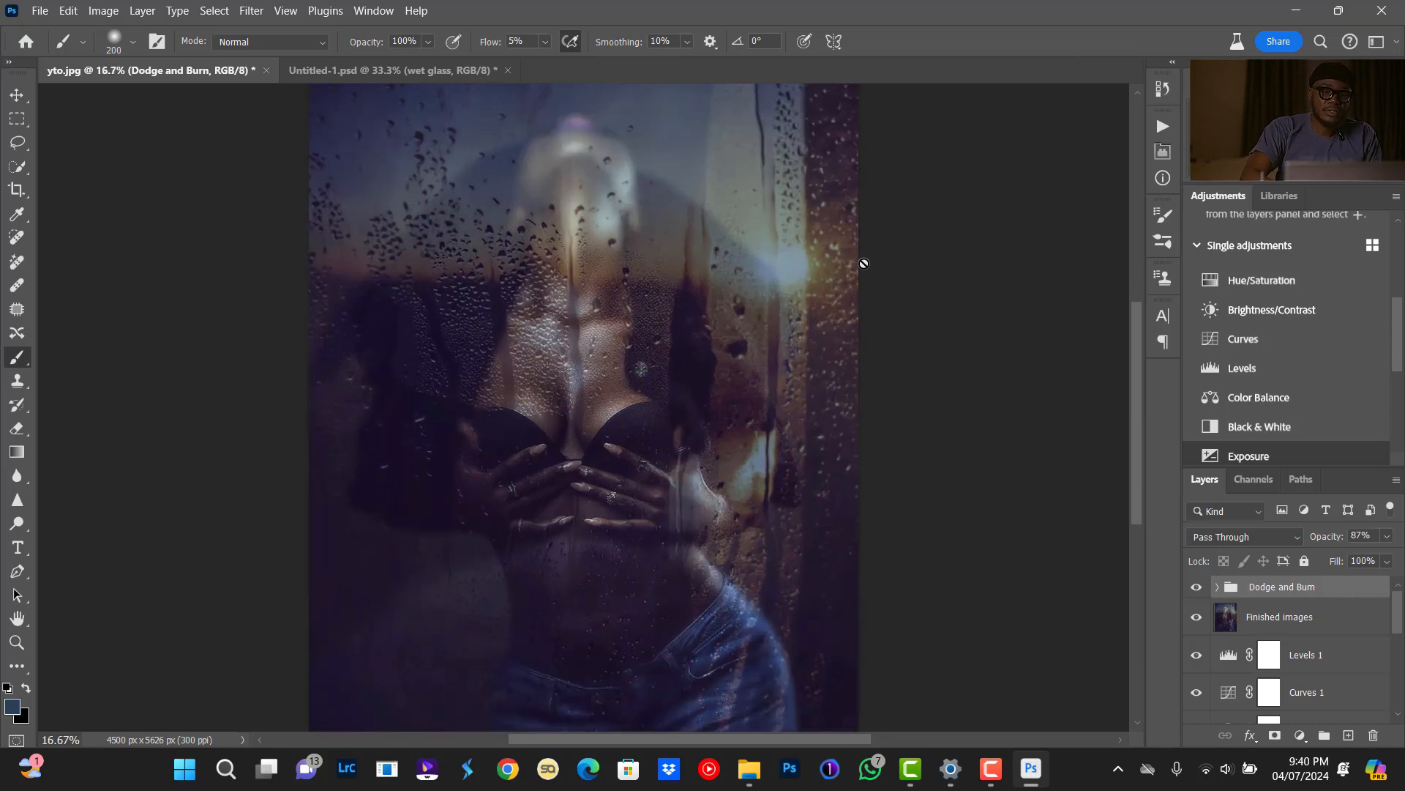
pyautogui.hotkey('ctrl', '-')
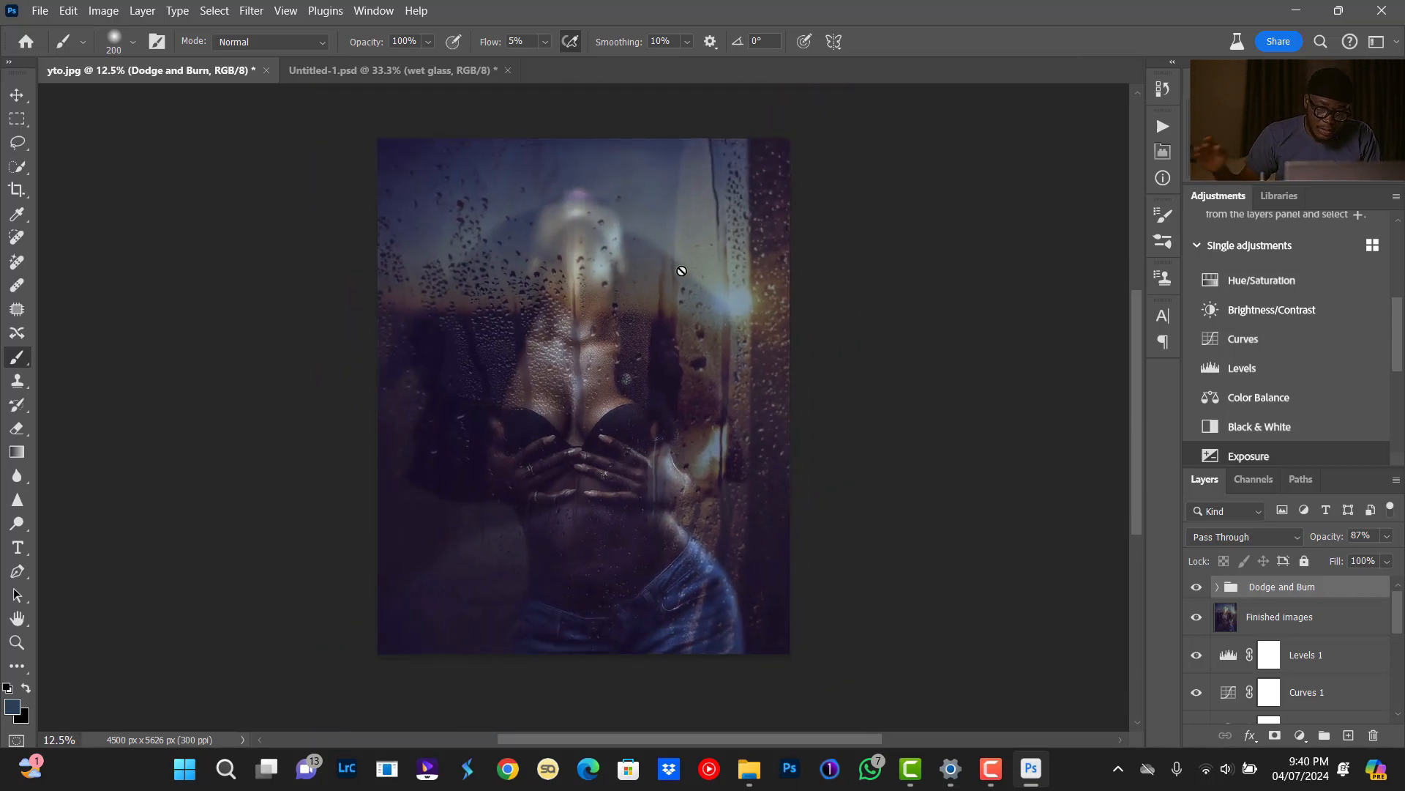
pyautogui.hotkey('ctrl', '+')
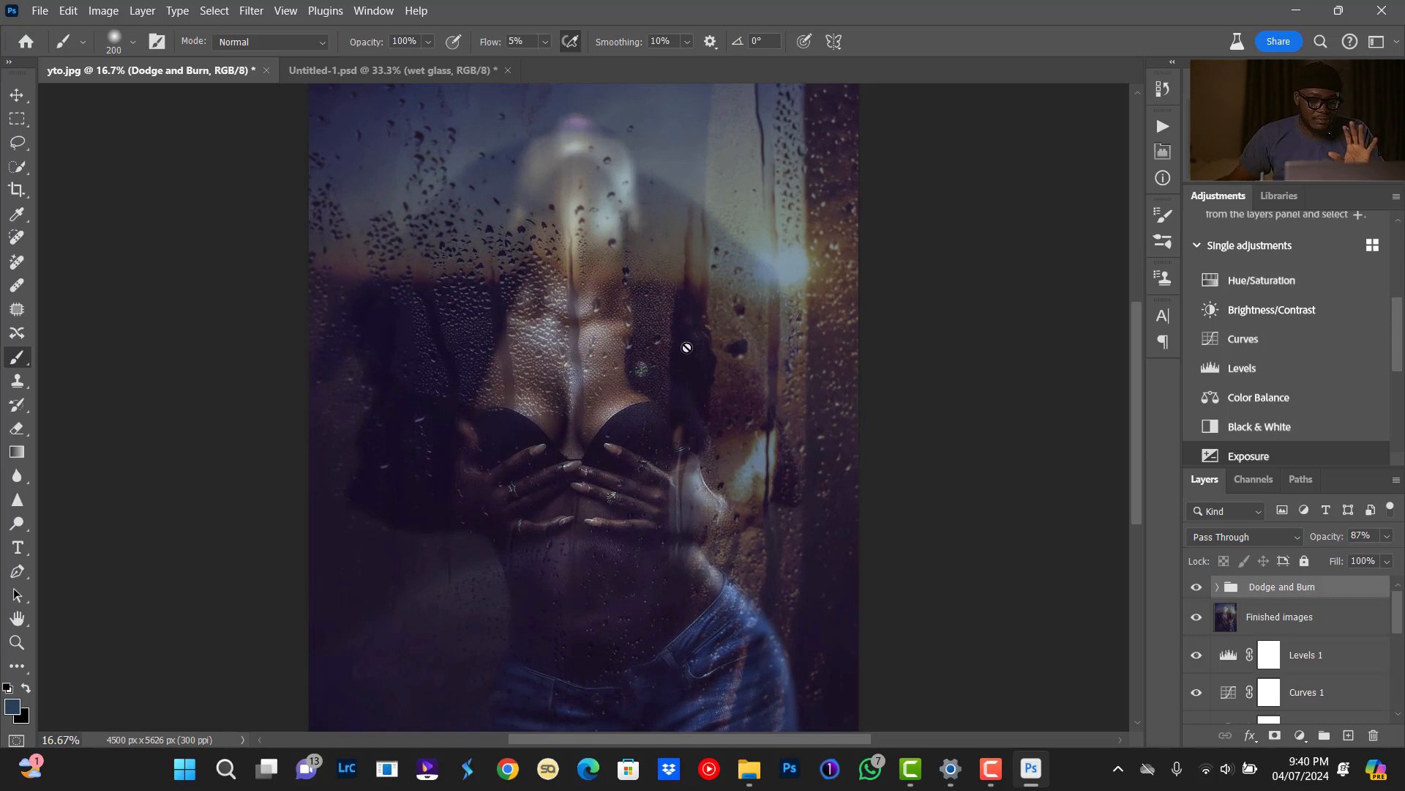
pyautogui.scroll(1, 638, 371)
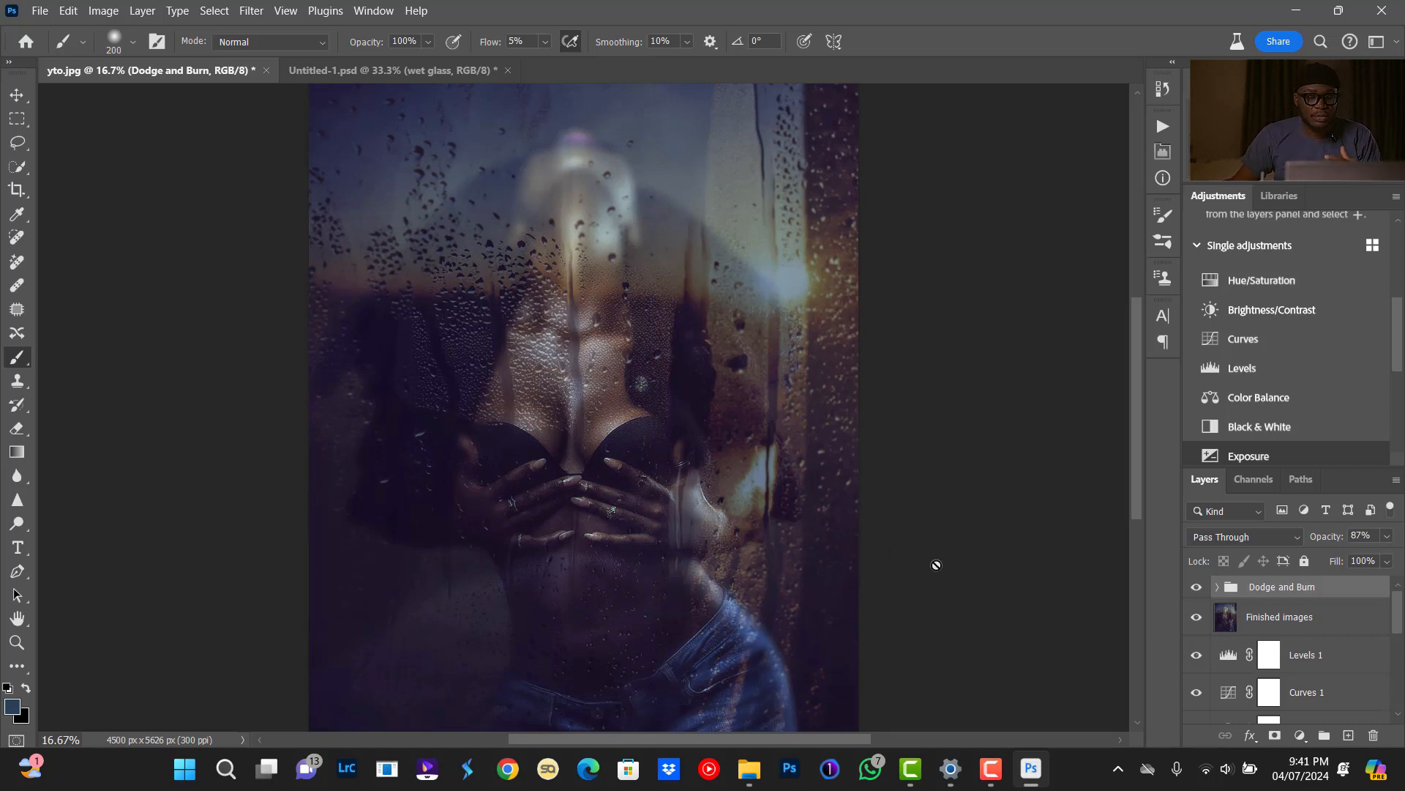
pyautogui.scroll(-6, 1291, 657)
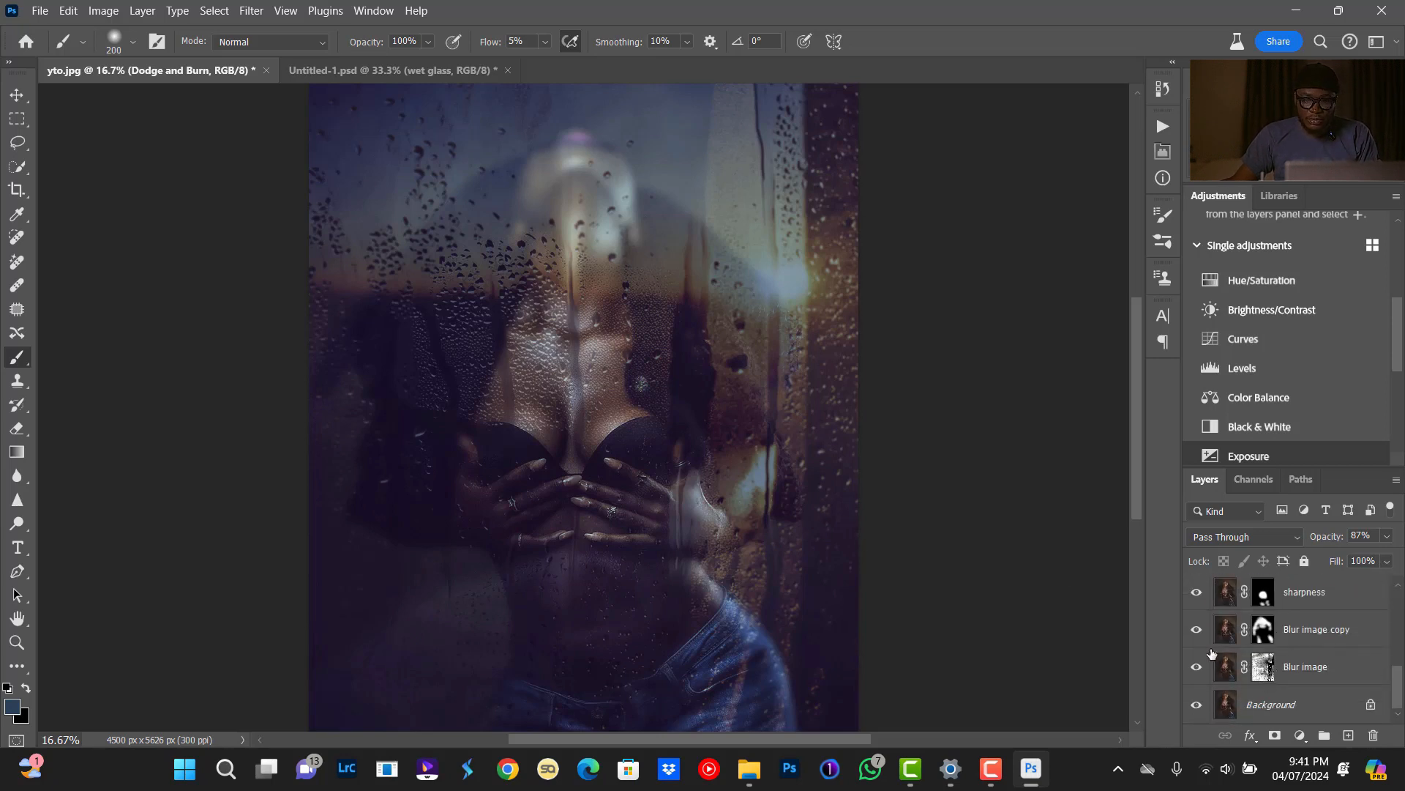
pyautogui.keyDown('alt'); pyautogui.click(1198, 705); pyautogui.keyUp('alt')
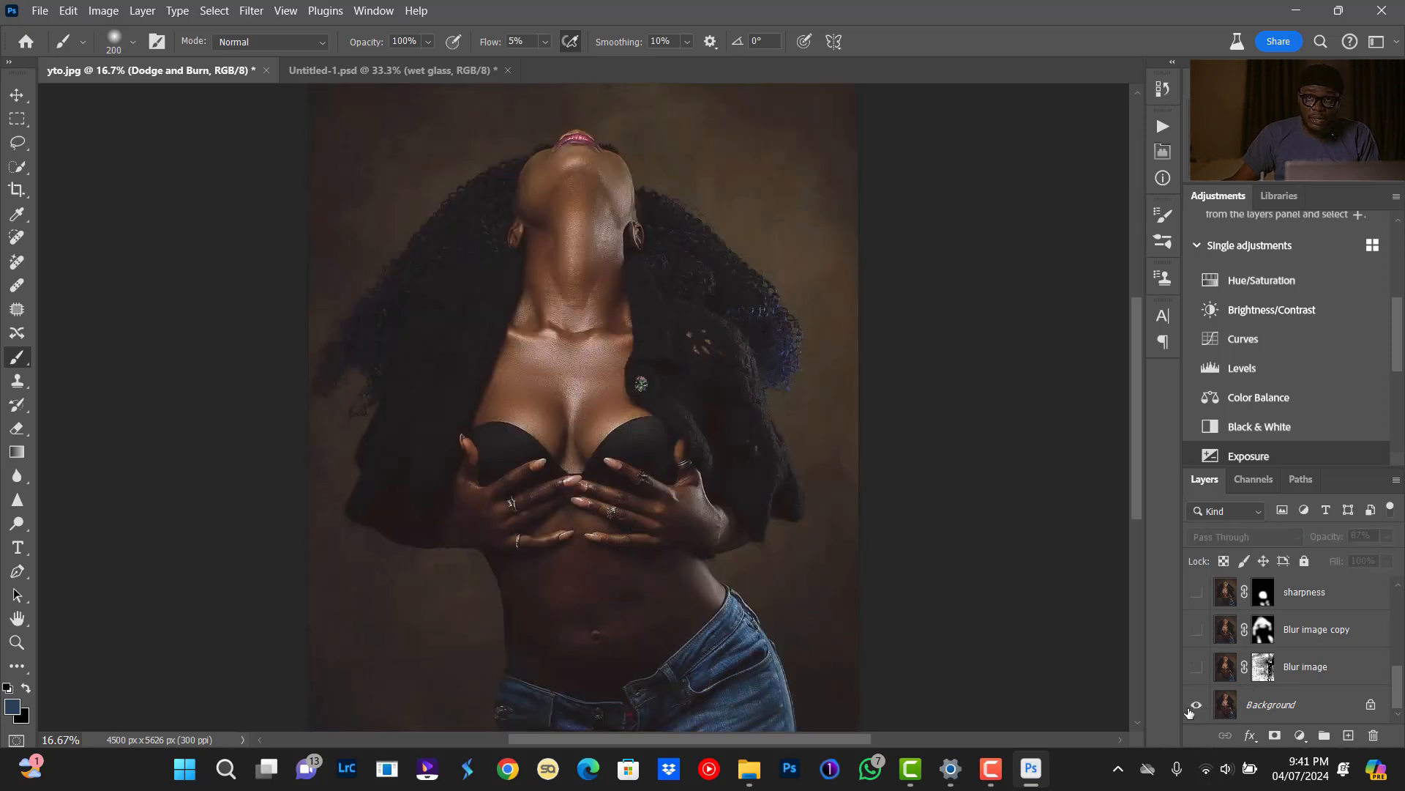
pyautogui.keyDown('alt'); pyautogui.click(1197, 705); pyautogui.keyUp('alt')
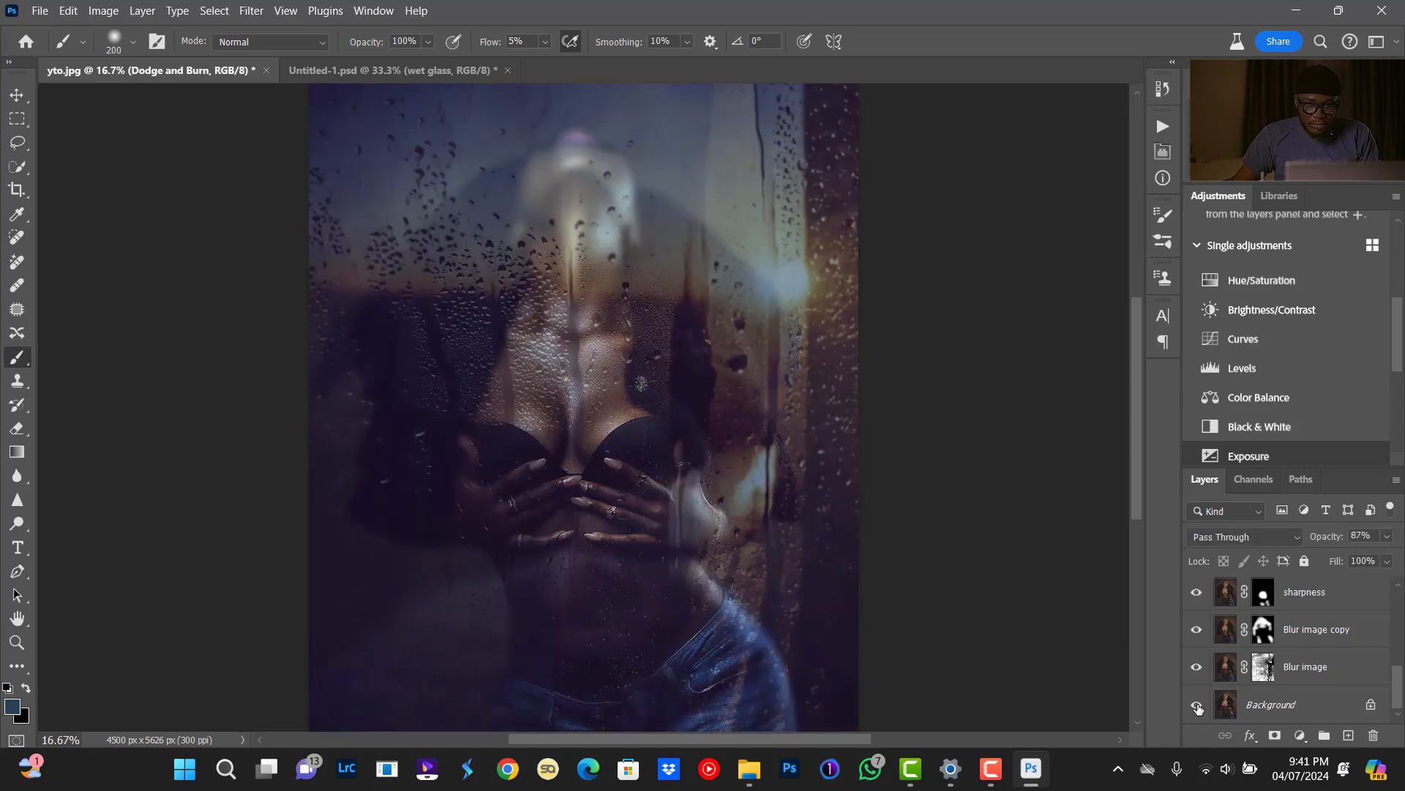